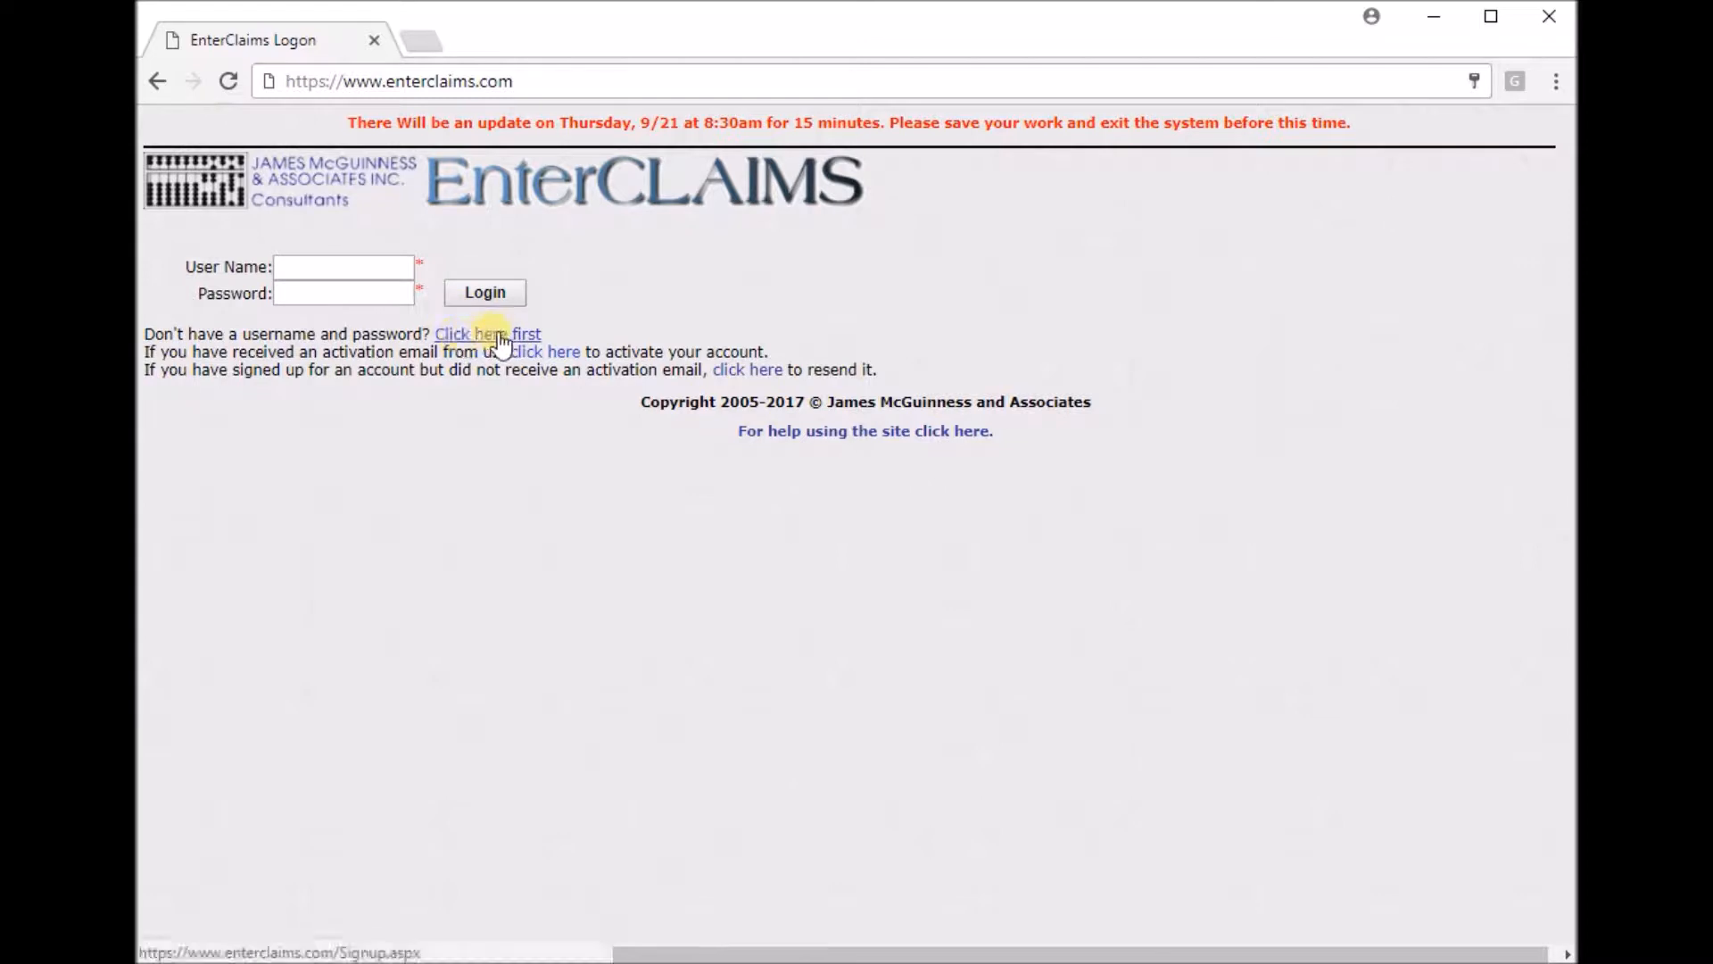
Open the sign-up form and fill in the first name and last name fields with test names.
{"action": "left_click", "coordinate": [399, 265]}
{"action": "type", "text": "test name"}
{"action": "key", "text": "Tab"}
{"action": "type", "text": "test na"}
{"action": "key", "text": "BackSpace"}
{"action": "key", "text": "BackSpace"}
{"action": "type", "text": "last name"}
{"action": "key", "text": "Tab"}
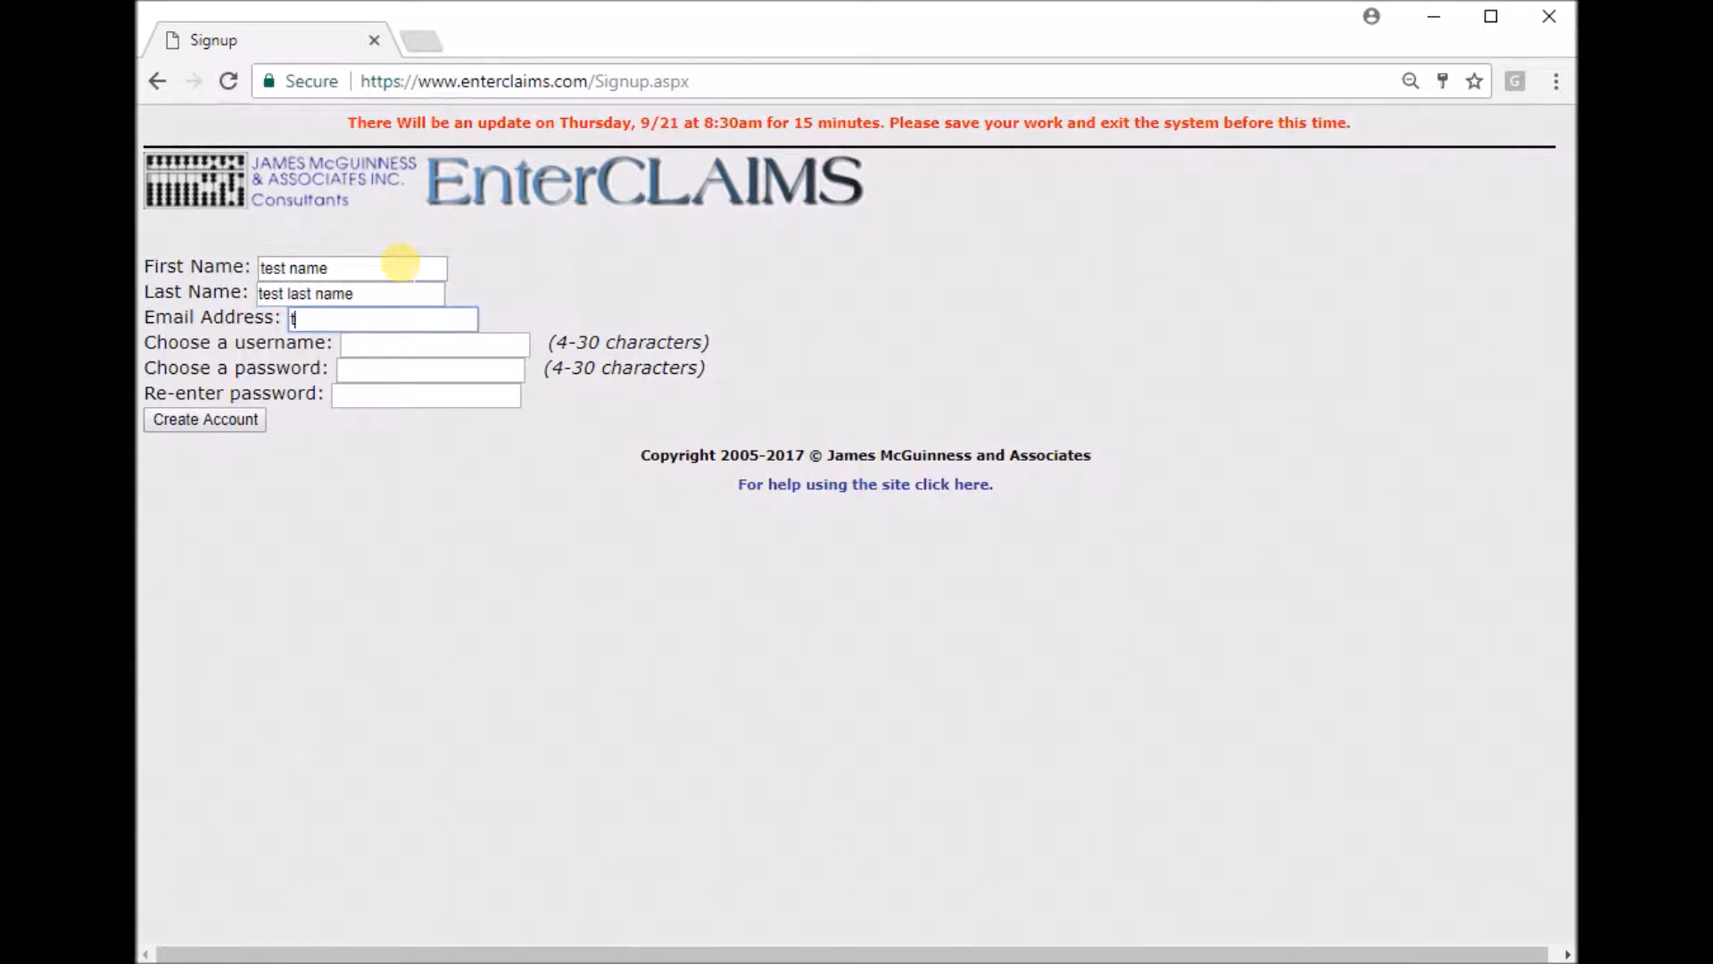
Enter the account e-mail address and choose a username for the new account.
{"action": "key", "text": "Tab"}
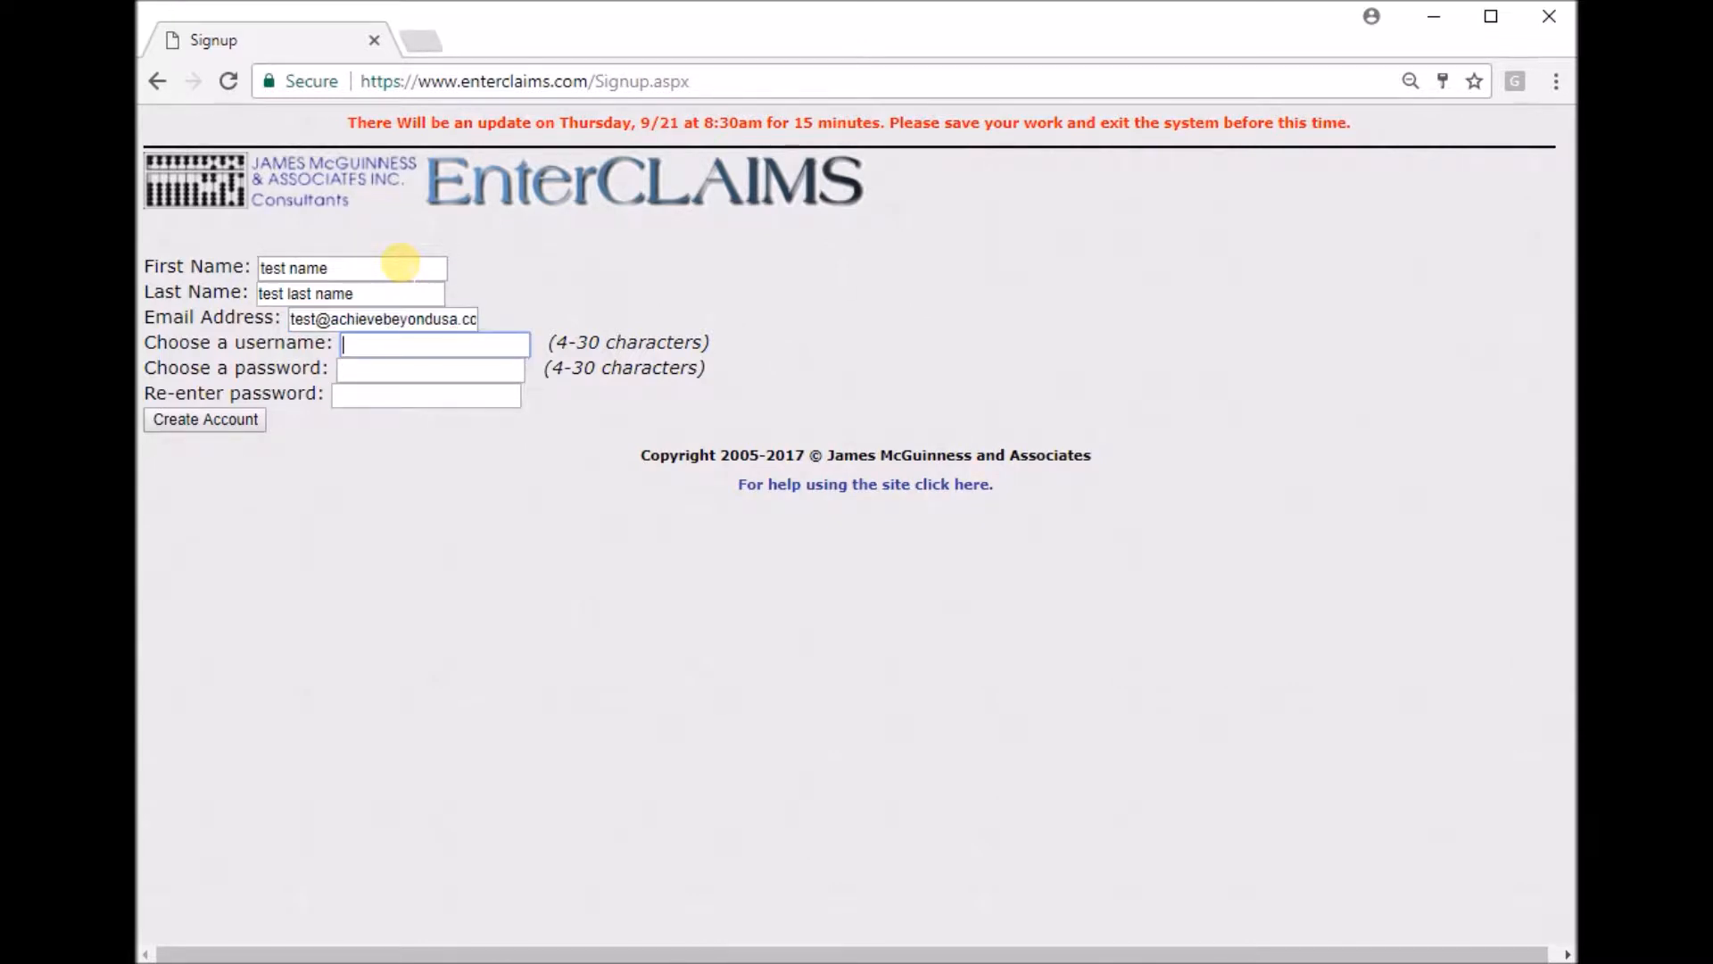
{"action": "type", "text": "testusername"}
{"action": "key", "text": "Tab"}
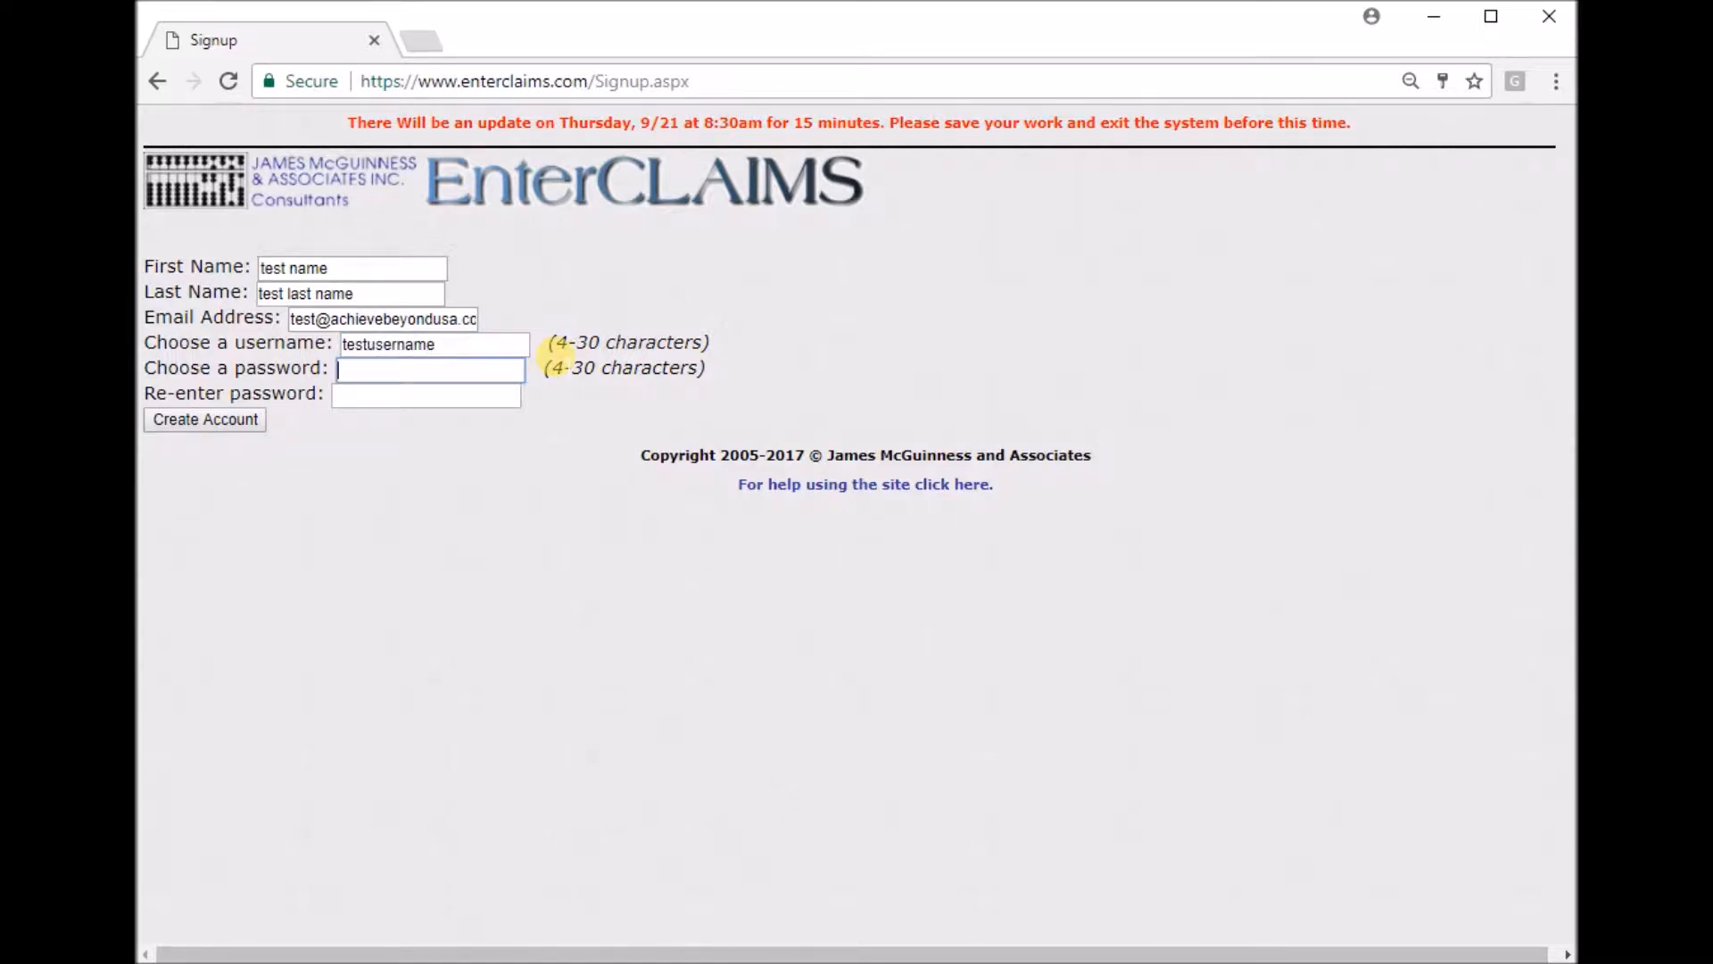
Enter the account password and re-enter it to confirm.
{"action": "type", "text": "password"}
{"action": "key", "text": "Tab"}
{"action": "type", "text": "password"}
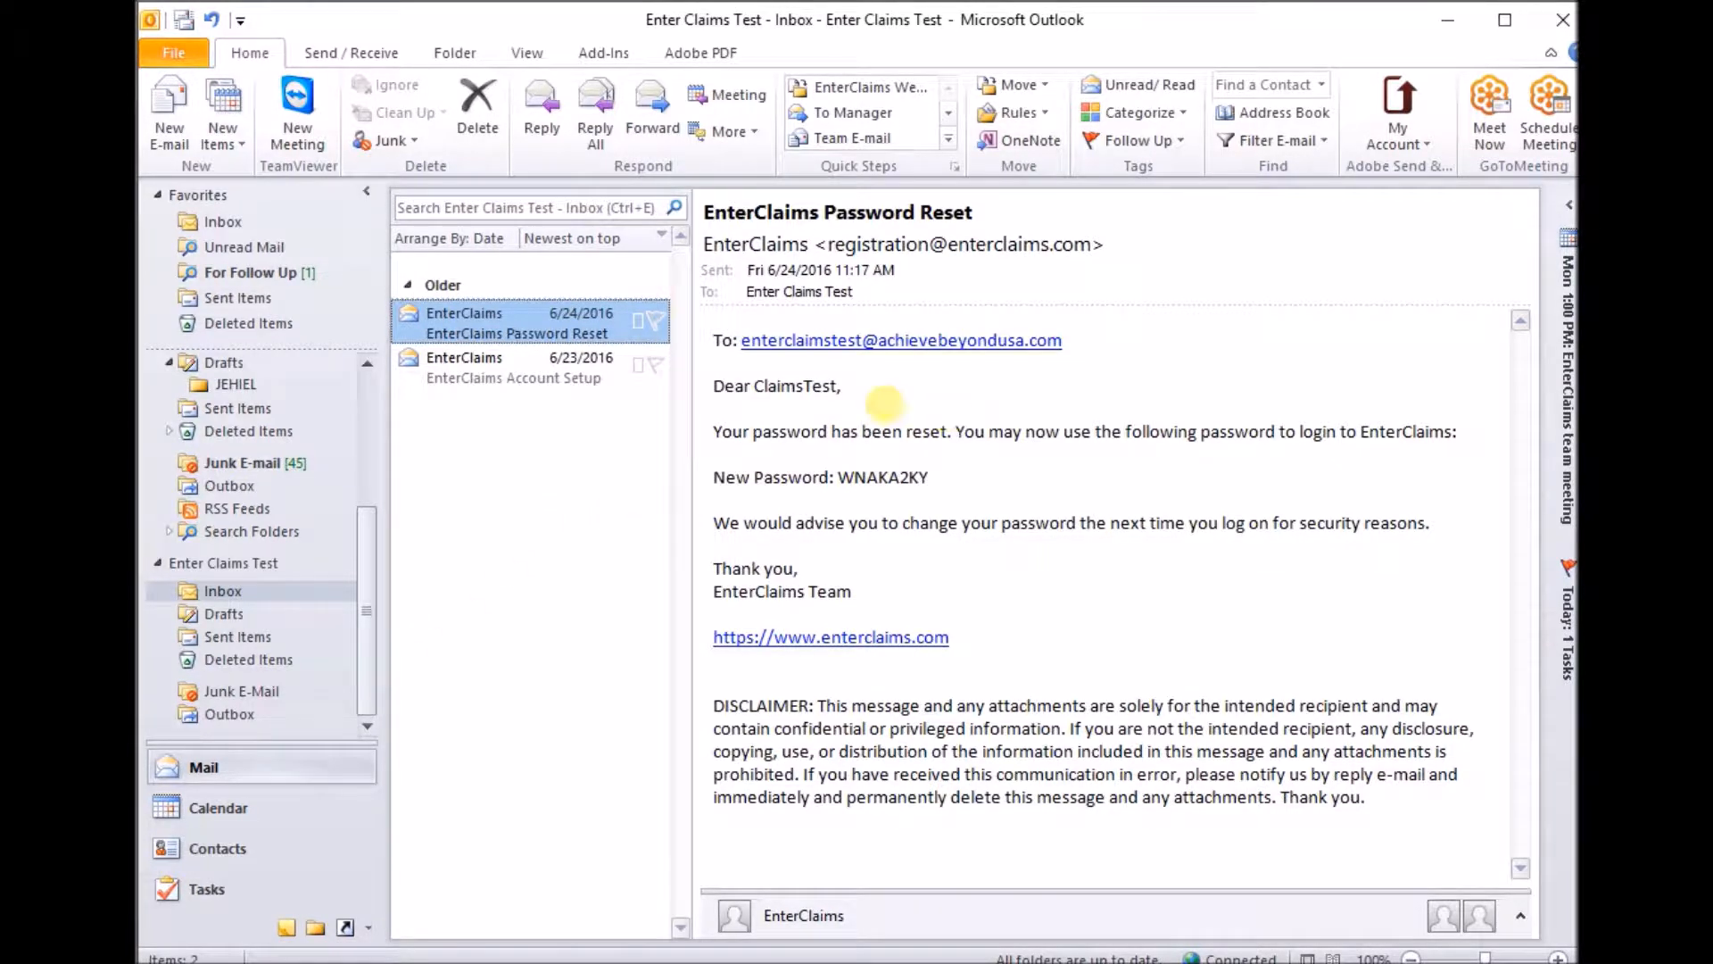
In Outlook, open the EnterClaims Account Setup e-mail and follow its account confirmation link.
{"action": "left_click", "coordinate": [543, 382]}
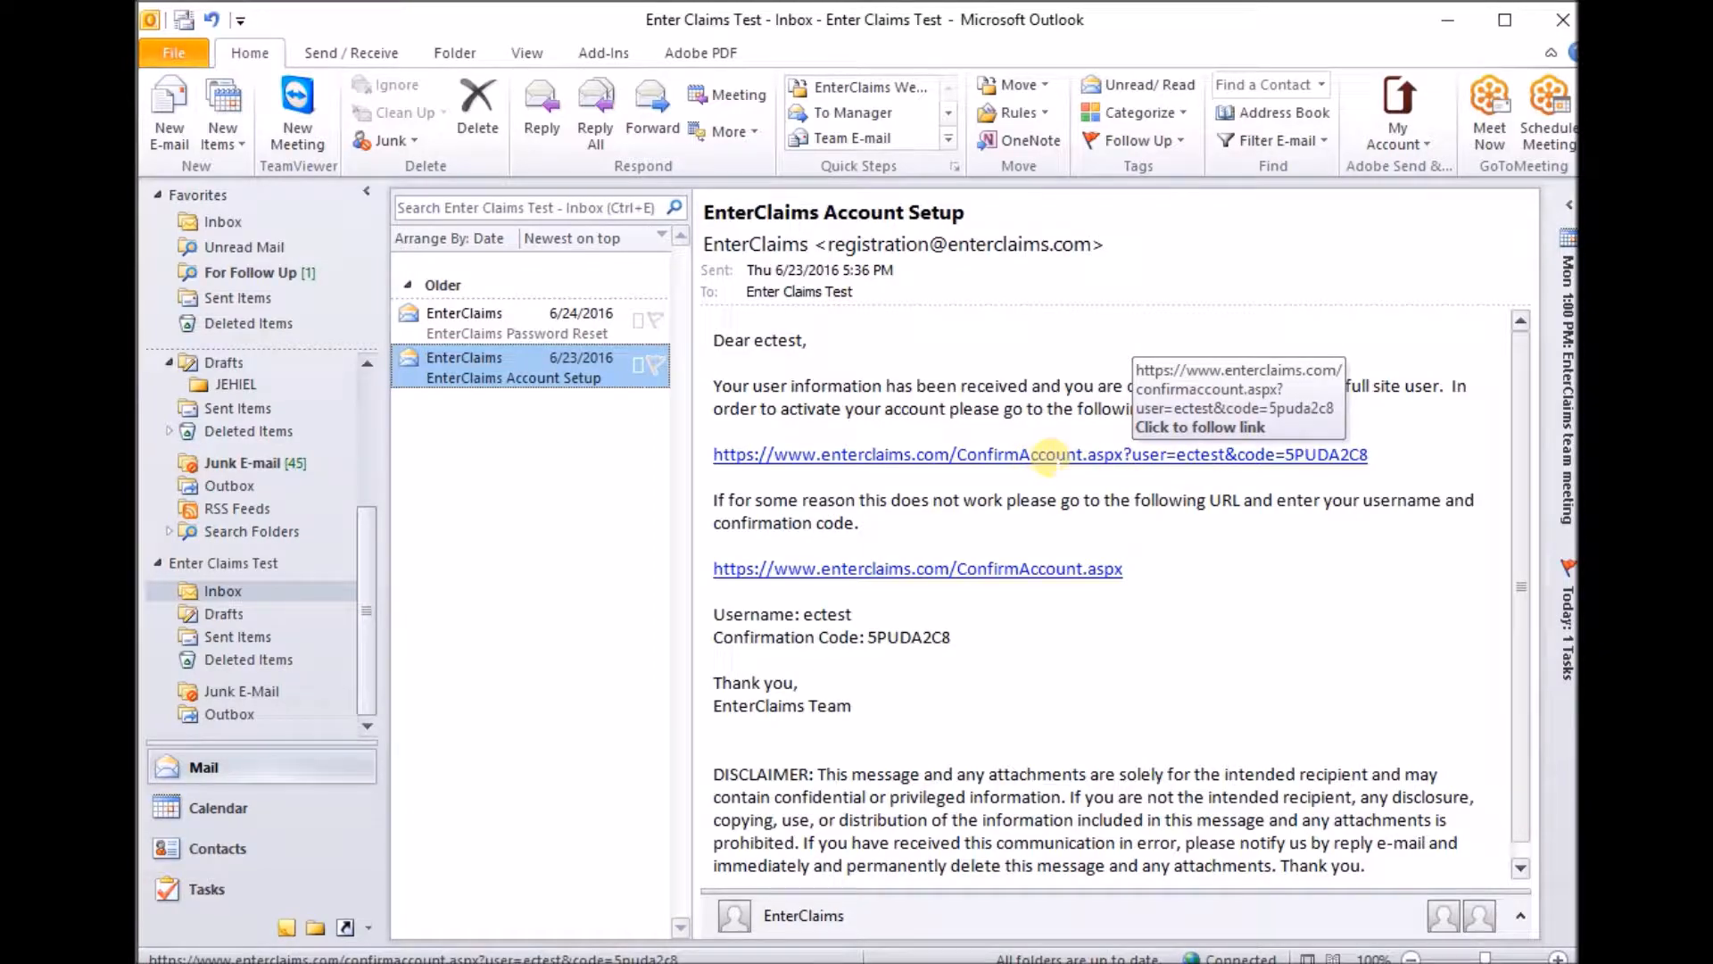
{"action": "left_click", "coordinate": [1046, 455]}
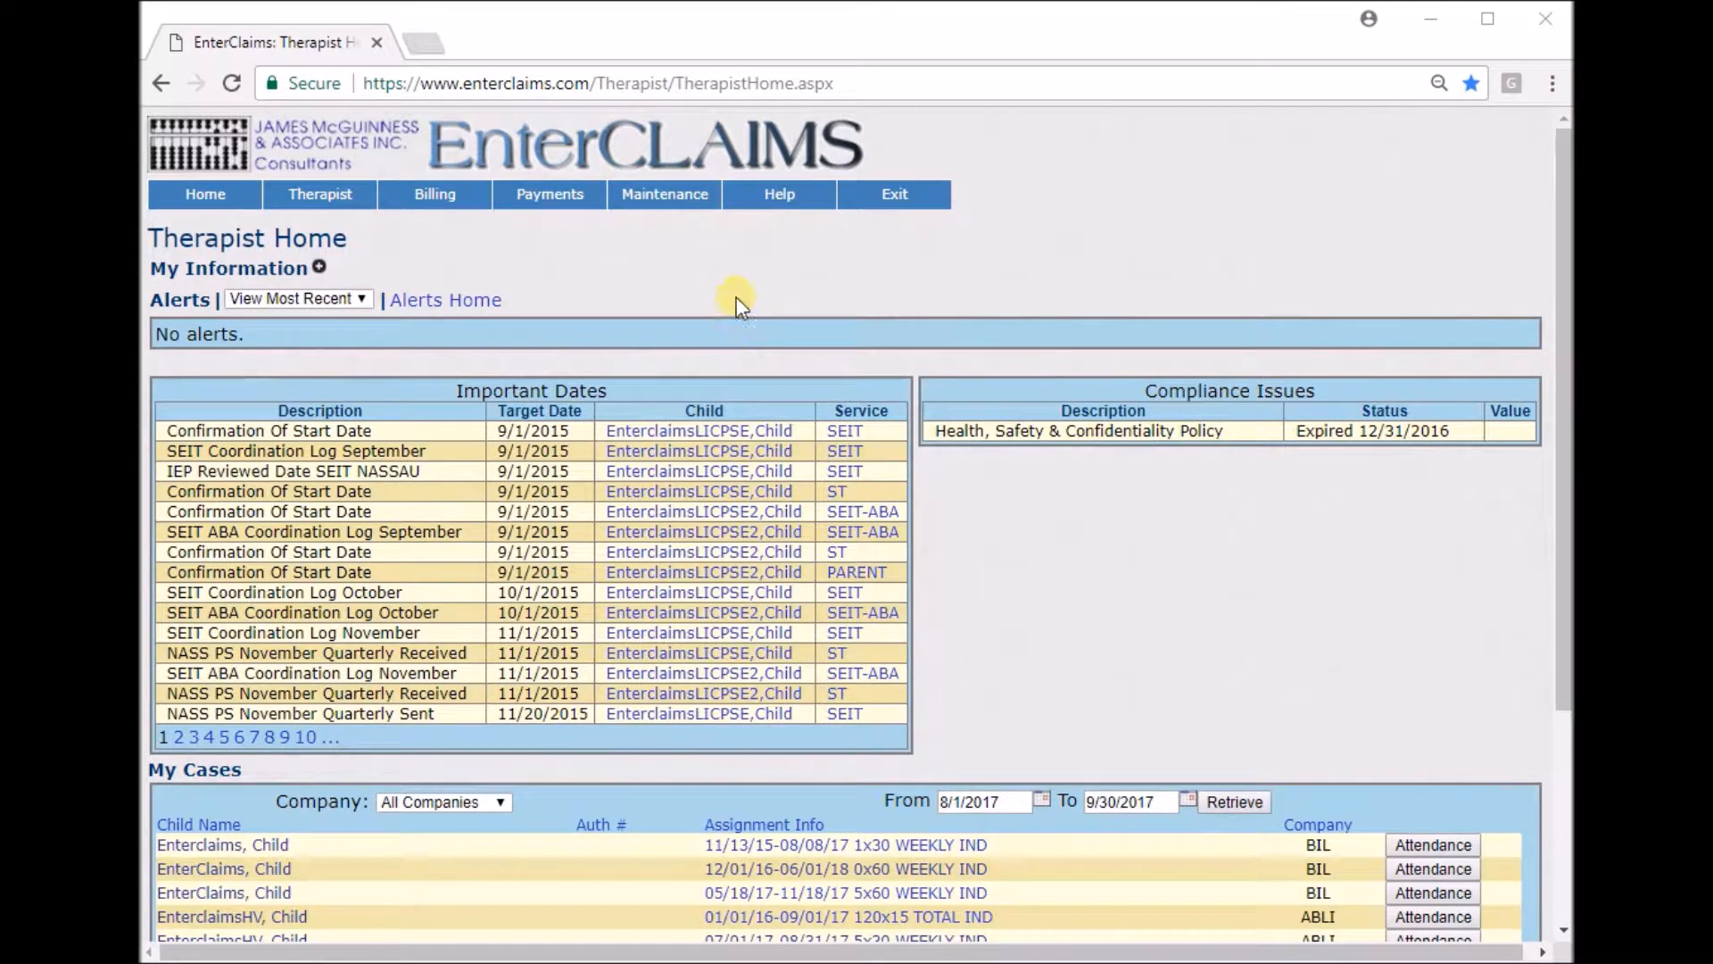
Open the Set PIN page under Maintenance, enter a new PIN number and apply the change.
{"action": "mouse_move", "coordinate": [682, 204]}
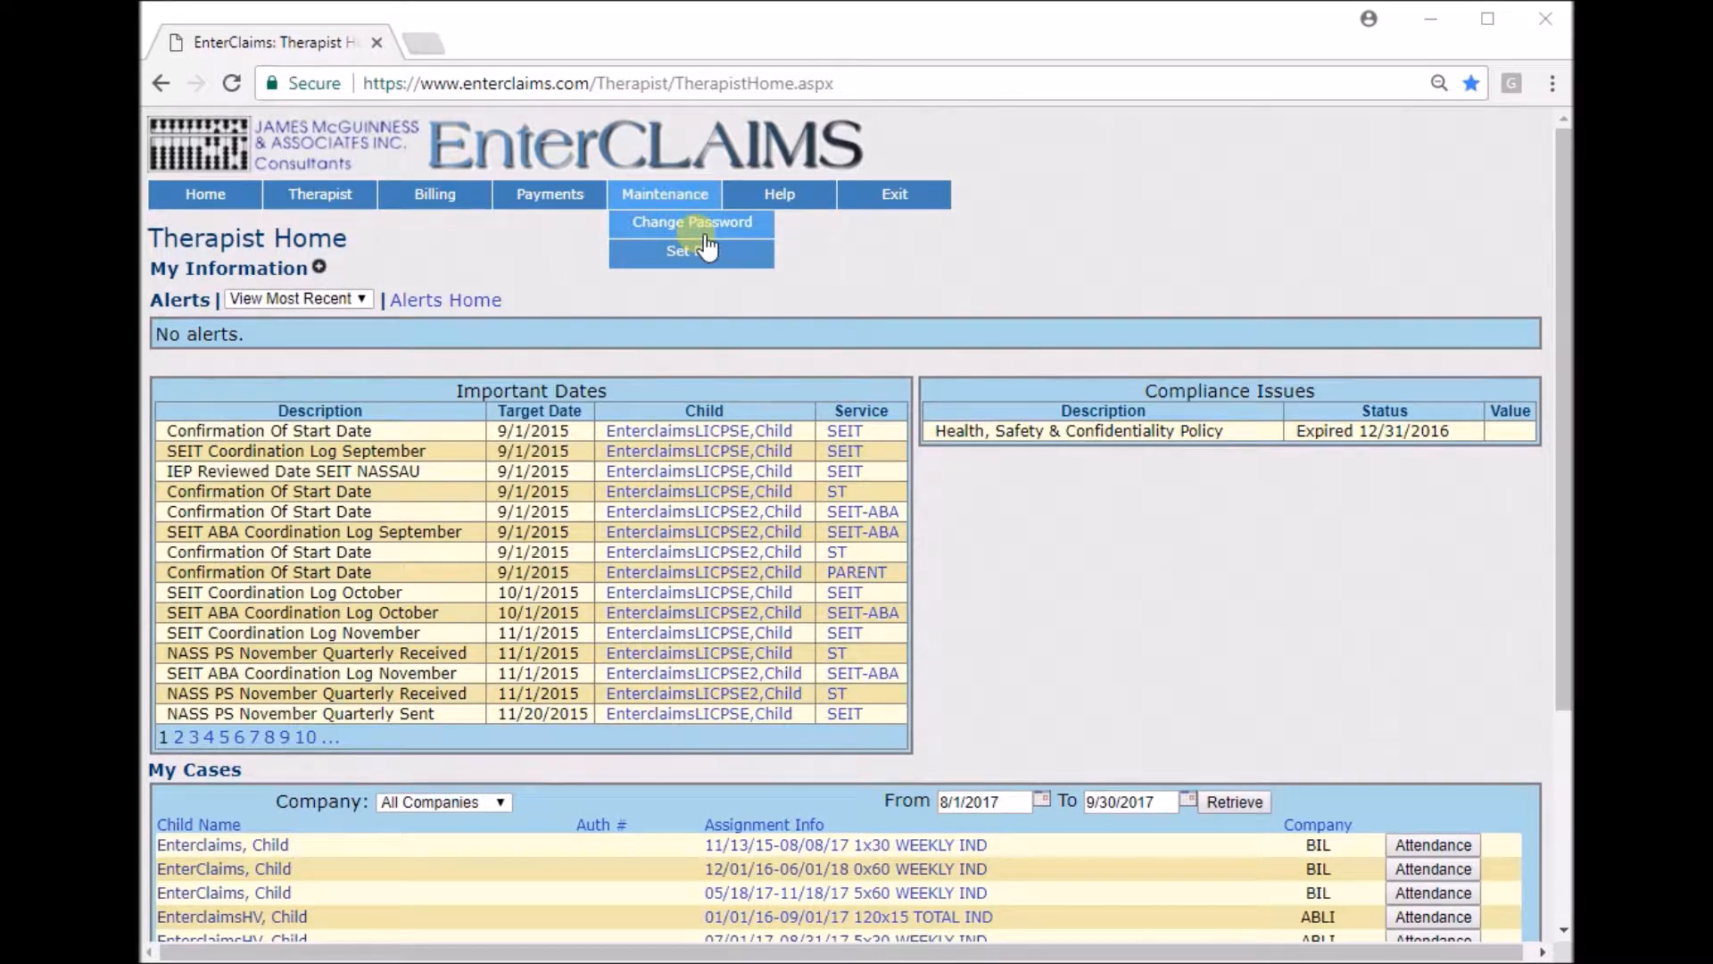
{"action": "left_click", "coordinate": [707, 255]}
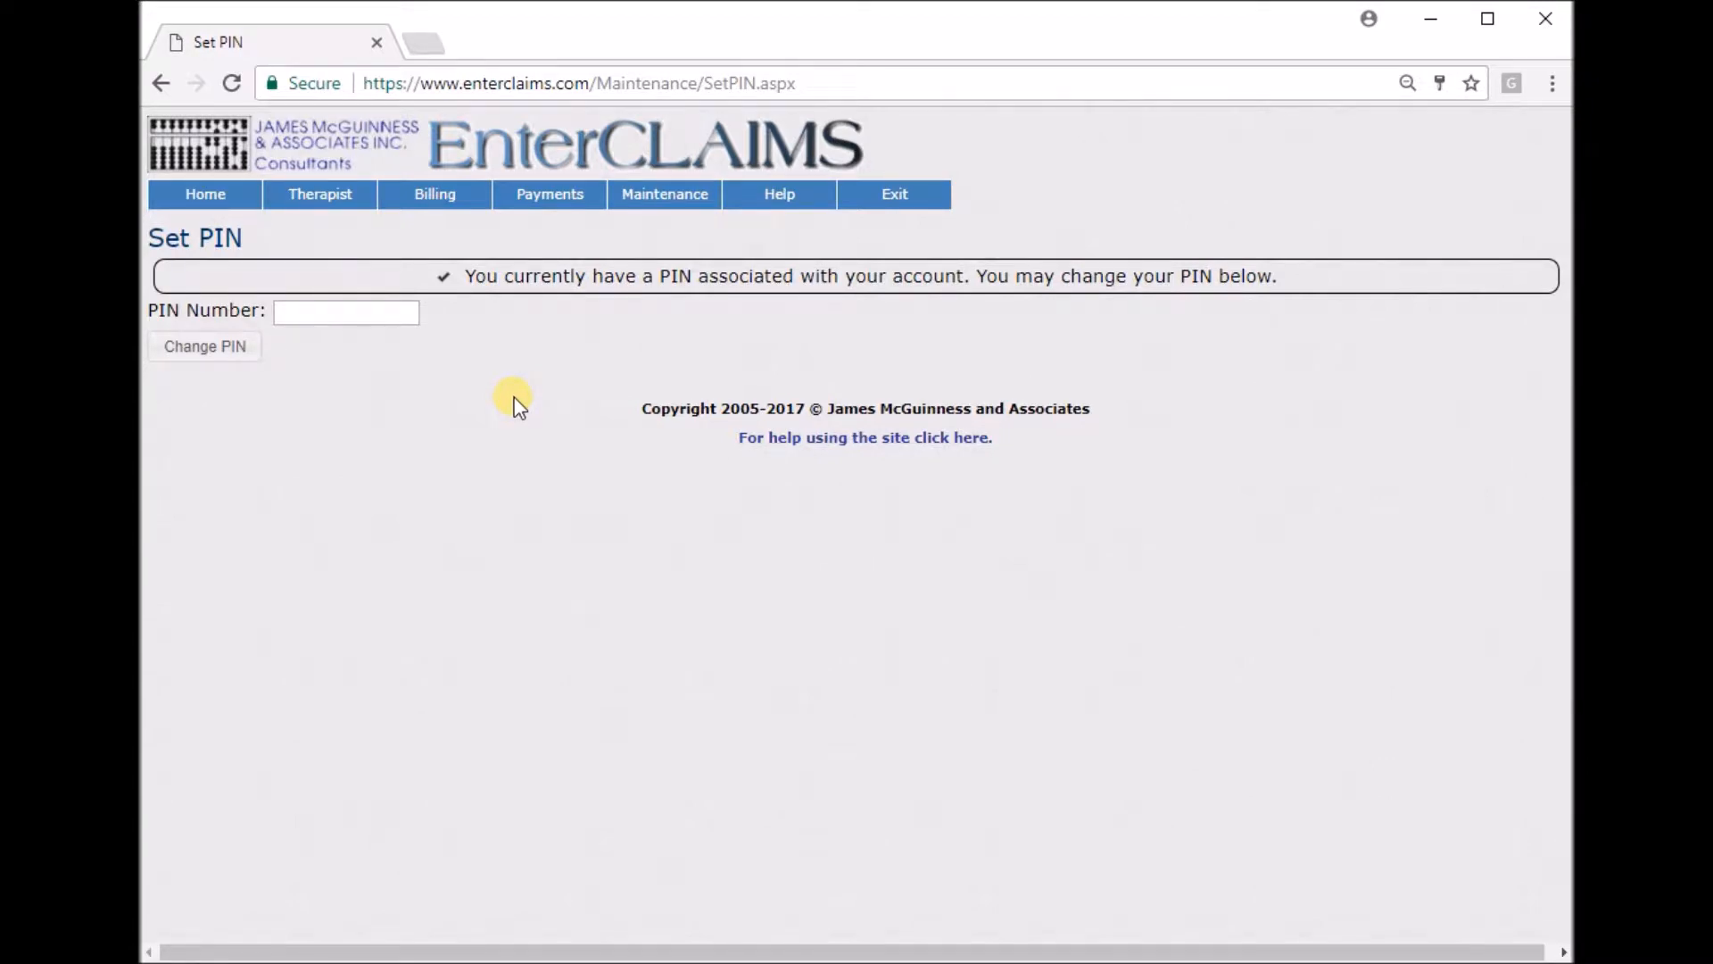
{"action": "left_click", "coordinate": [364, 312]}
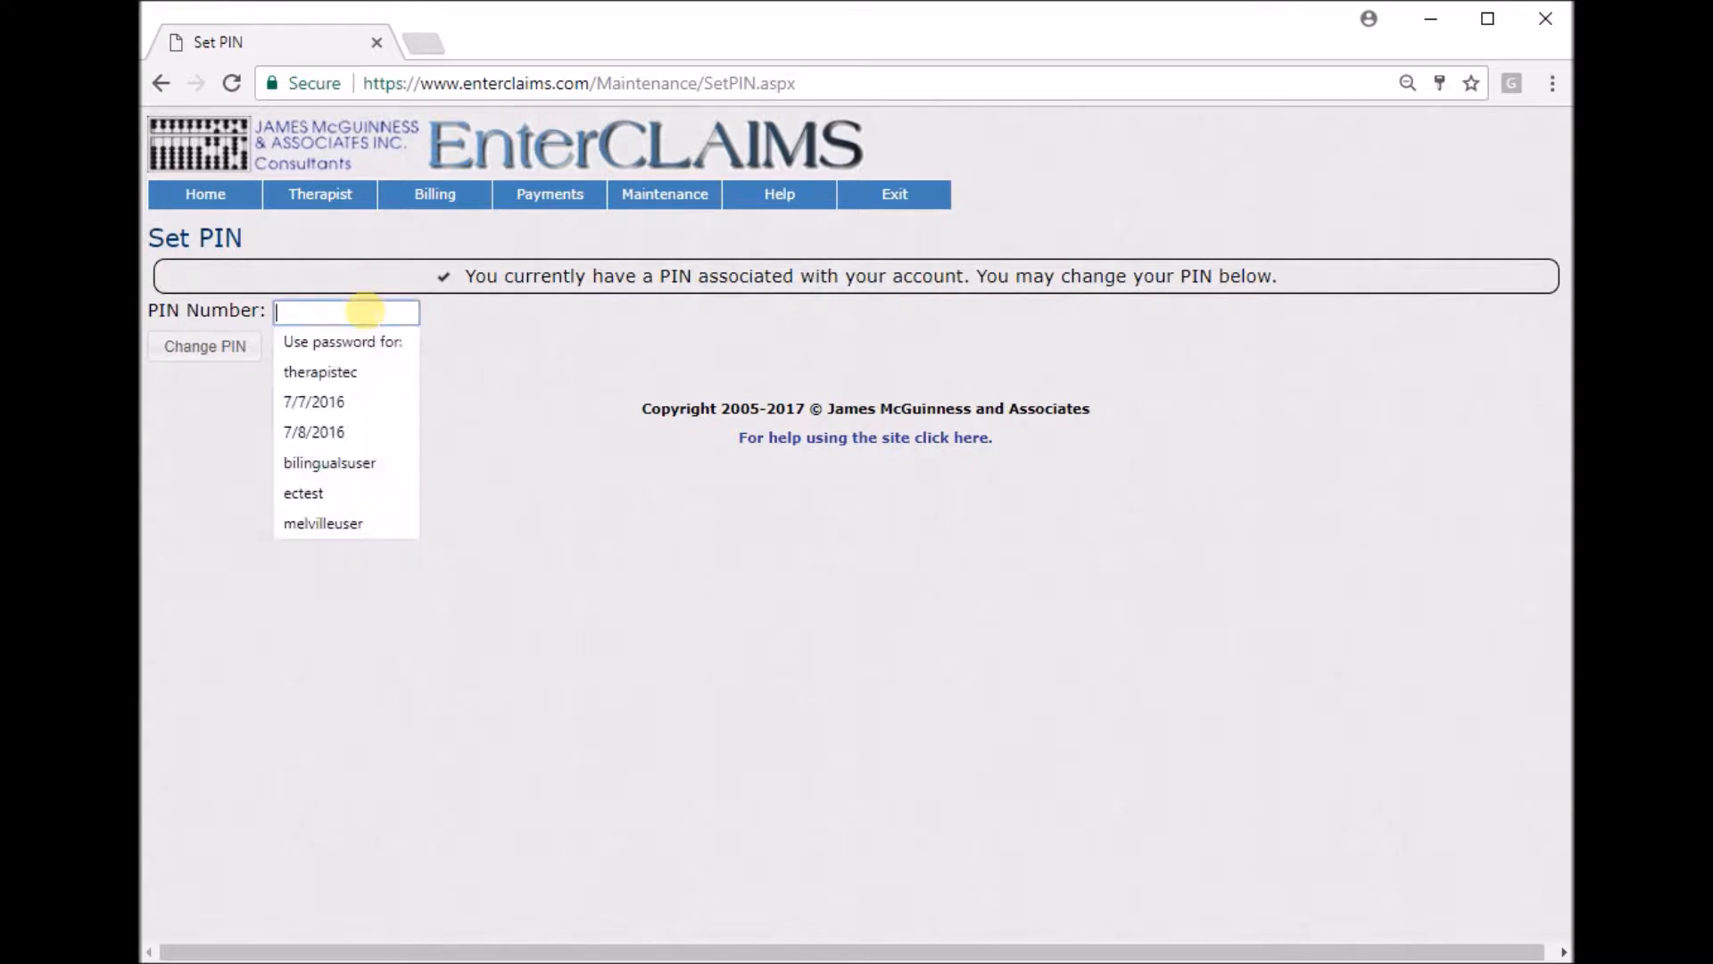
{"action": "type", "text": "1"}
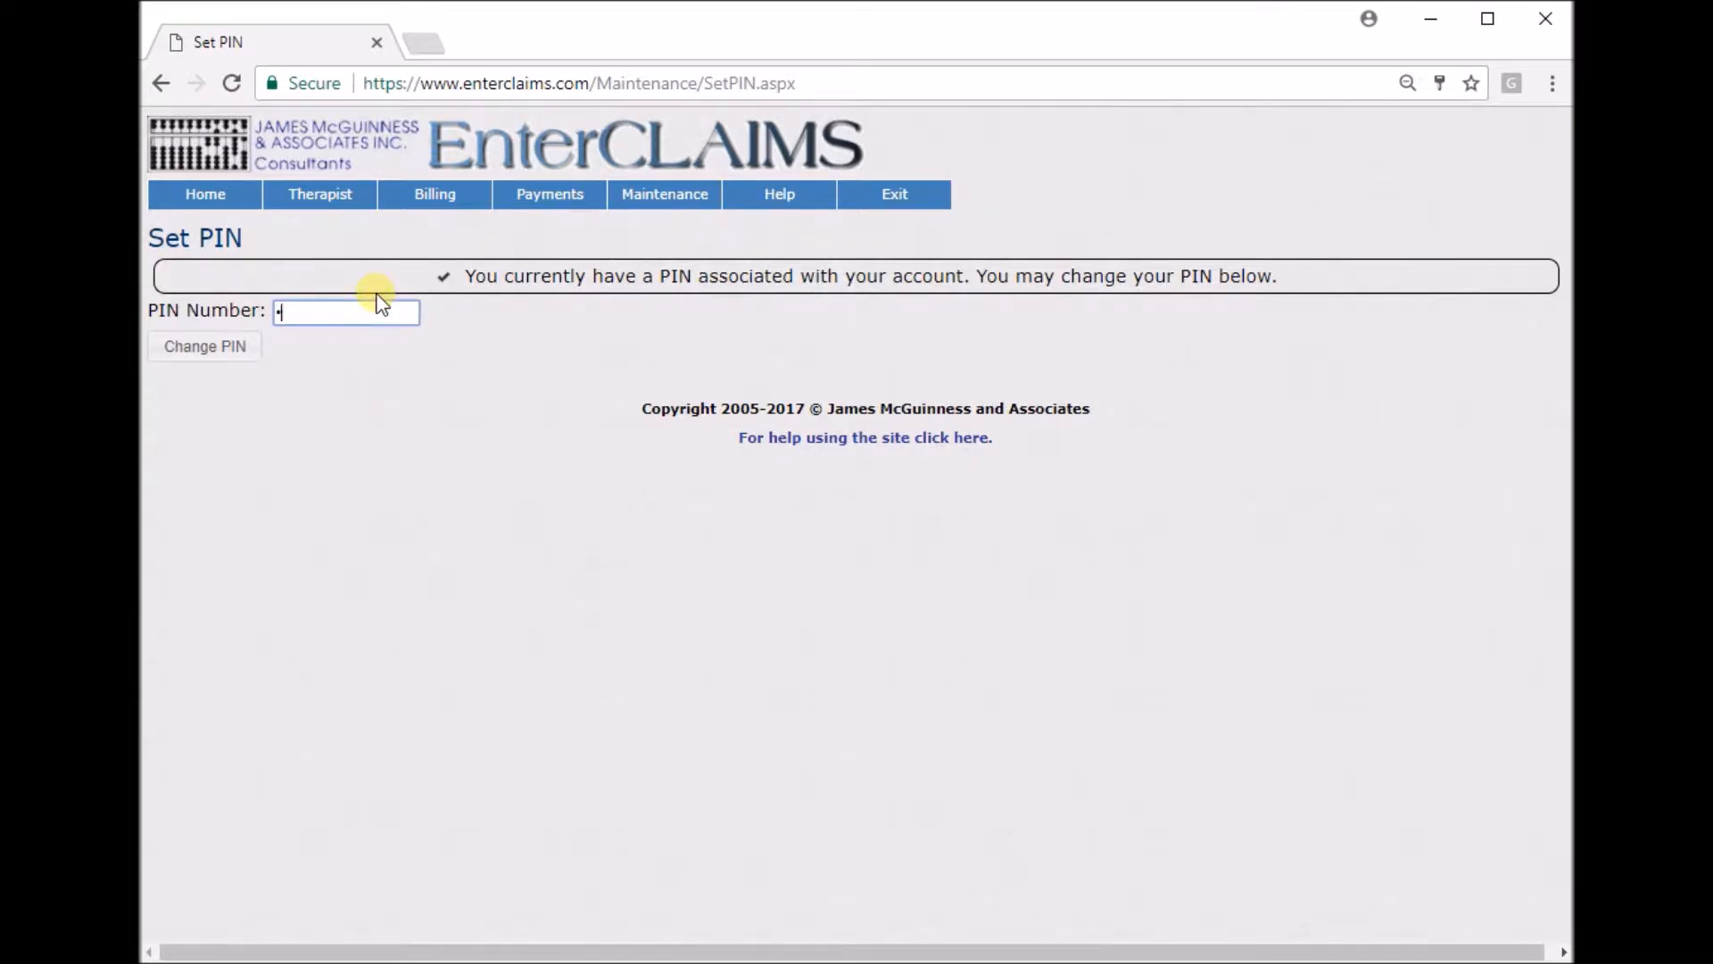
{"action": "key", "text": "BackSpace"}
{"action": "type", "text": "123"}
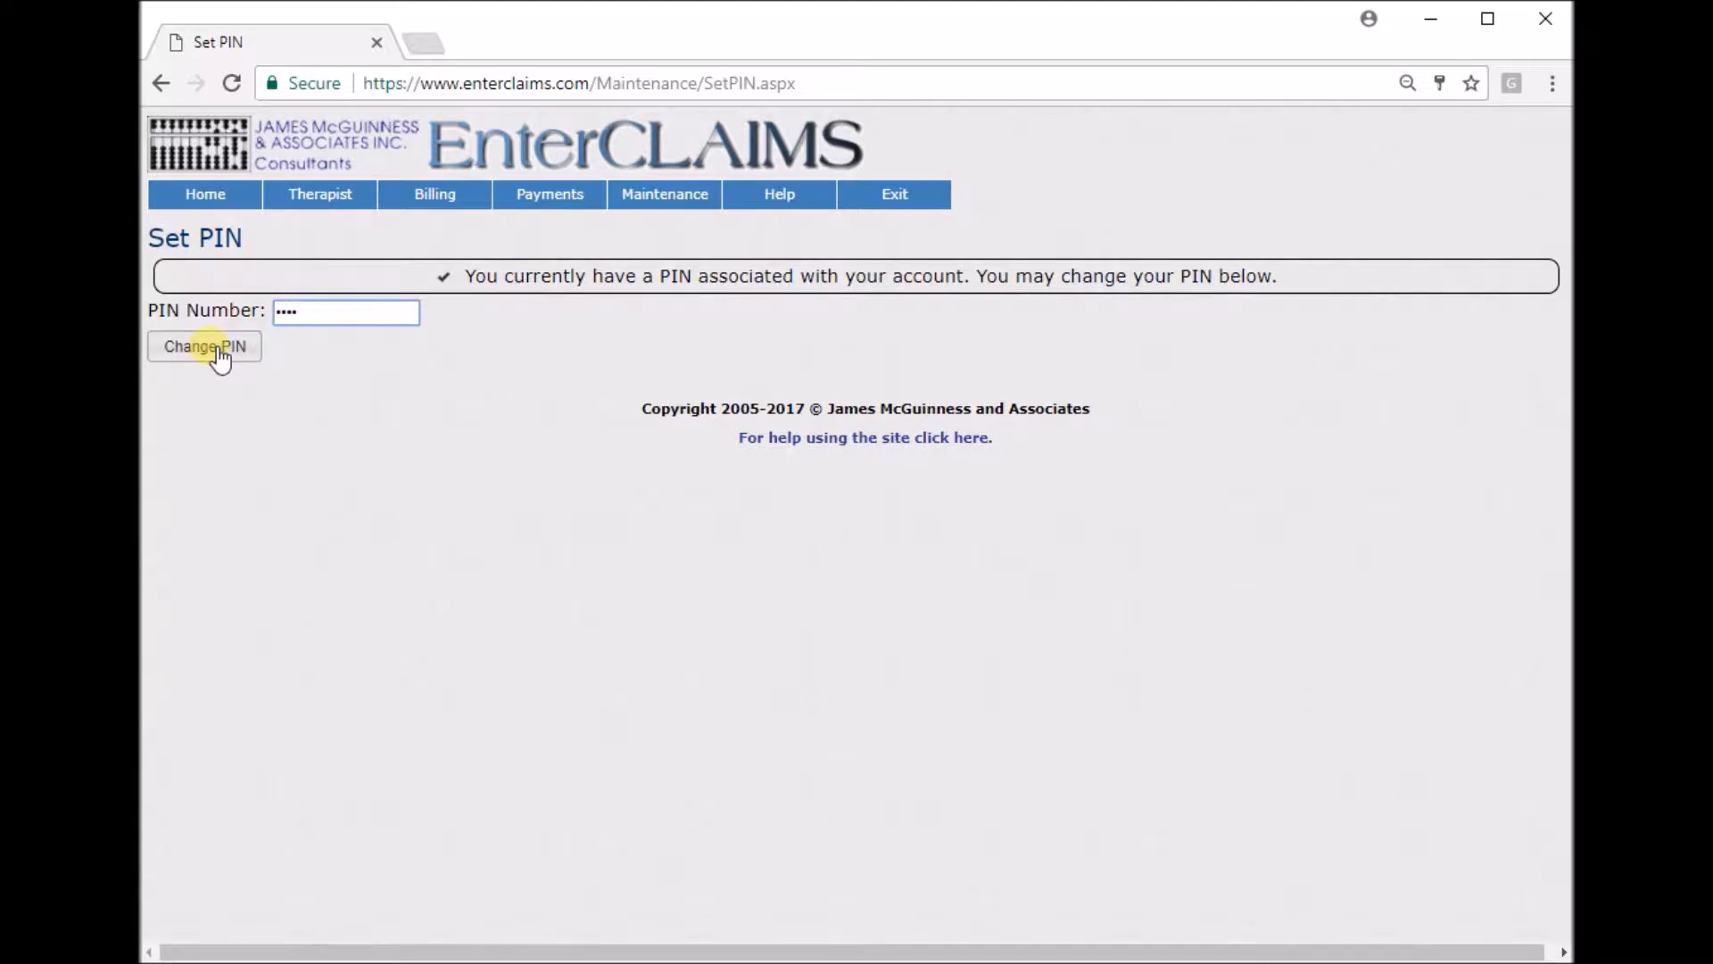
{"action": "left_click", "coordinate": [214, 348]}
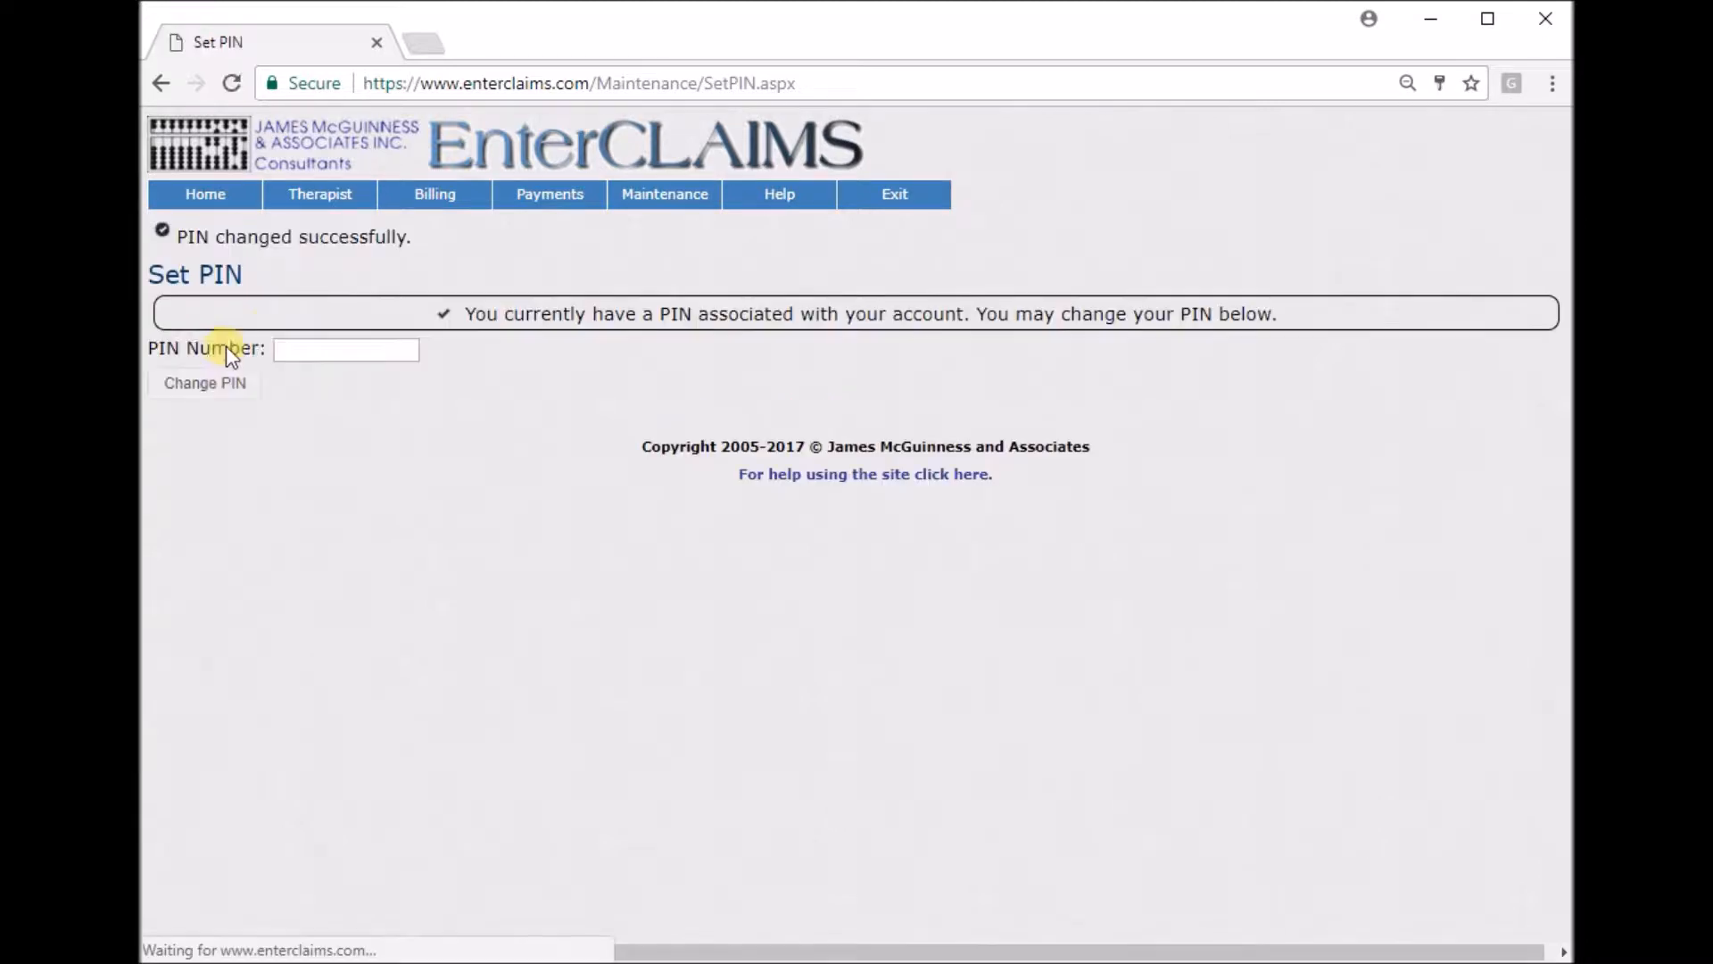
Return to the Therapist Home page.
{"action": "left_click_drag", "start_coordinate": [412, 238], "coordinate": [293, 238]}
{"action": "left_click", "coordinate": [293, 238]}
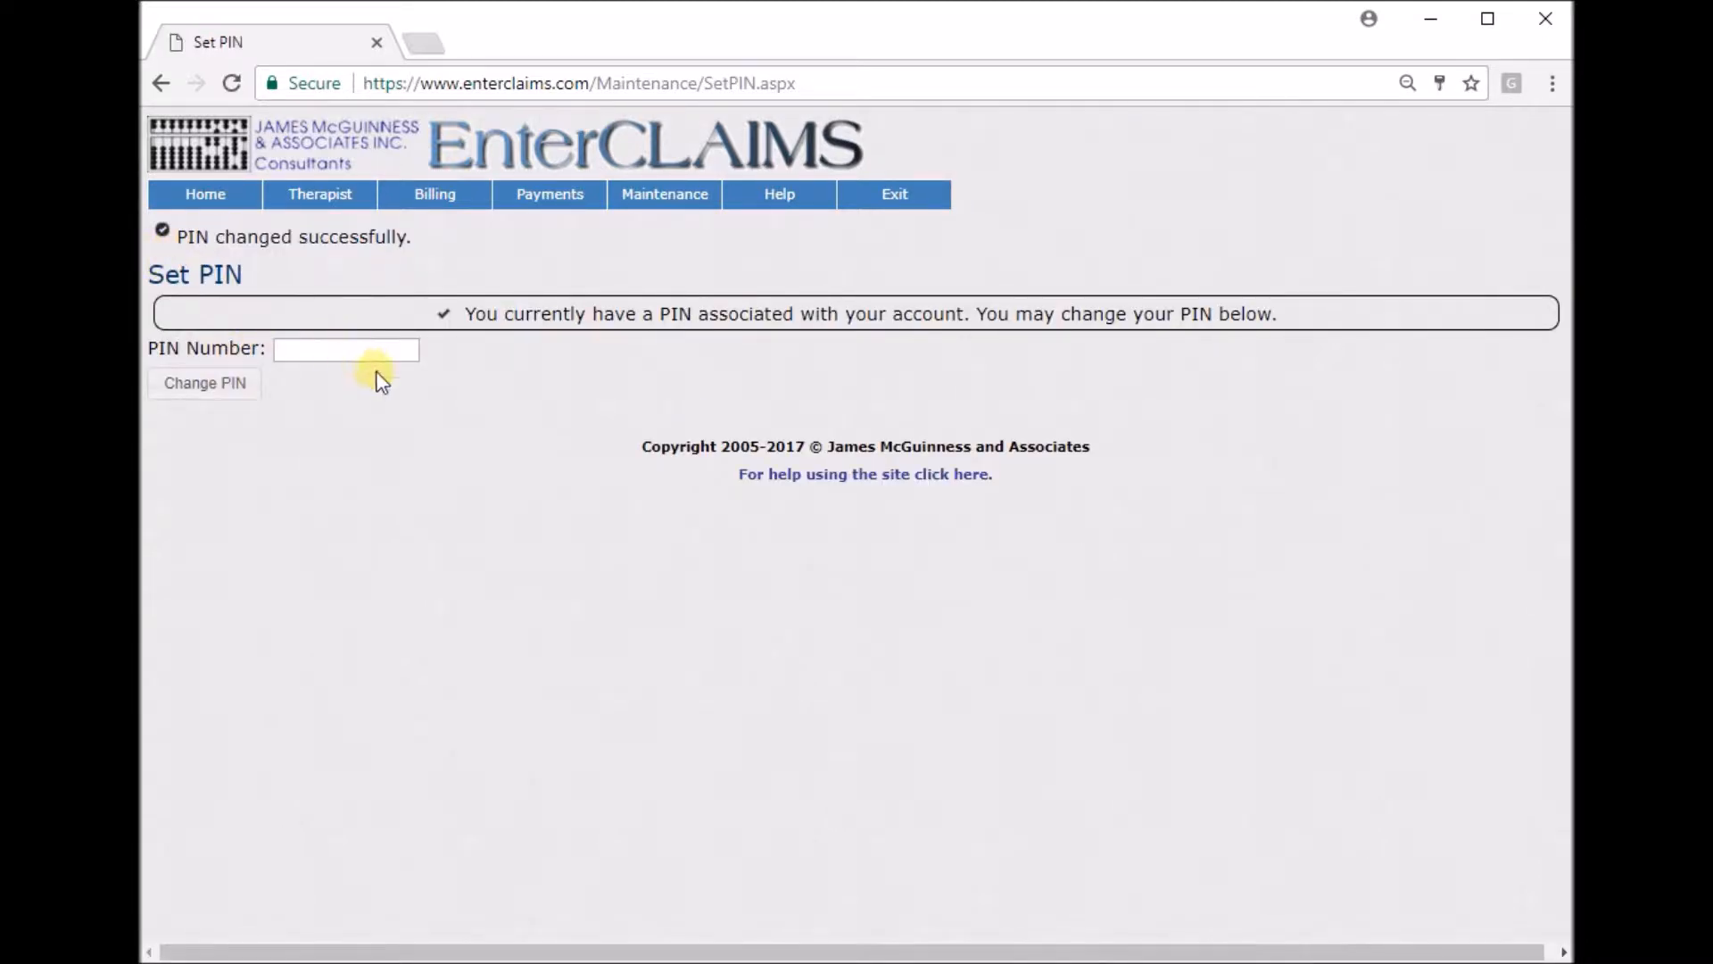
{"action": "left_click", "coordinate": [211, 198]}
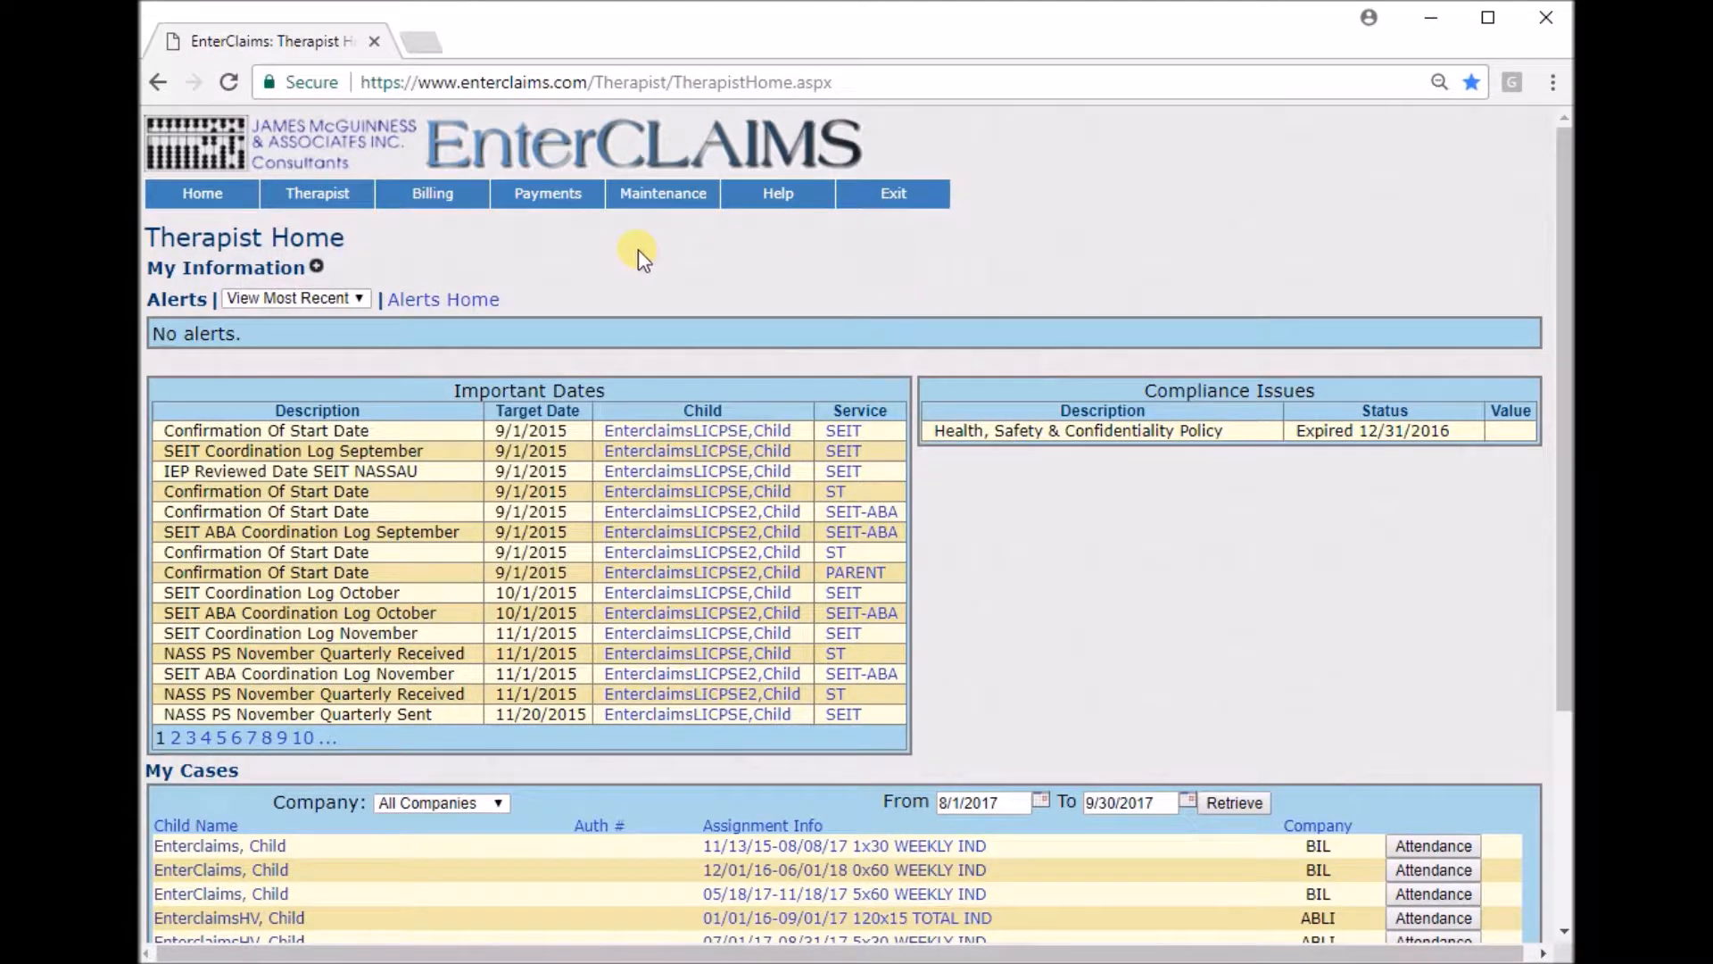
Expand and collapse the My Information section to view the therapist's details.
{"action": "left_click", "coordinate": [317, 266]}
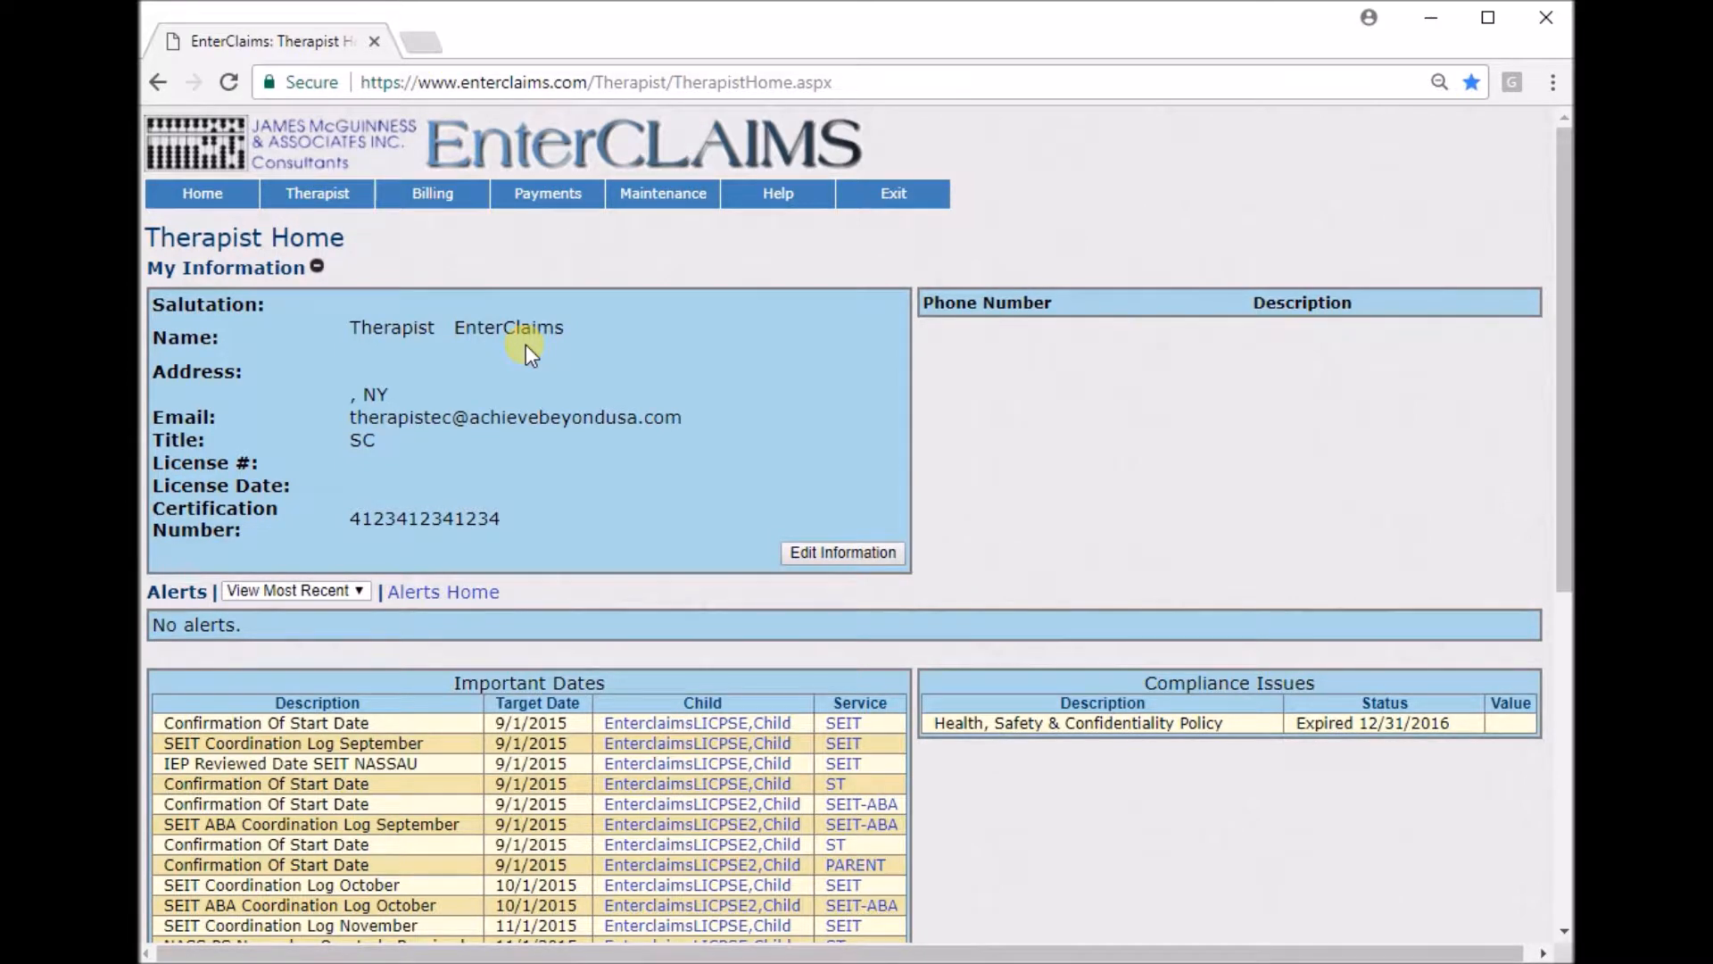
{"action": "left_click", "coordinate": [317, 267]}
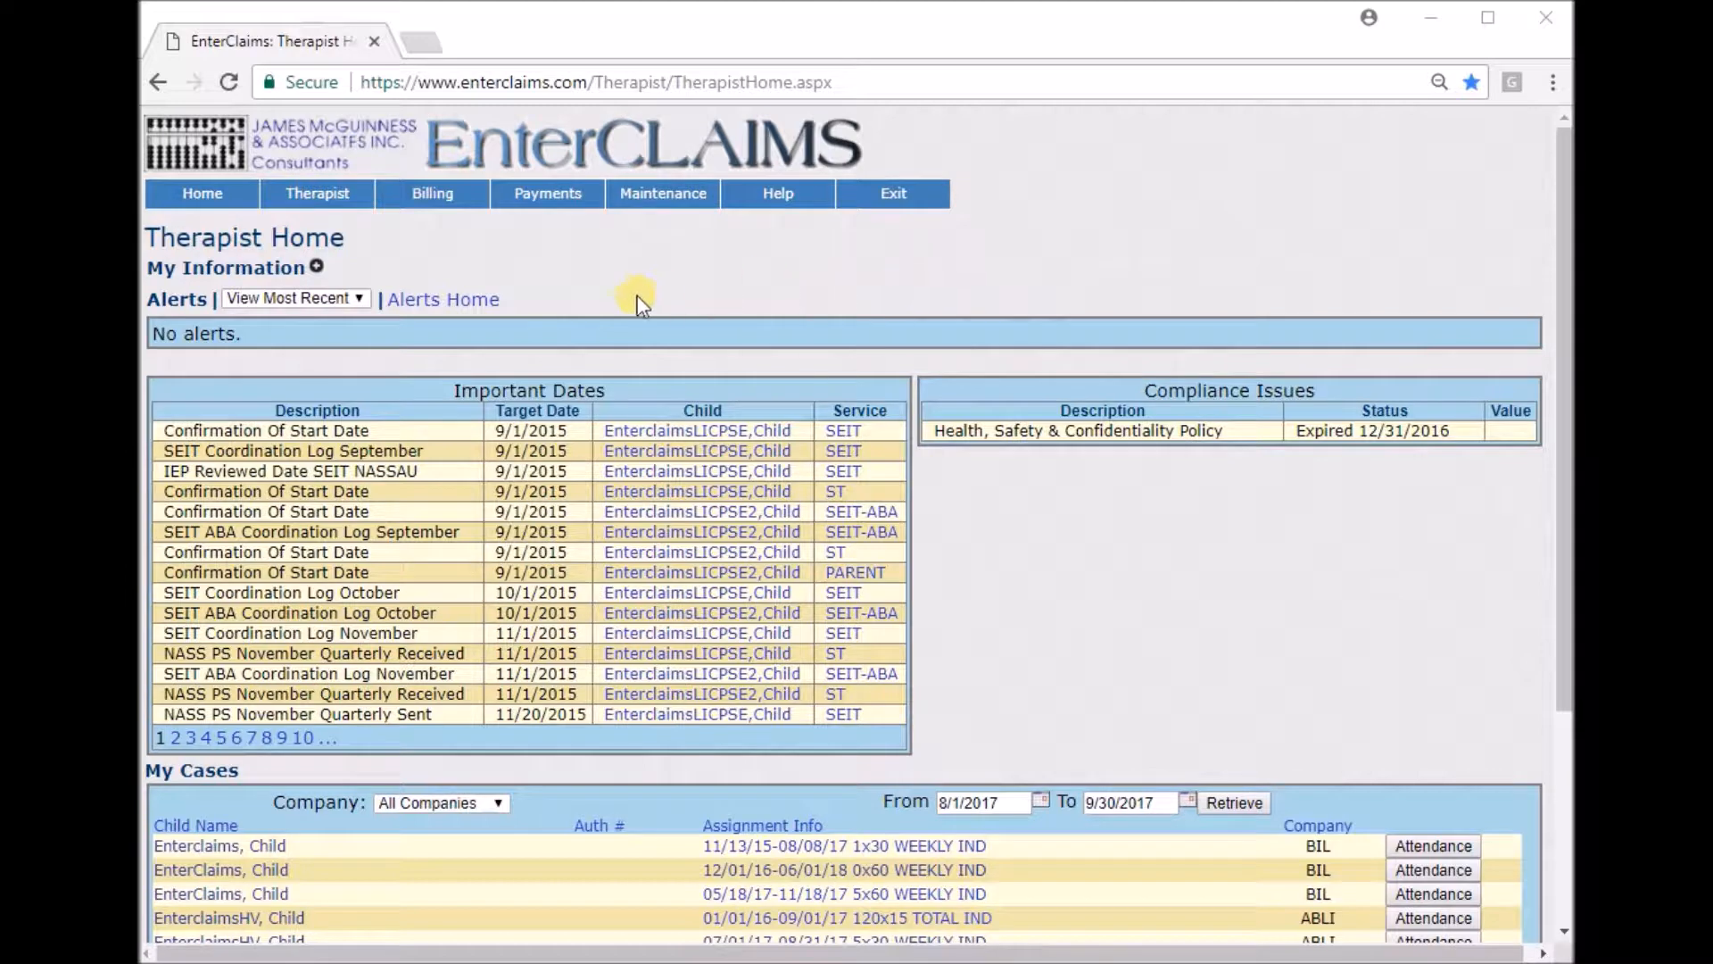
Open the Therapist Preferences page and review its area and display settings.
{"action": "mouse_move", "coordinate": [346, 189]}
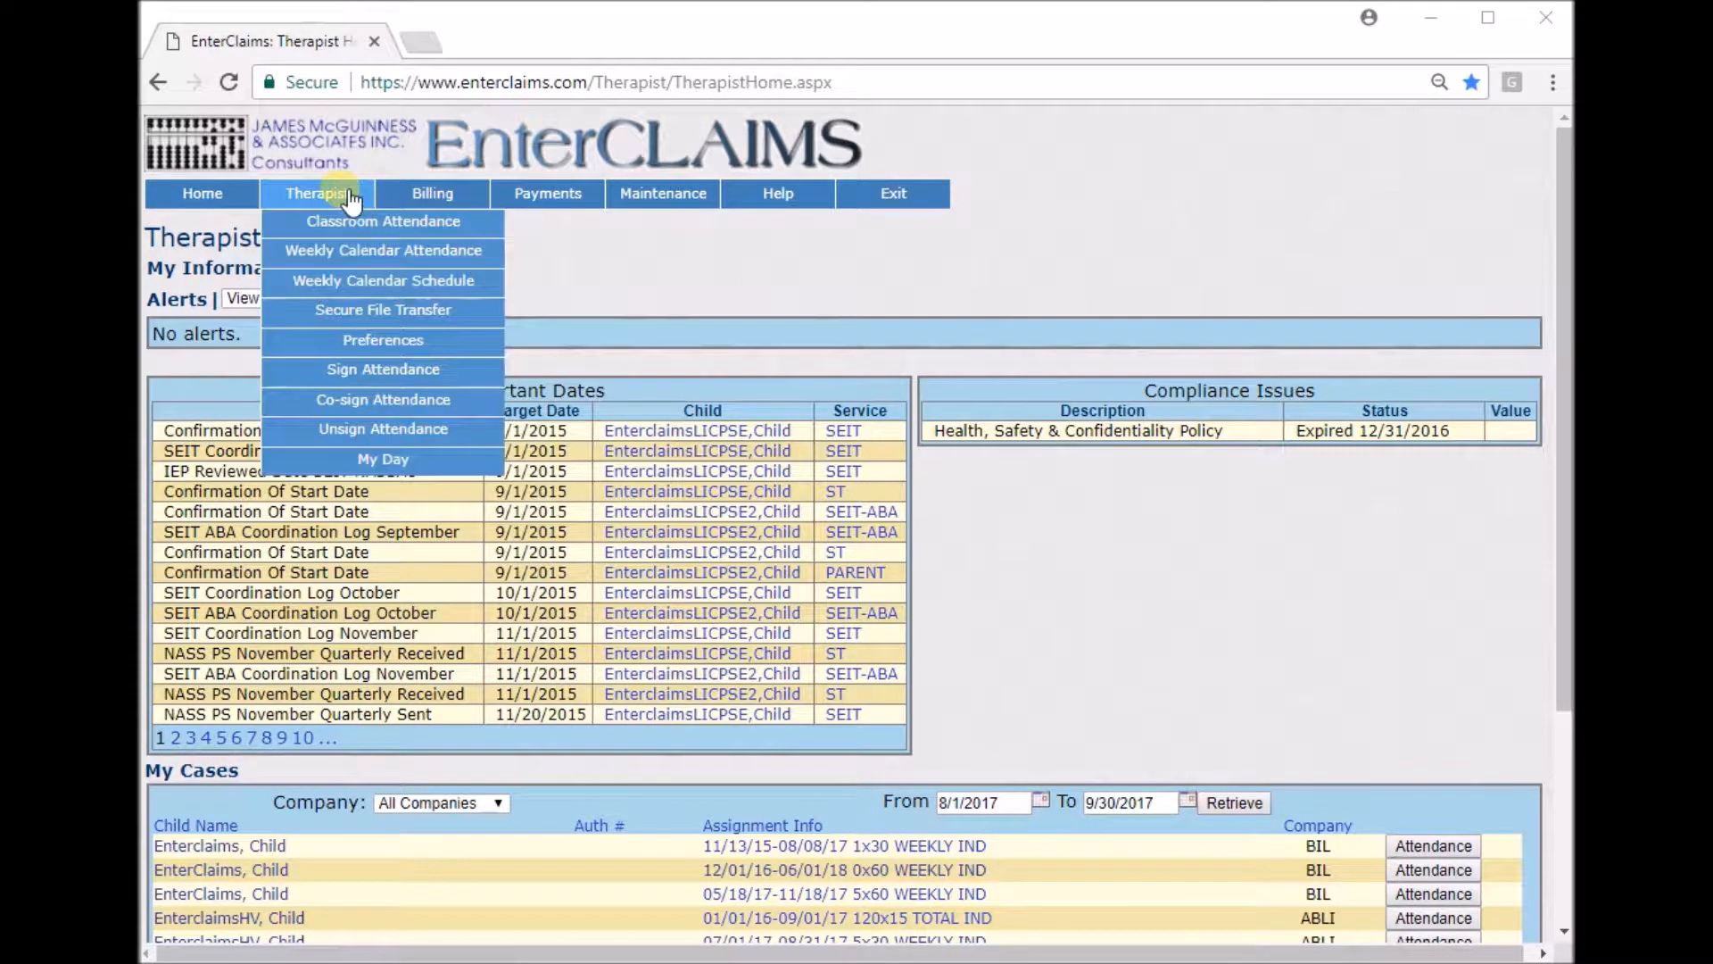
{"action": "left_click", "coordinate": [476, 350]}
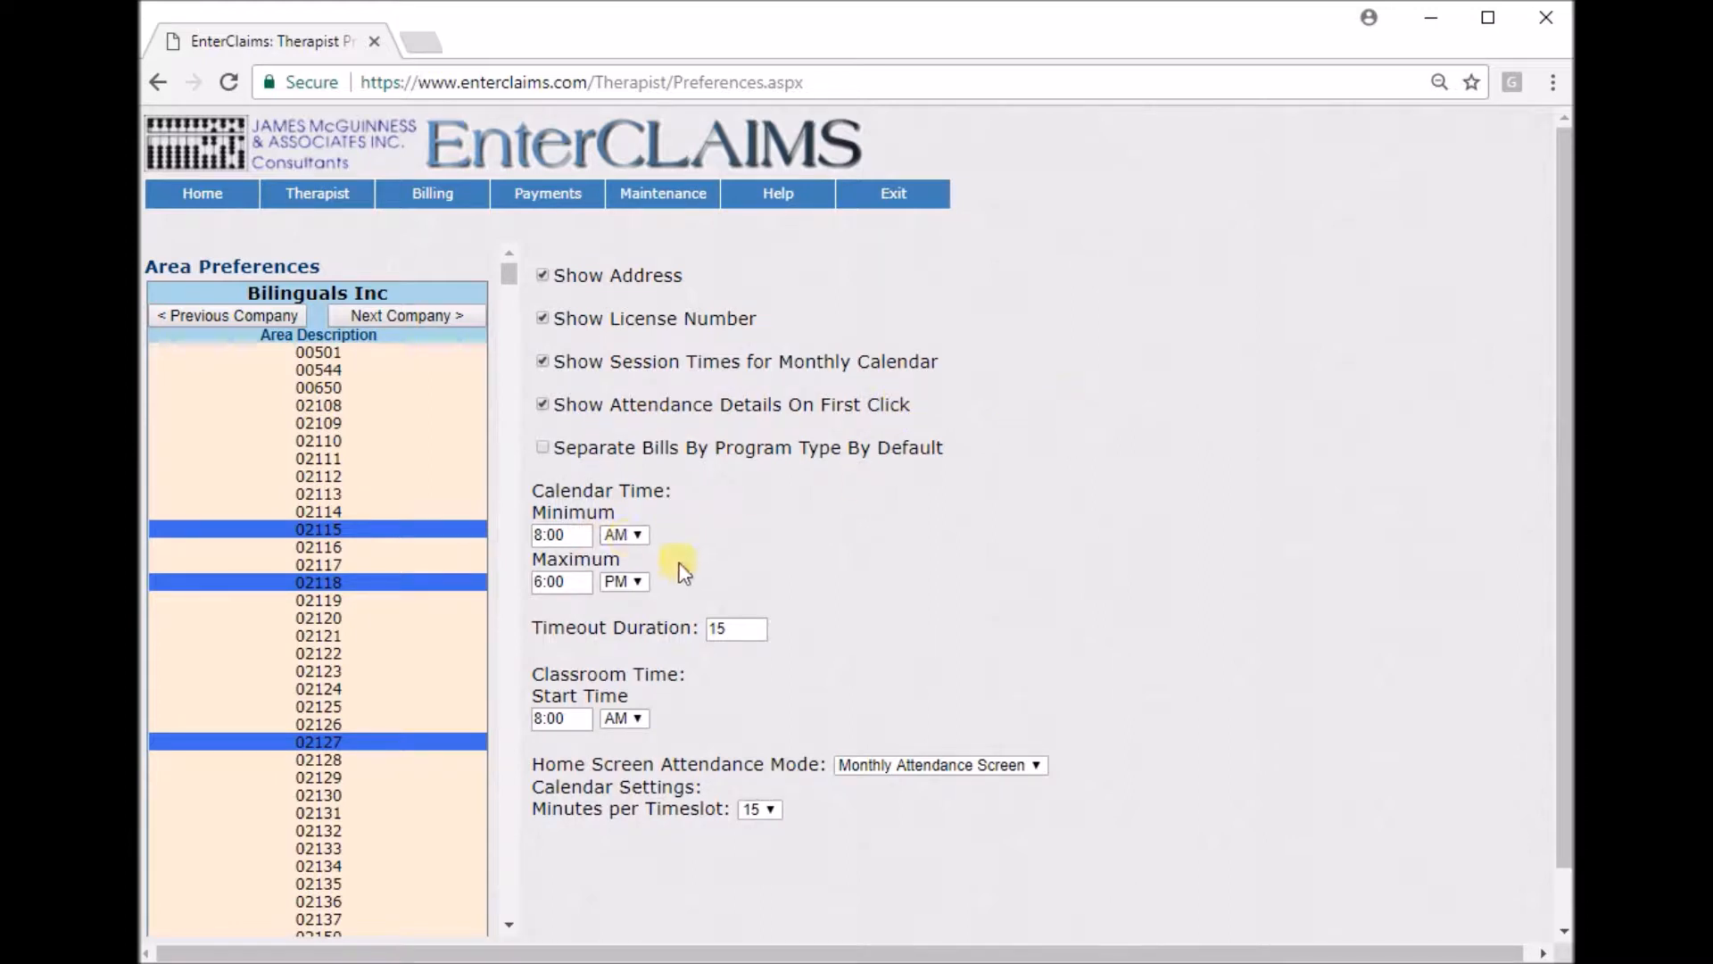
{"action": "scroll", "coordinate": [934, 544], "scroll_direction": "down", "scroll_amount": 1}
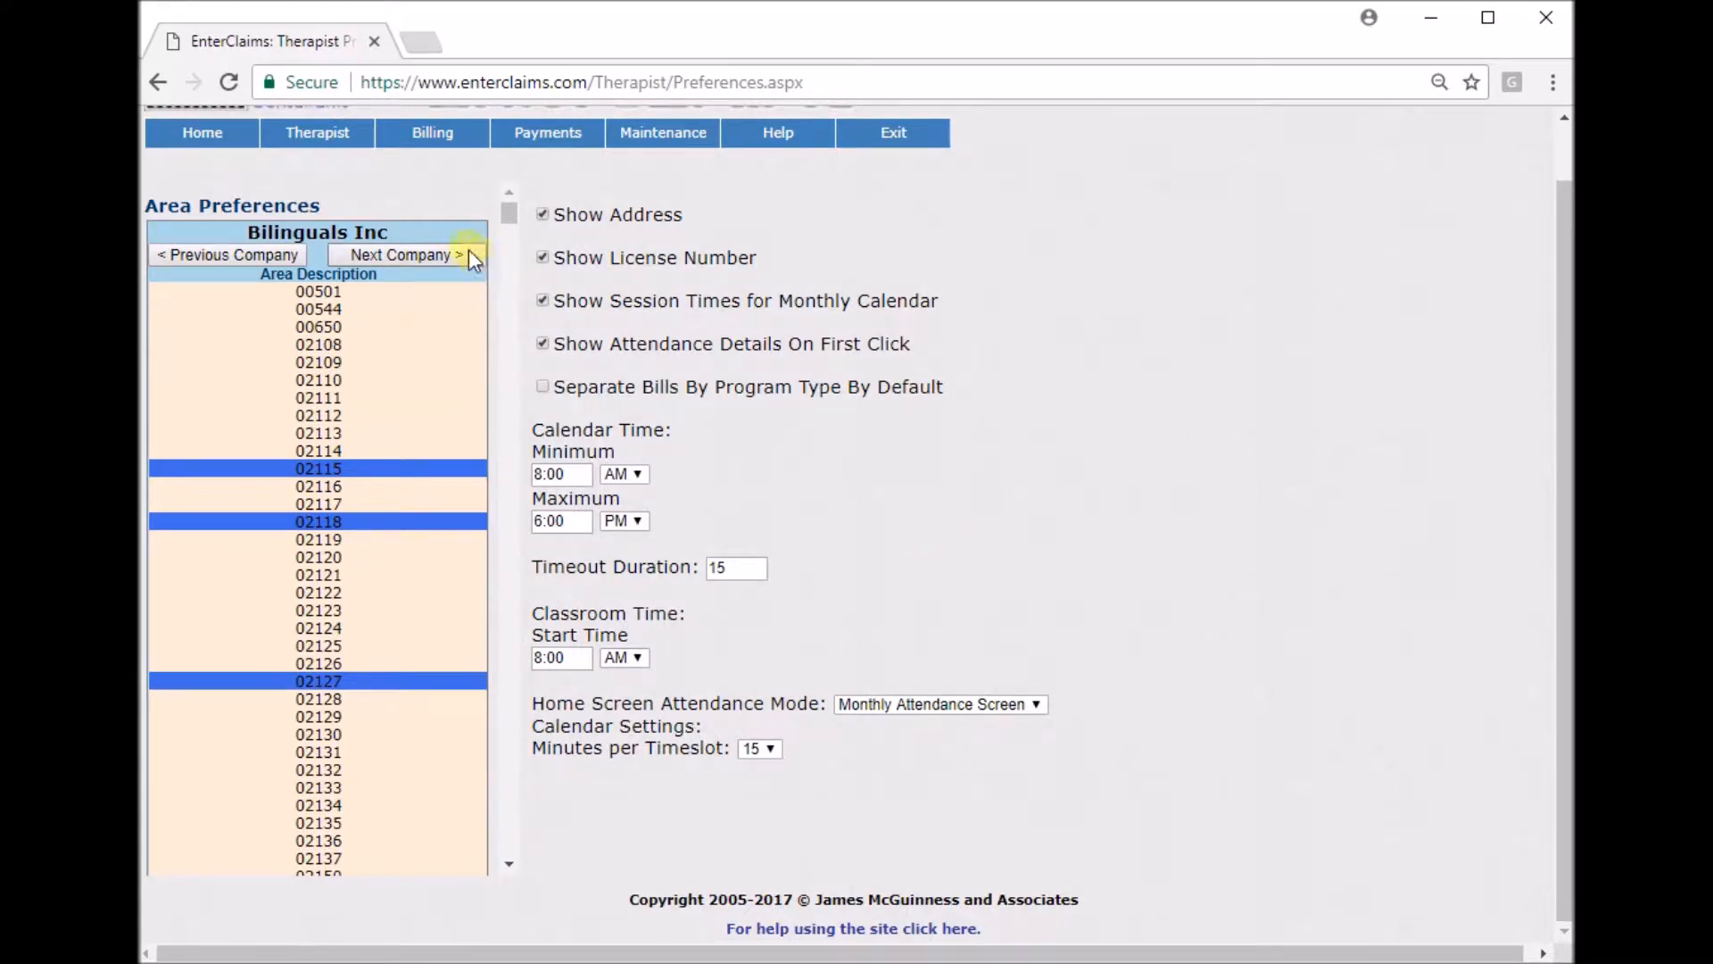
Return home, zoom in, and page through the Important Dates table to page 10.
{"action": "left_click", "coordinate": [187, 134]}
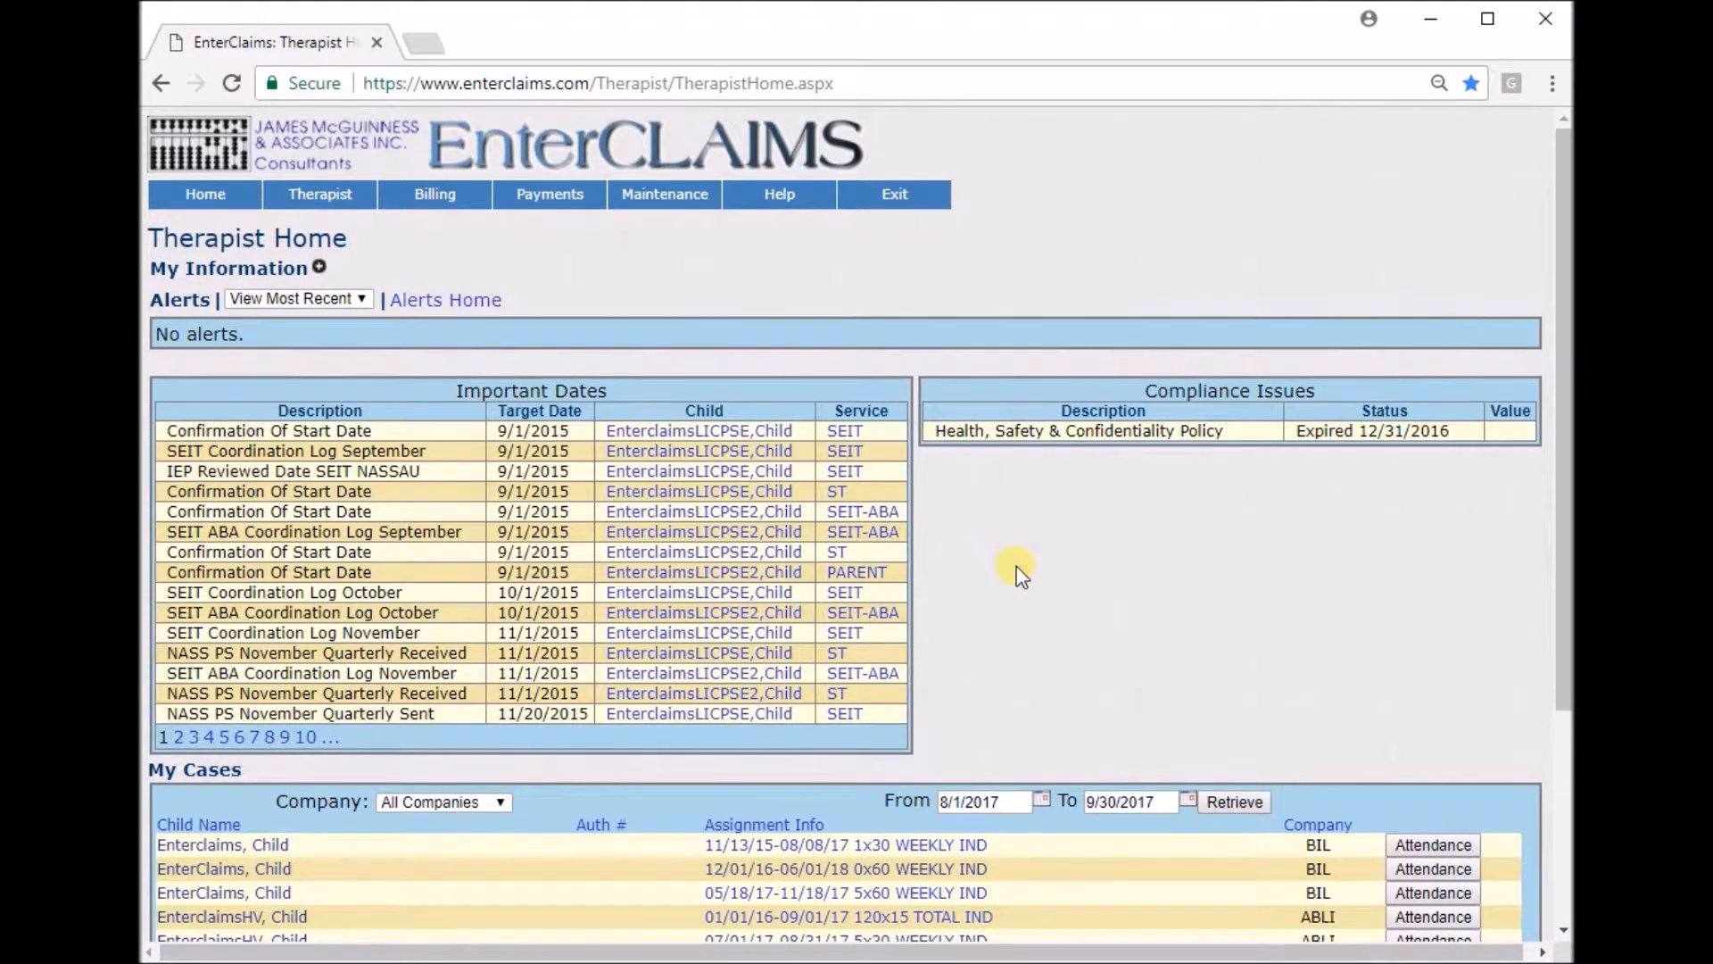
{"action": "scroll", "coordinate": [1013, 566], "scroll_direction": "down", "scroll_amount": 2}
{"action": "scroll", "coordinate": [964, 536], "scroll_direction": "up", "scroll_amount": 2}
{"action": "key", "text": "ctrl+plus"}
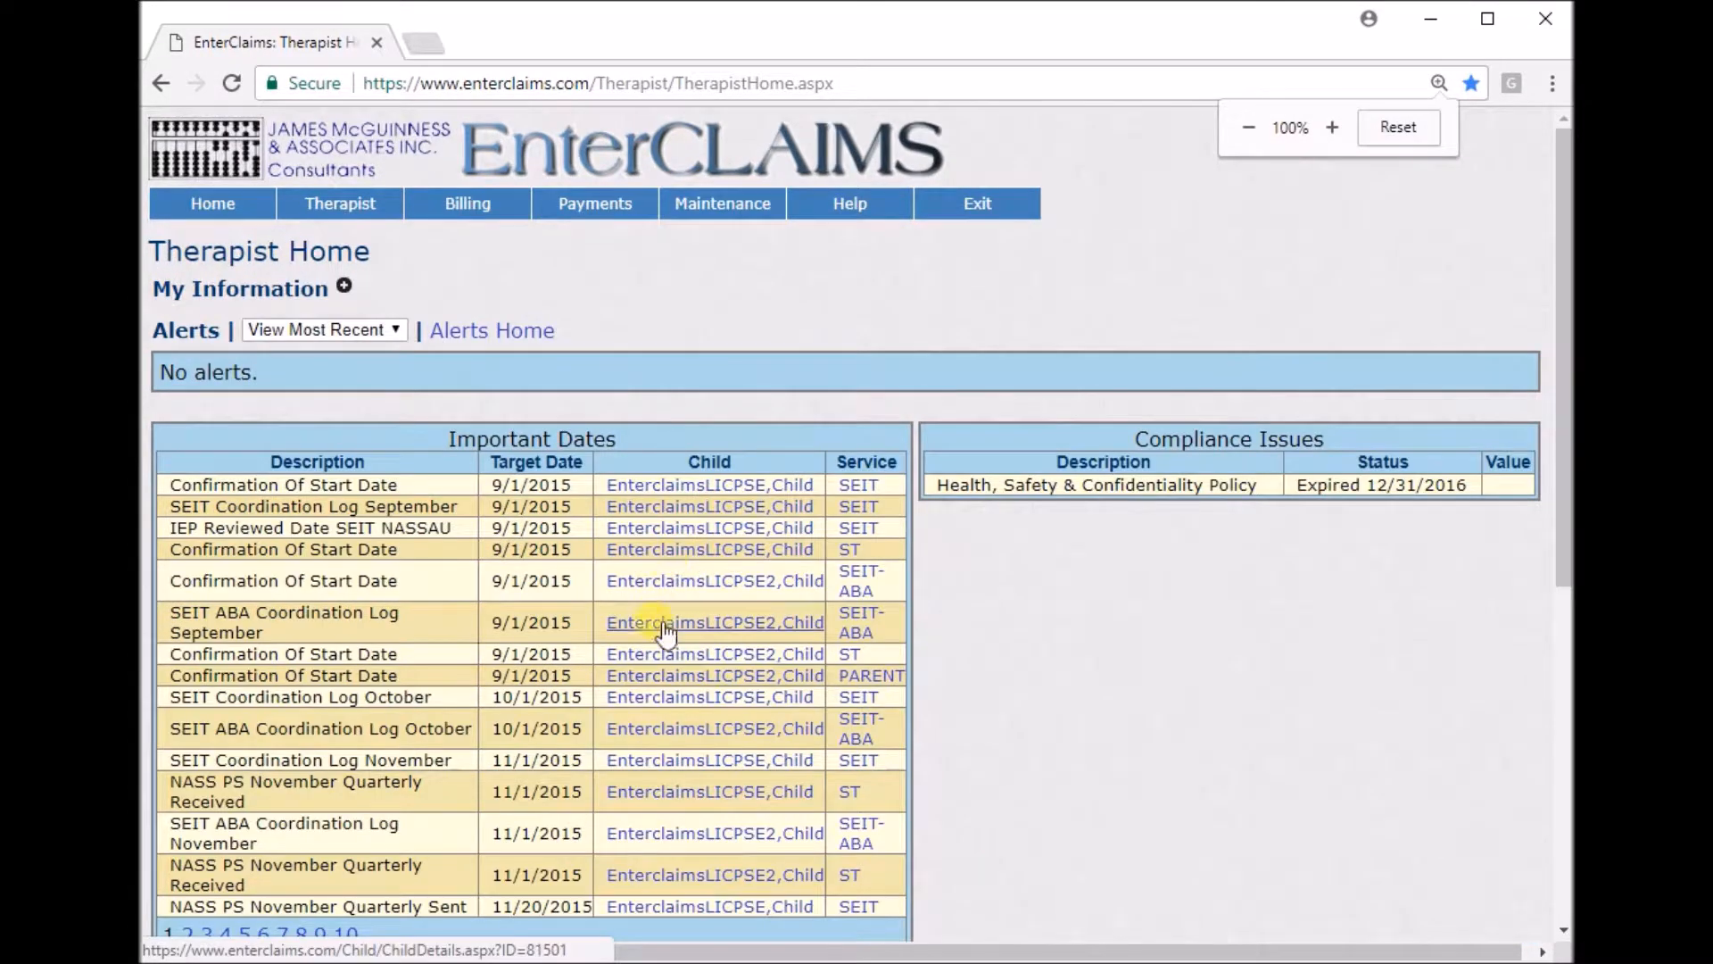
{"action": "scroll", "coordinate": [665, 629], "scroll_direction": "down", "scroll_amount": 1}
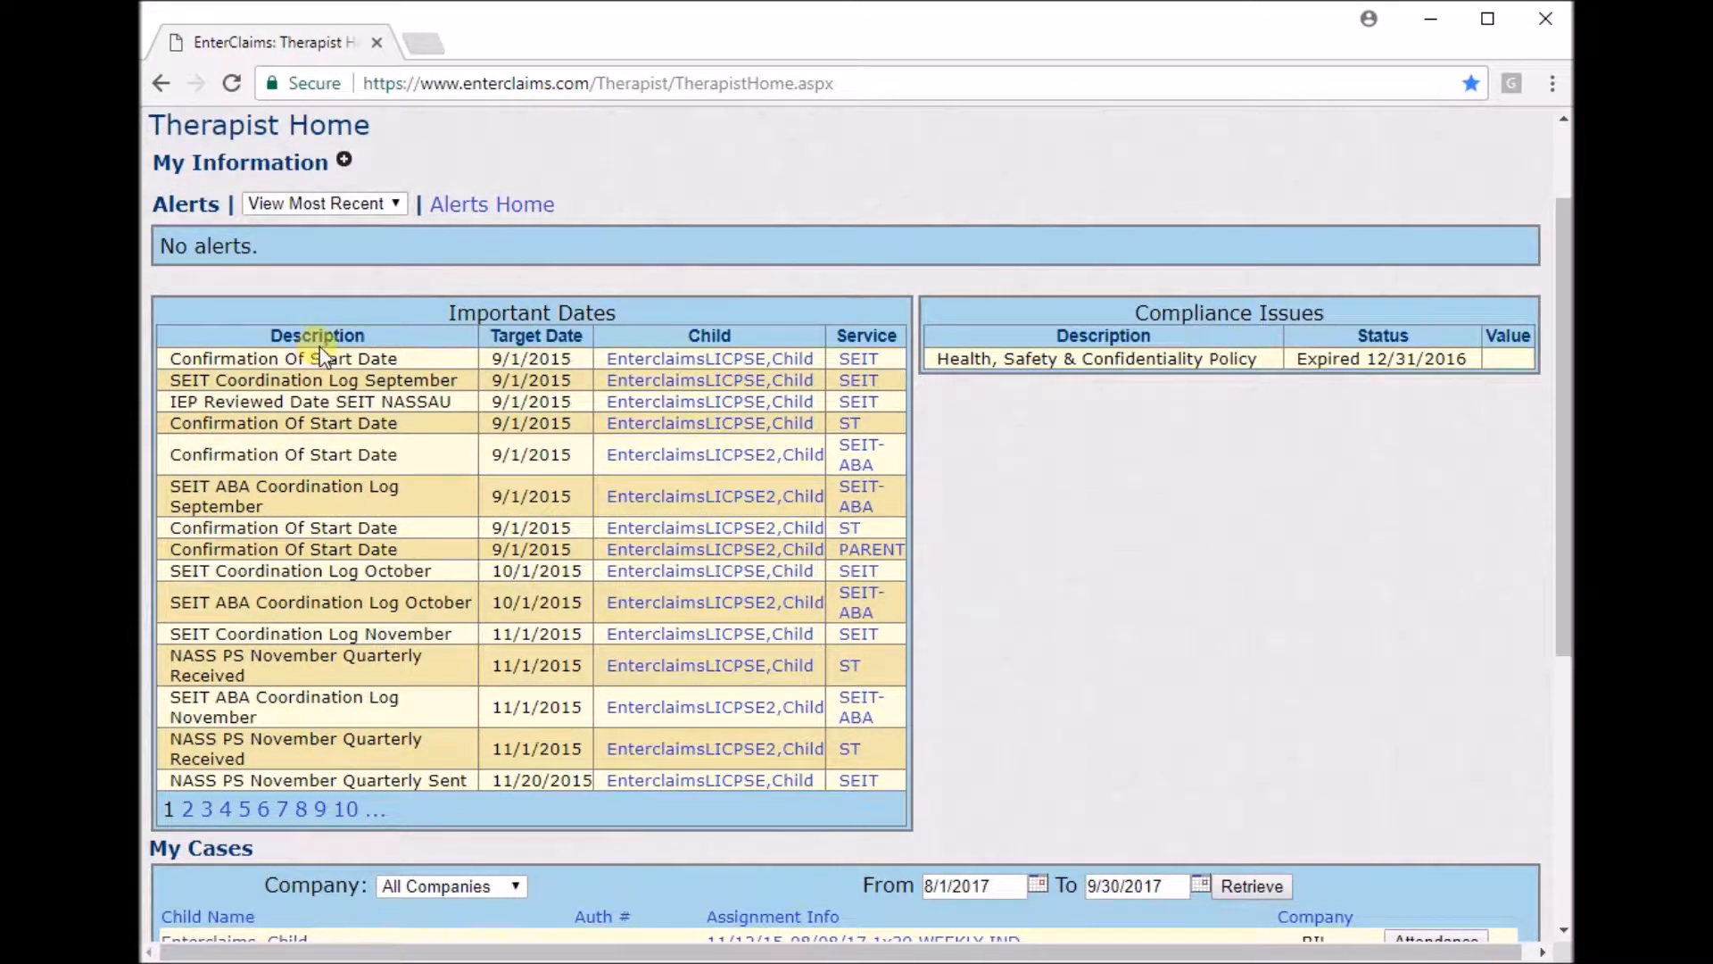
{"action": "double_click", "coordinate": [269, 335]}
{"action": "left_click_drag", "start_coordinate": [484, 335], "coordinate": [599, 336]}
{"action": "left_click_drag", "start_coordinate": [615, 336], "coordinate": [903, 363]}
{"action": "left_click", "coordinate": [934, 420]}
{"action": "left_click", "coordinate": [347, 809]}
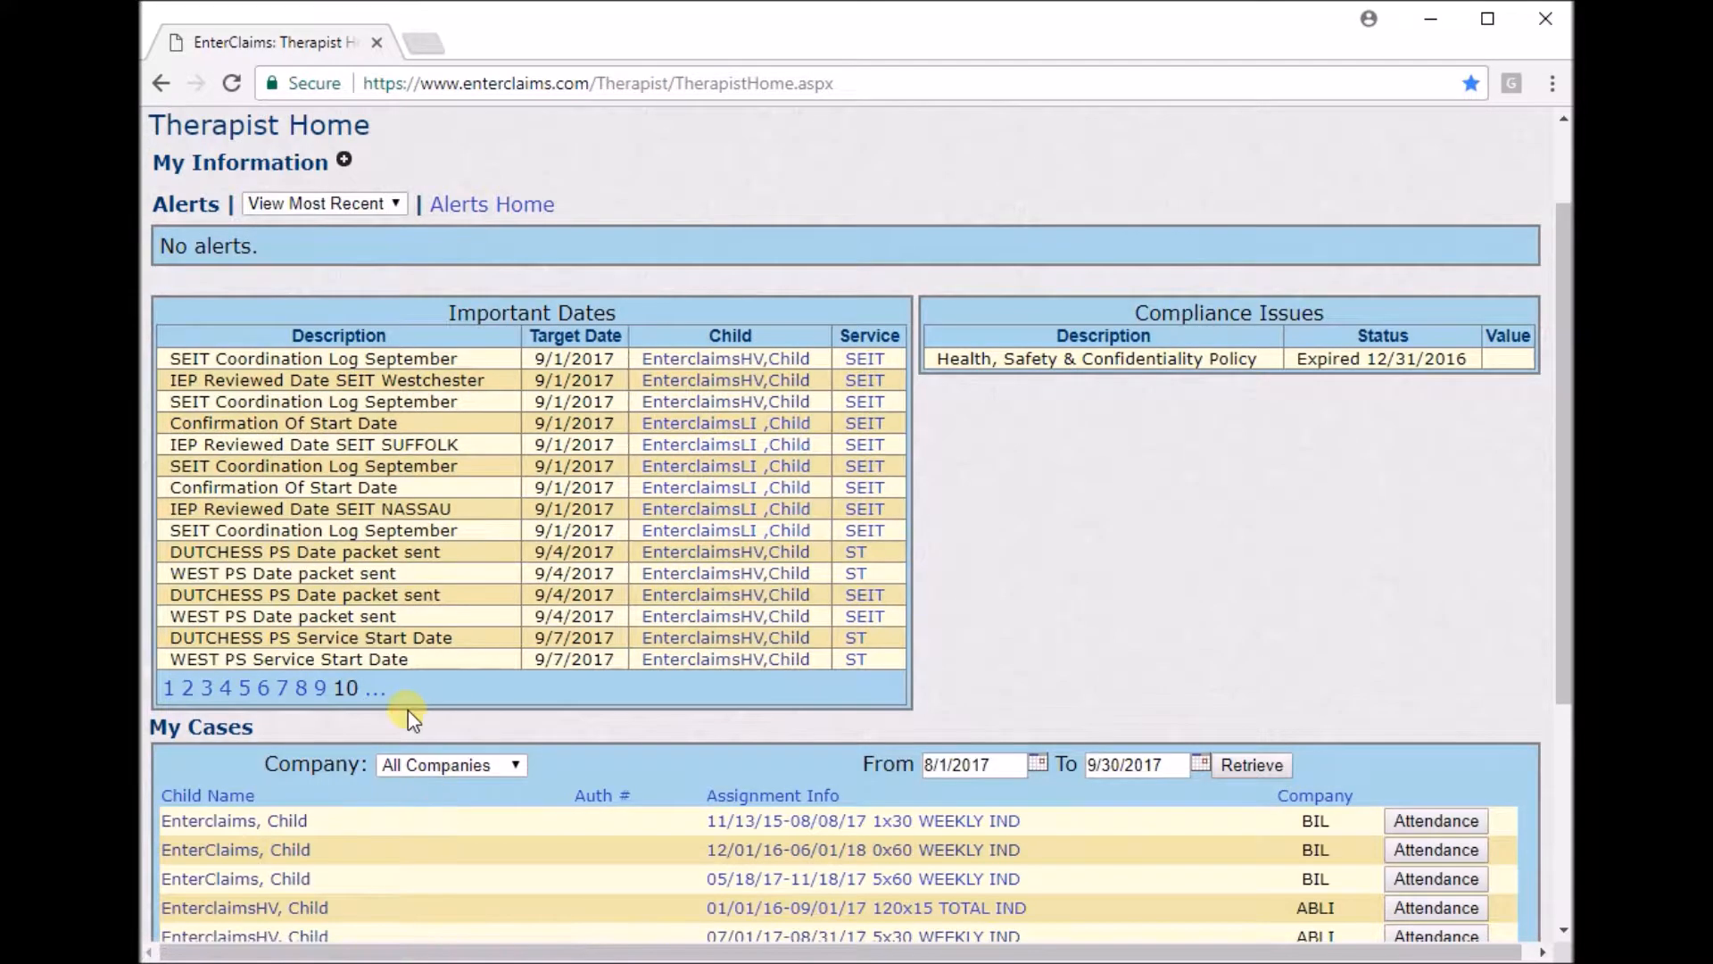
Go back to the first page of Important Dates and review the My Cases list of child assignments.
{"action": "left_click", "coordinate": [377, 692]}
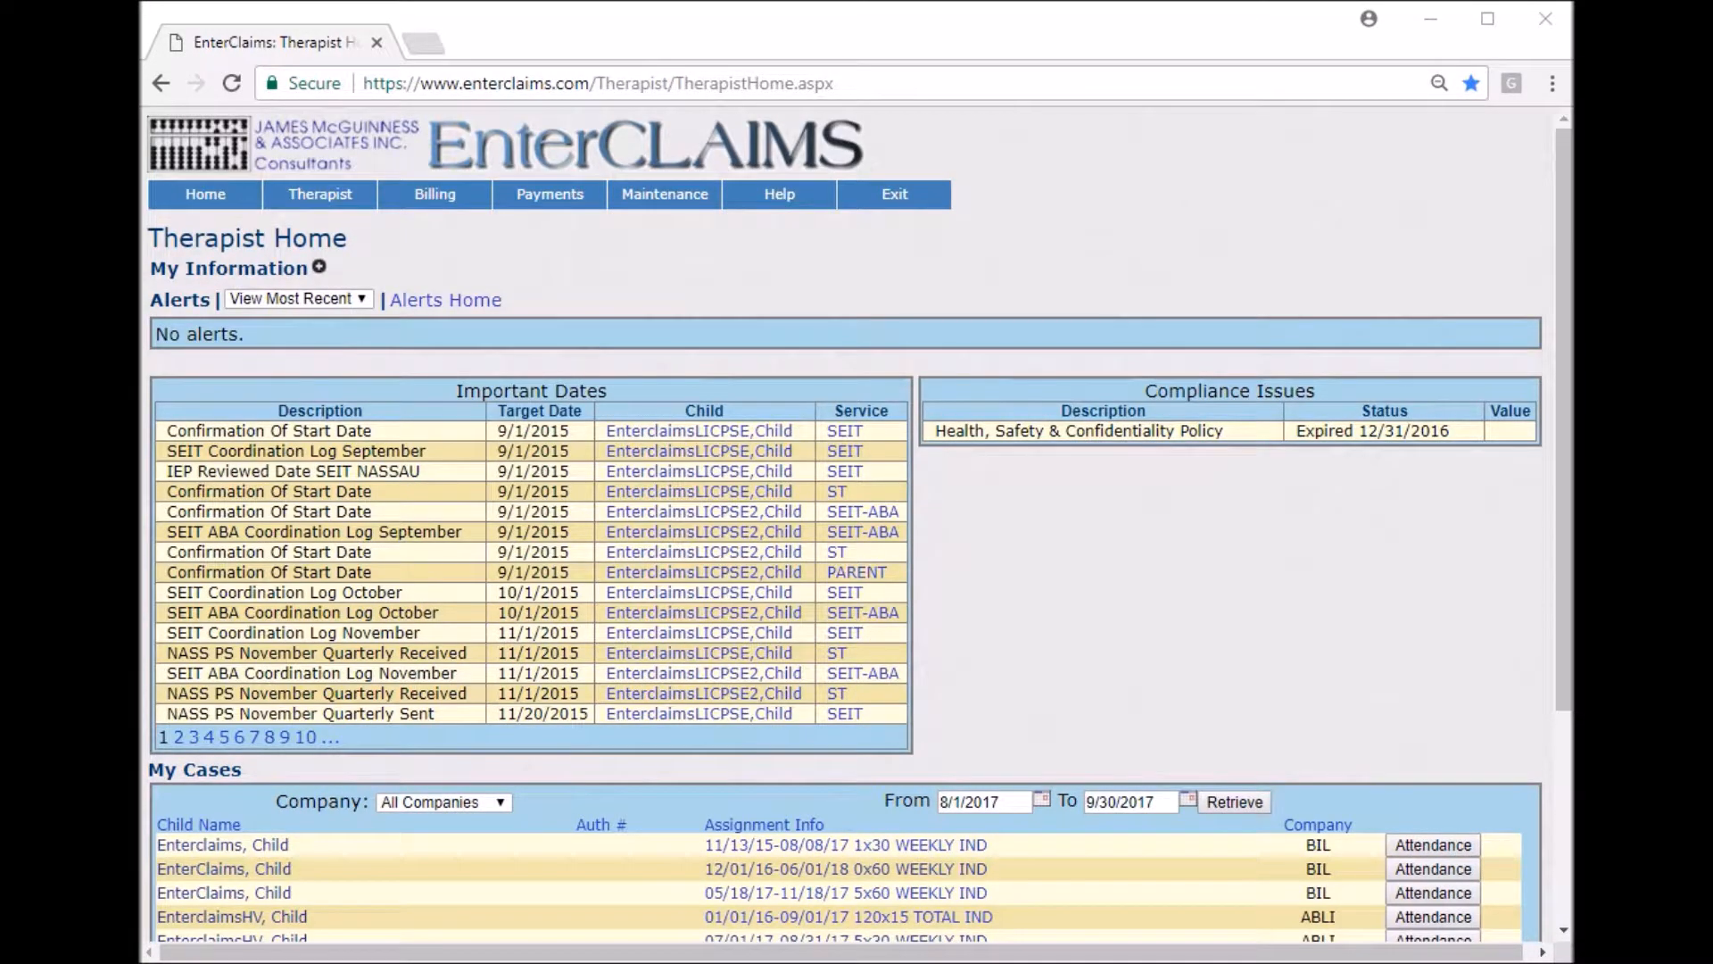
{"action": "left_click", "coordinate": [864, 267]}
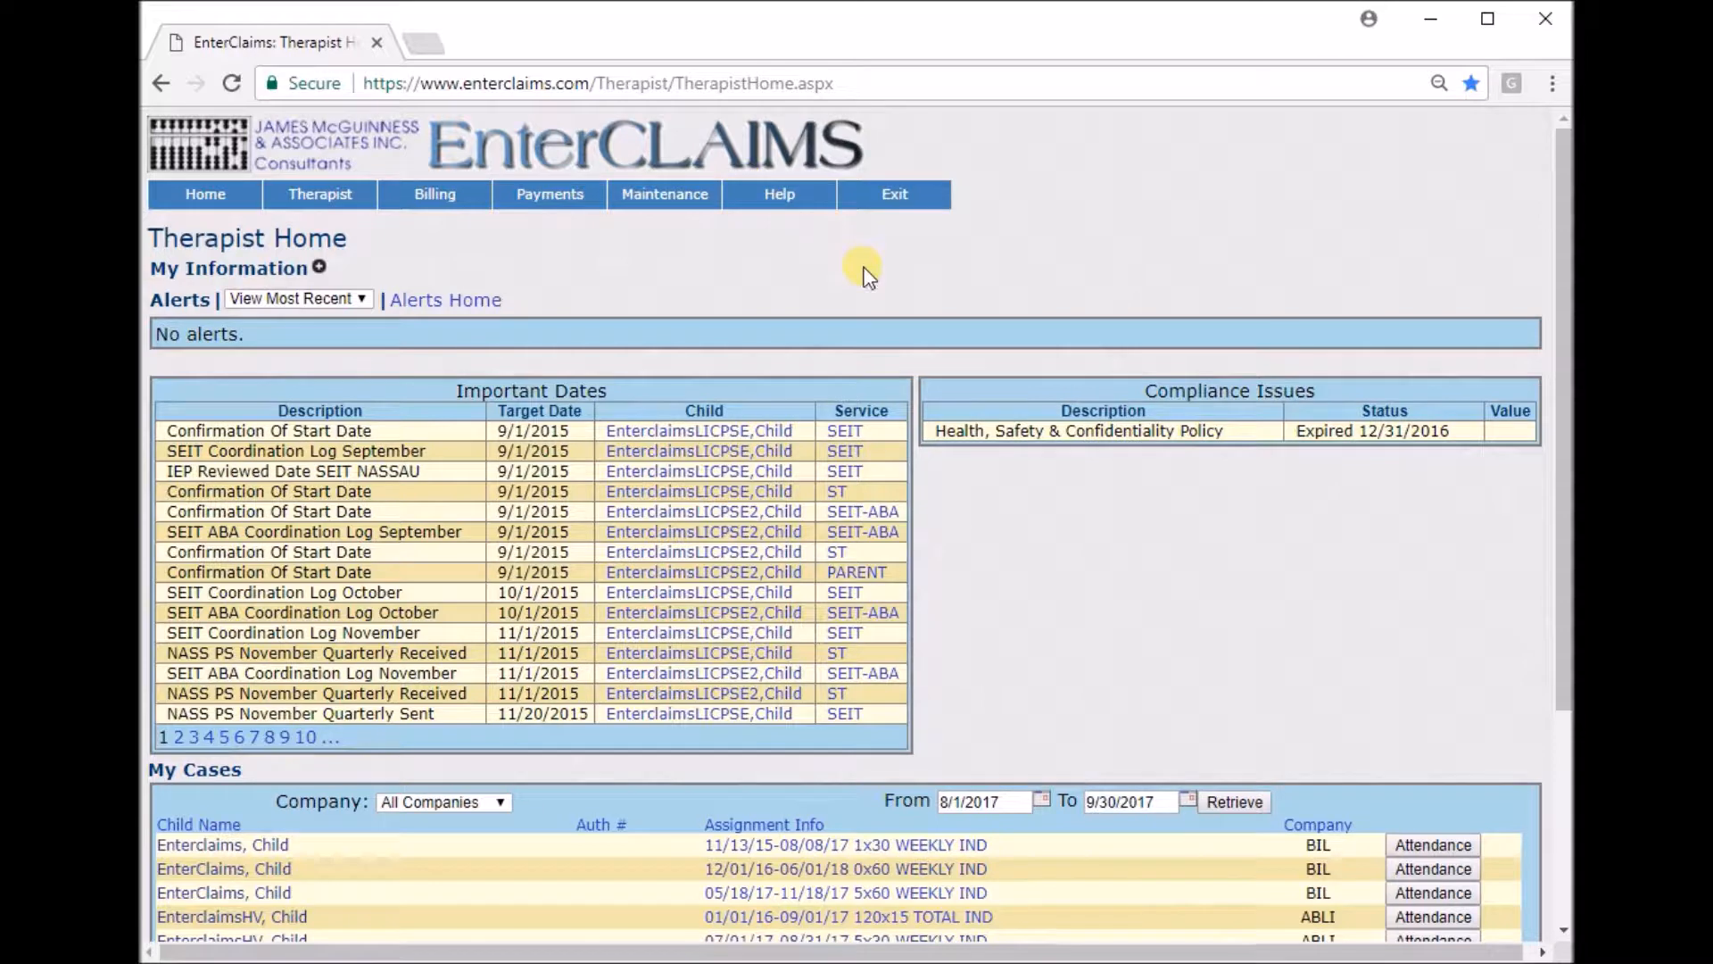
{"action": "left_click_drag", "start_coordinate": [156, 227], "coordinate": [393, 241]}
{"action": "left_click", "coordinate": [434, 243]}
{"action": "scroll", "coordinate": [445, 242], "scroll_direction": "down", "scroll_amount": 3}
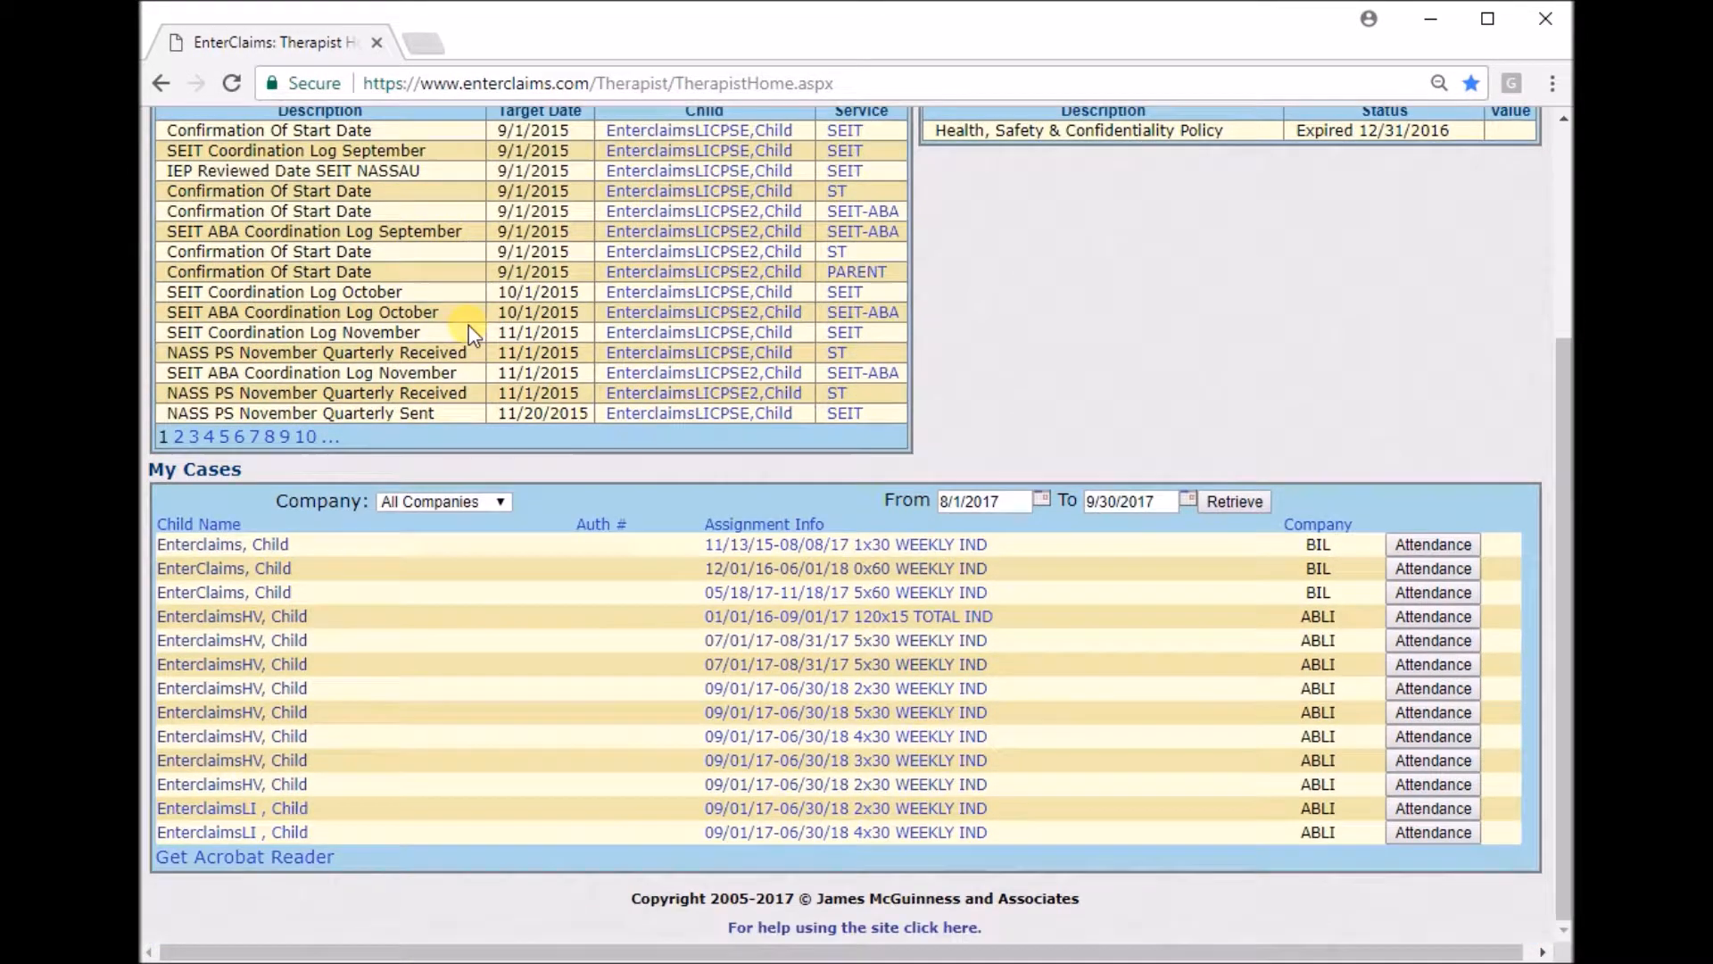
{"action": "left_click_drag", "start_coordinate": [152, 466], "coordinate": [307, 618]}
{"action": "left_click_drag", "start_coordinate": [843, 814], "coordinate": [1243, 880]}
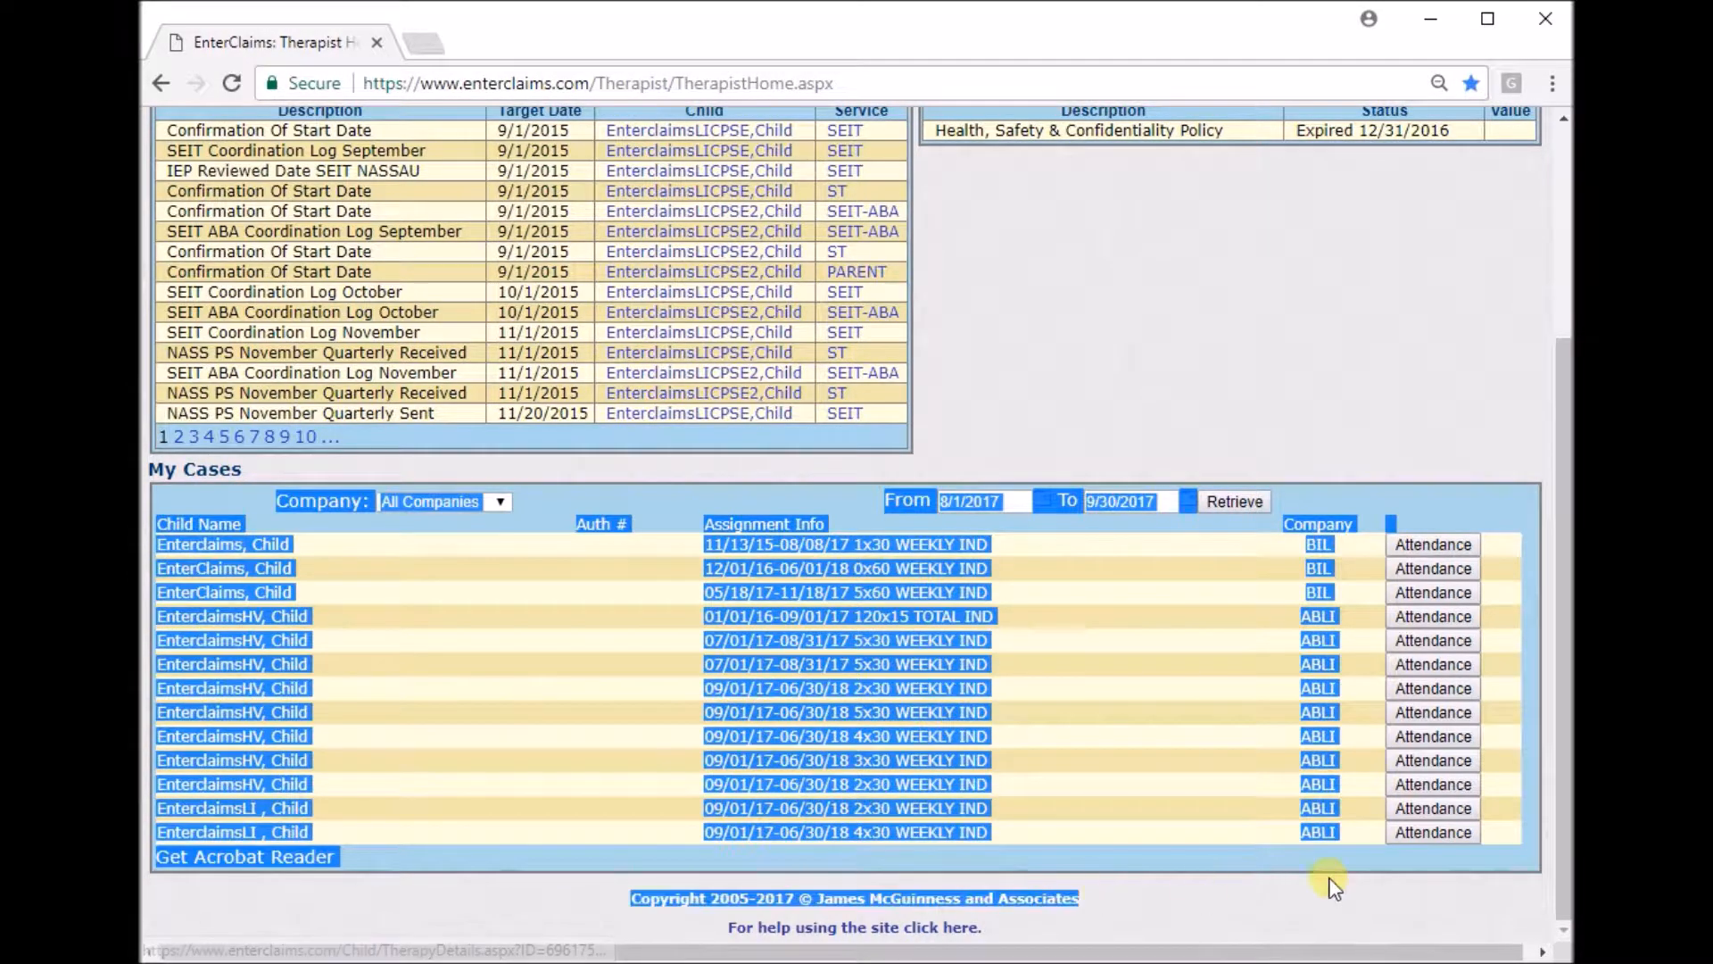
Open the From and To date pickers of the My Cases date range and close them.
{"action": "left_click", "coordinate": [1004, 502]}
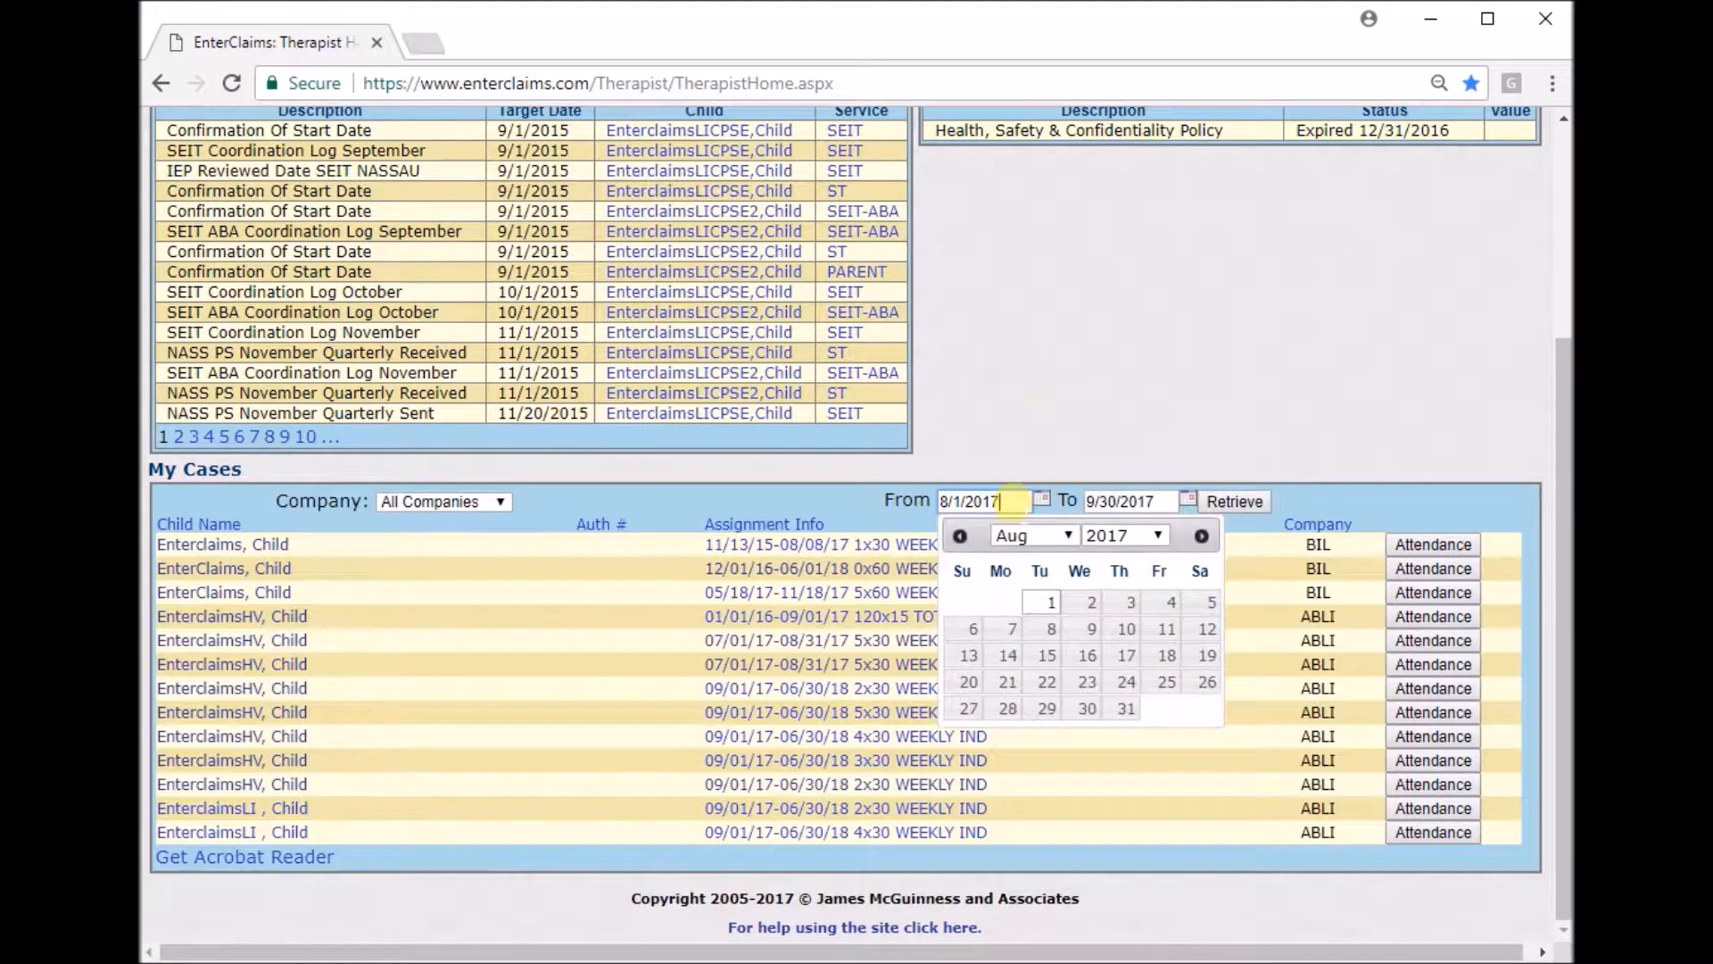
{"action": "left_click", "coordinate": [1042, 417]}
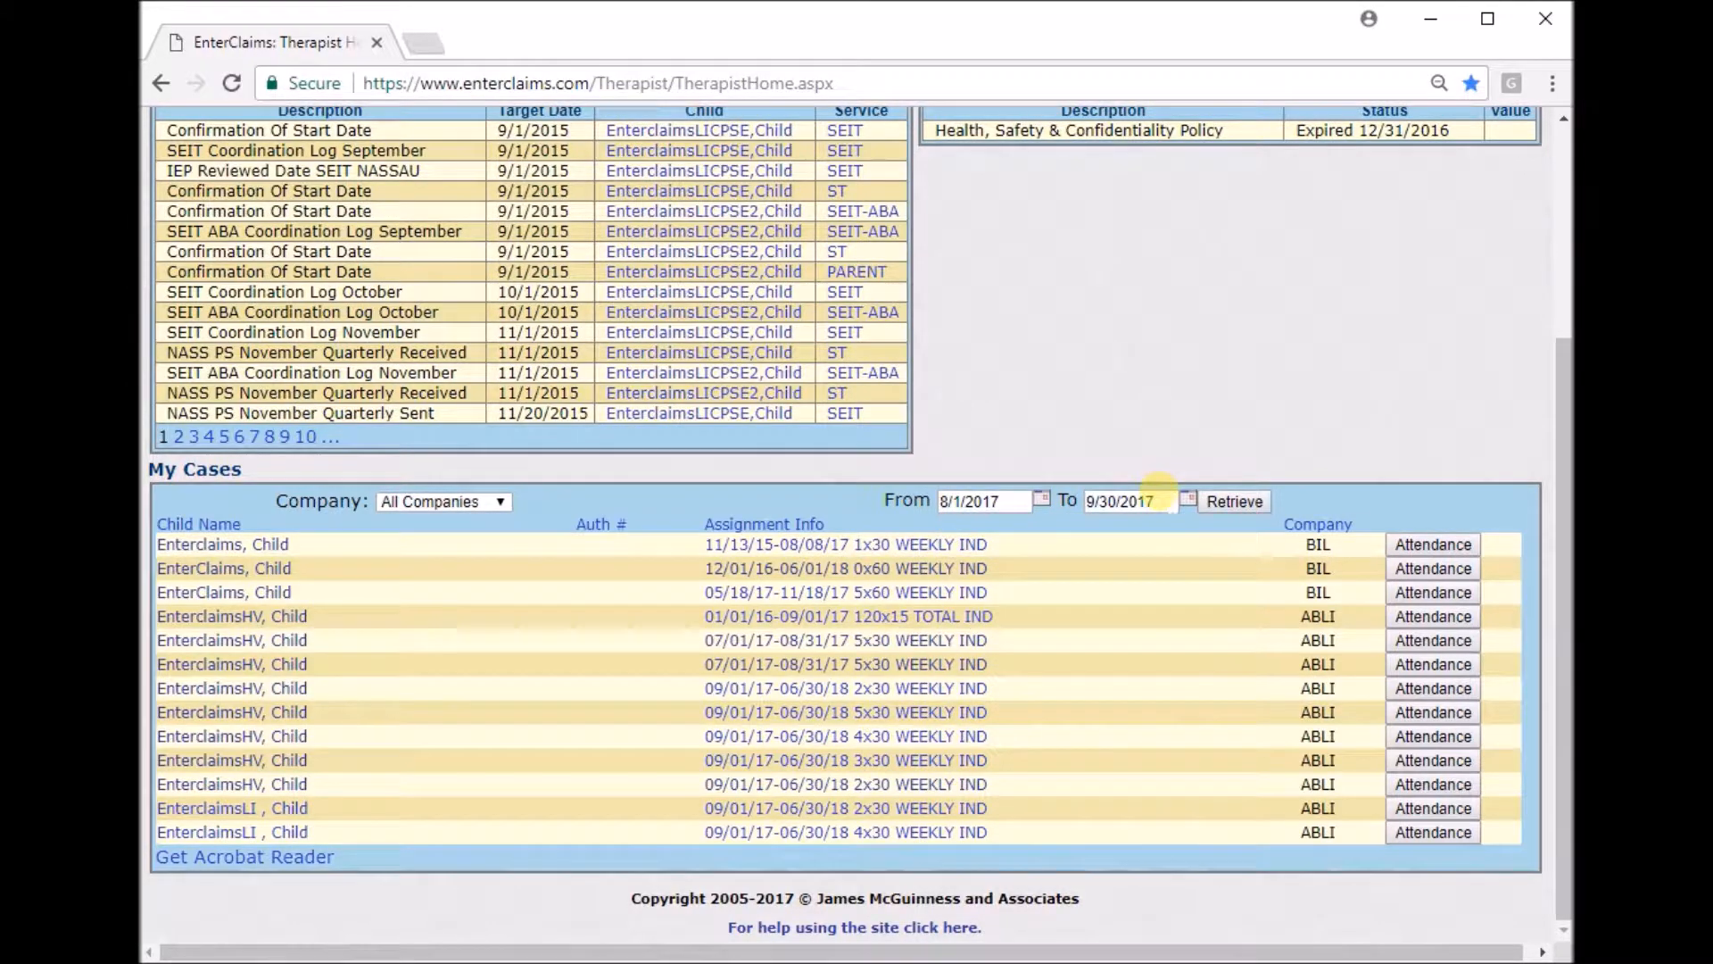
{"action": "left_click", "coordinate": [1164, 501]}
{"action": "left_click", "coordinate": [1184, 415]}
{"action": "scroll", "coordinate": [844, 523], "scroll_direction": "up", "scroll_amount": 4}
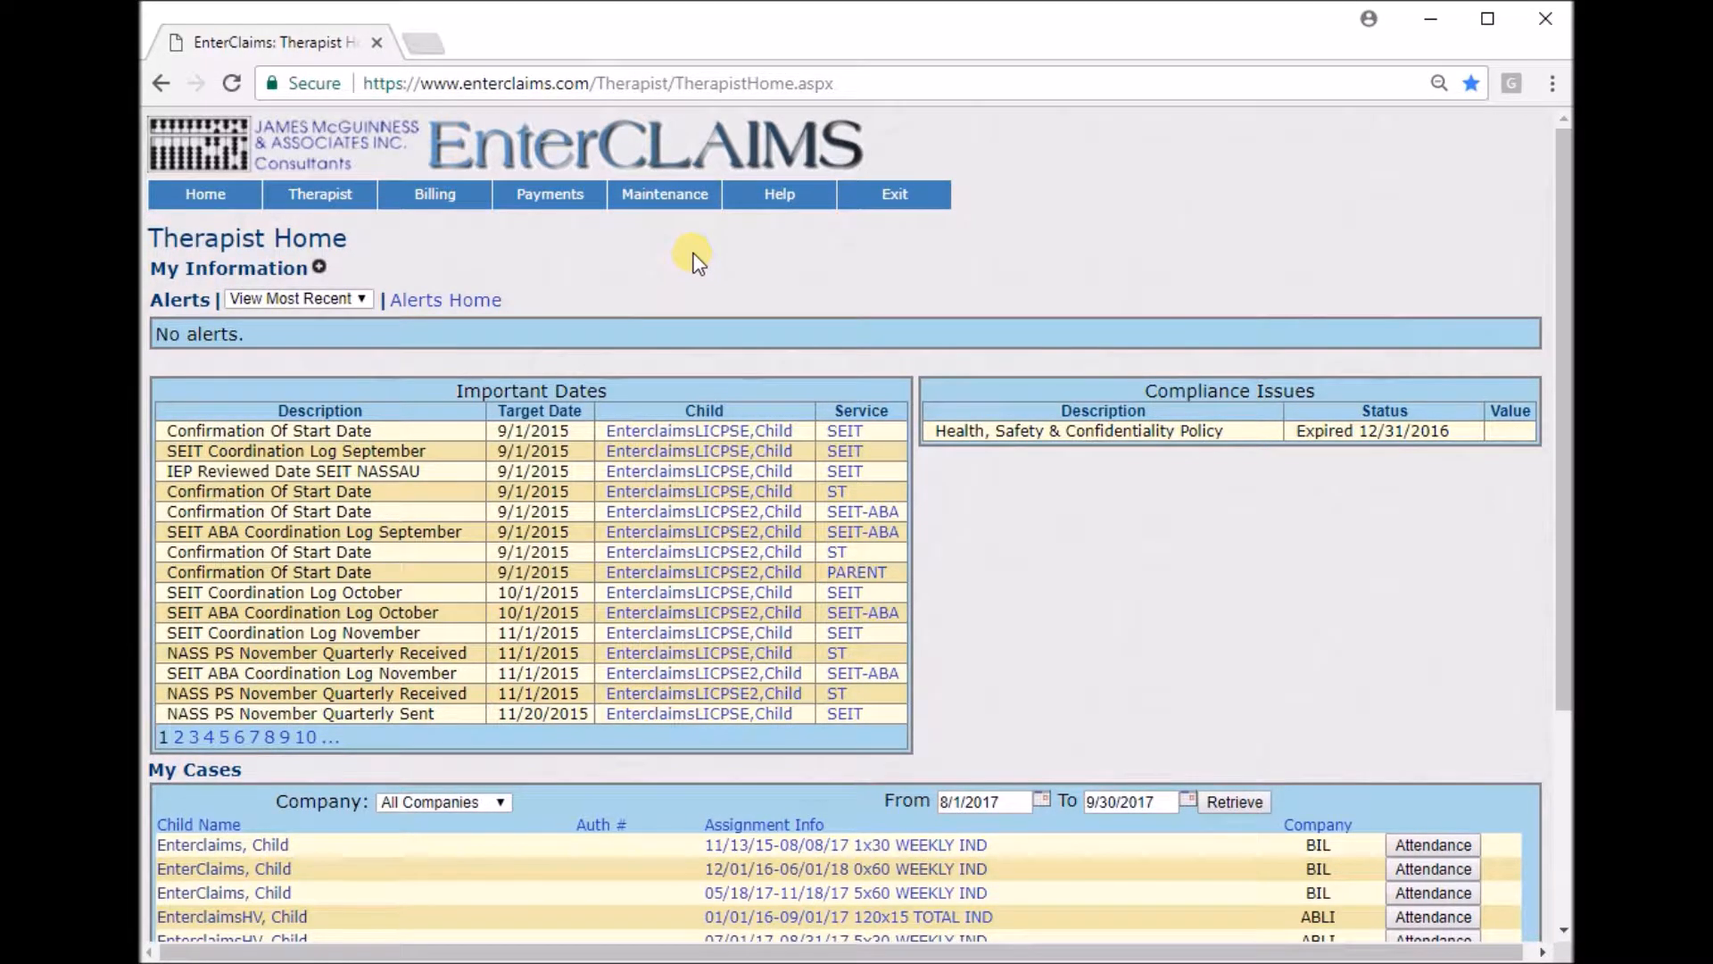
Open the child details for the first EnterclaimsHV child in My Cases.
{"action": "left_click_drag", "start_coordinate": [346, 242], "coordinate": [266, 239]}
{"action": "left_click", "coordinate": [614, 269]}
{"action": "scroll", "coordinate": [613, 272], "scroll_direction": "down", "scroll_amount": 4}
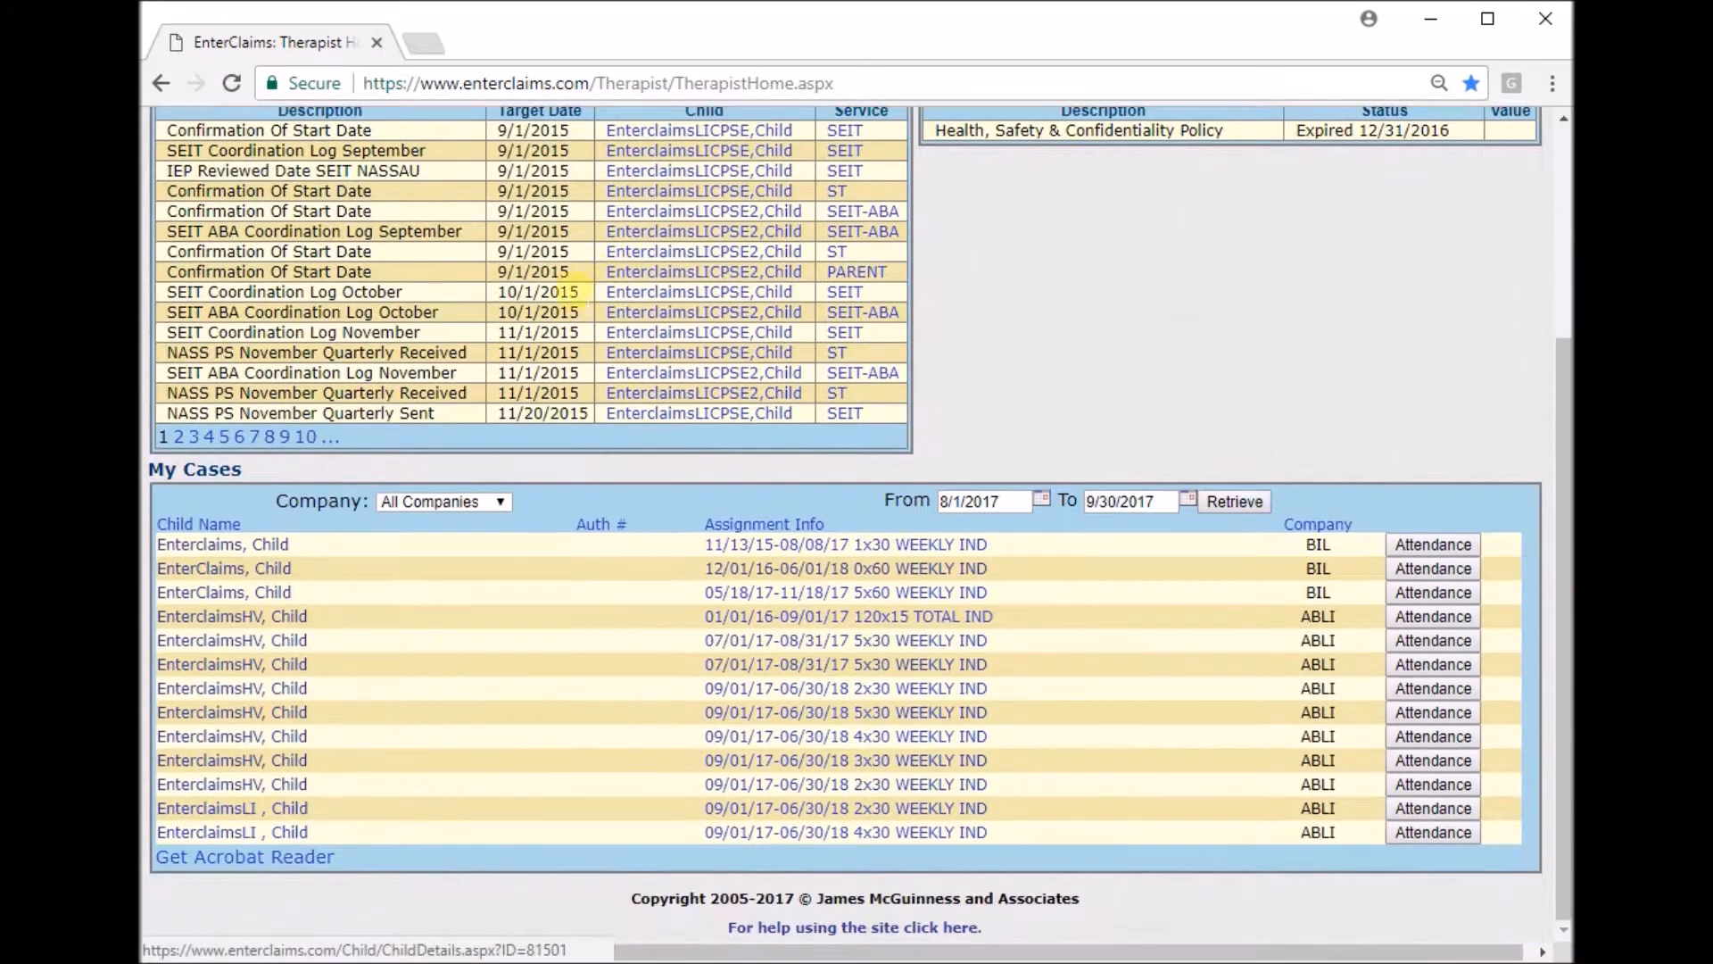
{"action": "left_click", "coordinate": [287, 618]}
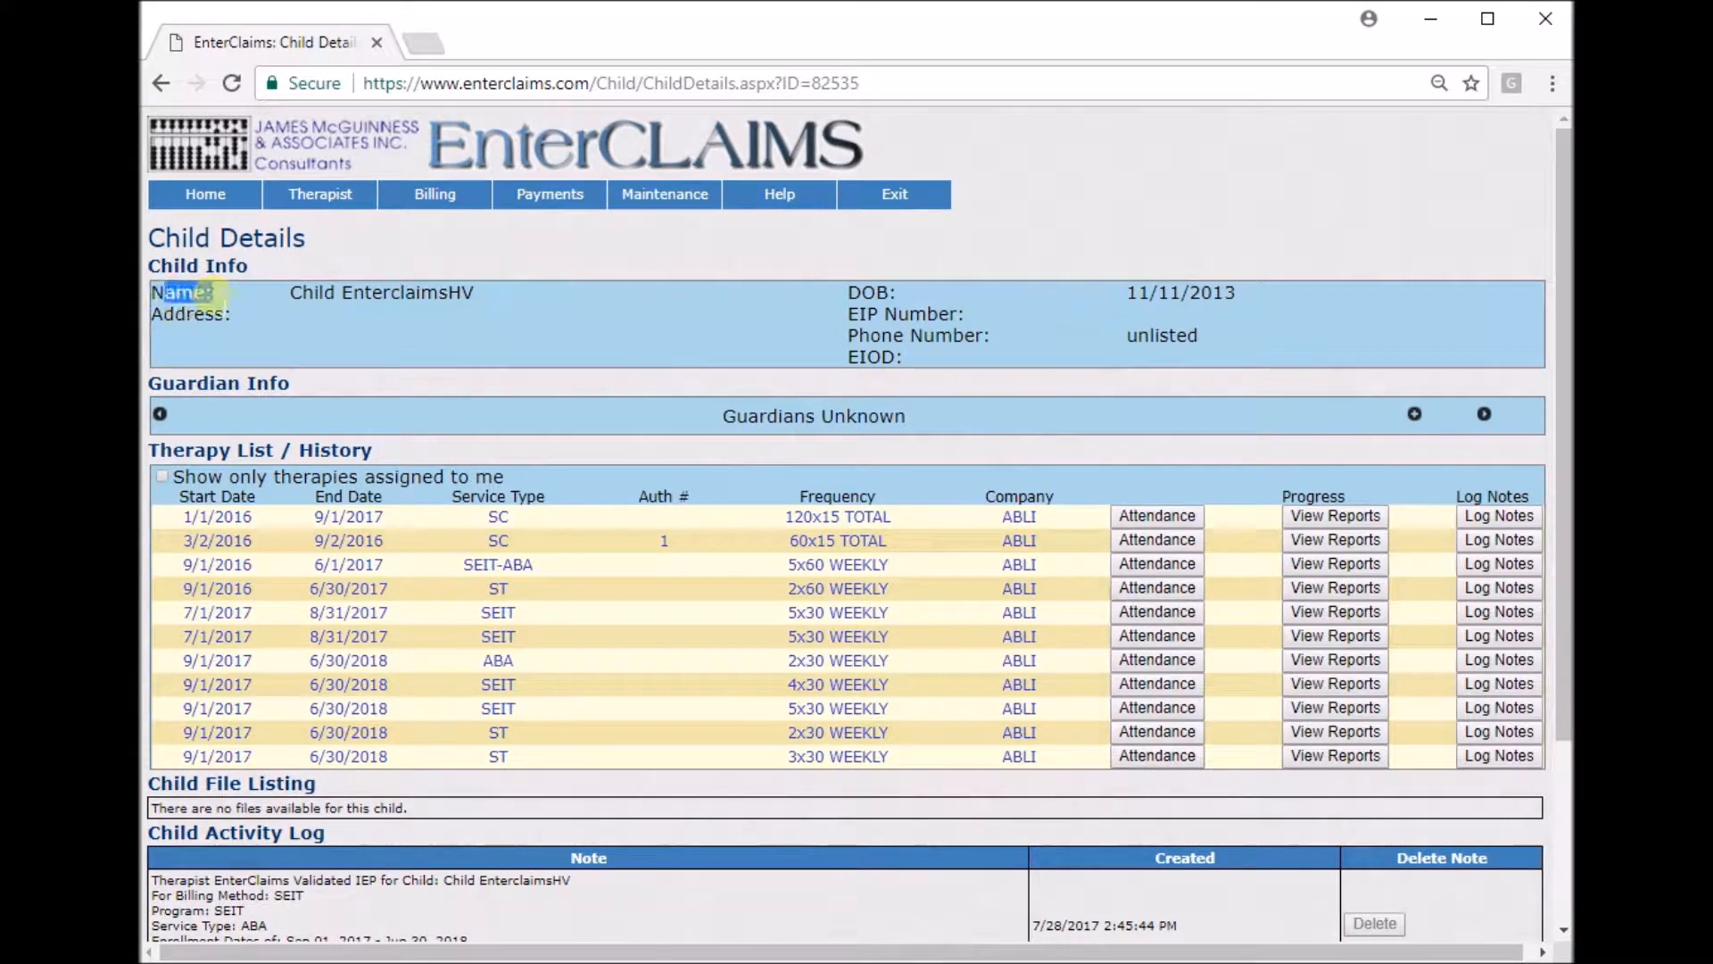
Review the child's information and expand the Guardian Info section.
{"action": "left_click_drag", "start_coordinate": [164, 292], "coordinate": [515, 303]}
{"action": "left_click_drag", "start_coordinate": [162, 314], "coordinate": [1130, 350]}
{"action": "left_click", "coordinate": [1129, 349]}
{"action": "left_click_drag", "start_coordinate": [723, 416], "coordinate": [1025, 416]}
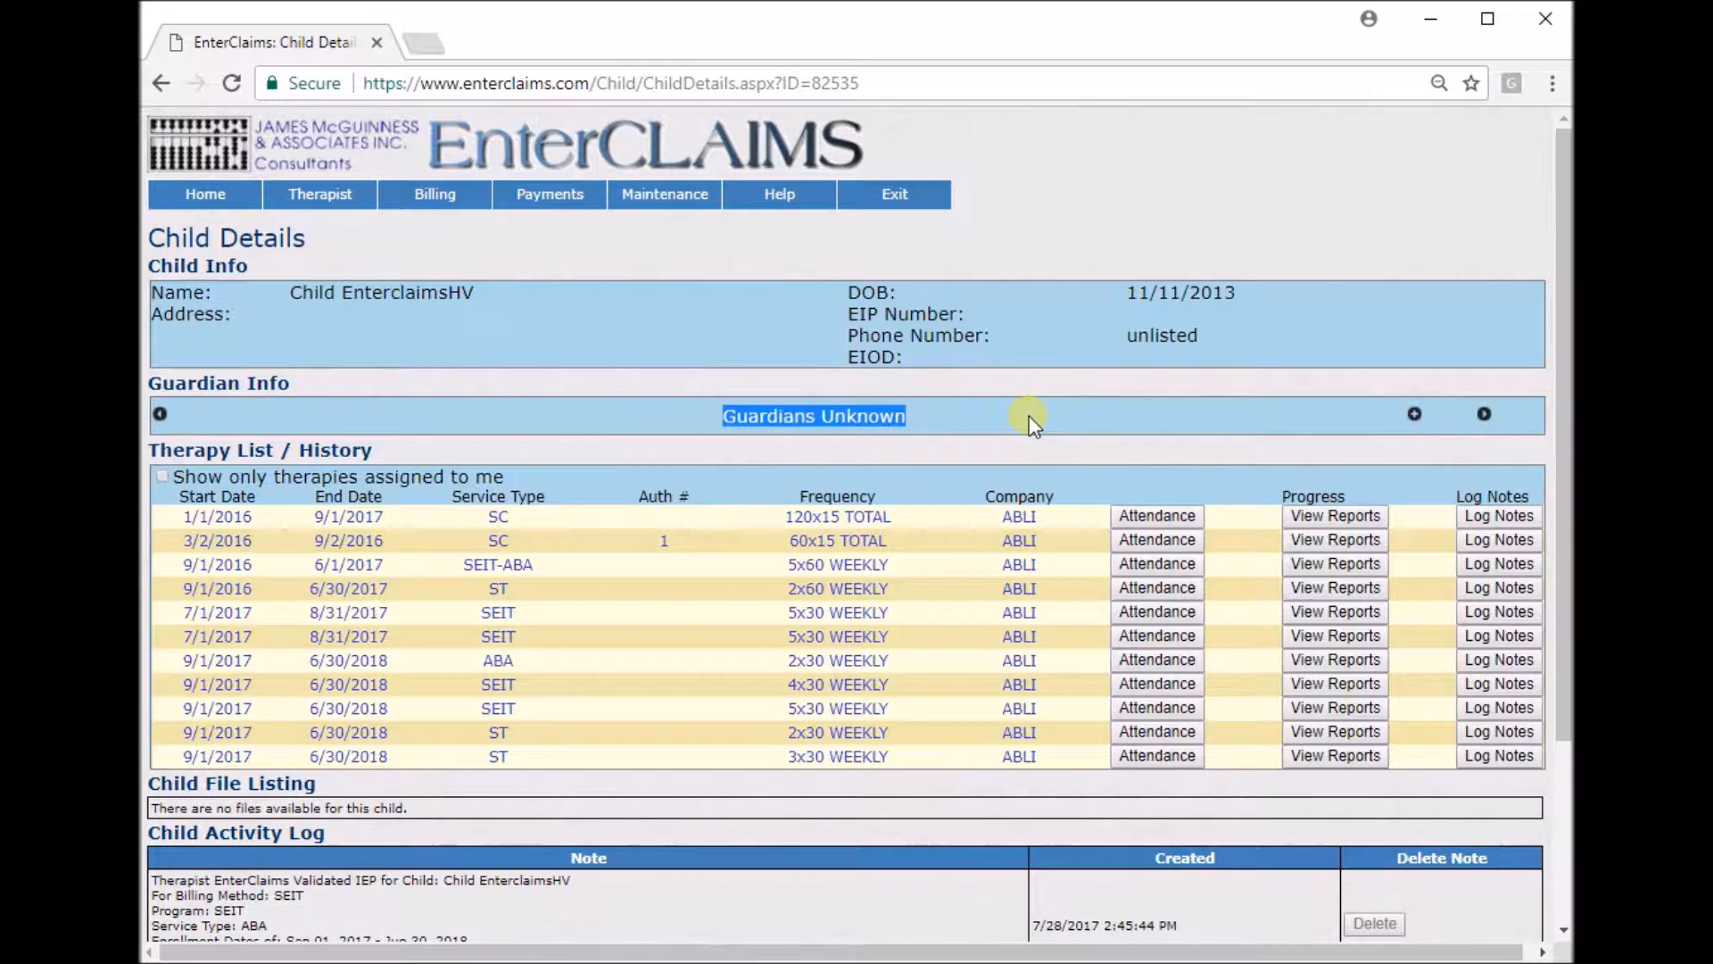
{"action": "left_click", "coordinate": [1422, 421]}
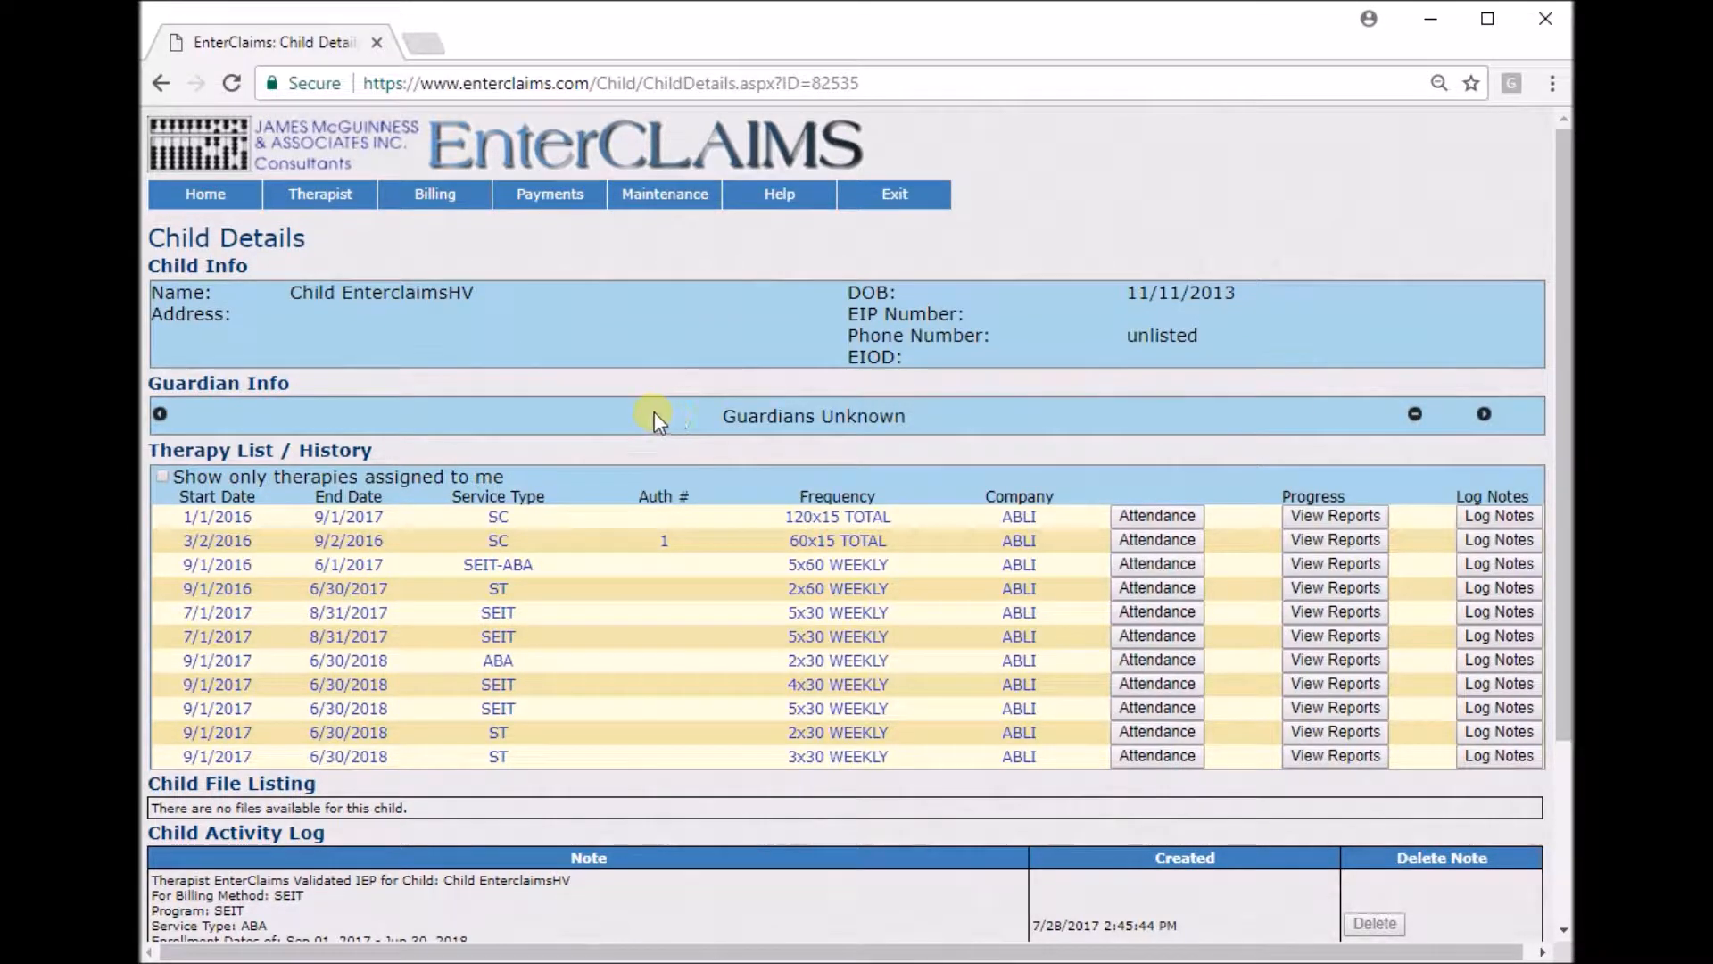
{"action": "left_click_drag", "start_coordinate": [694, 403], "coordinate": [971, 421]}
{"action": "left_click", "coordinate": [971, 421]}
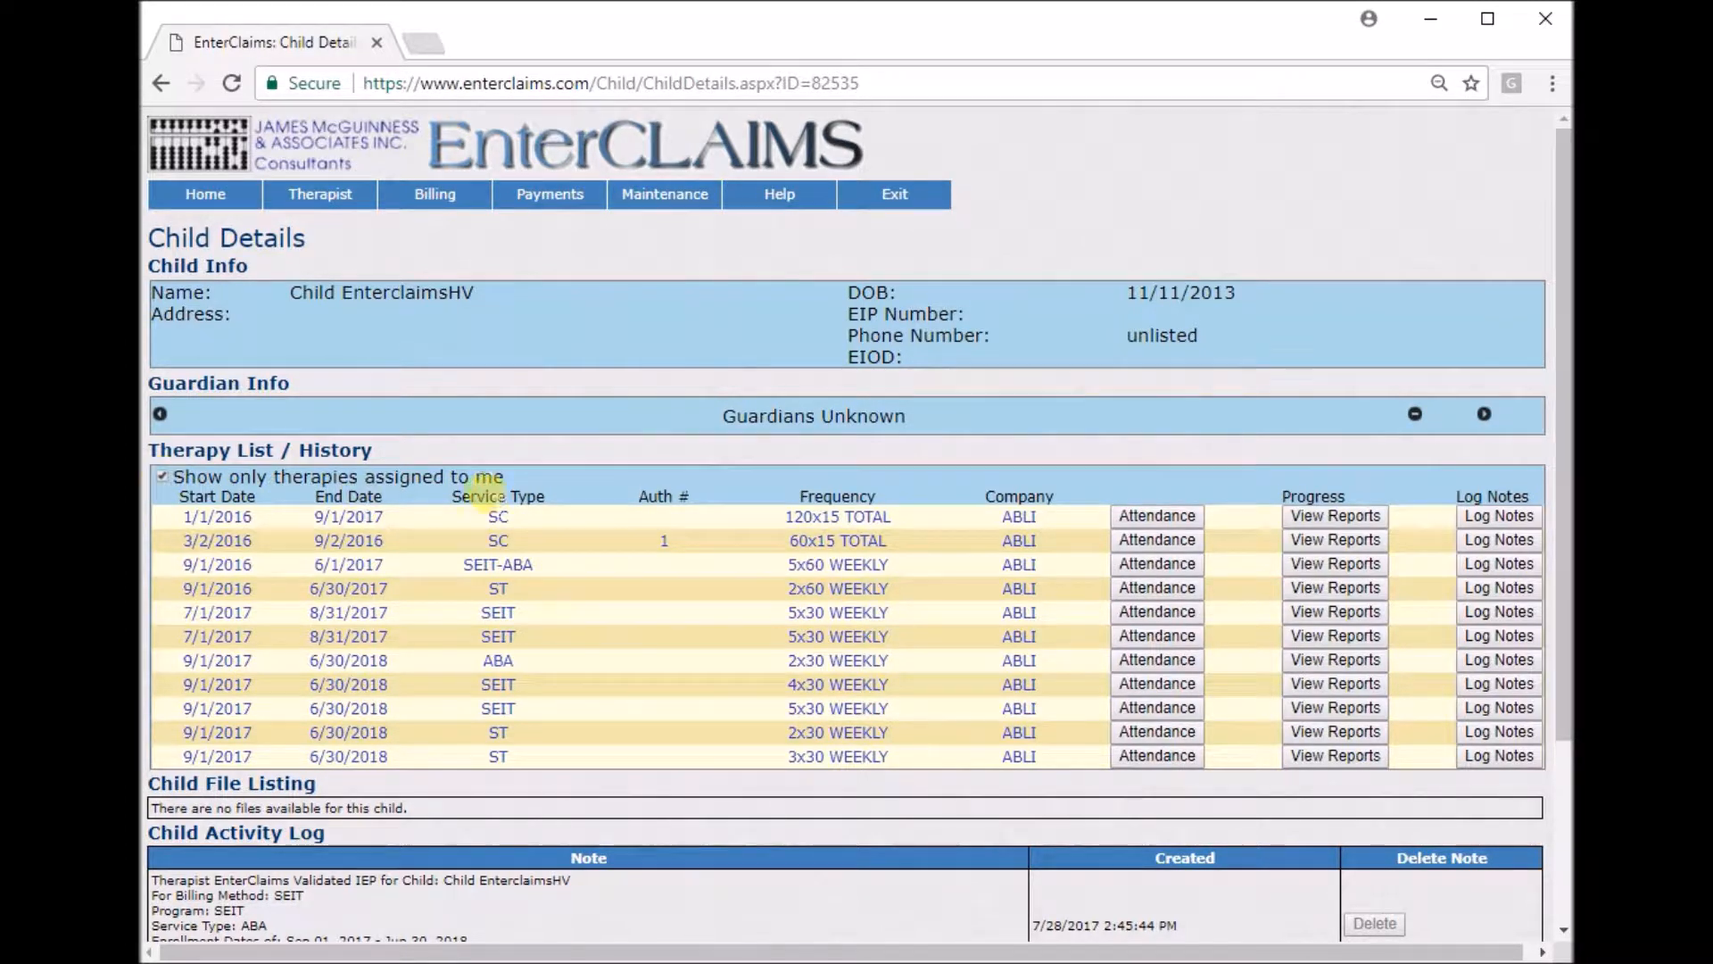
Toggle the option to show only therapies assigned to me in the therapy list.
{"action": "left_click", "coordinate": [161, 477]}
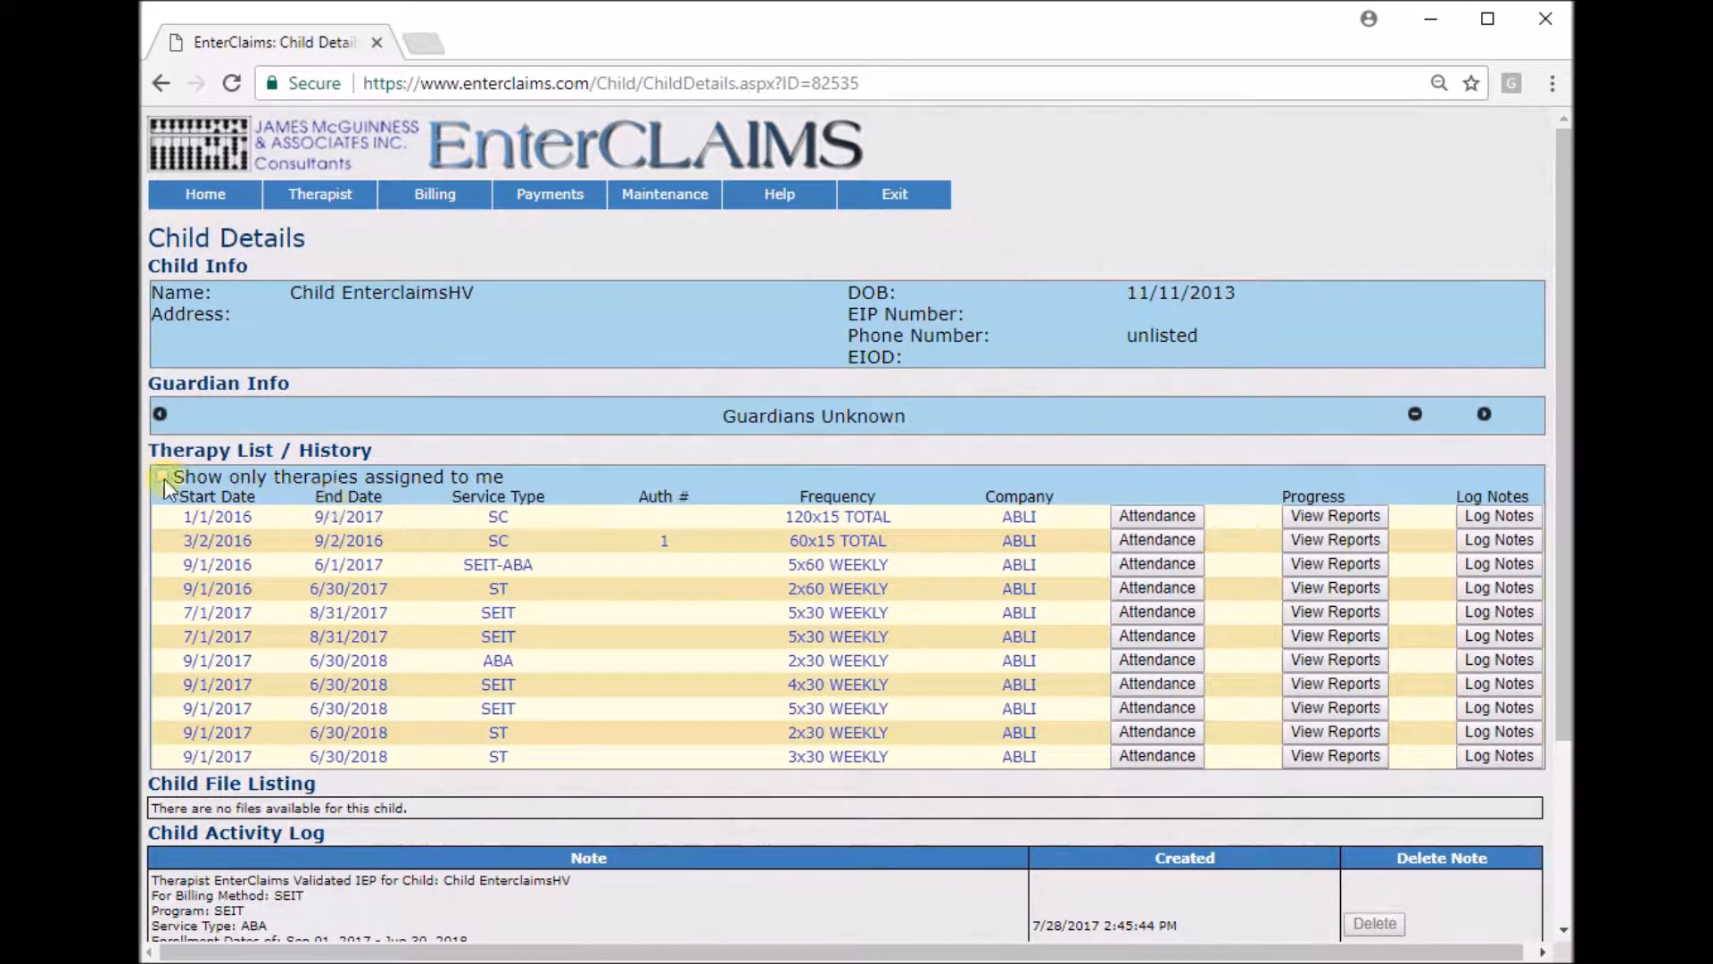
{"action": "scroll", "coordinate": [766, 490], "scroll_direction": "down", "scroll_amount": 3}
{"action": "scroll", "coordinate": [733, 542], "scroll_direction": "up", "scroll_amount": 3}
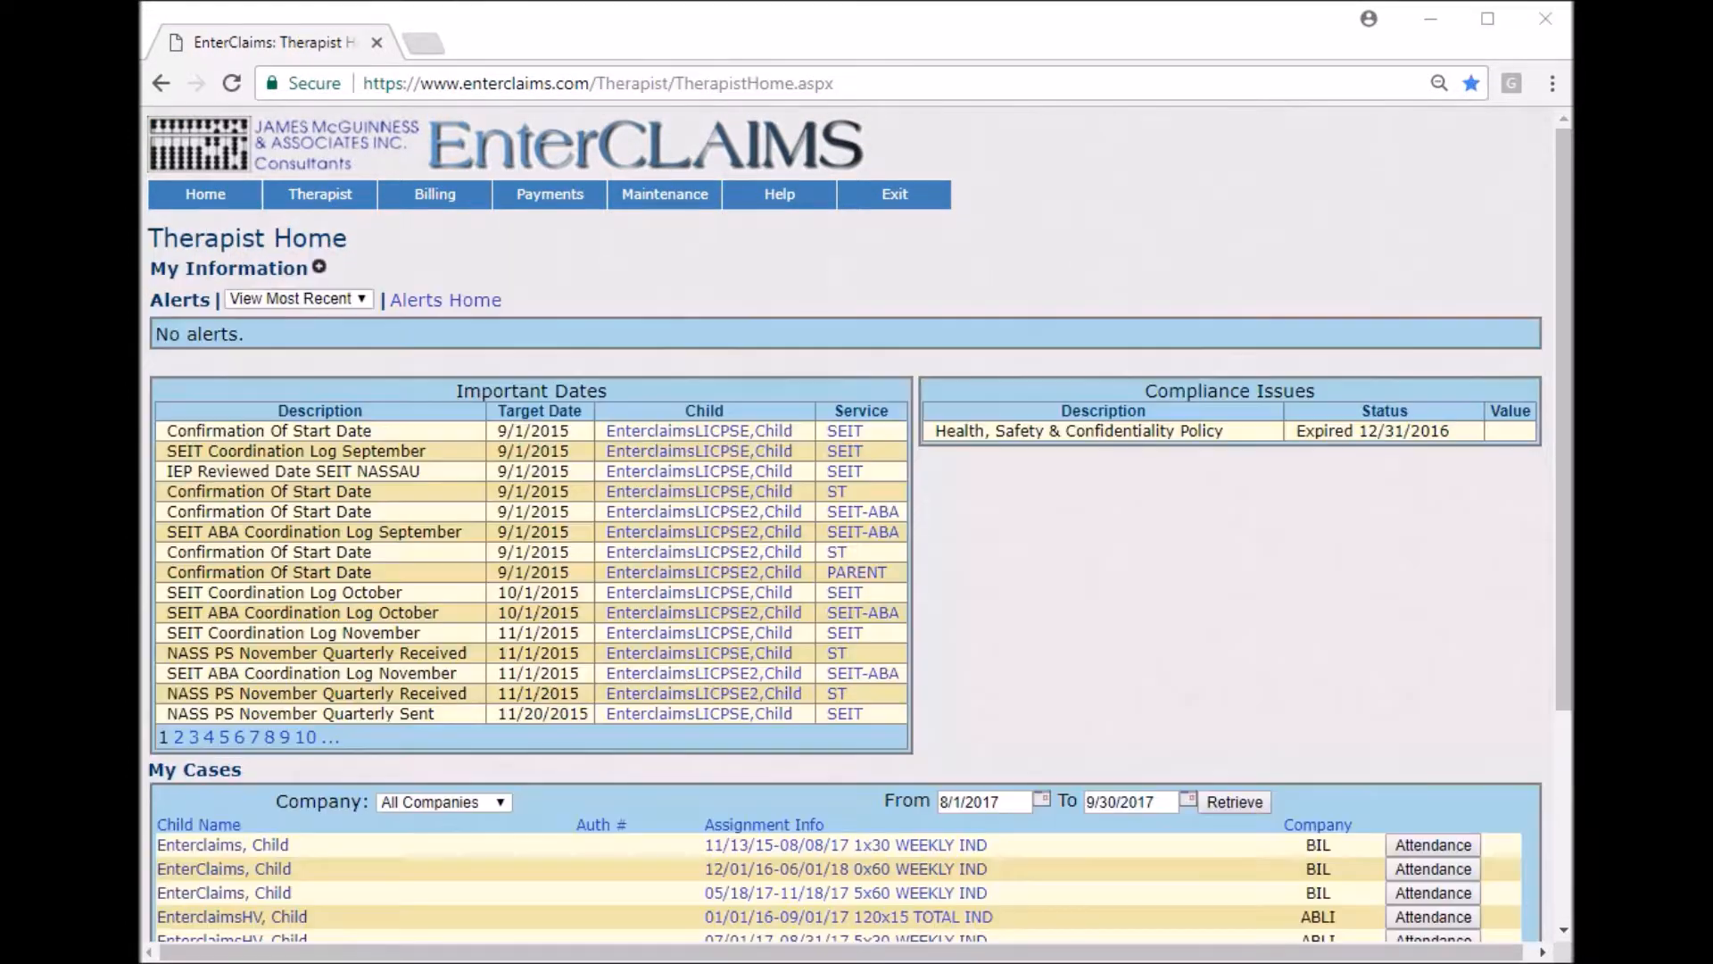
Open the therapy details for the EnterclaimsHV 07/01/17-08/31/17 5x30 WEEKLY IND assignment in My Cases.
{"action": "left_click", "coordinate": [658, 250]}
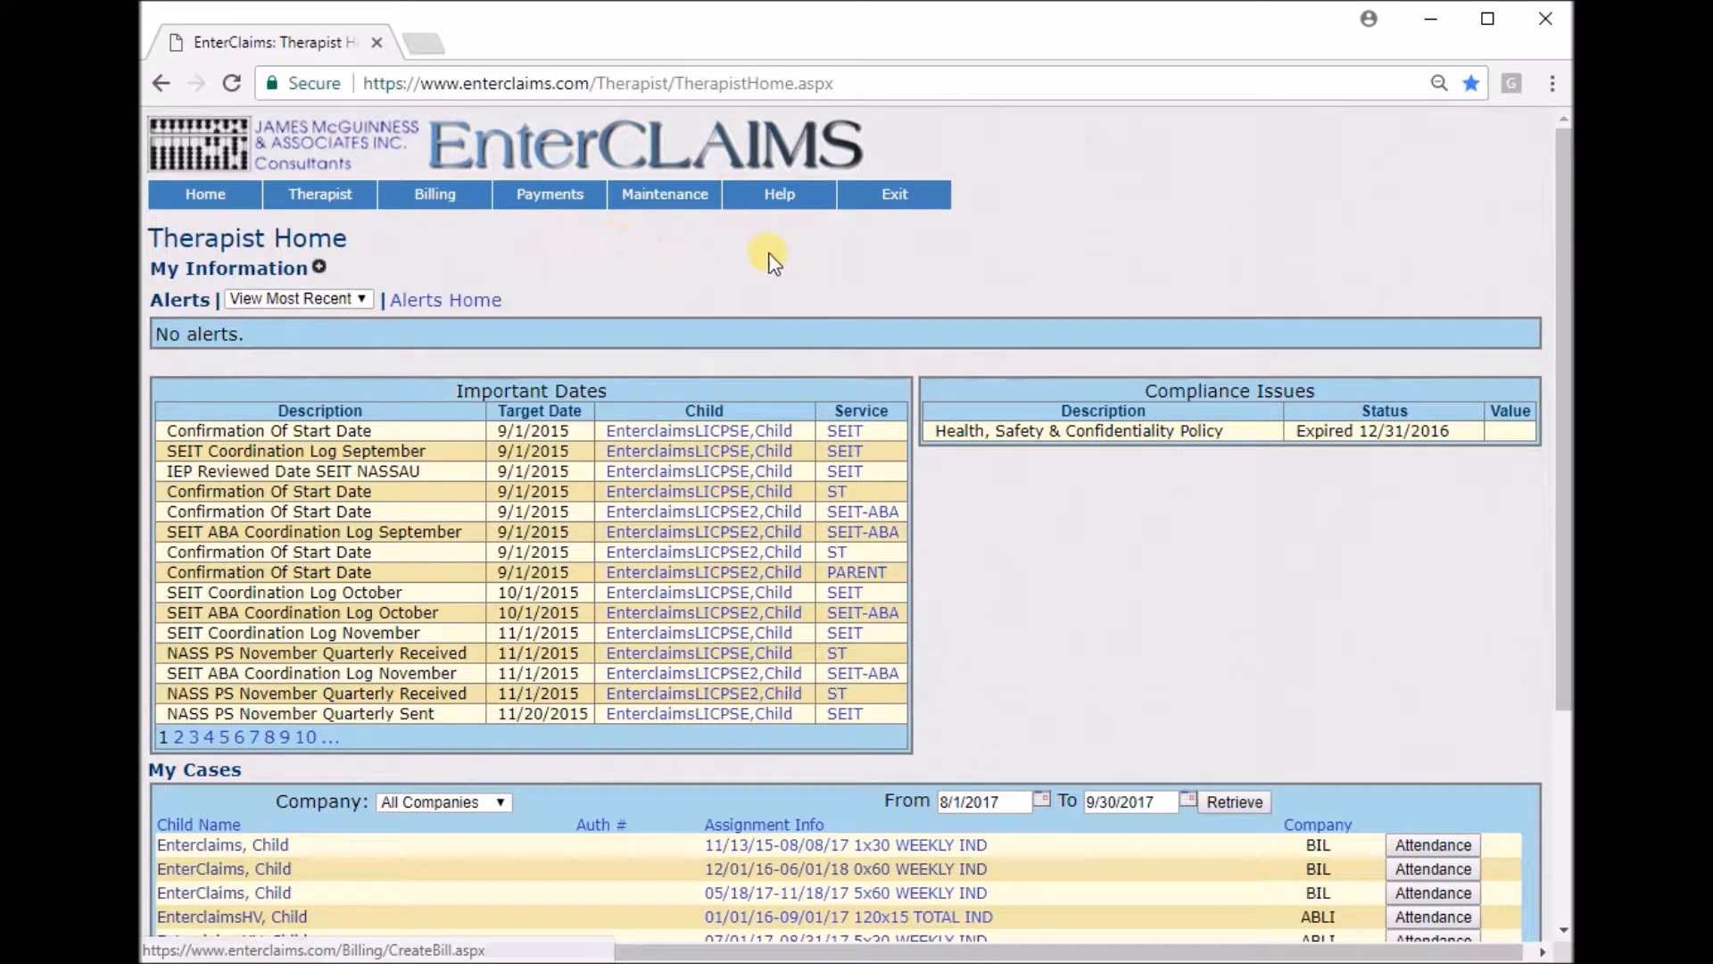
{"action": "left_click_drag", "start_coordinate": [353, 241], "coordinate": [217, 241]}
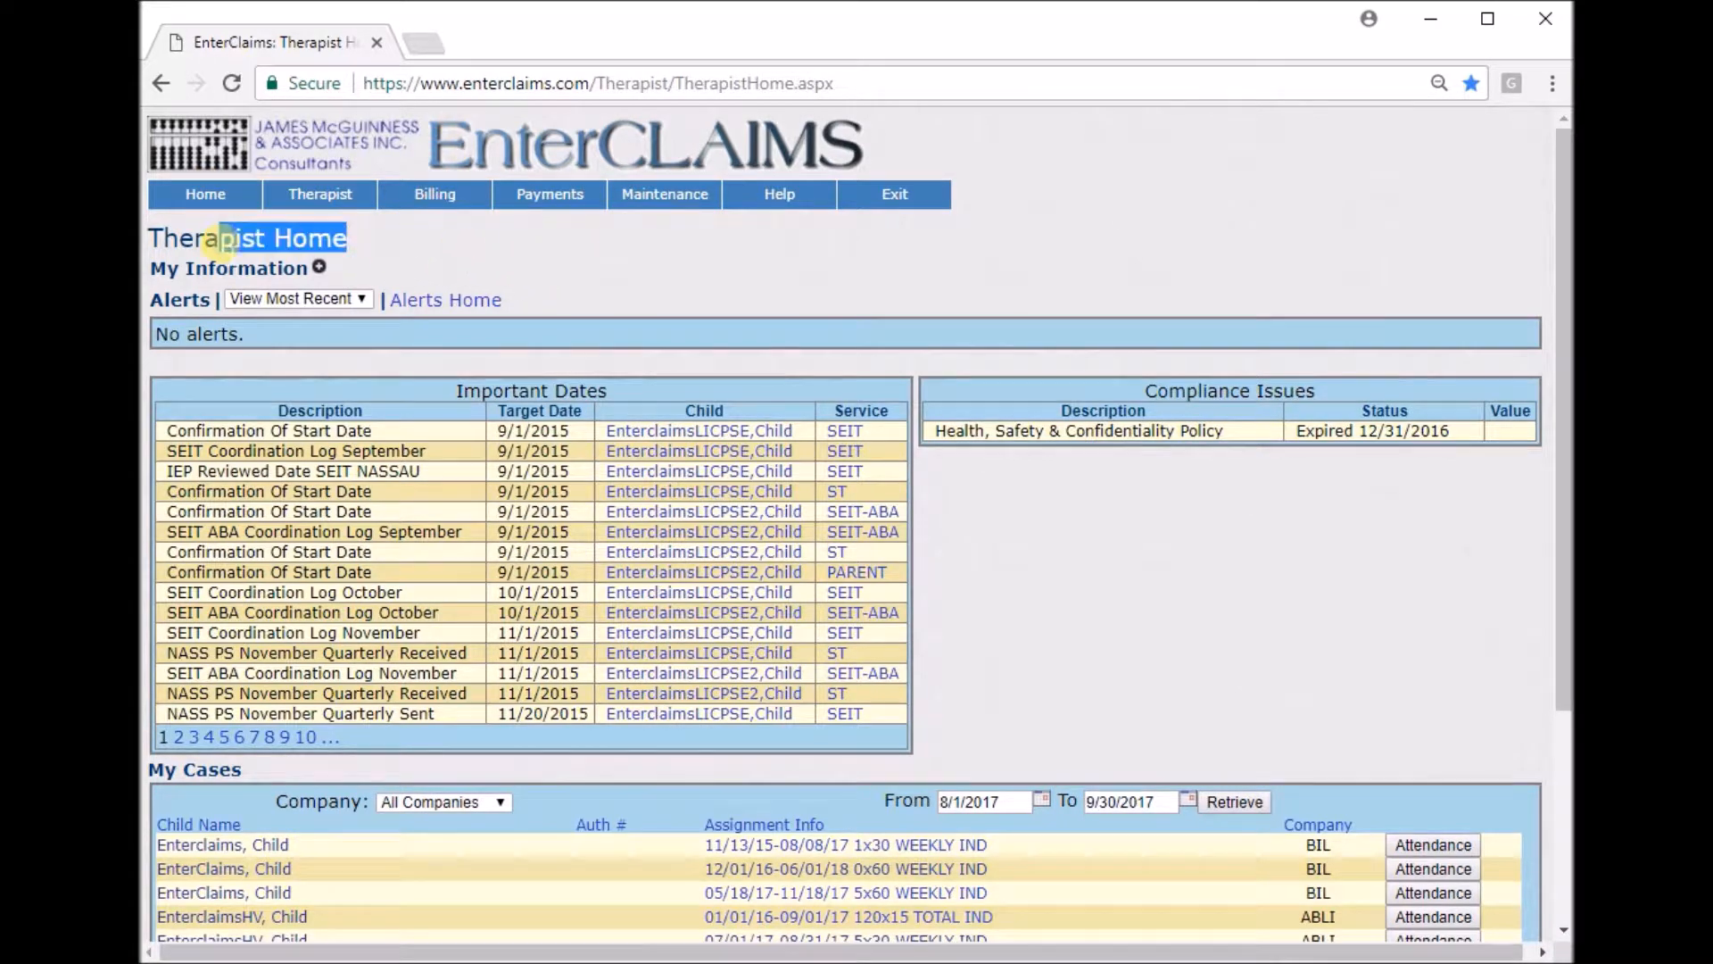
{"action": "left_click", "coordinate": [512, 251]}
{"action": "scroll", "coordinate": [747, 267], "scroll_direction": "down", "scroll_amount": 4}
{"action": "left_click_drag", "start_coordinate": [268, 473], "coordinate": [147, 471]}
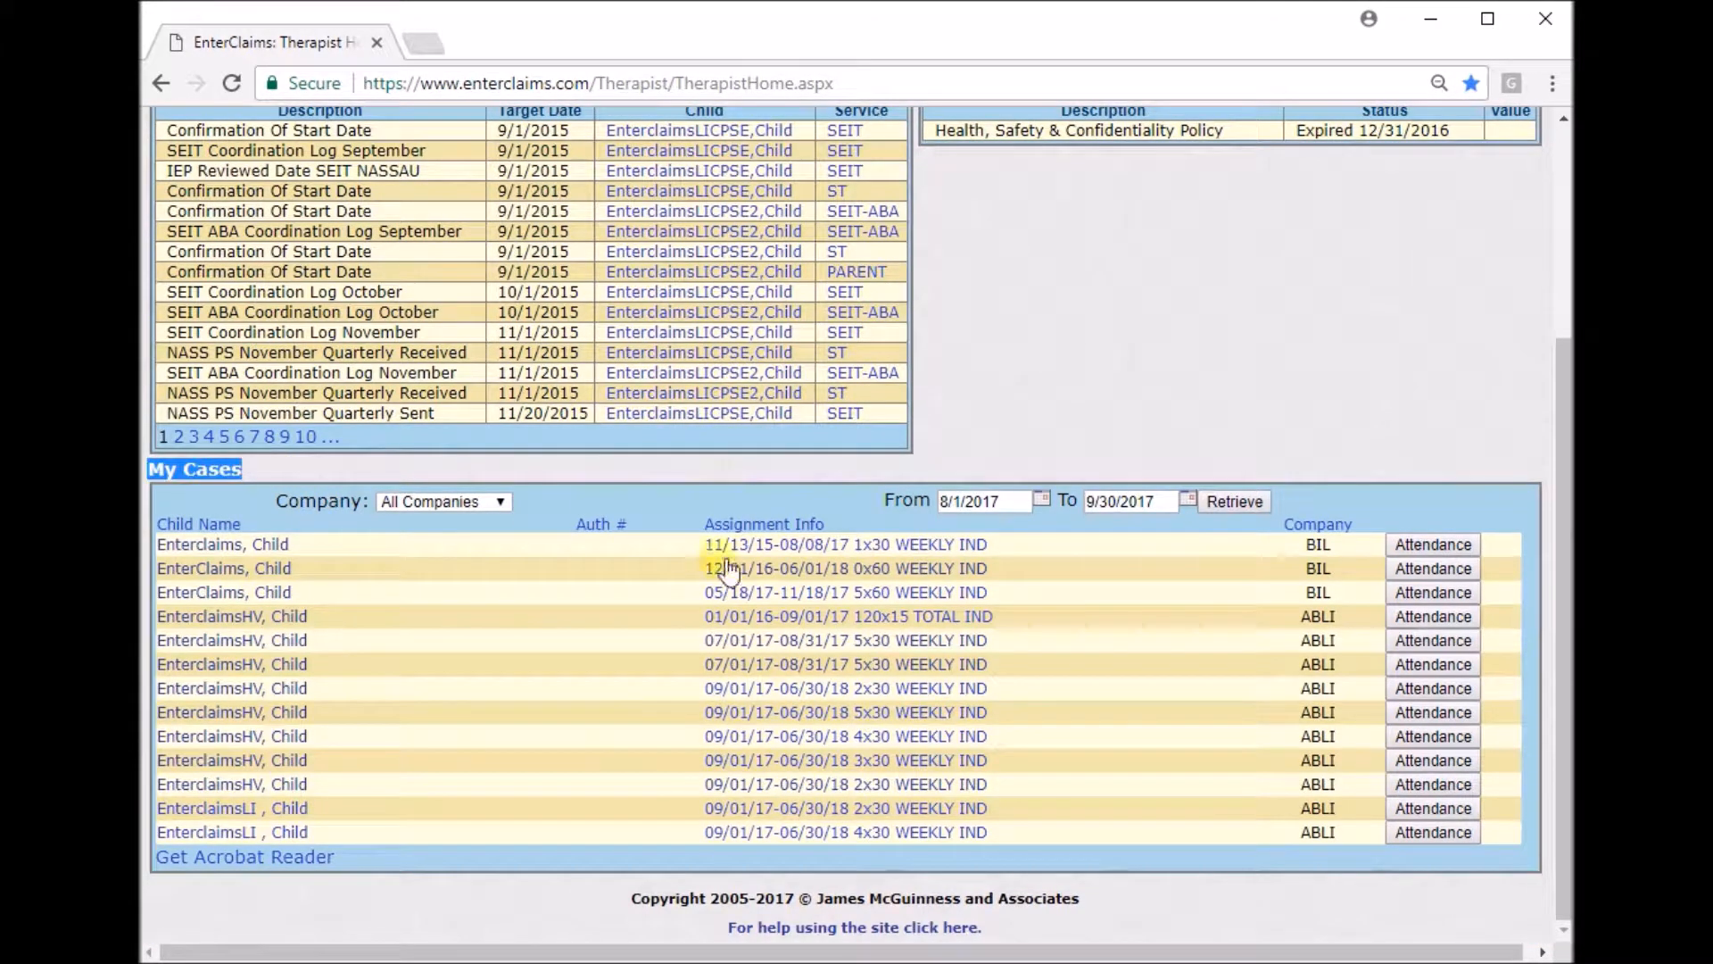
{"action": "left_click", "coordinate": [808, 641]}
{"action": "left_click_drag", "start_coordinate": [377, 252], "coordinate": [152, 240]}
{"action": "left_click", "coordinate": [479, 307]}
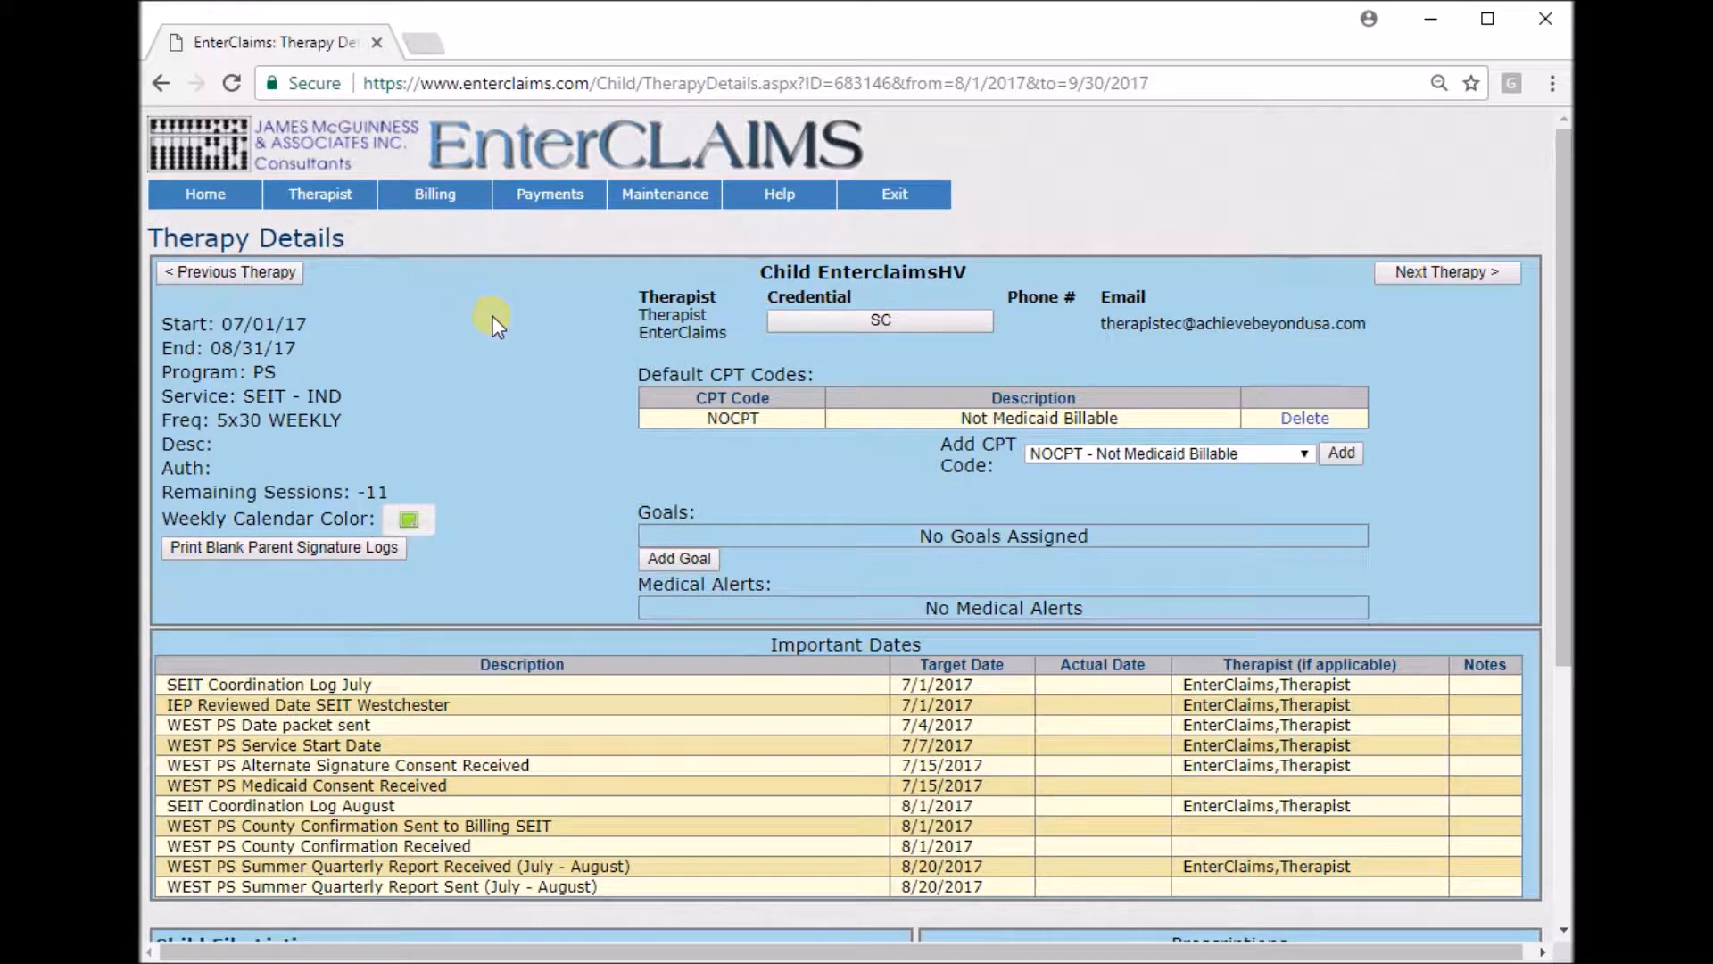
Review the therapy's start, end, program, service and frequency details and its default CPT codes.
{"action": "left_click_drag", "start_coordinate": [163, 300], "coordinate": [485, 447]}
{"action": "left_click", "coordinate": [489, 442]}
{"action": "left_click_drag", "start_coordinate": [816, 375], "coordinate": [625, 374]}
{"action": "left_click", "coordinate": [1141, 373]}
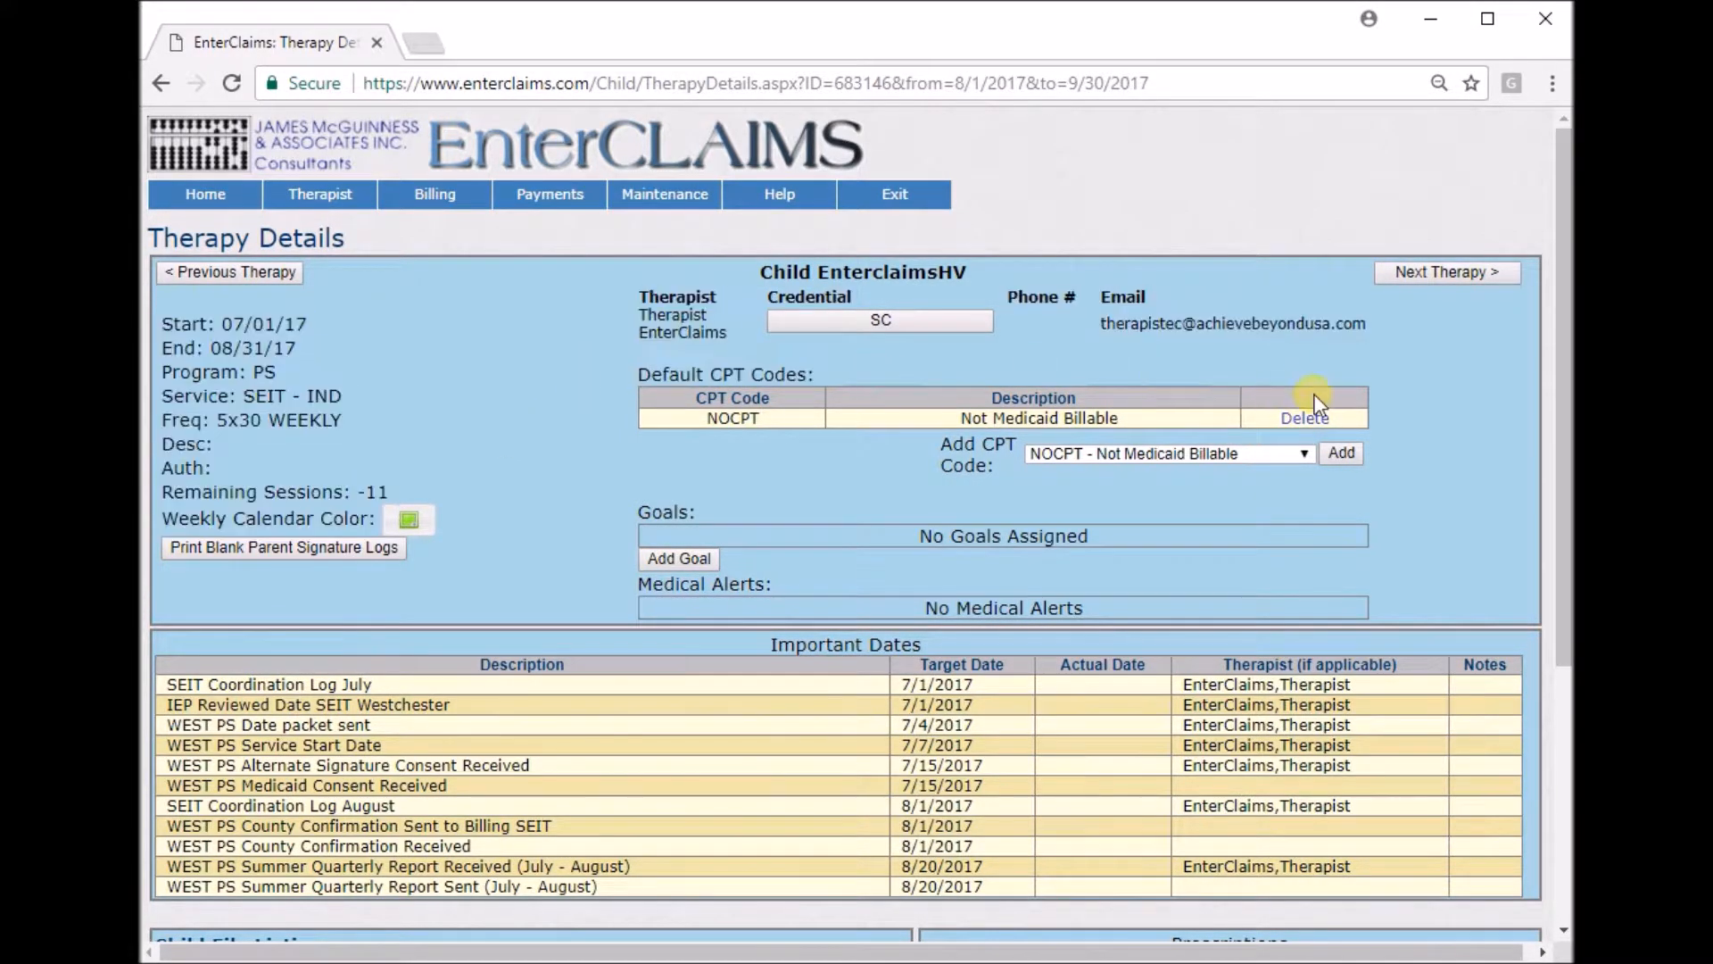
Add a NOCPT - Not Medicaid Billable default CPT code and delete the duplicate row.
{"action": "left_click", "coordinate": [1303, 457]}
{"action": "left_click", "coordinate": [1304, 474]}
{"action": "left_click", "coordinate": [1352, 455]}
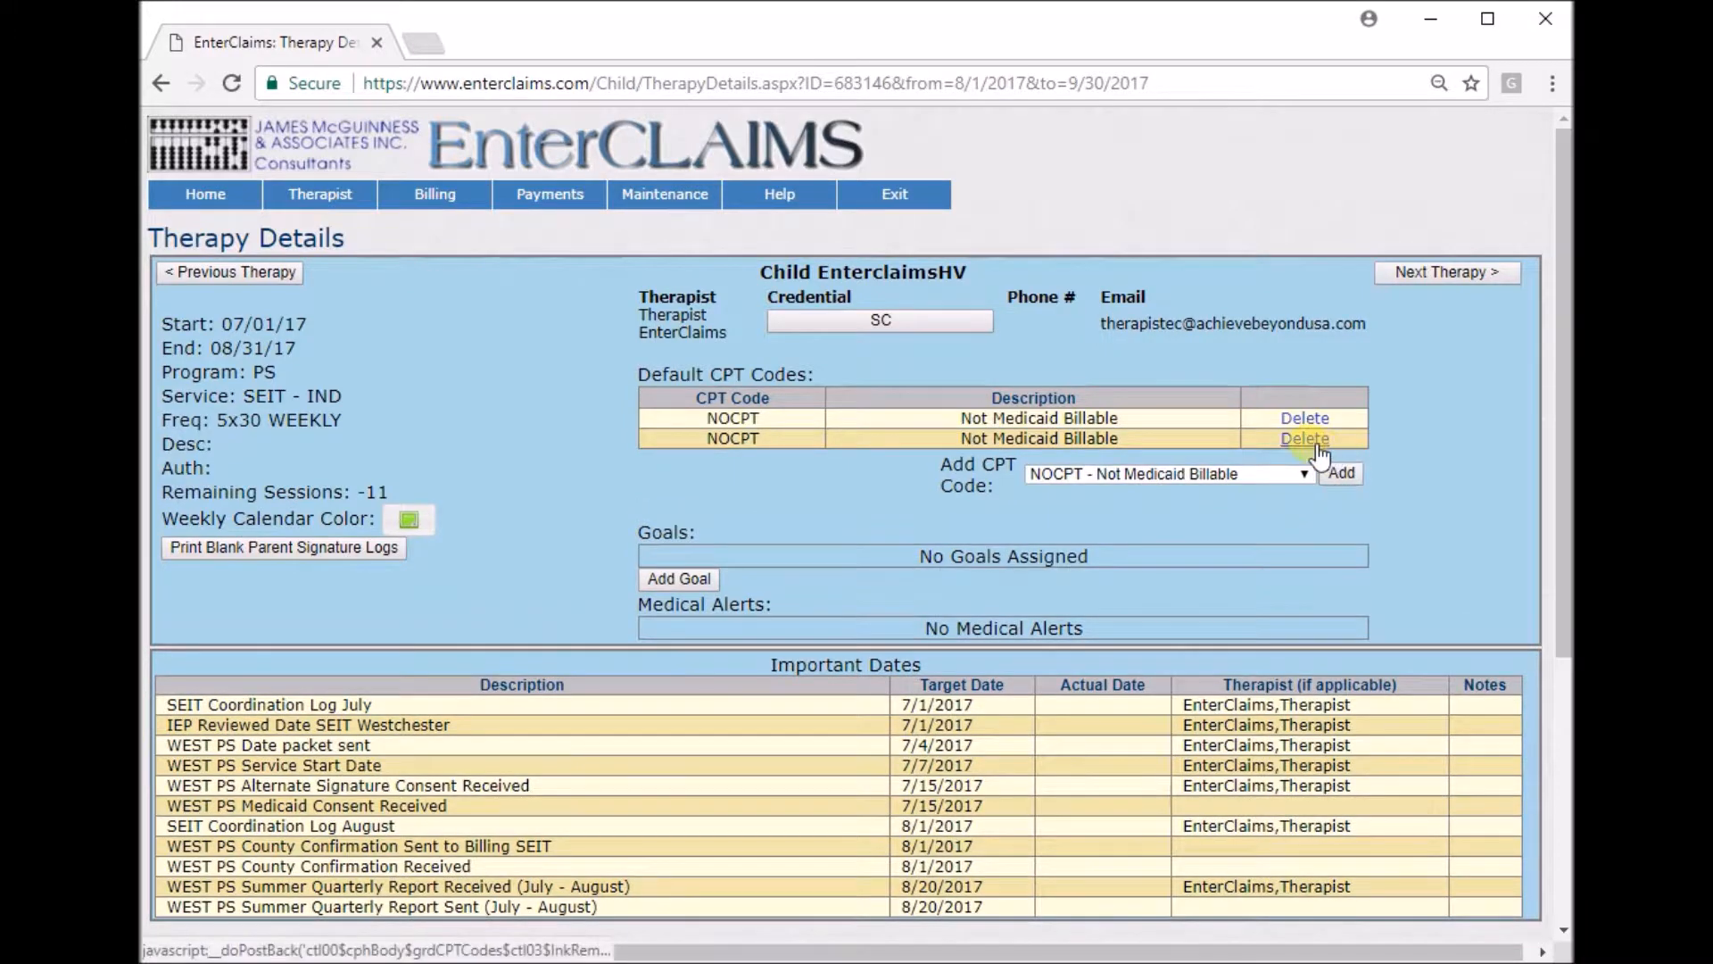
{"action": "left_click", "coordinate": [1311, 439]}
{"action": "scroll", "coordinate": [1398, 446], "scroll_direction": "down", "scroll_amount": 1}
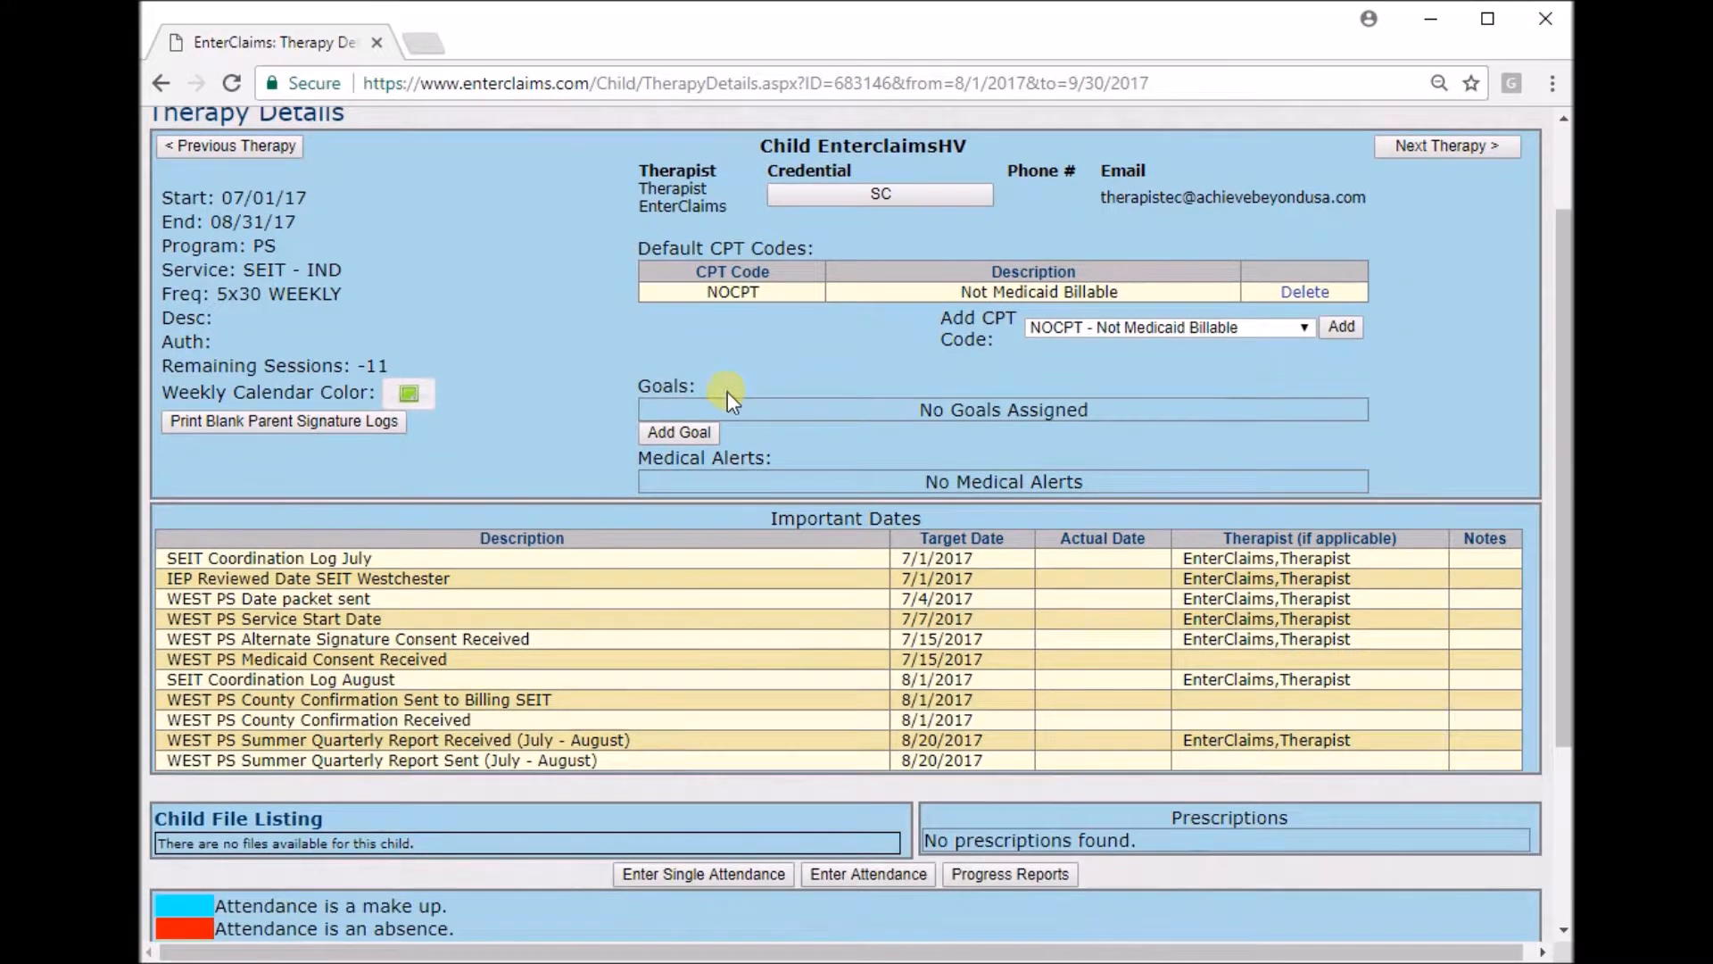
Review the therapy's goals, medical alerts and important dates.
{"action": "left_click_drag", "start_coordinate": [834, 415], "coordinate": [1133, 425]}
{"action": "left_click", "coordinate": [1138, 421]}
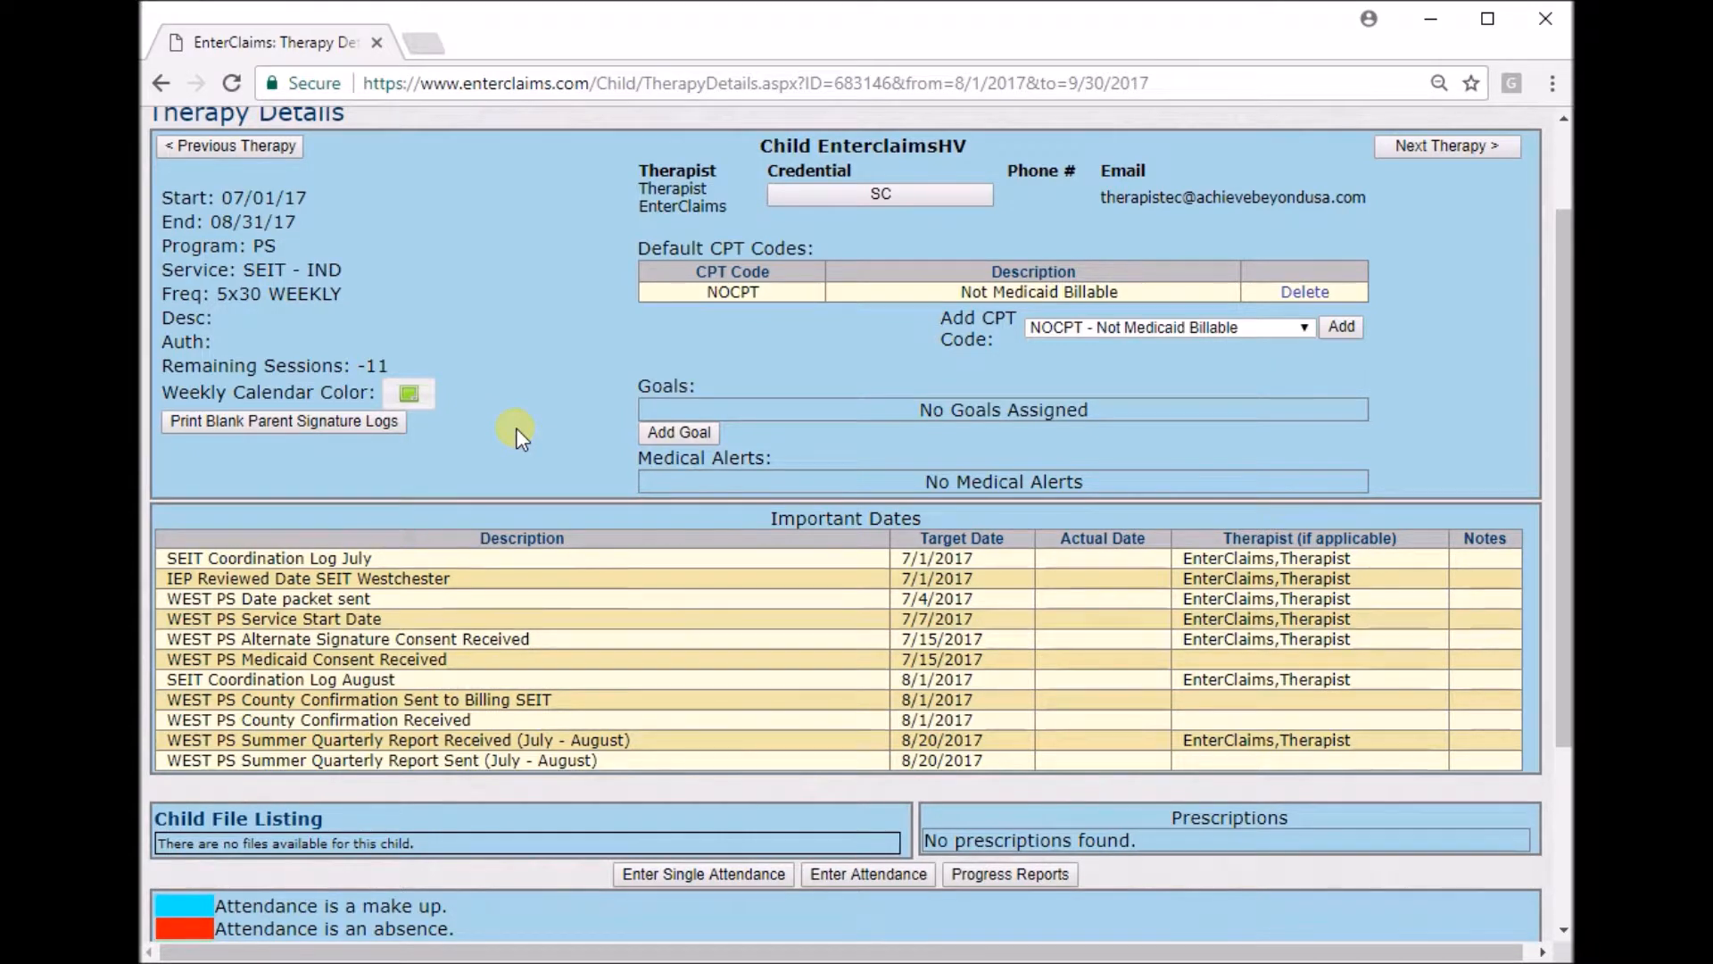
{"action": "scroll", "coordinate": [515, 426], "scroll_direction": "down", "scroll_amount": 1}
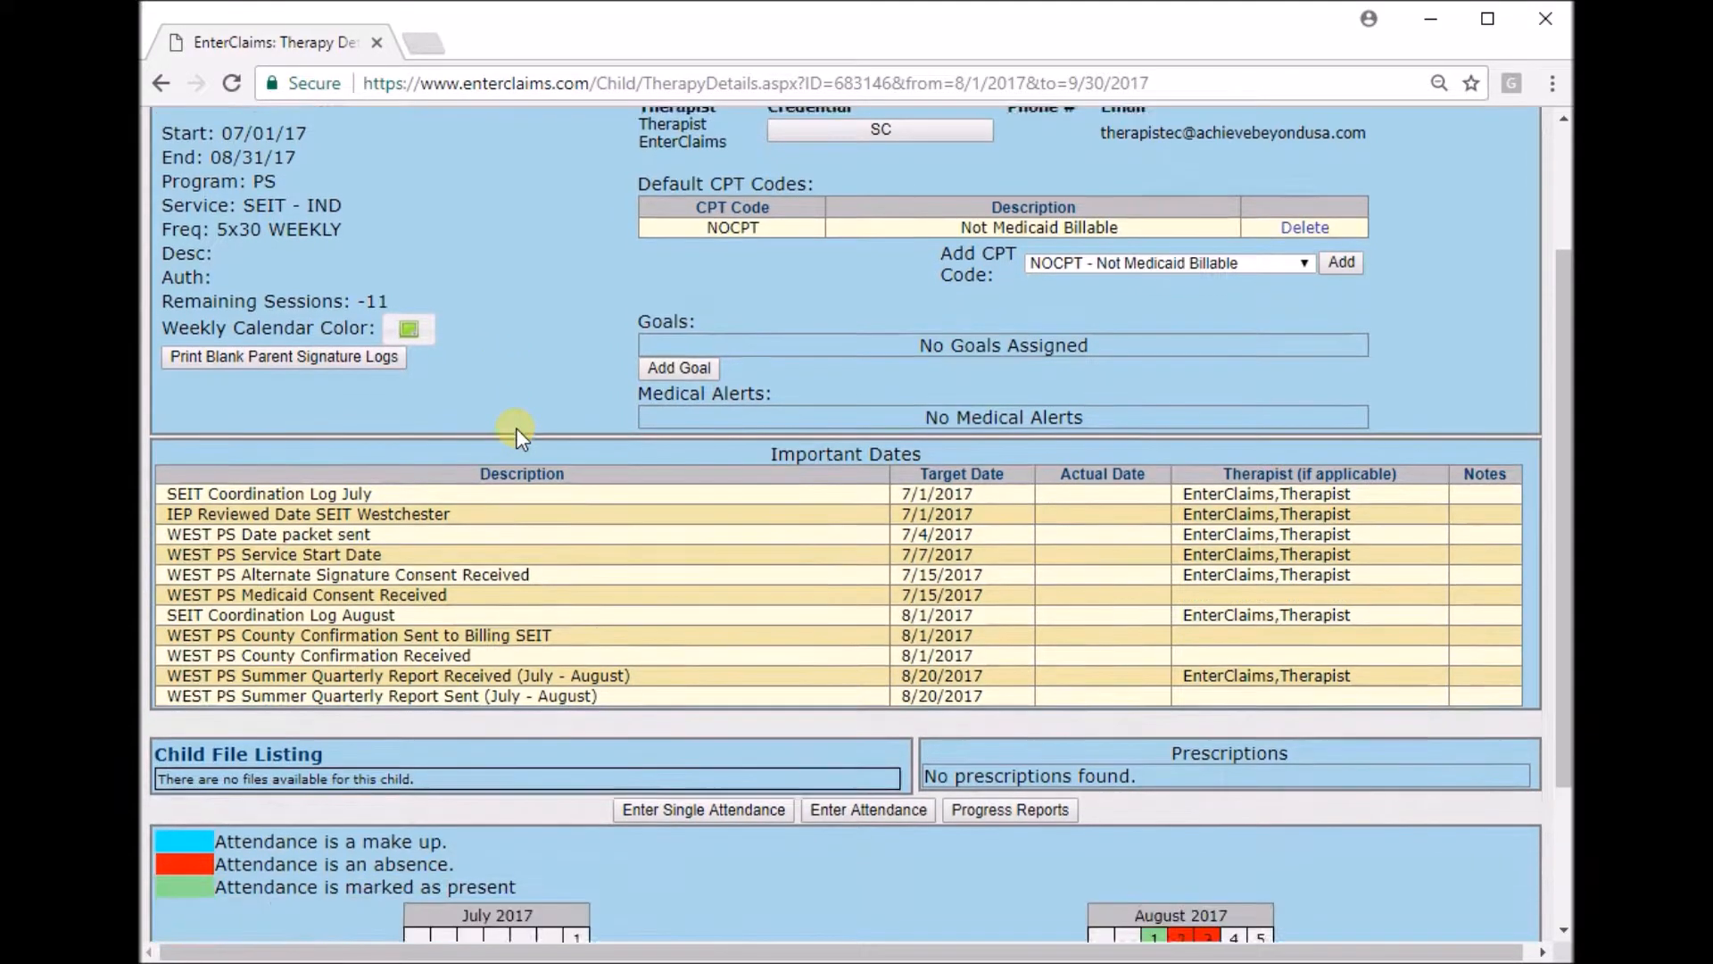
{"action": "left_click_drag", "start_coordinate": [753, 394], "coordinate": [973, 387]}
{"action": "left_click", "coordinate": [978, 388]}
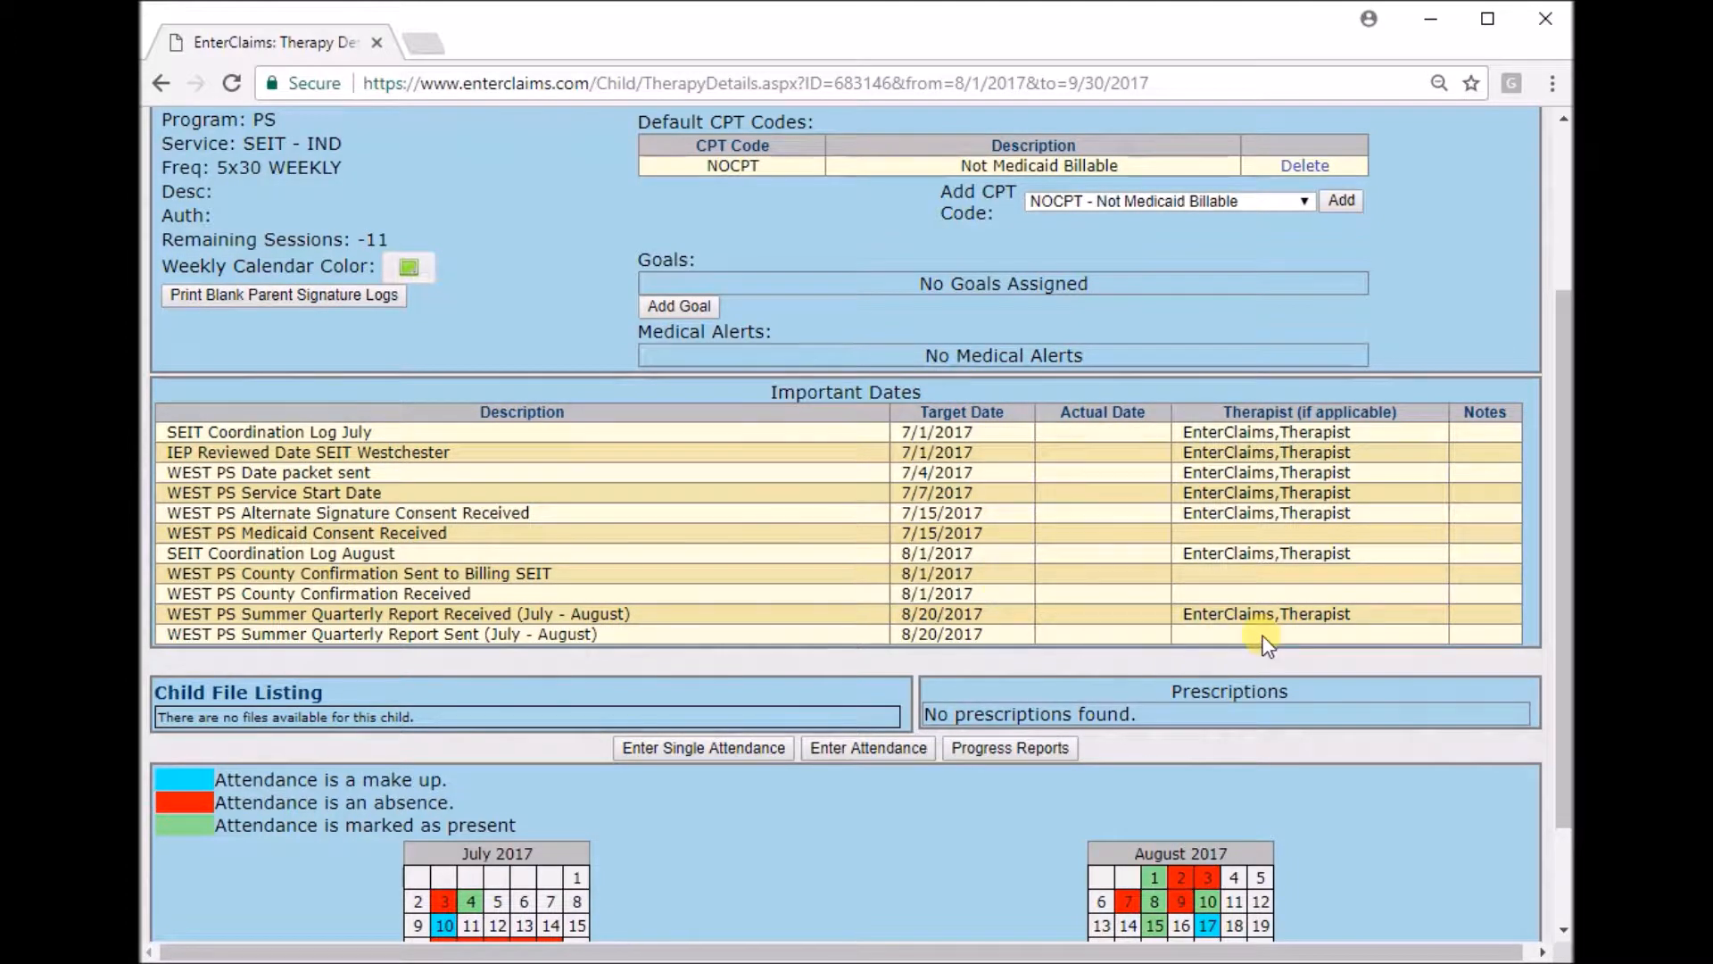
{"action": "left_click_drag", "start_coordinate": [1015, 632], "coordinate": [882, 500]}
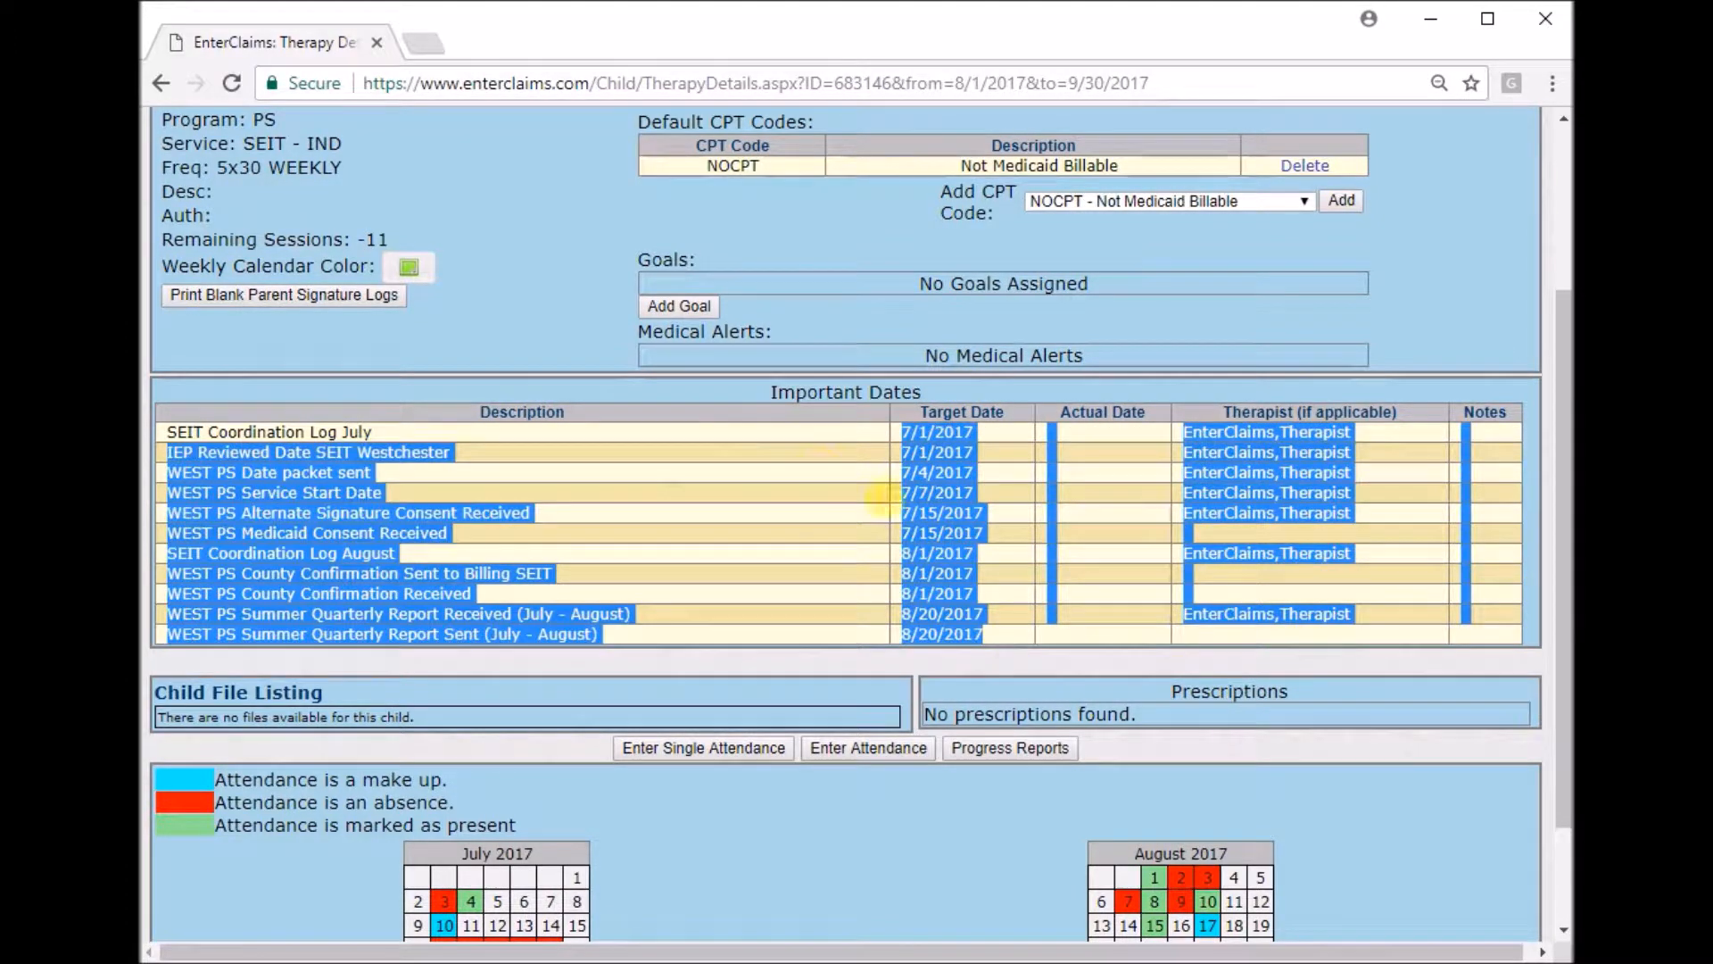
{"action": "left_click", "coordinate": [1024, 630]}
Examine the July and August attendance calendars and their colour legend.
{"action": "scroll", "coordinate": [1024, 630], "scroll_direction": "down", "scroll_amount": 1}
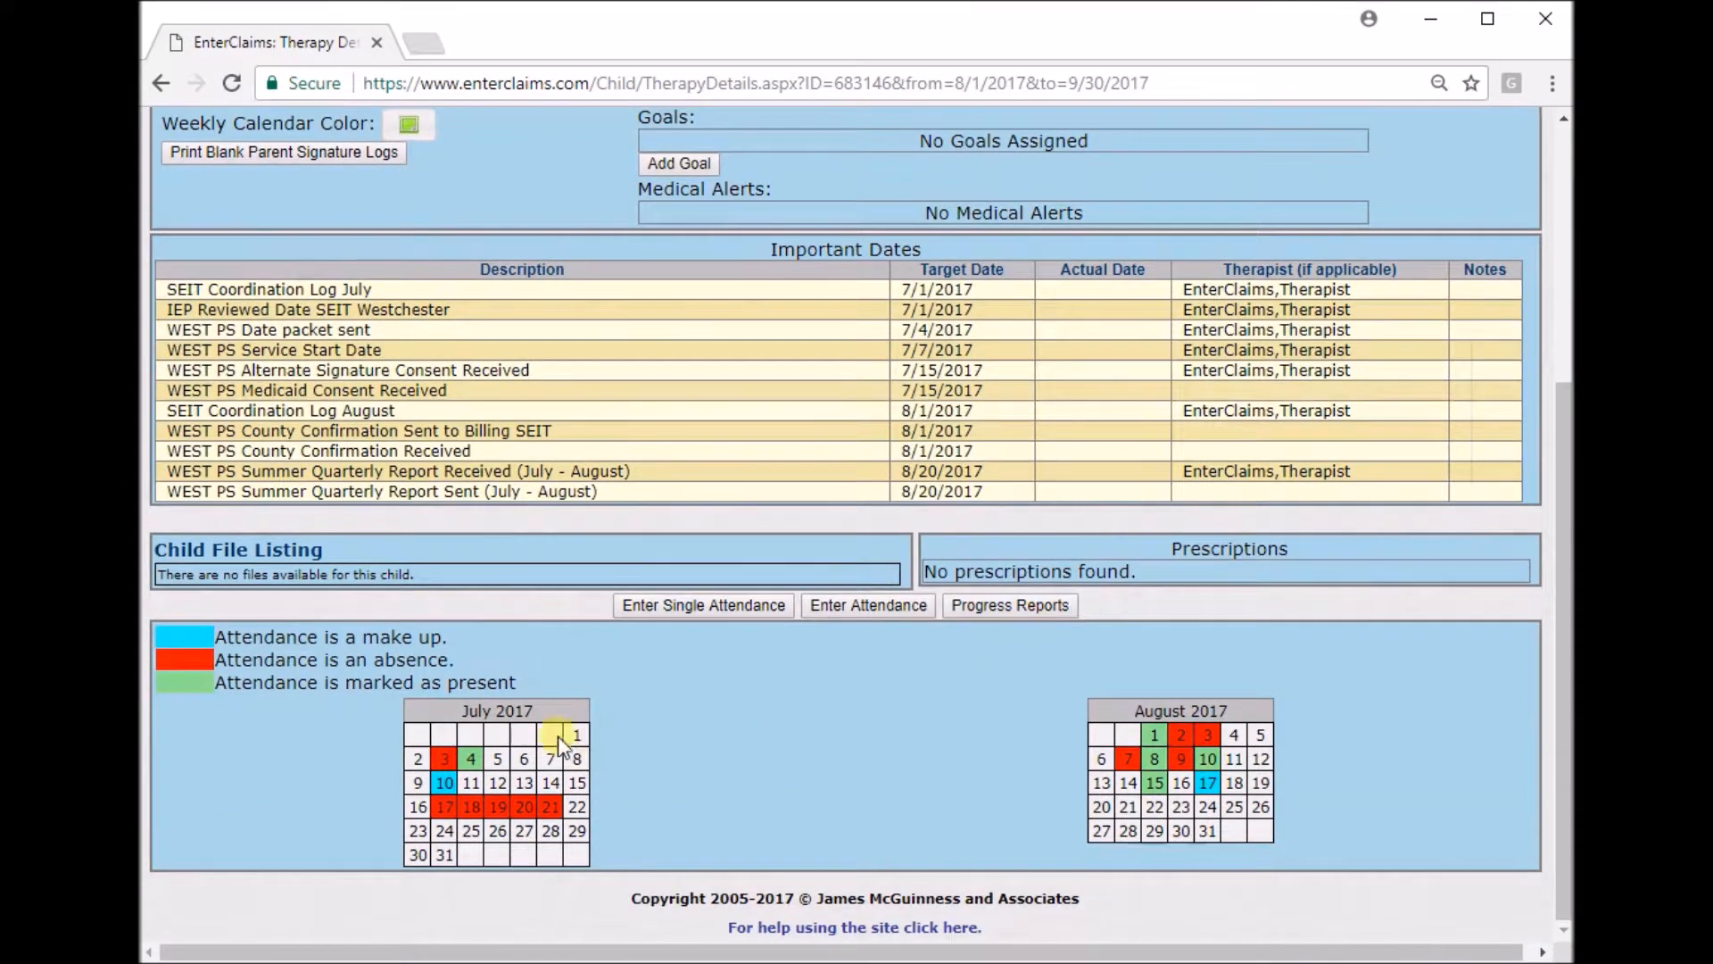
{"action": "left_click_drag", "start_coordinate": [366, 705], "coordinate": [658, 830]}
{"action": "left_click", "coordinate": [701, 809]}
{"action": "left_click_drag", "start_coordinate": [1074, 700], "coordinate": [1327, 805]}
{"action": "left_click", "coordinate": [1328, 805]}
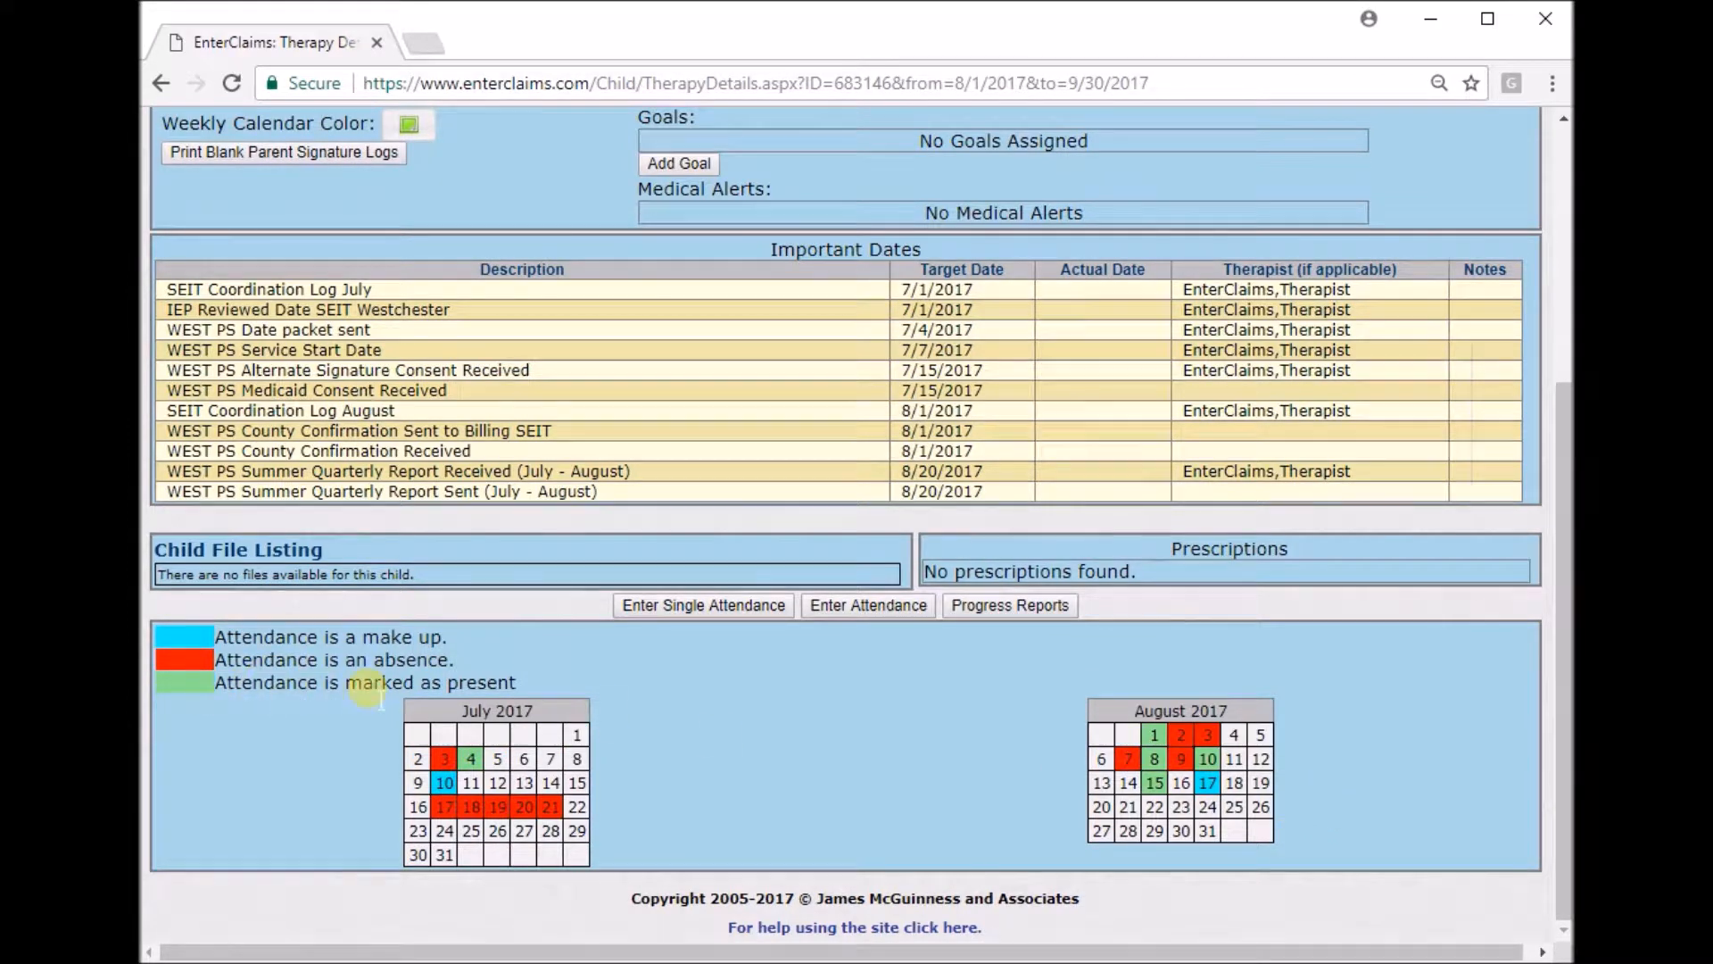
{"action": "left_click_drag", "start_coordinate": [517, 682], "coordinate": [382, 661]}
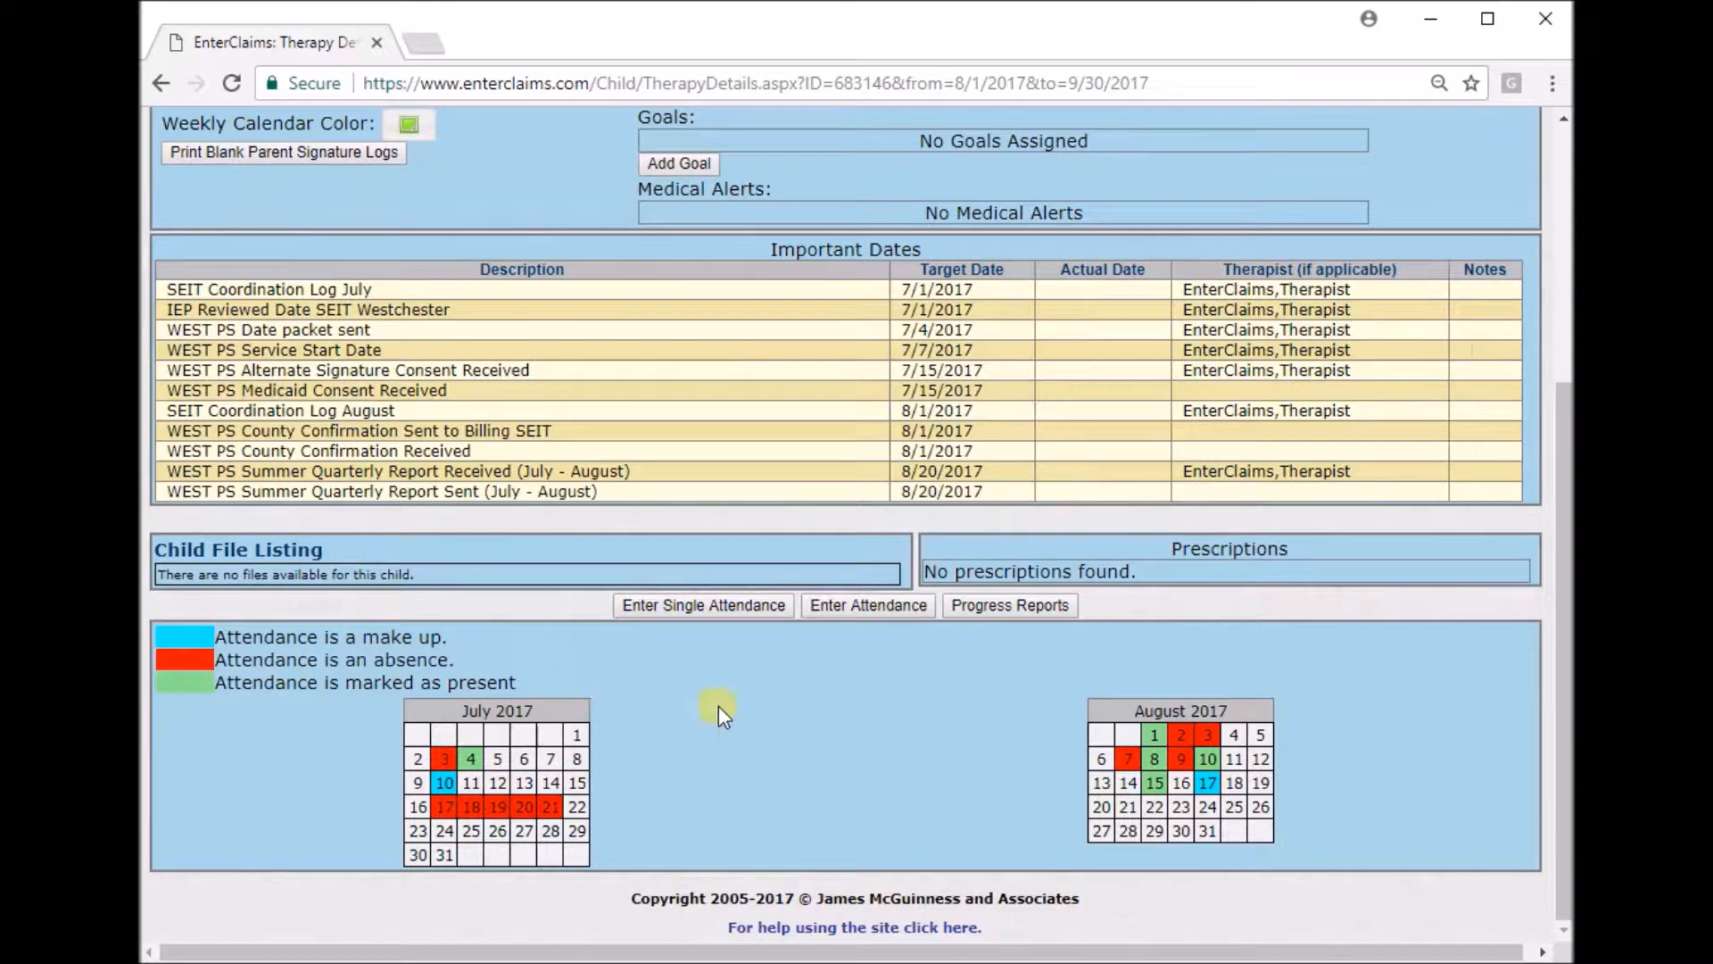
{"action": "scroll", "coordinate": [833, 724], "scroll_direction": "up", "scroll_amount": 4}
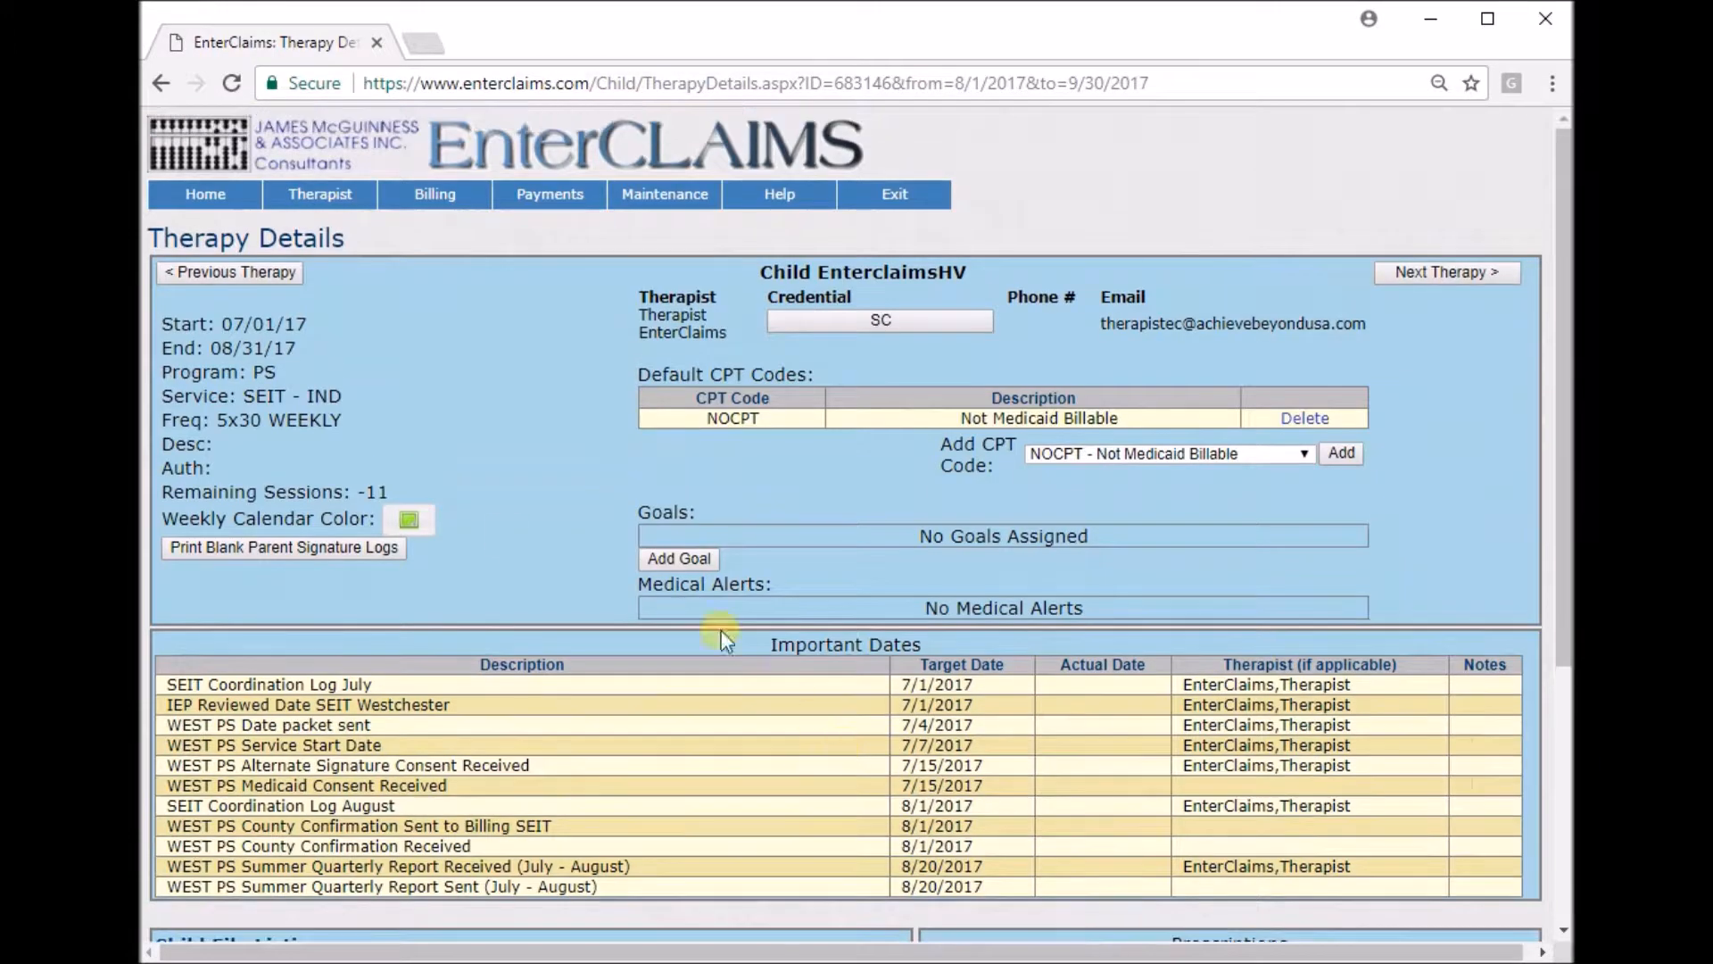
Return to the therapist home page and open the Weekly Calendar Schedule.
{"action": "left_click", "coordinate": [222, 201]}
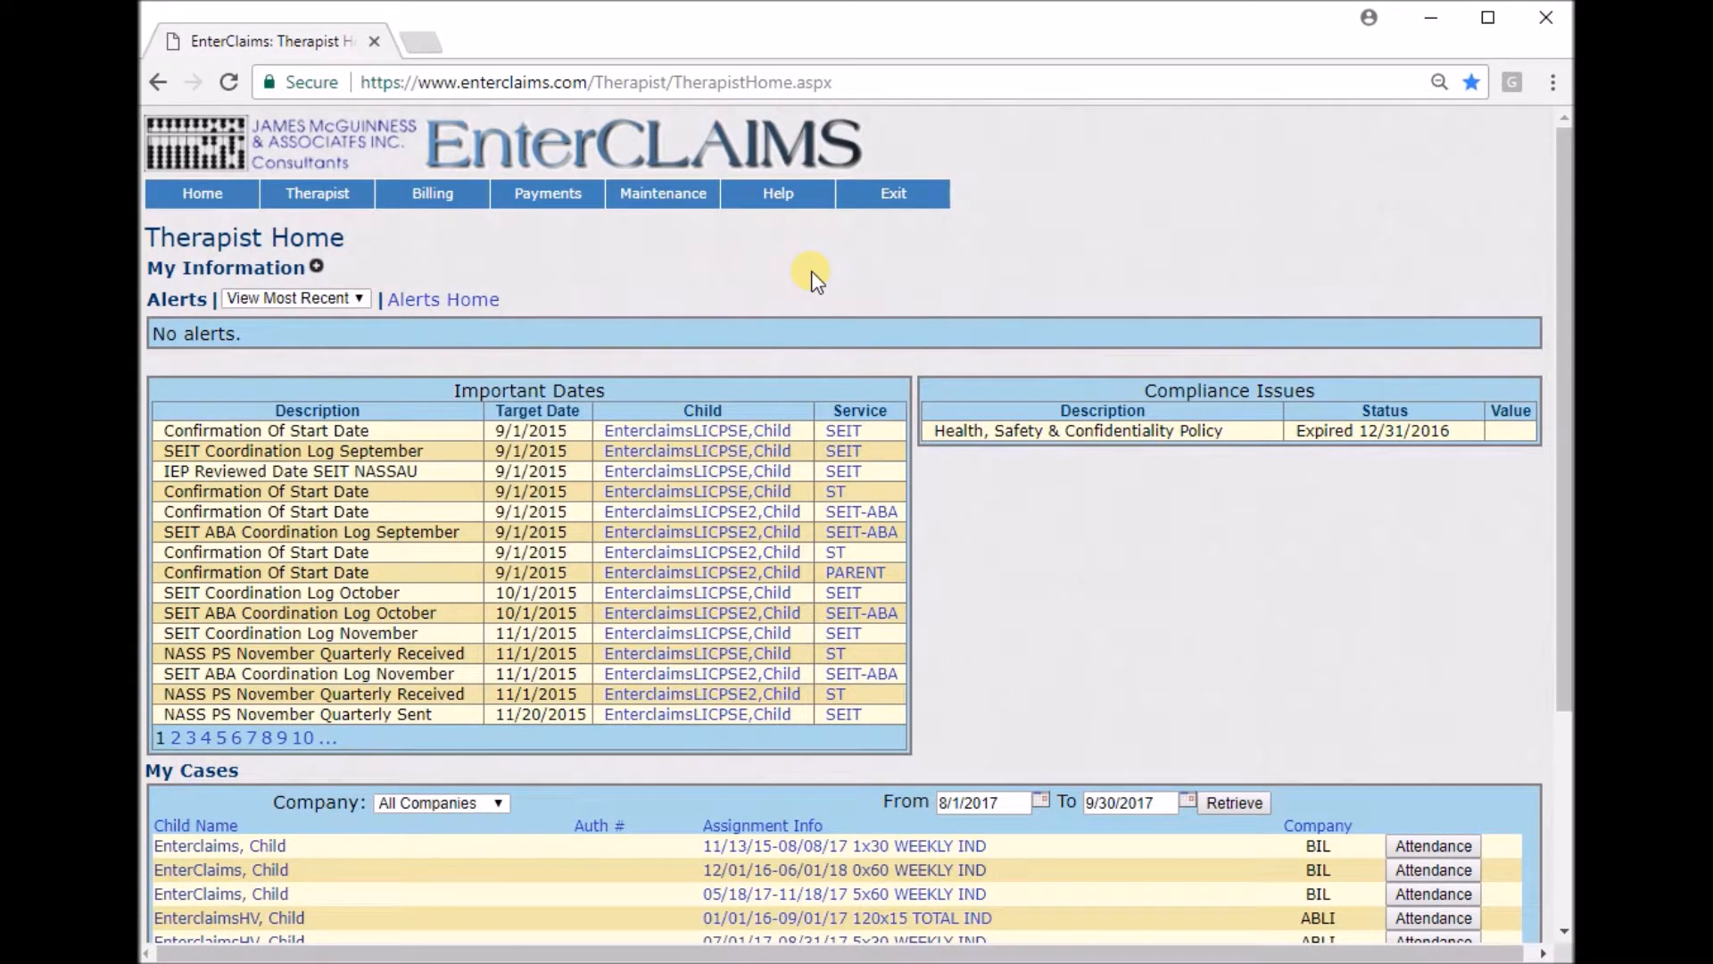
{"action": "mouse_move", "coordinate": [331, 198]}
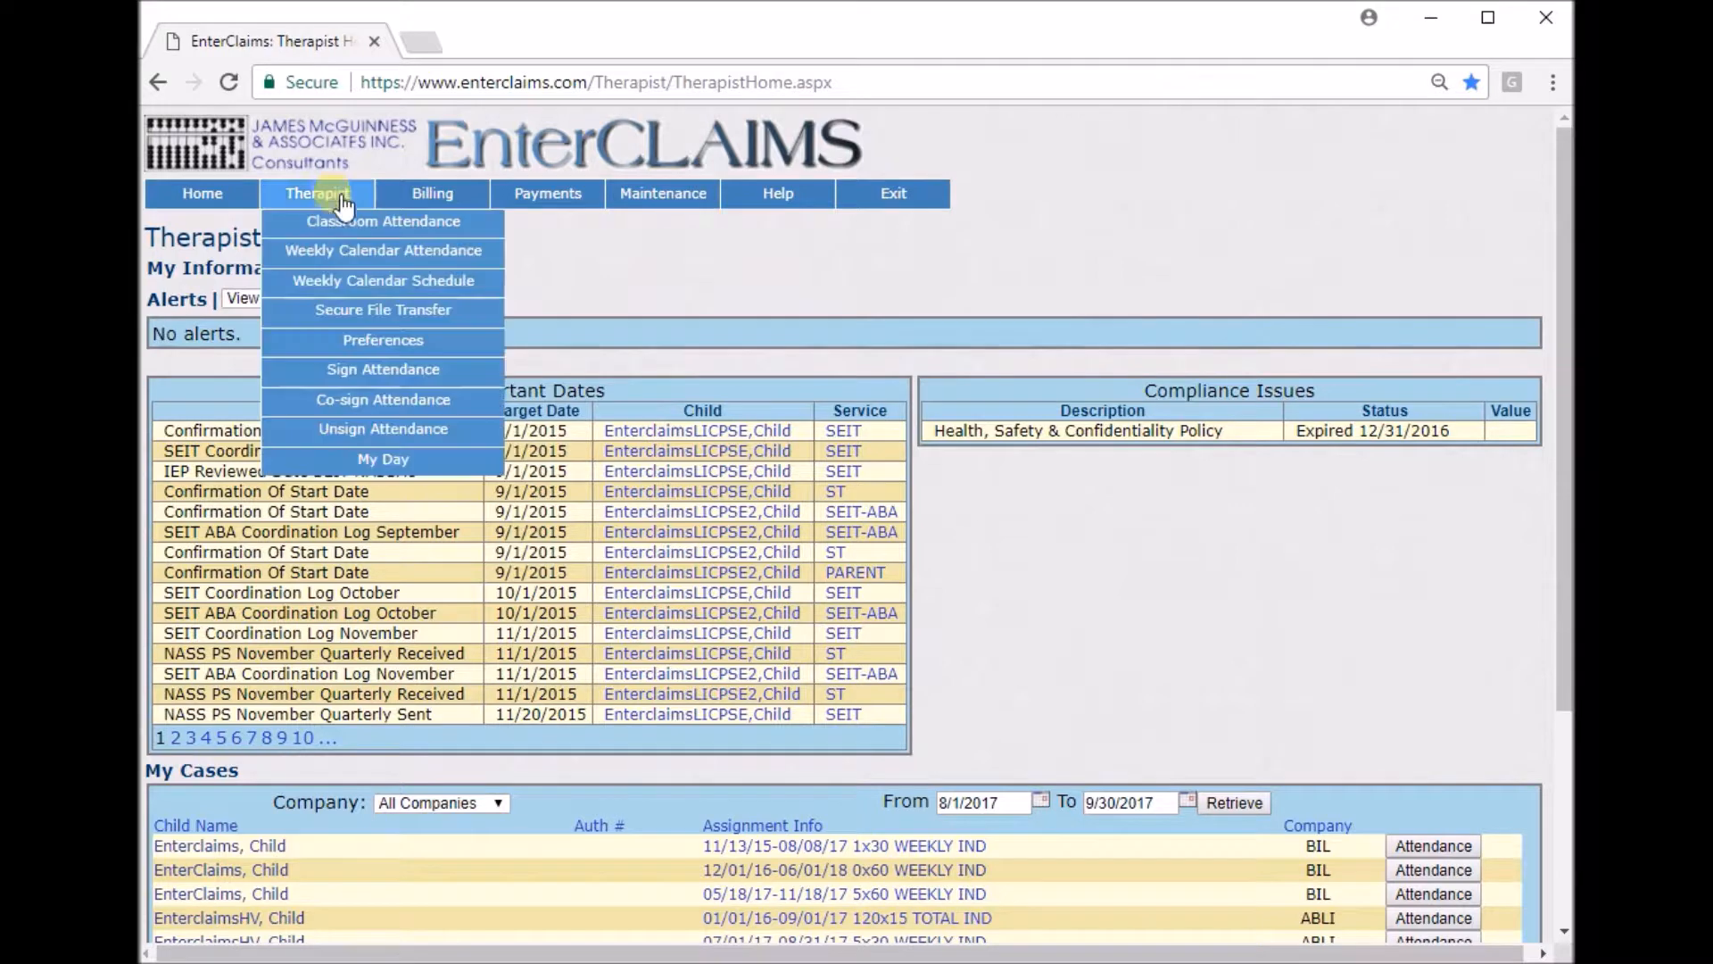
{"action": "left_click", "coordinate": [494, 282]}
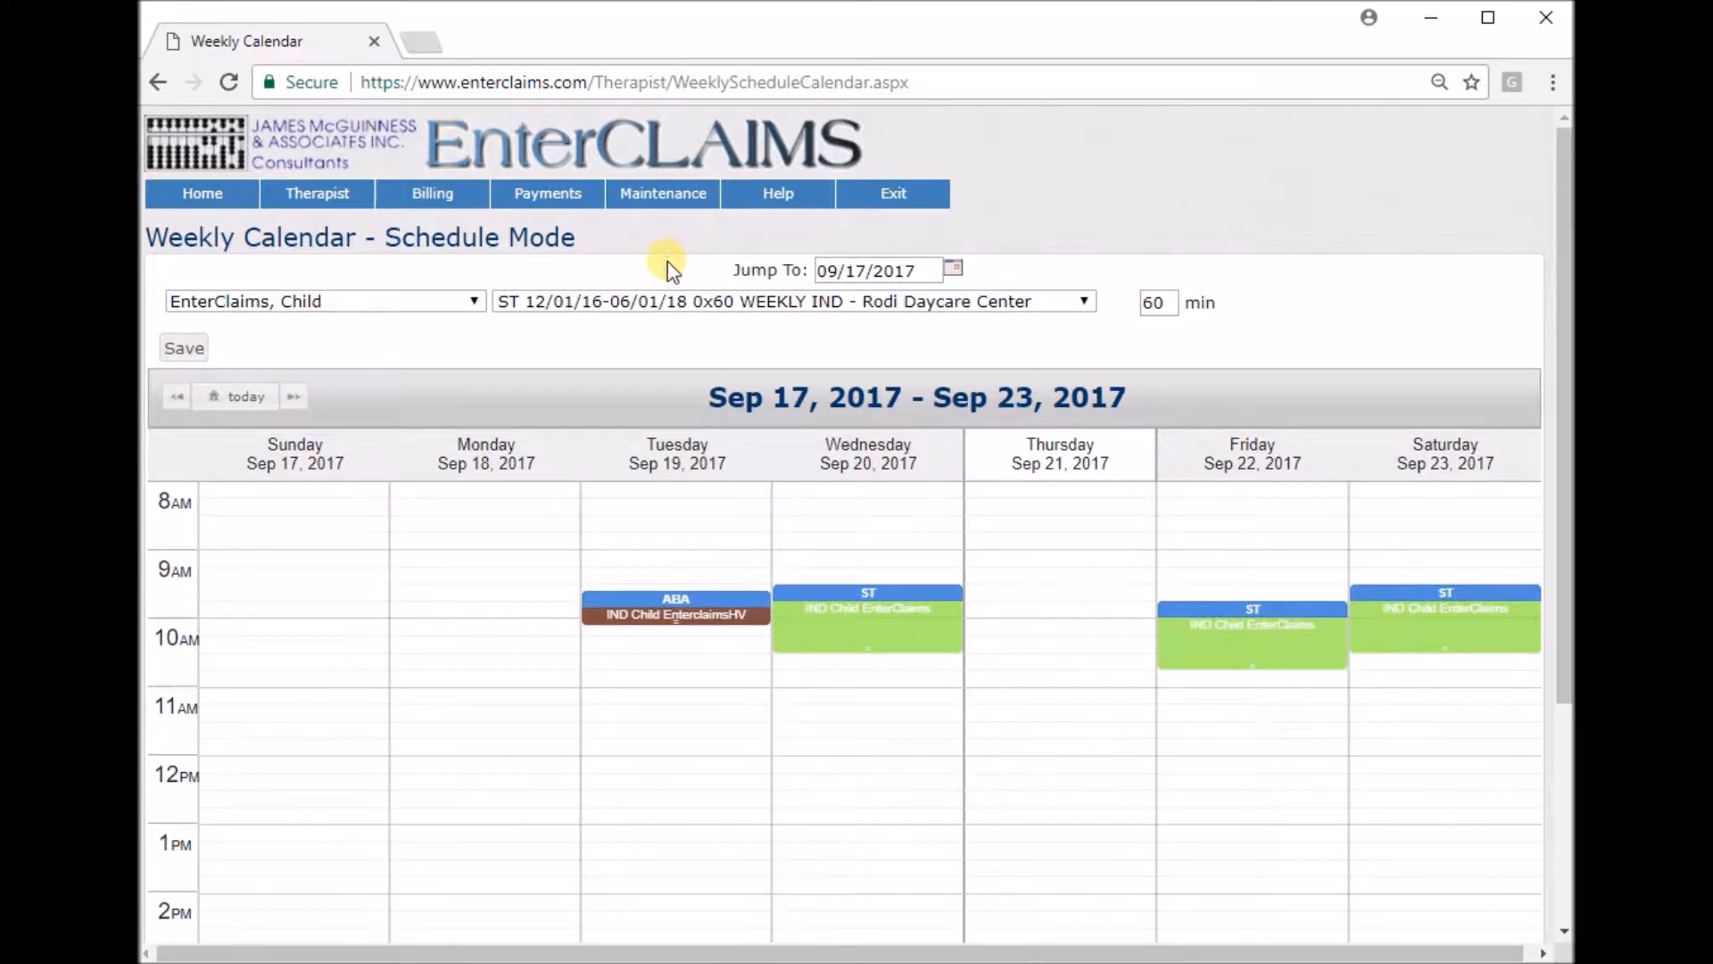
Select EnterclaimsHV, Child and its SEIT 09/01/17-06/30/18 4x30 WEEKLY IND therapy for scheduling.
{"action": "left_click", "coordinate": [904, 270]}
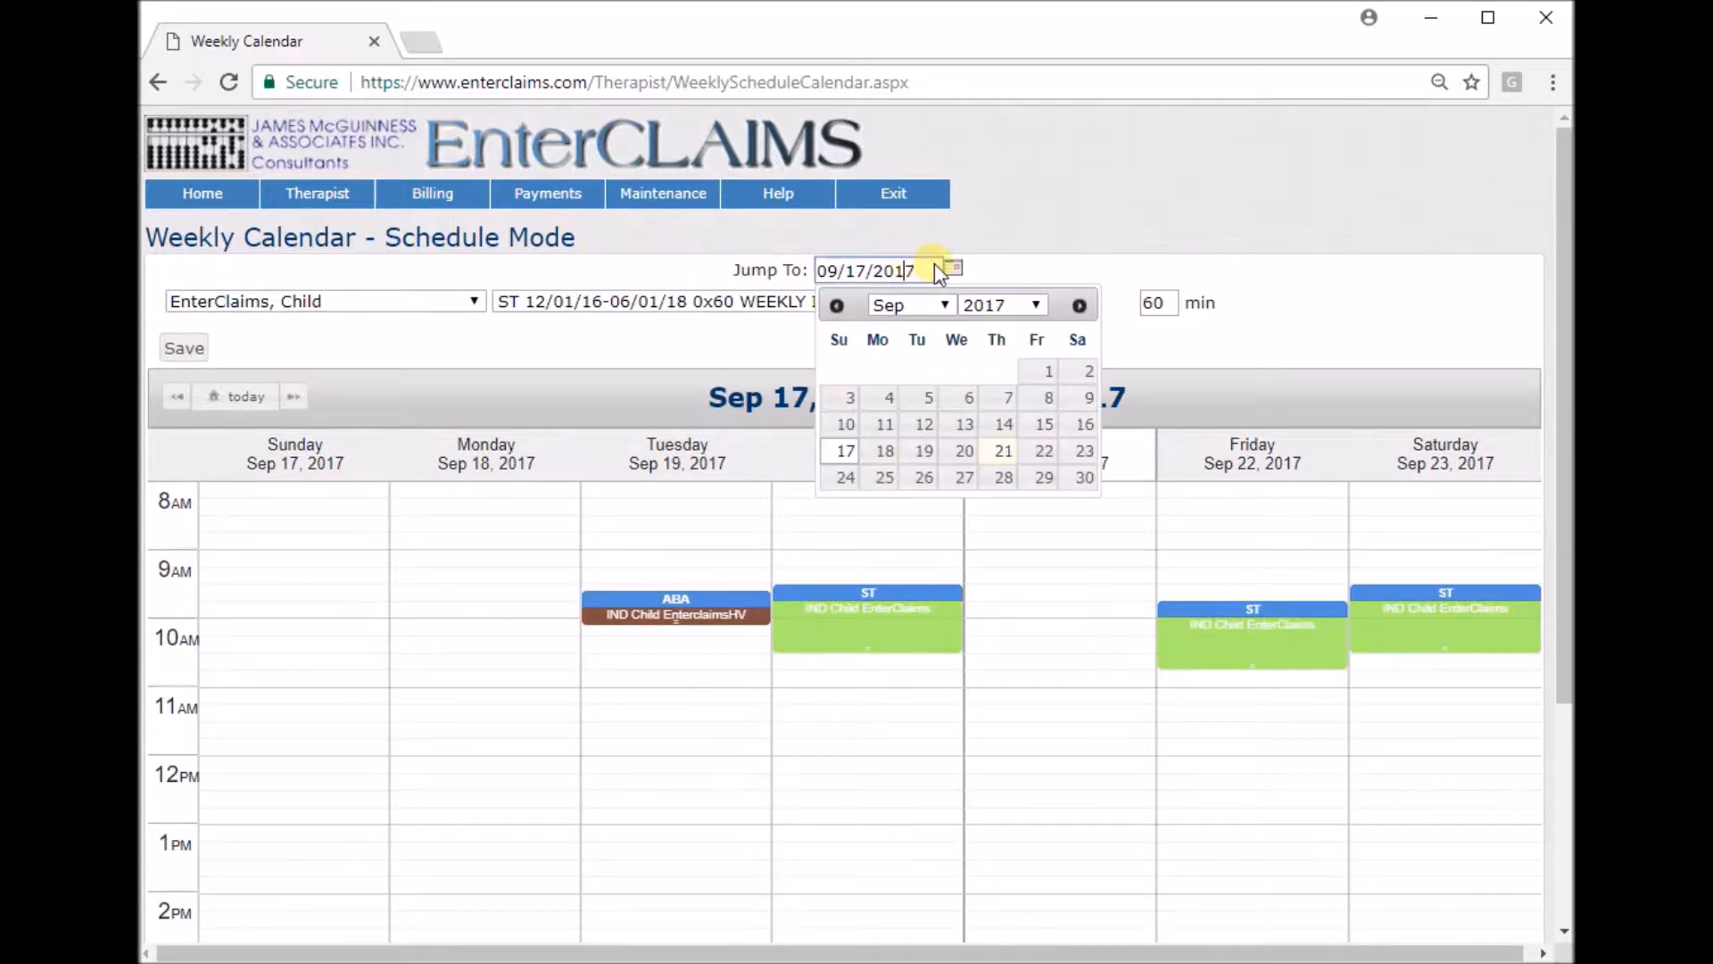
{"action": "left_click", "coordinate": [985, 274]}
{"action": "left_click", "coordinate": [413, 301]}
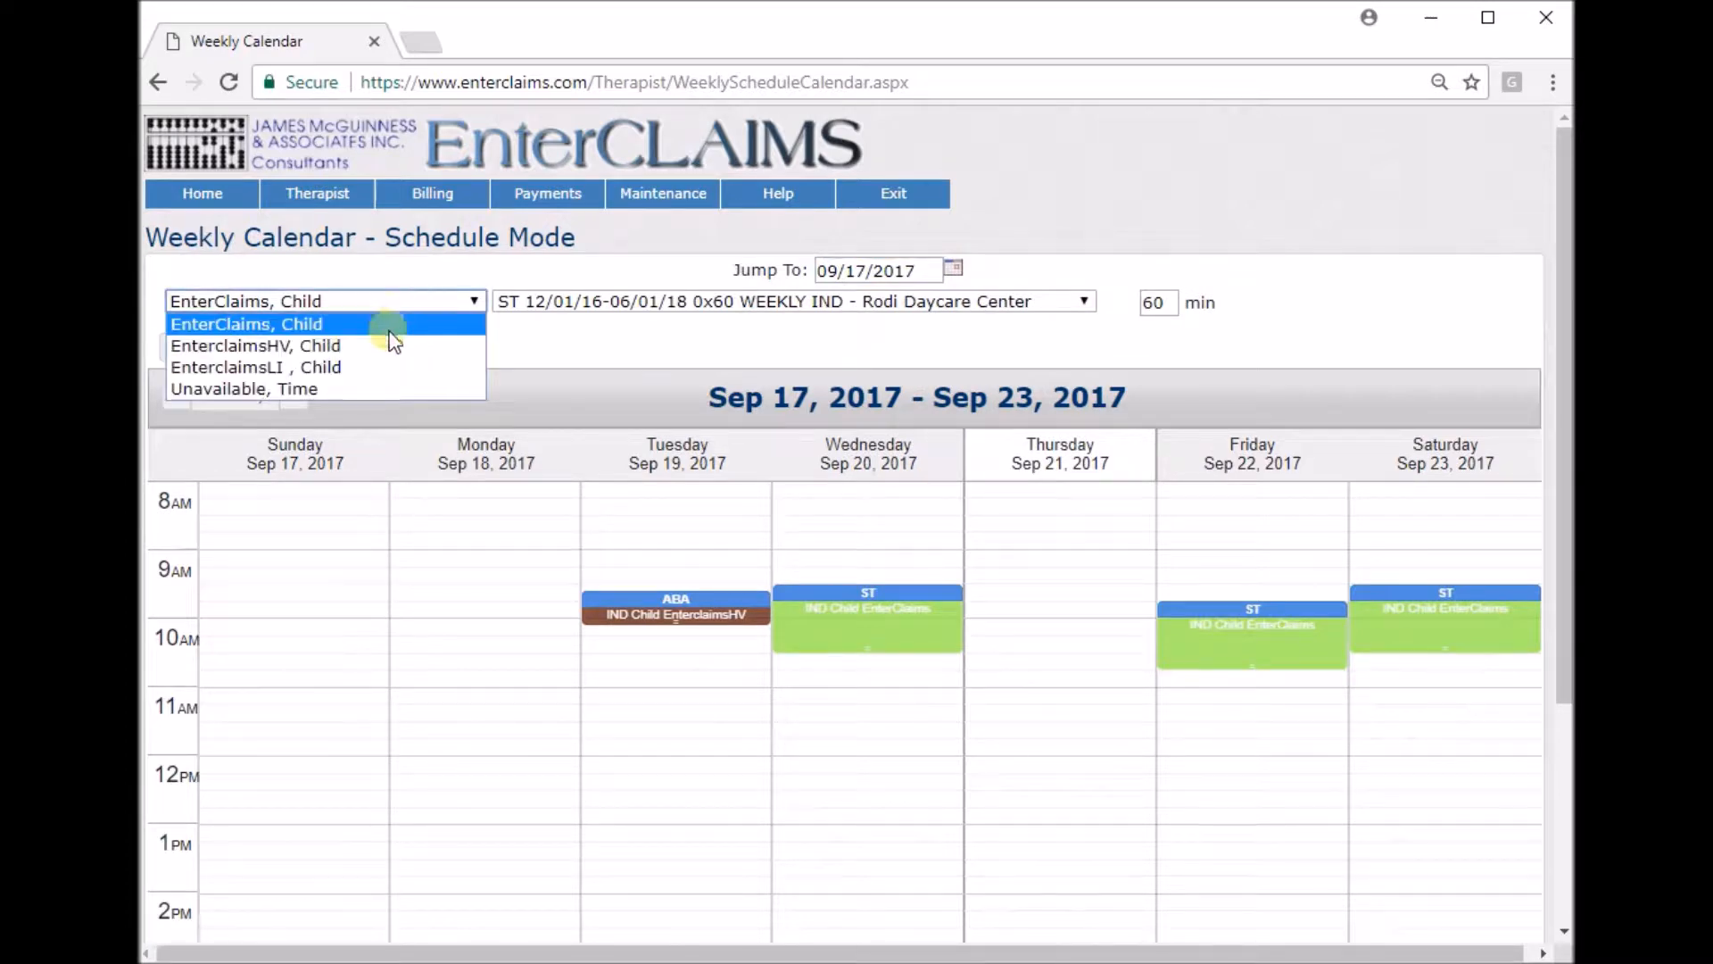
{"action": "left_click", "coordinate": [384, 344]}
{"action": "left_click", "coordinate": [634, 301]}
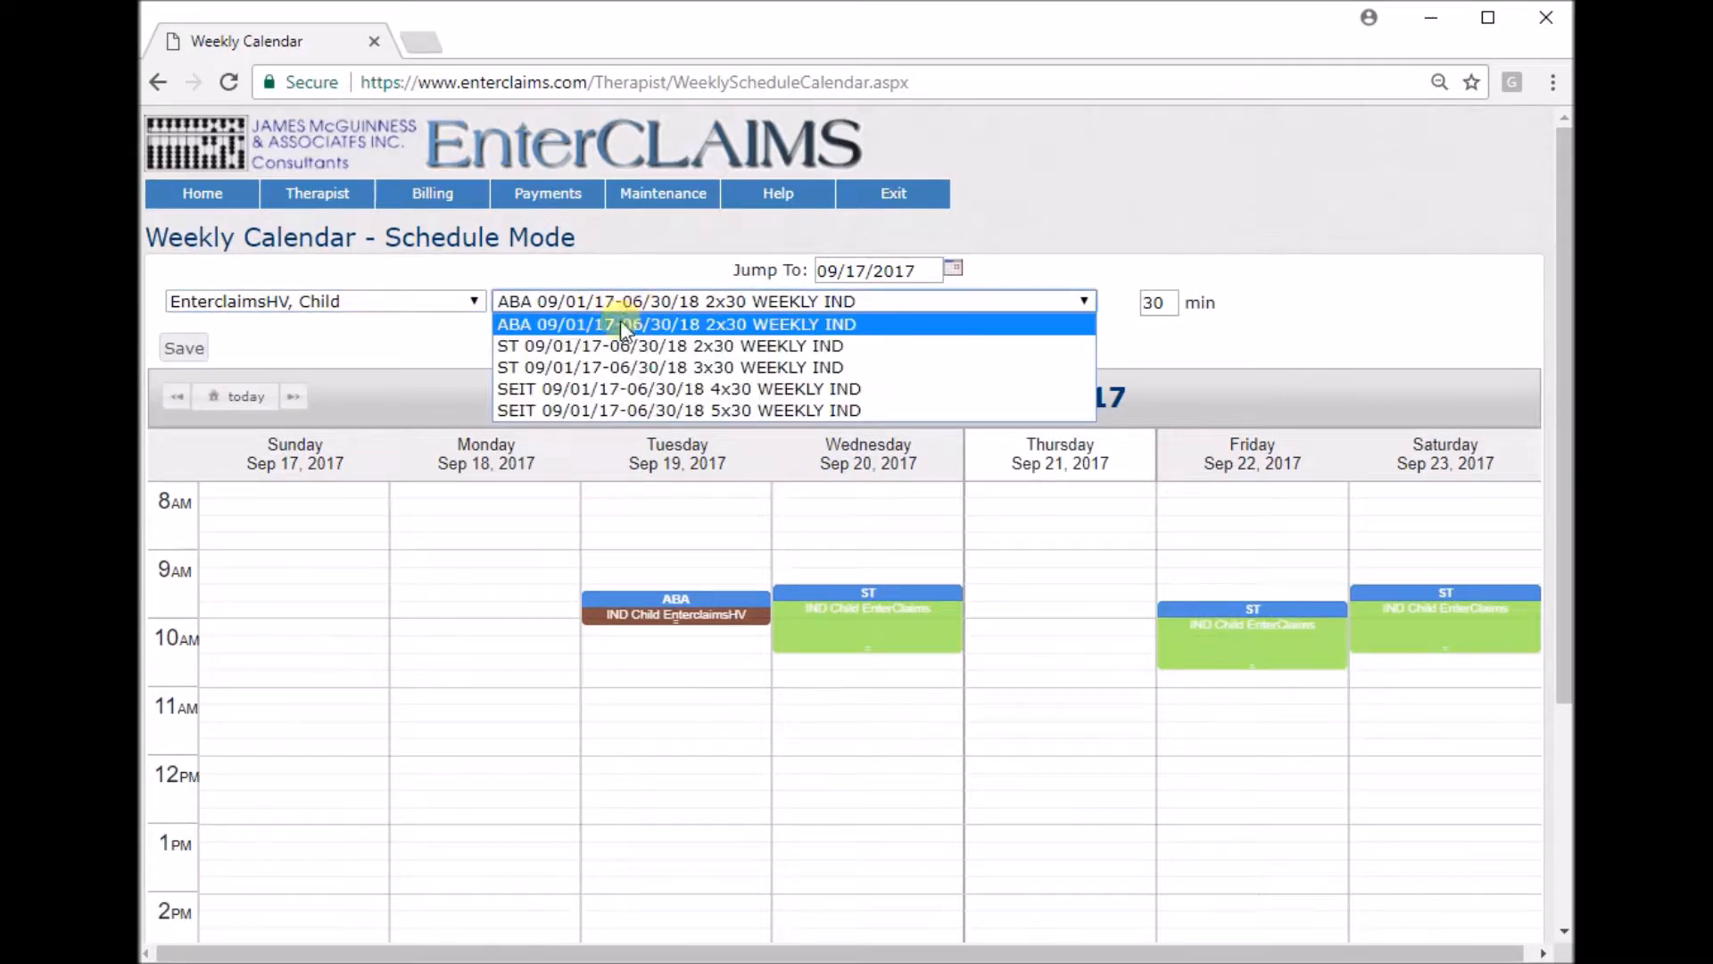
{"action": "left_click", "coordinate": [619, 393]}
Add a 30-minute schedule entry on Tuesday at 11:00 AM.
{"action": "left_click", "coordinate": [1160, 304]}
{"action": "scroll", "coordinate": [566, 439], "scroll_direction": "down", "scroll_amount": 3}
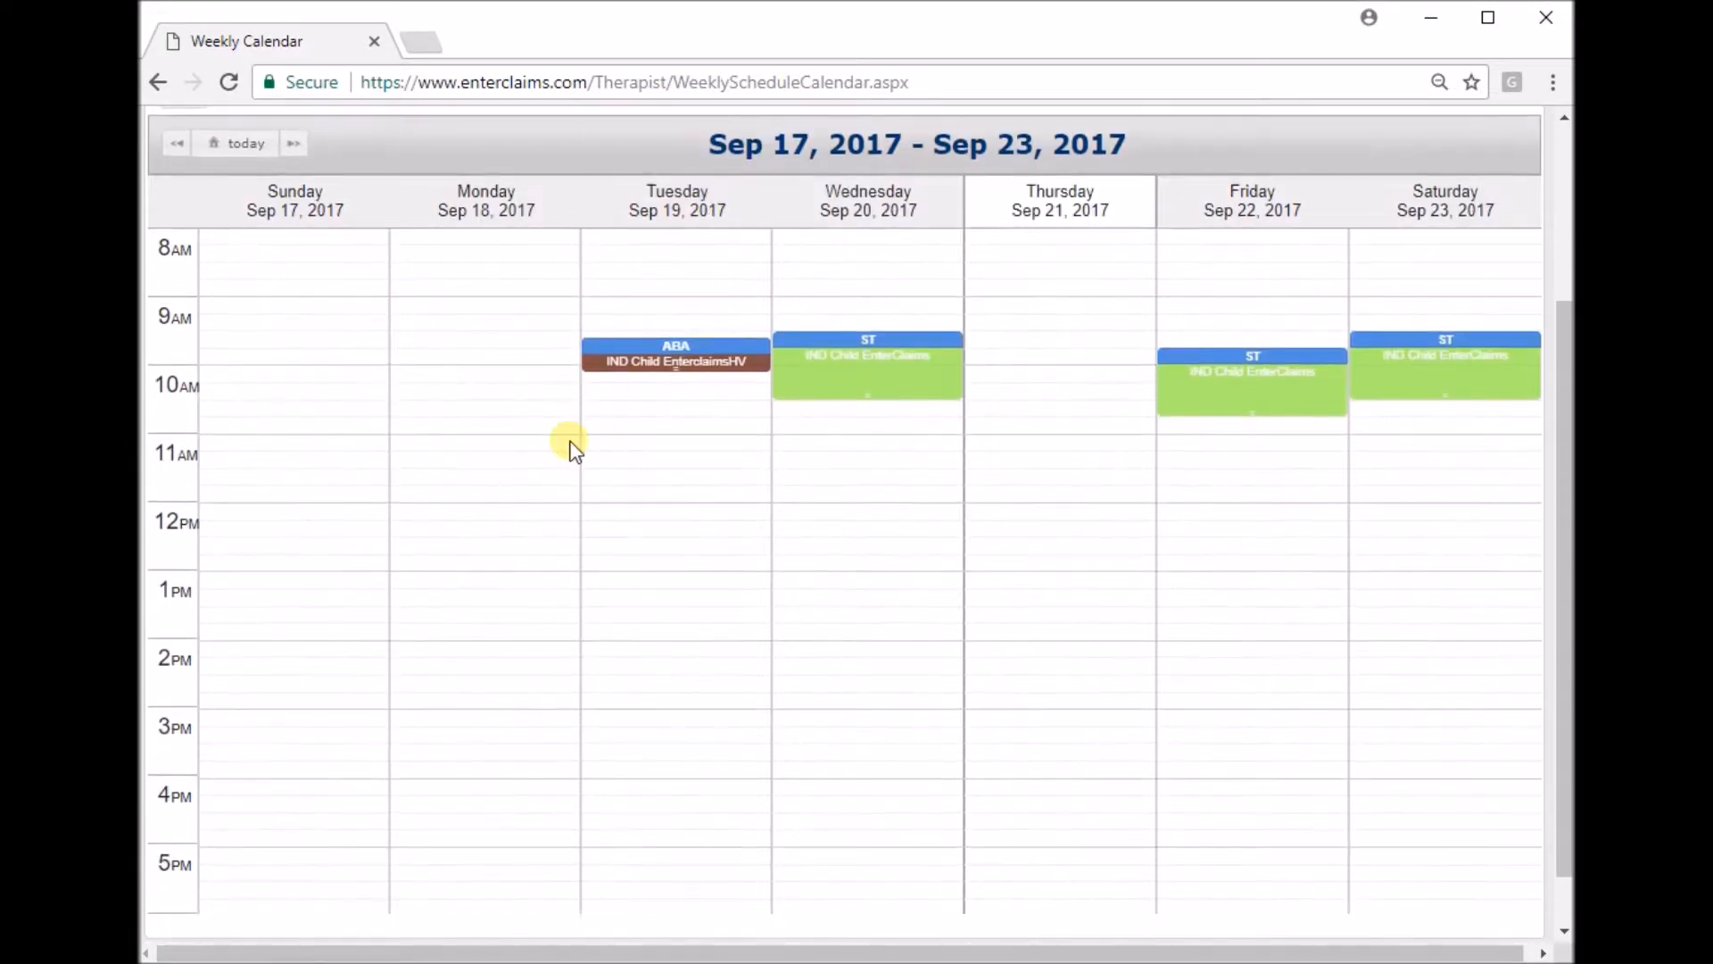
{"action": "left_click", "coordinate": [619, 452]}
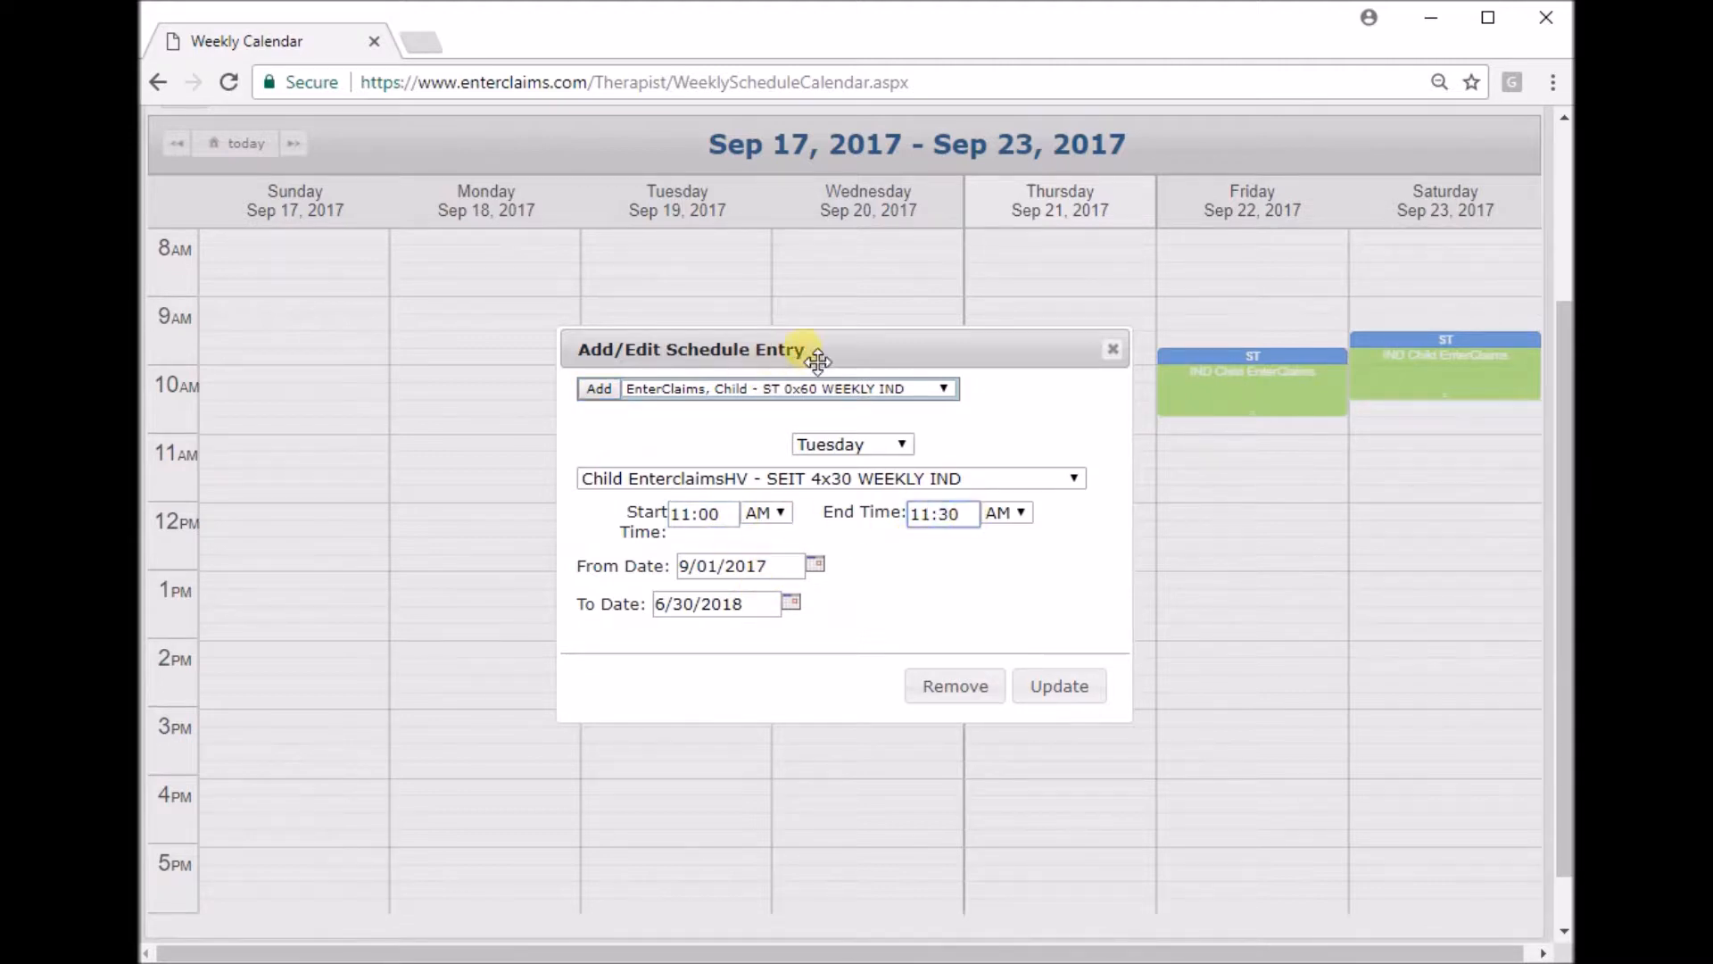
Set the entry's From Date to 09/18/2017, update it and save the schedule.
{"action": "left_click", "coordinate": [718, 514]}
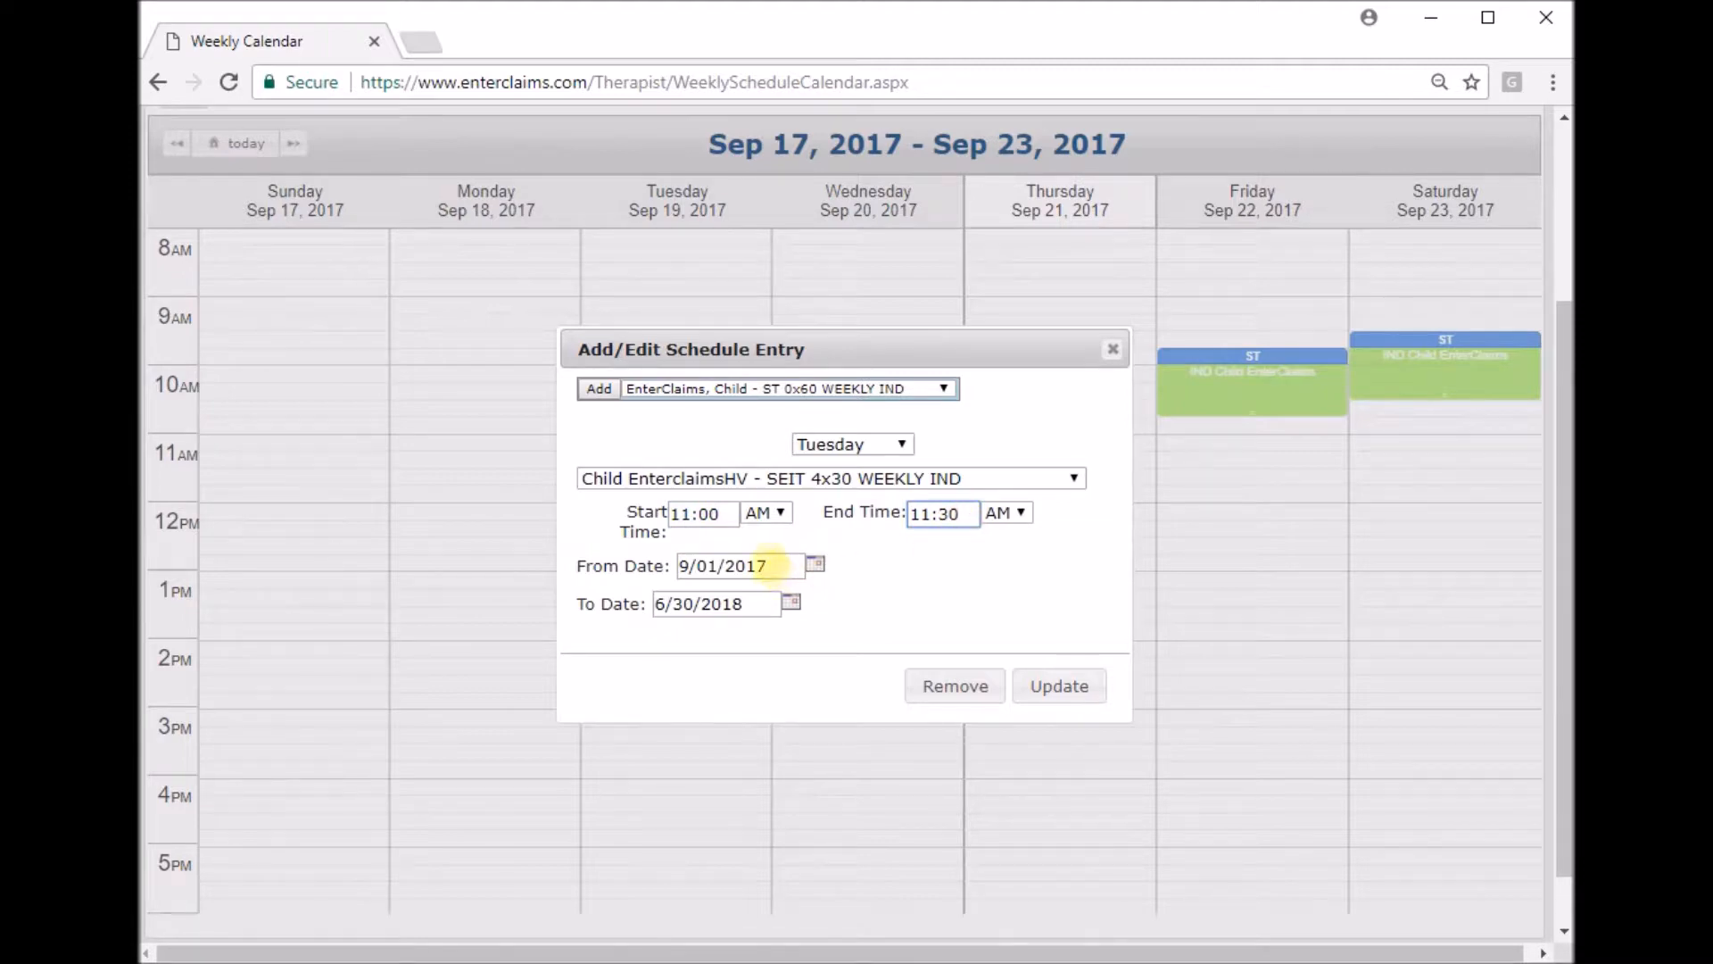
{"action": "left_click", "coordinate": [773, 565]}
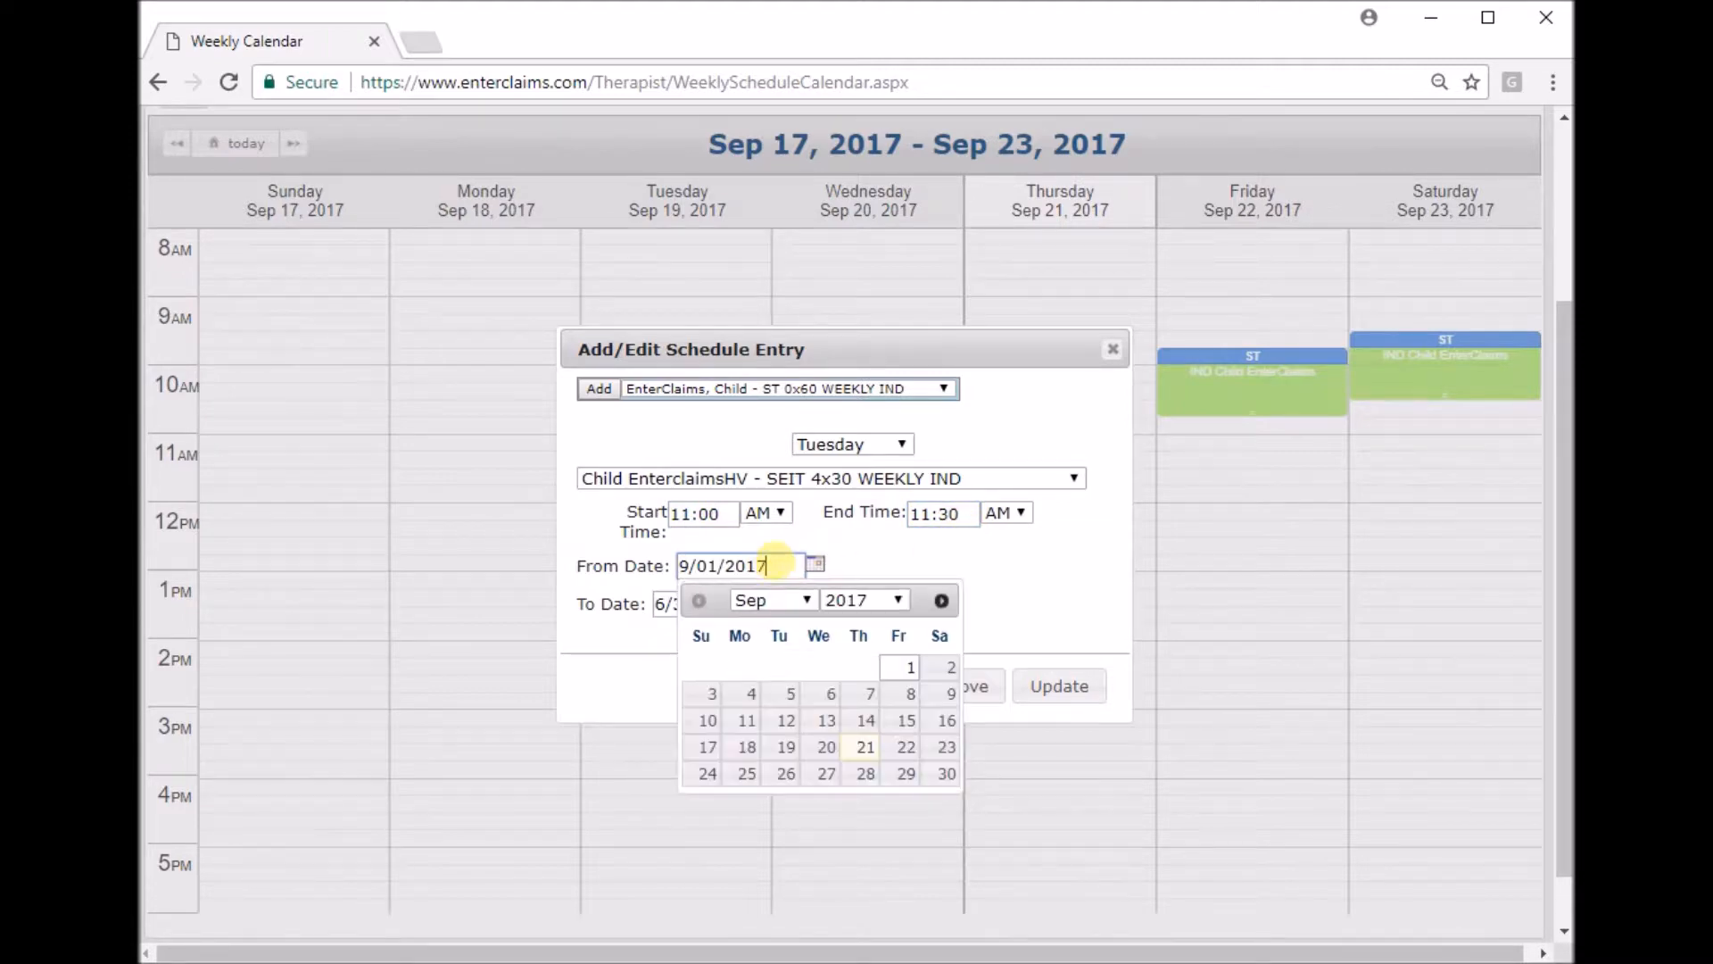
{"action": "left_click", "coordinate": [747, 747]}
{"action": "left_click", "coordinate": [755, 604]}
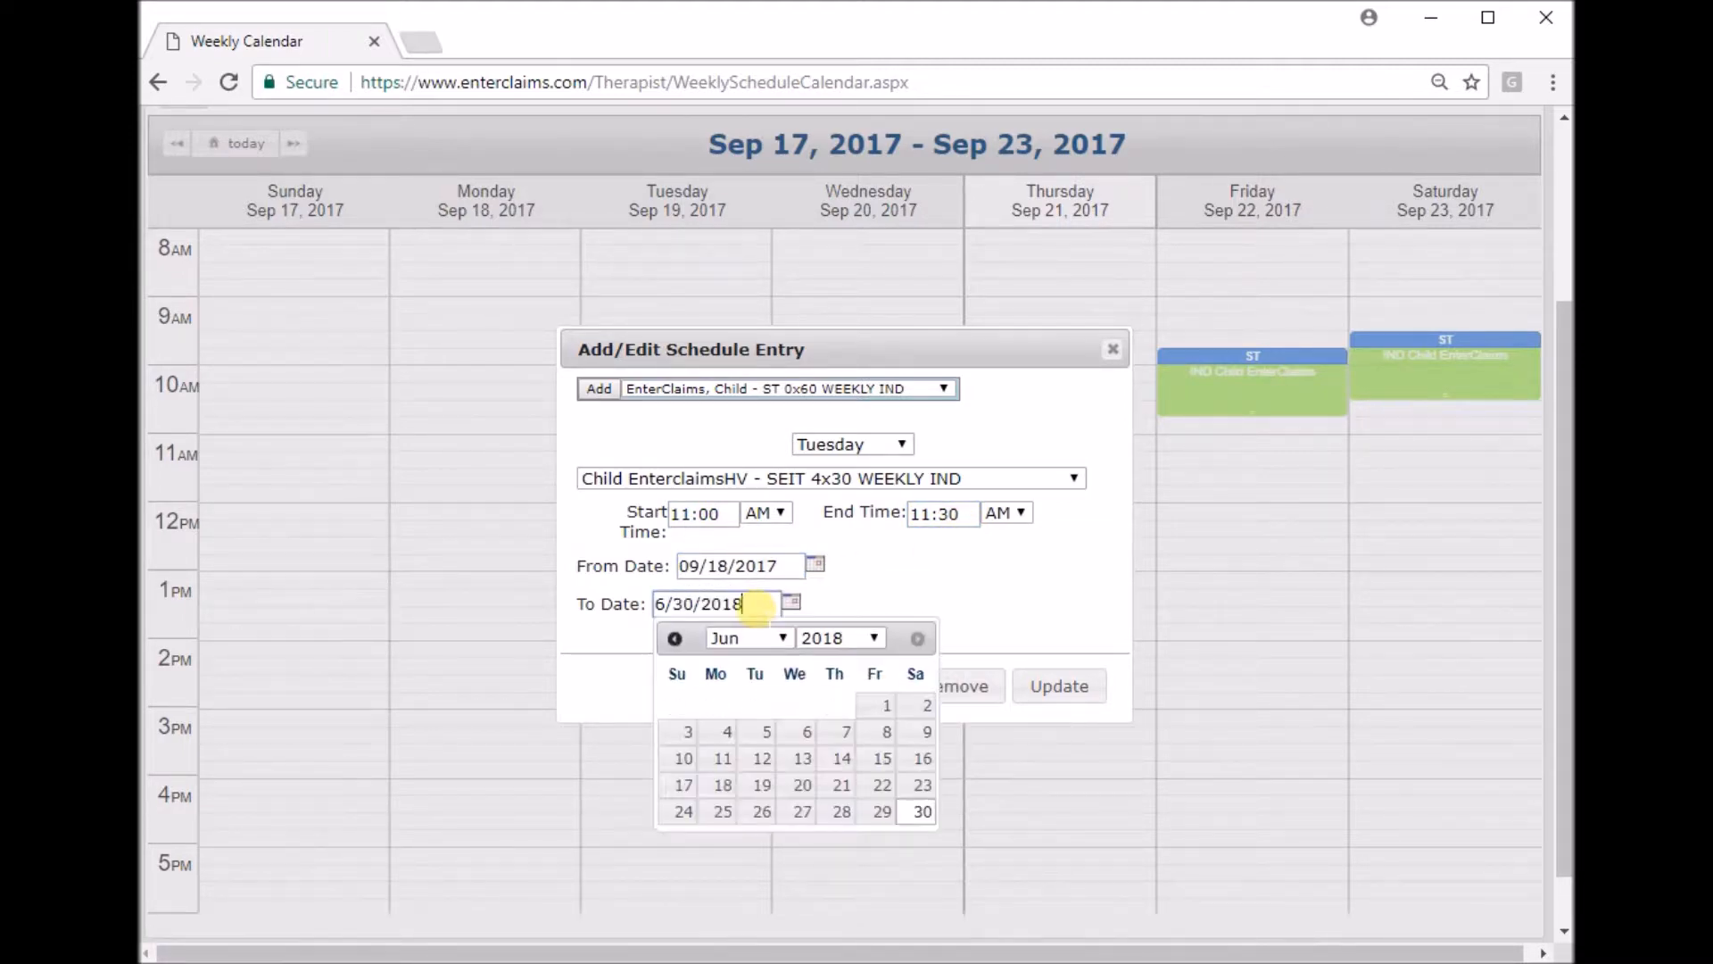
{"action": "left_click", "coordinate": [1059, 685]}
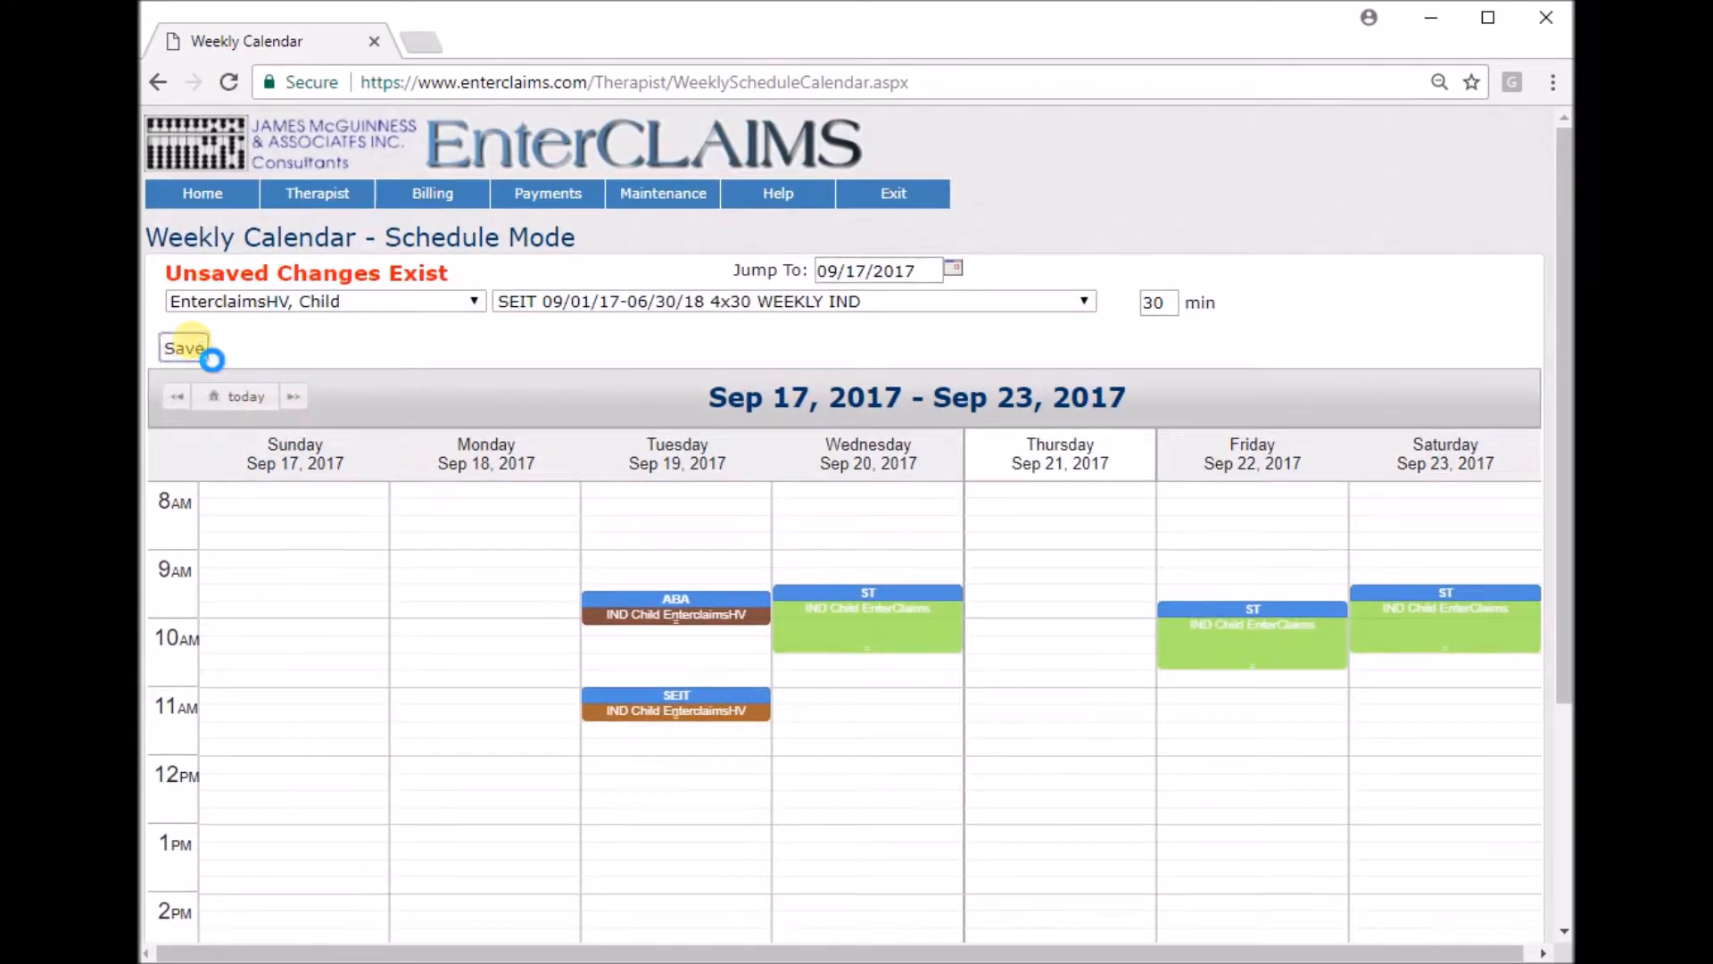
{"action": "left_click", "coordinate": [188, 347]}
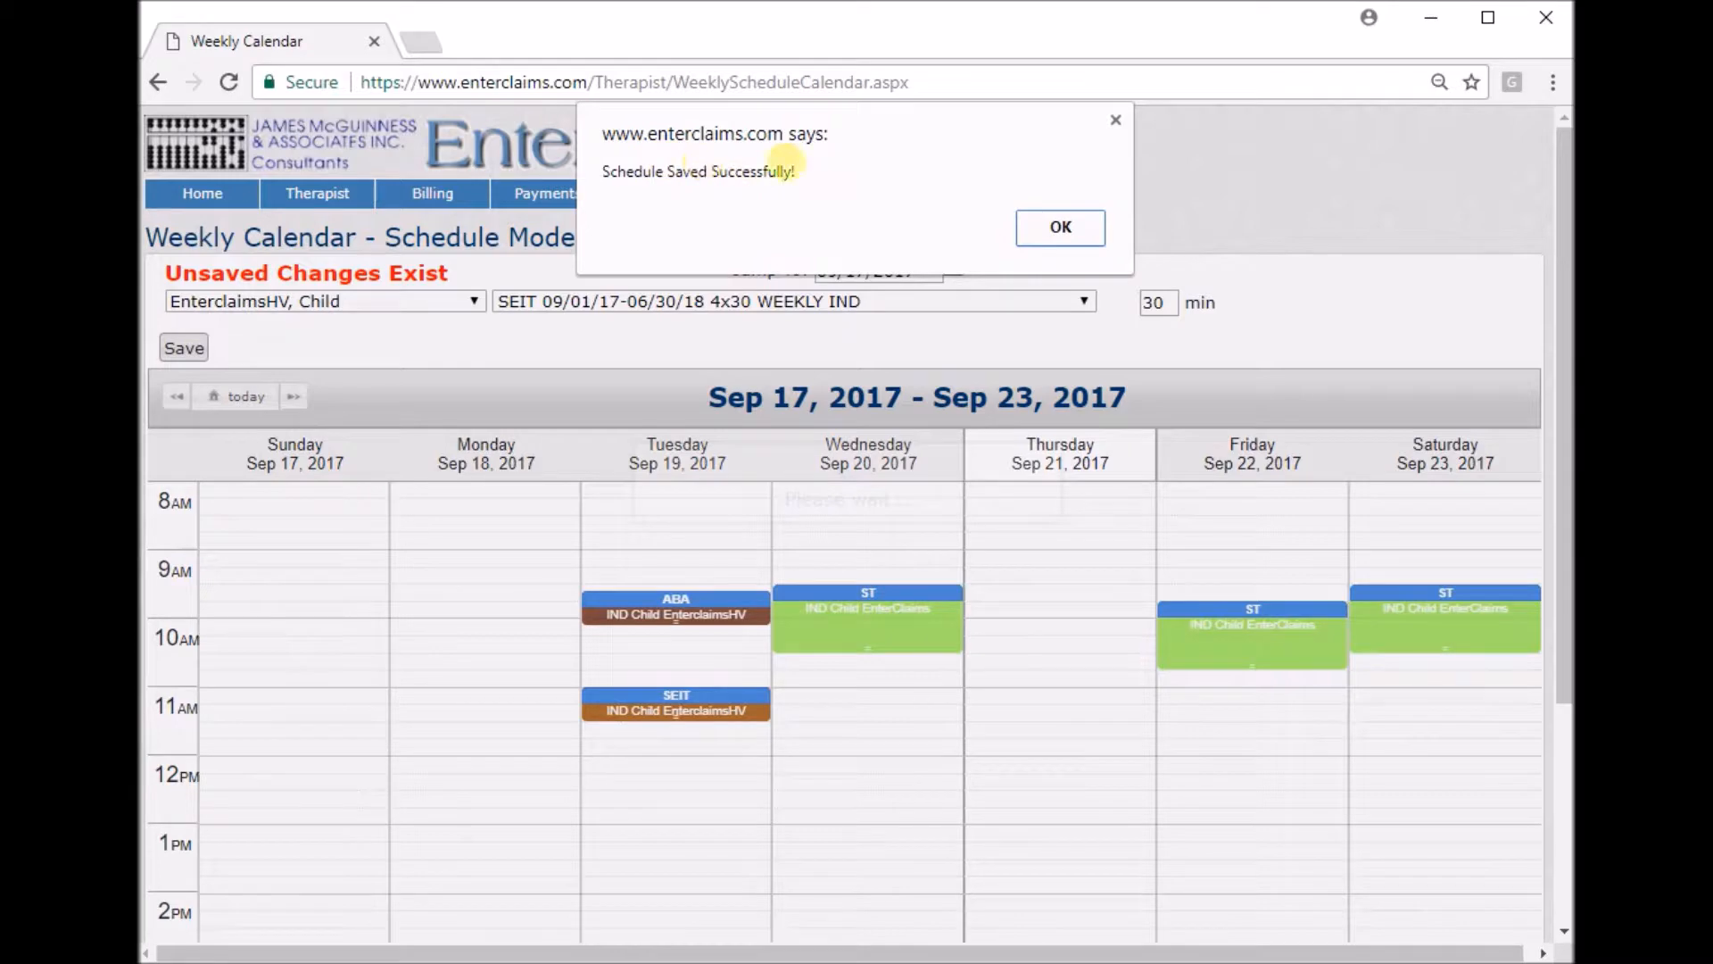
{"action": "left_click", "coordinate": [1061, 229]}
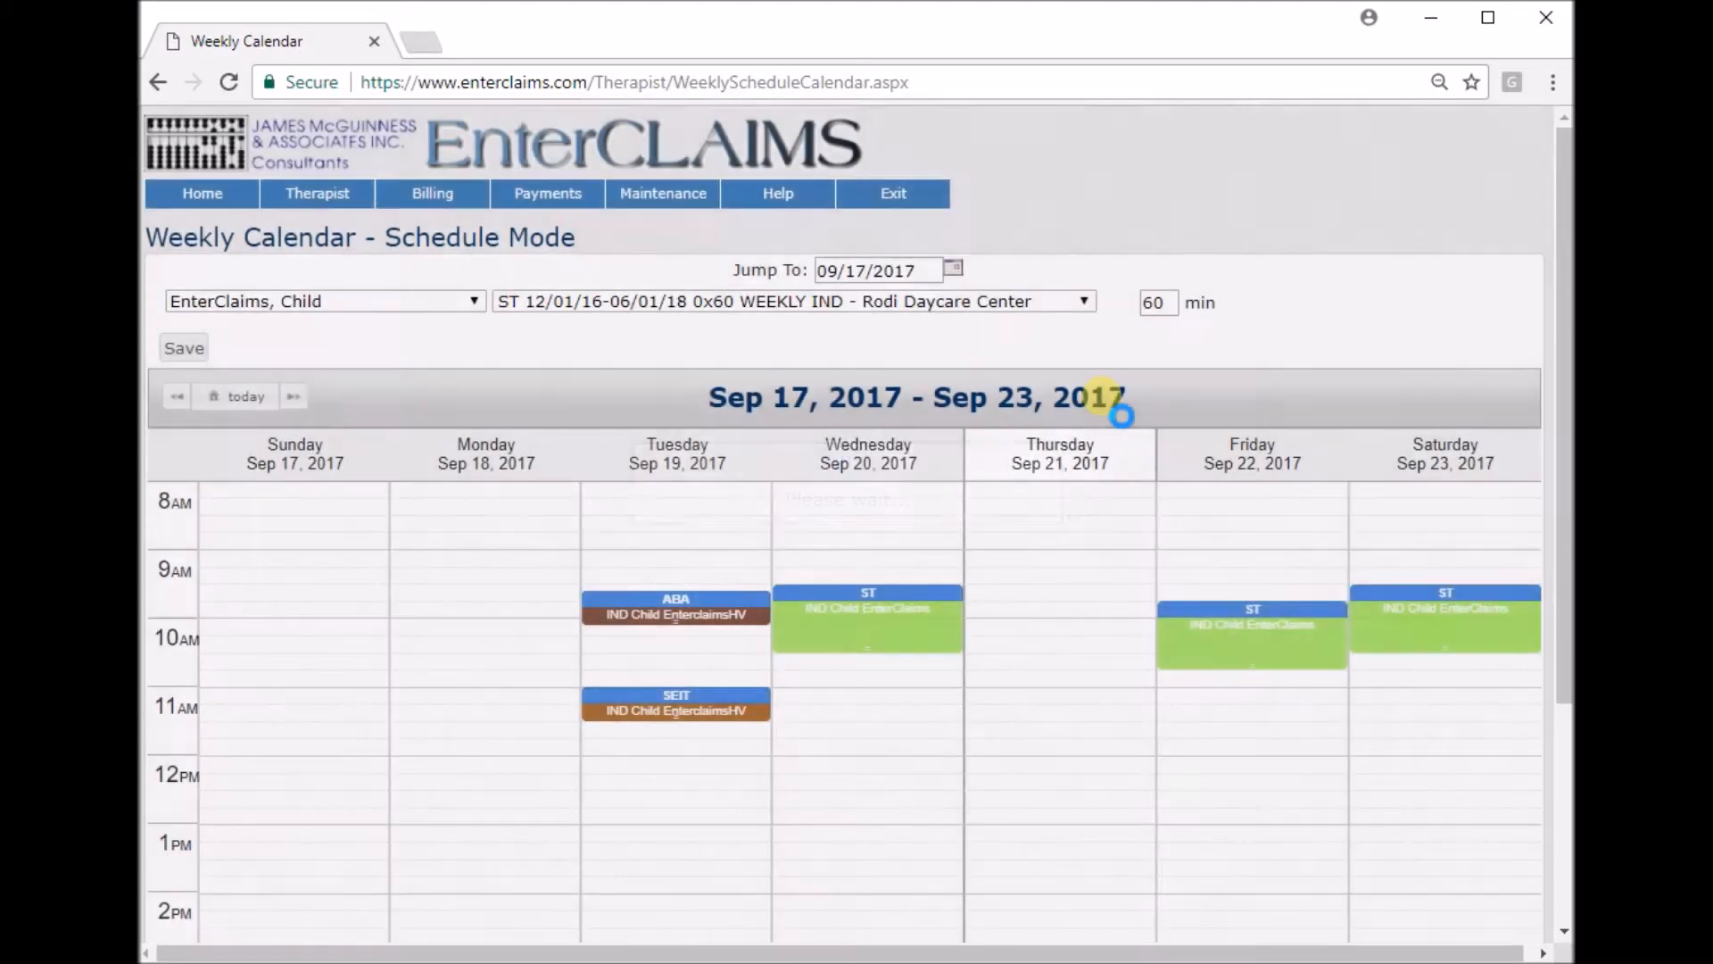
Remove the Tuesday SEIT schedule entry and save the schedule.
{"action": "scroll", "coordinate": [891, 432], "scroll_direction": "down", "scroll_amount": 2}
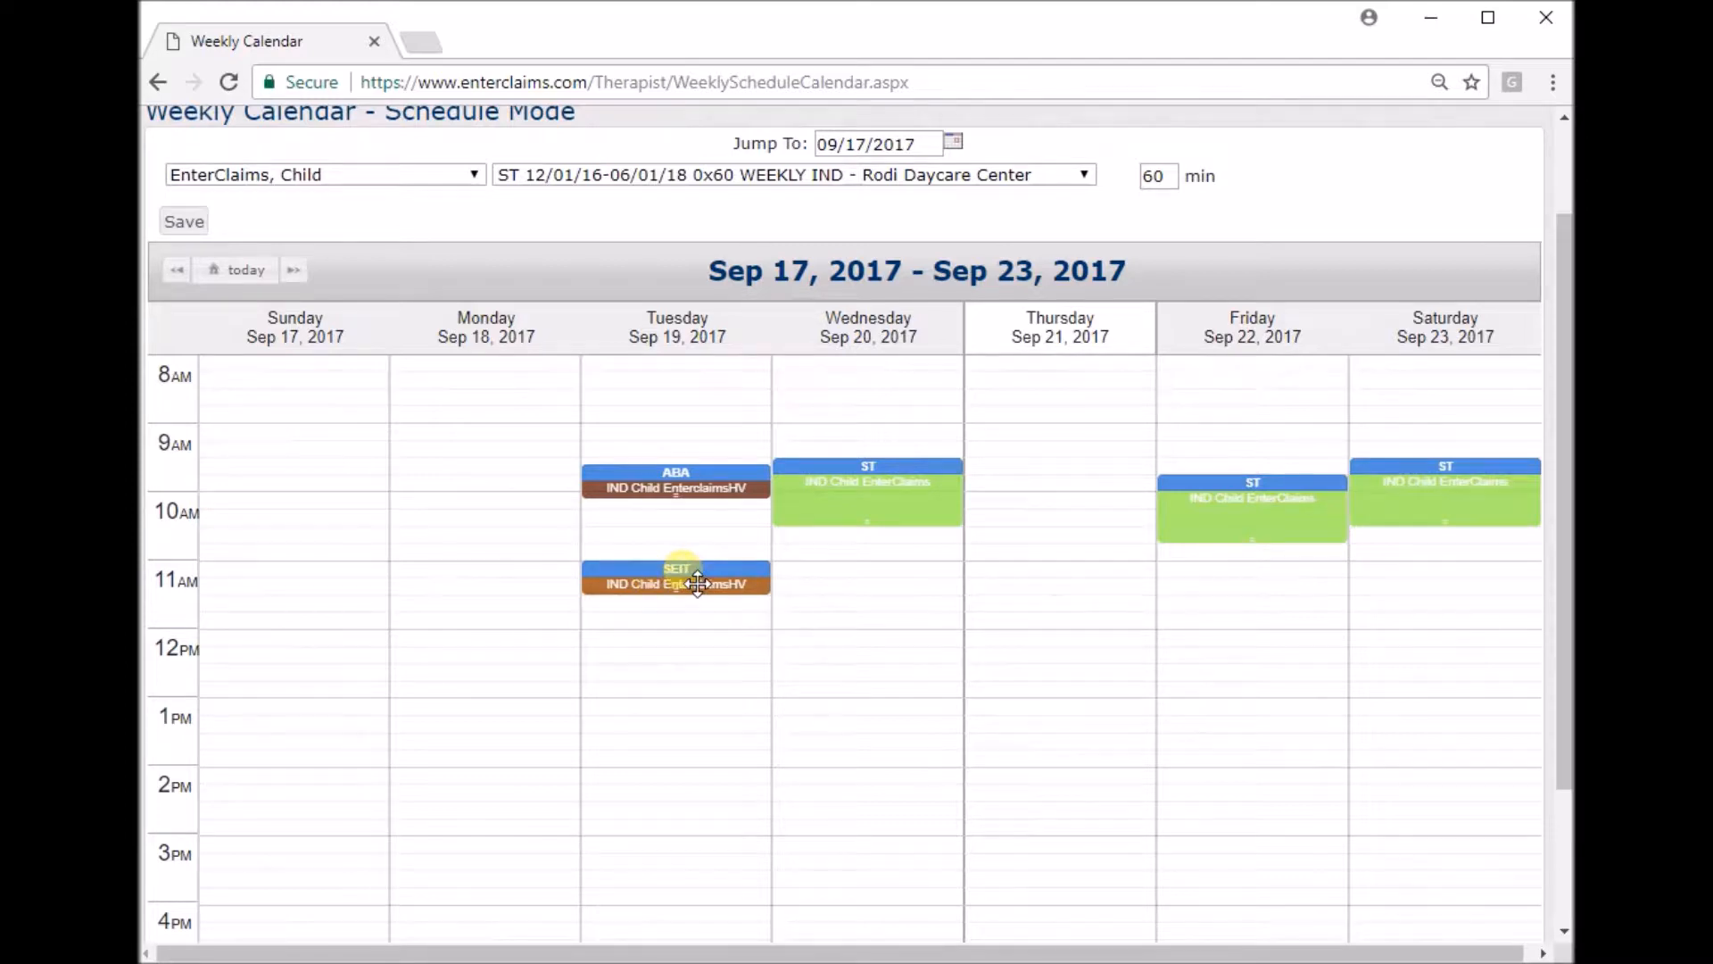
{"action": "left_click", "coordinate": [698, 584]}
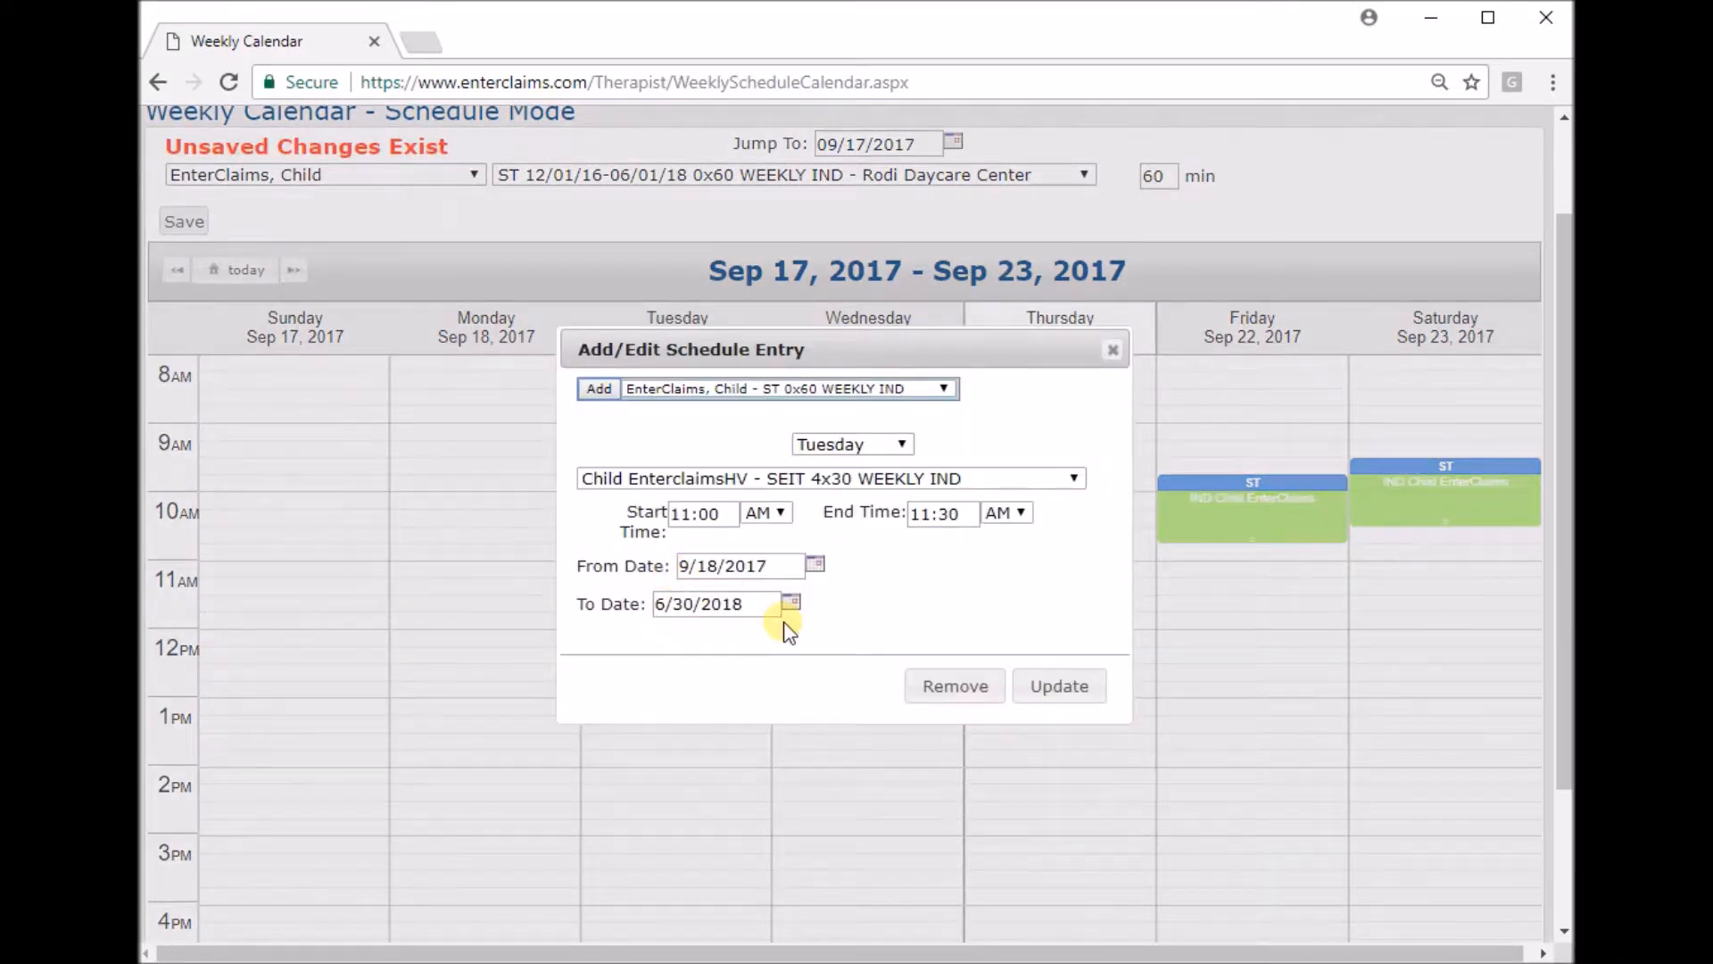
{"action": "left_click", "coordinate": [957, 689]}
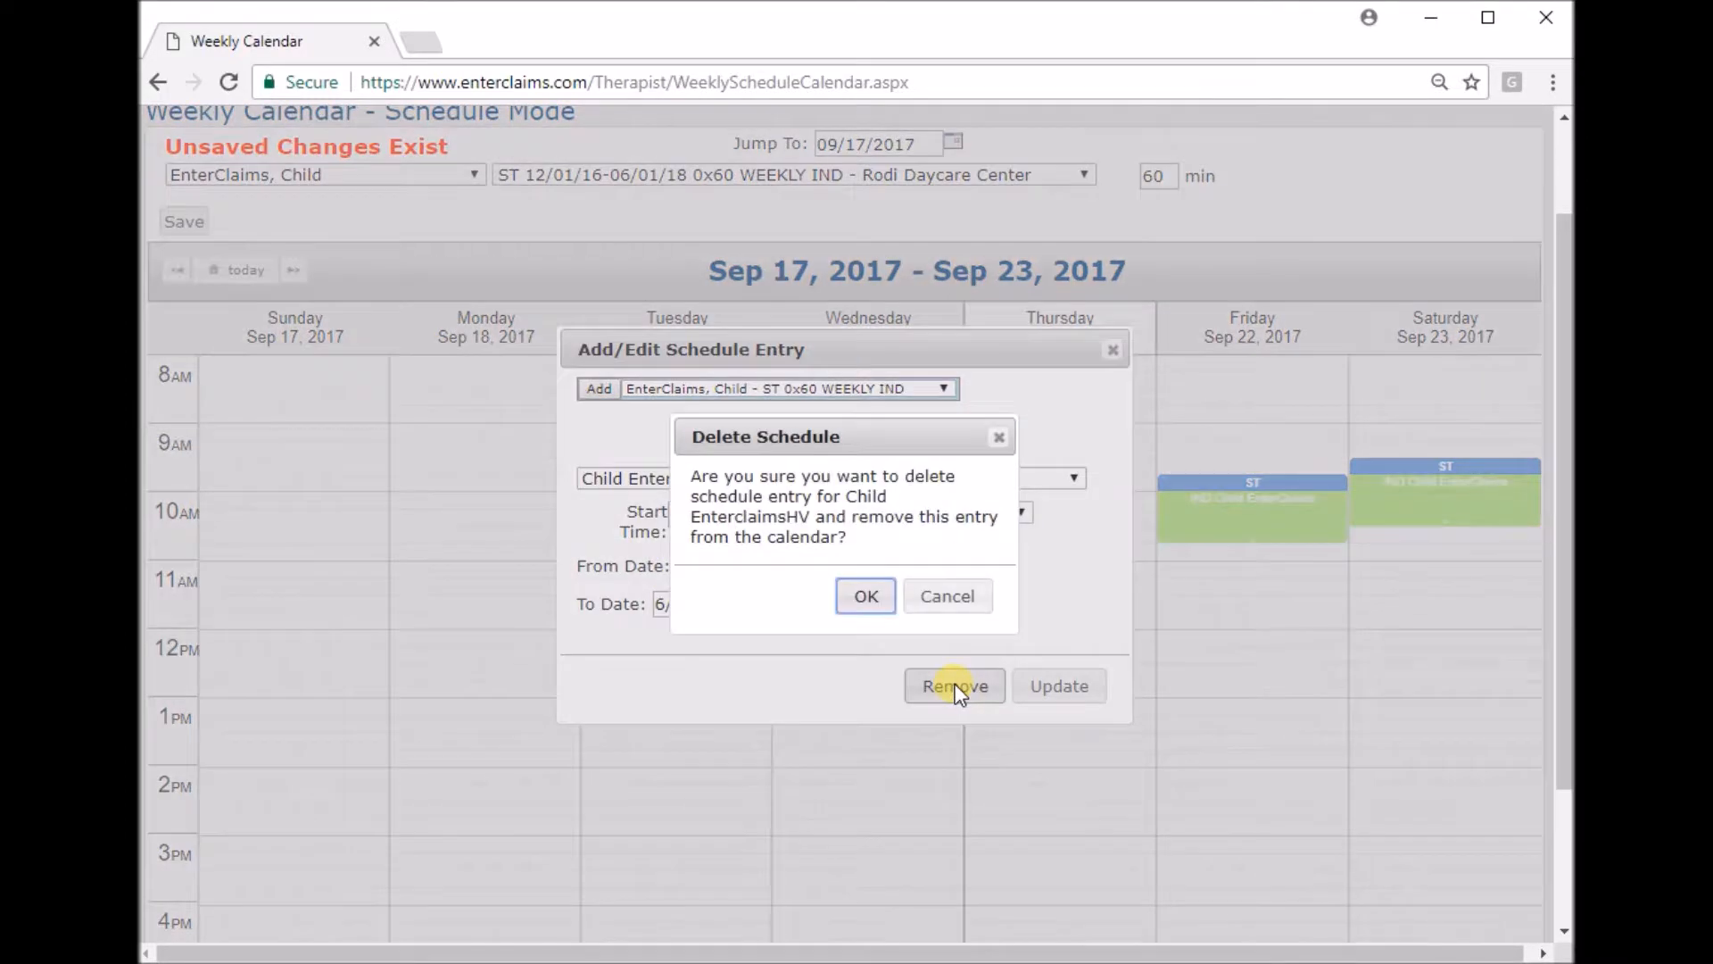
{"action": "left_click", "coordinate": [877, 599]}
{"action": "scroll", "coordinate": [871, 601], "scroll_direction": "up", "scroll_amount": 2}
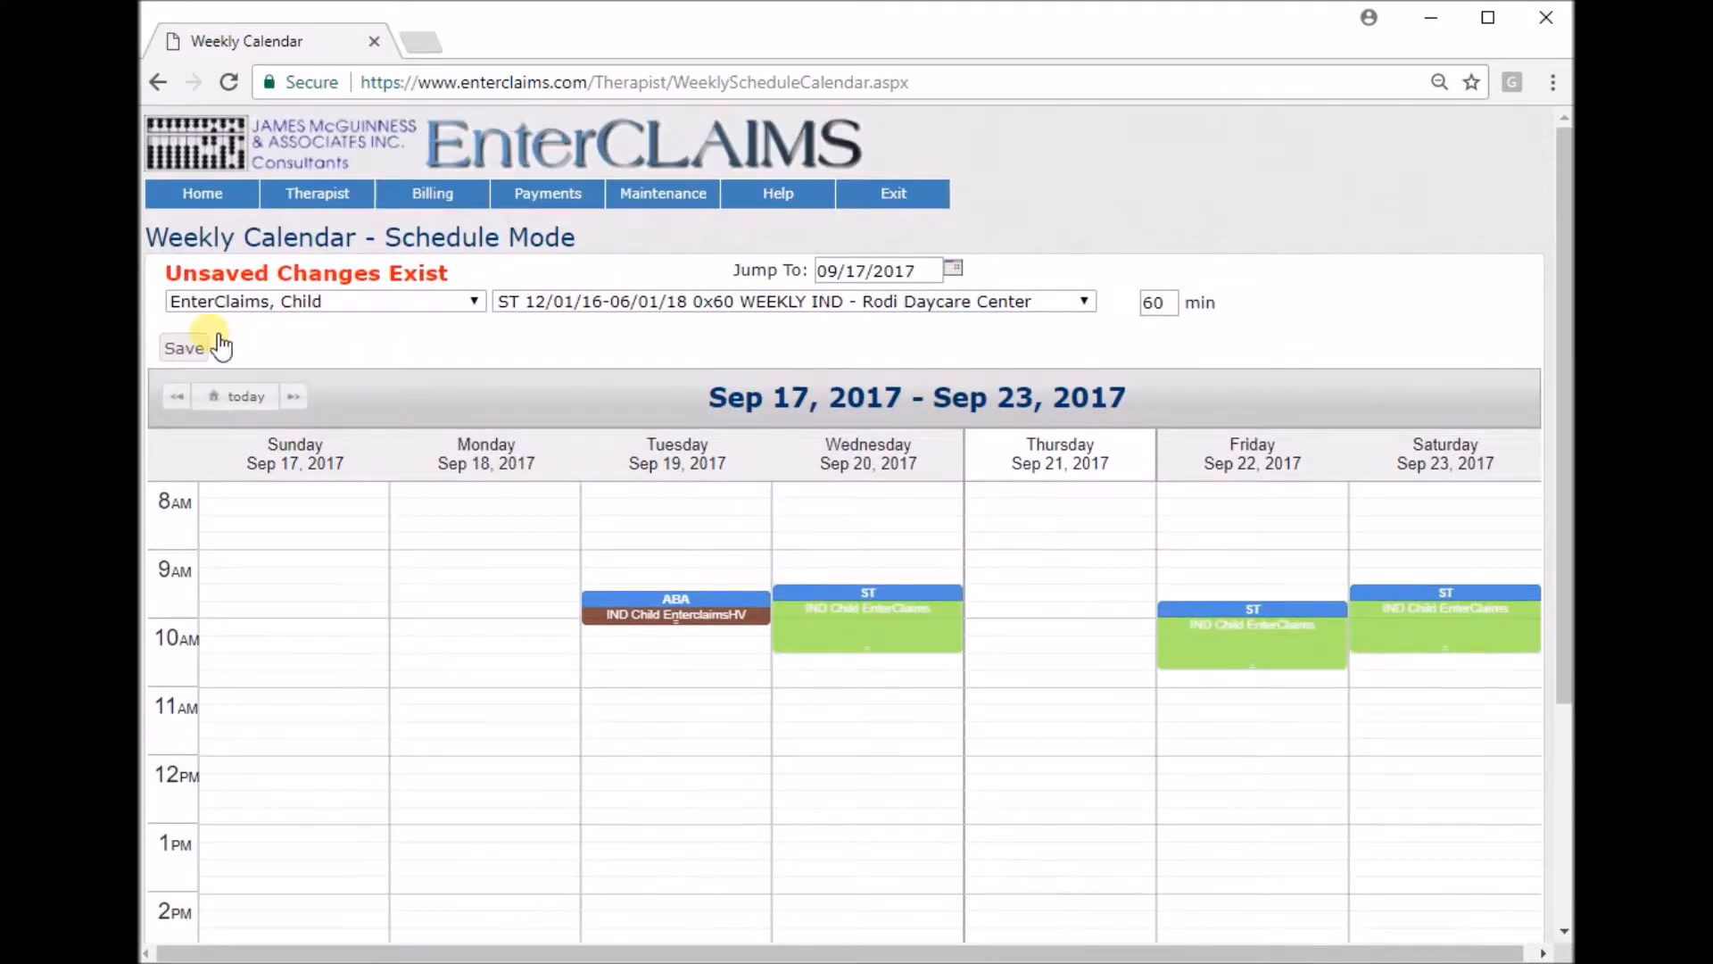
{"action": "left_click", "coordinate": [189, 348]}
{"action": "left_click", "coordinate": [1037, 224]}
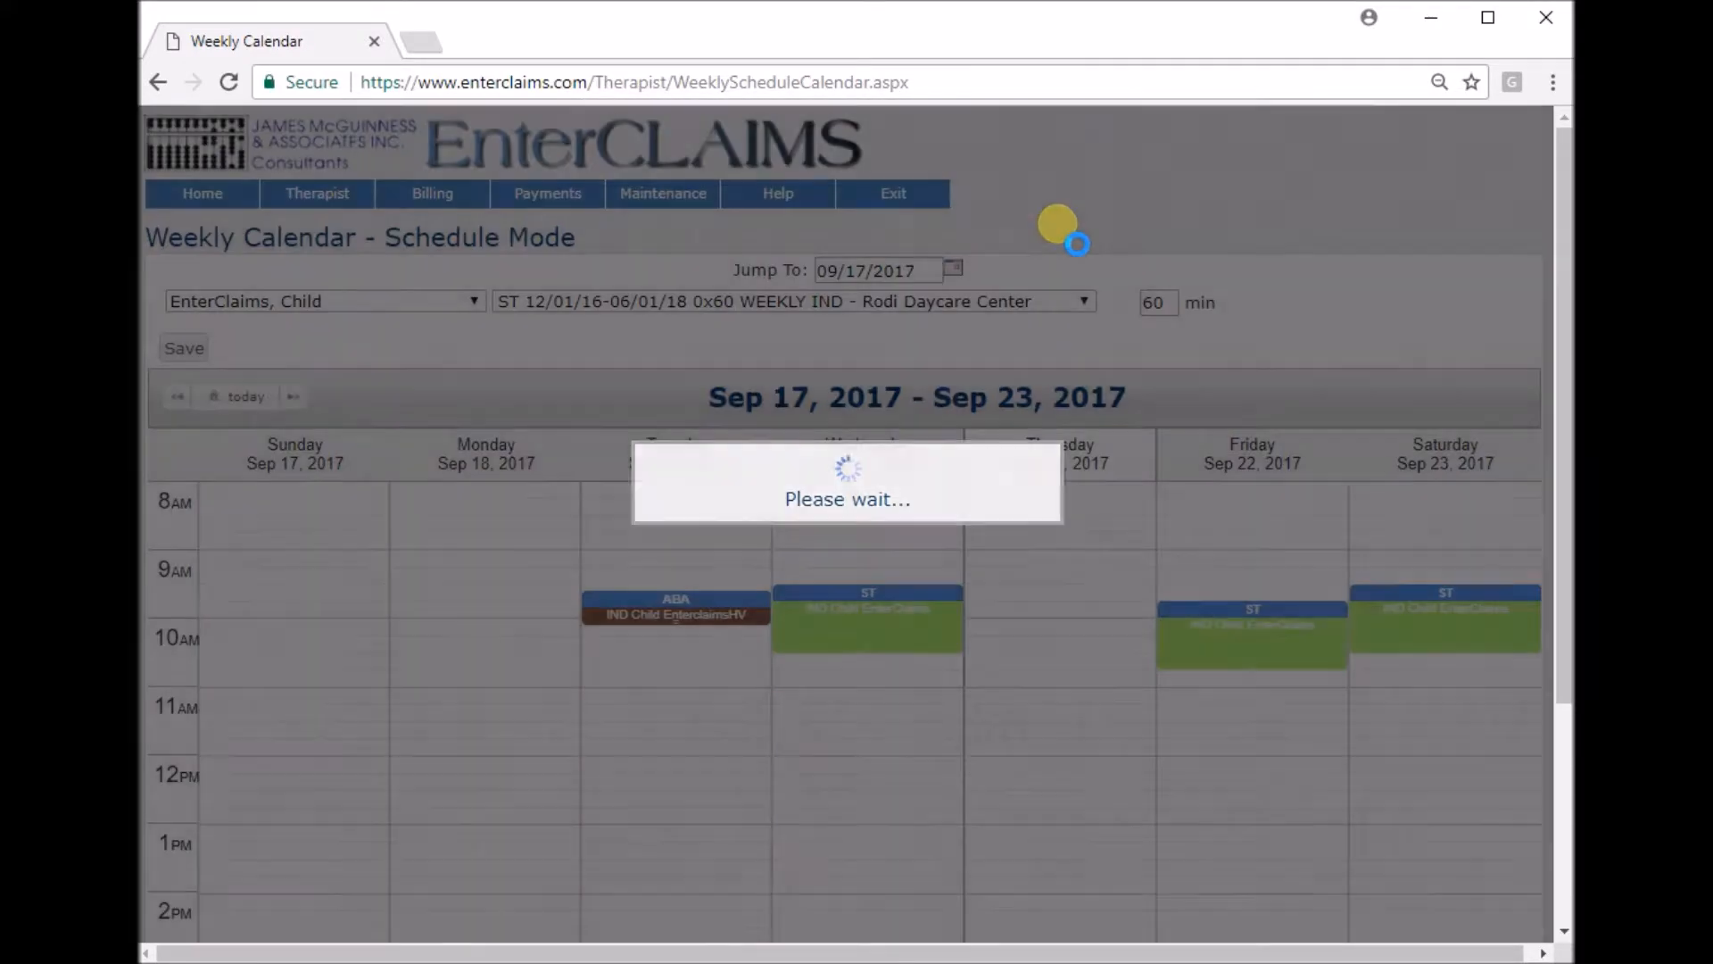
{"action": "scroll", "coordinate": [1071, 230], "scroll_direction": "up", "scroll_amount": 3}
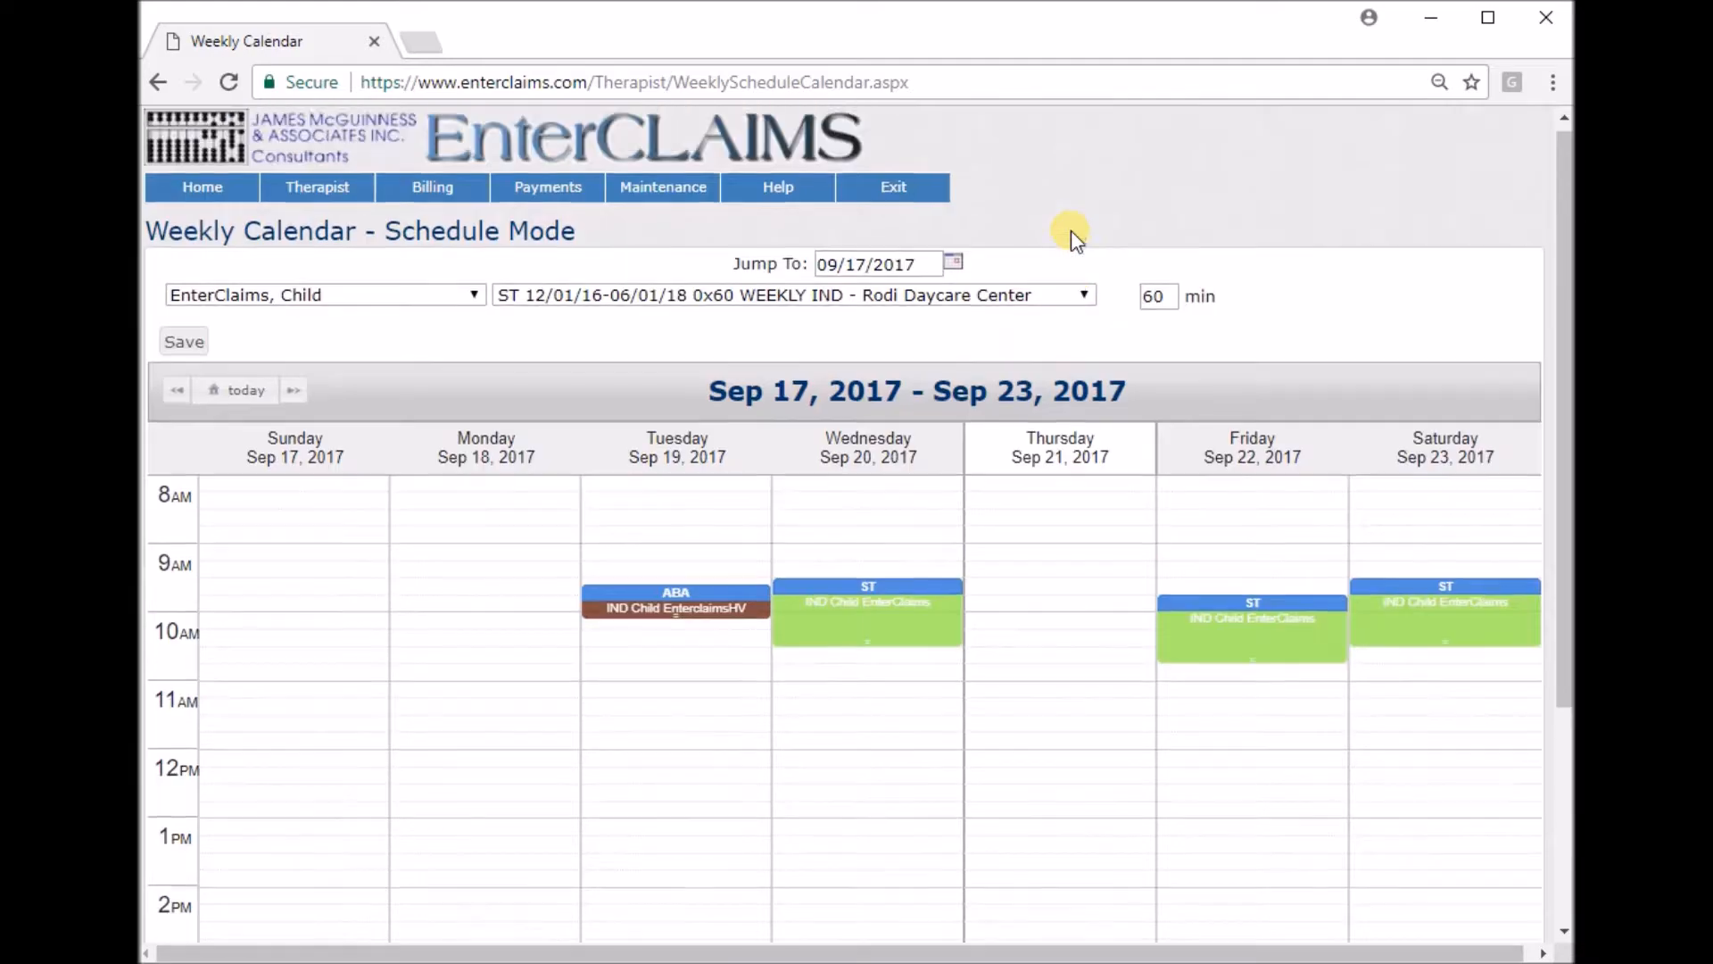
Return to Therapist Home and open attendance for the EnterclaimsLI, Child 09/01/17-06/30/18 1x30 WEEKLY IND case.
{"action": "left_click", "coordinate": [241, 203]}
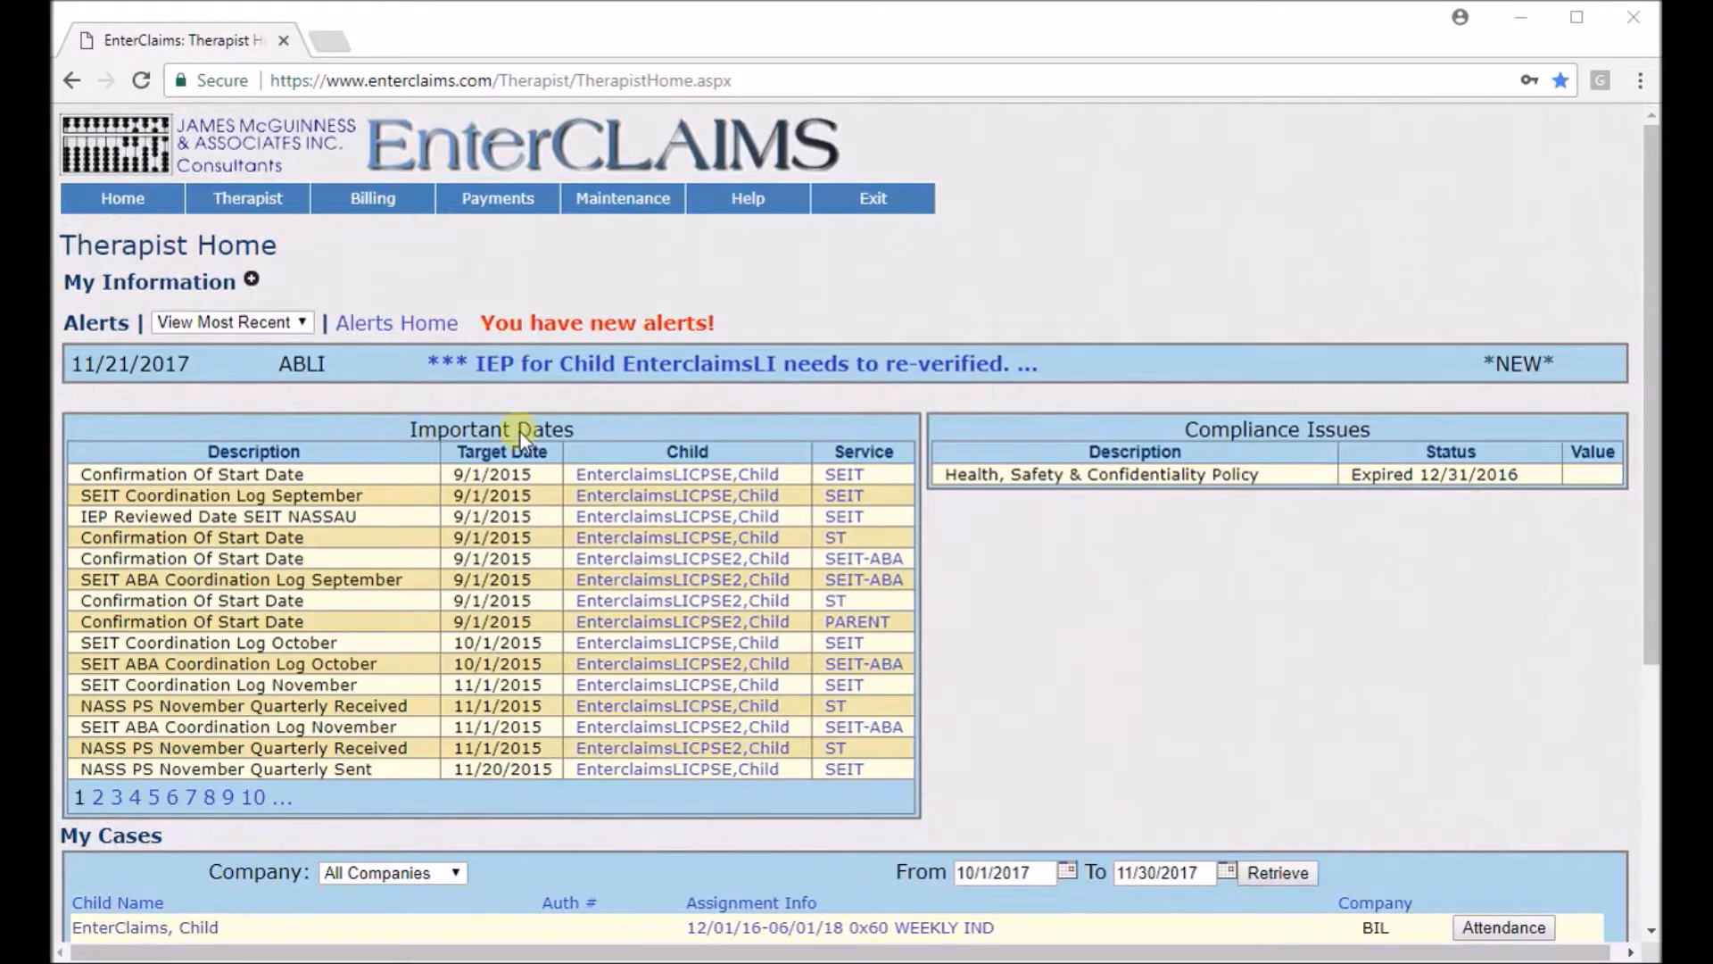
{"action": "left_click", "coordinate": [125, 196]}
{"action": "scroll", "coordinate": [528, 297], "scroll_direction": "down", "scroll_amount": 5}
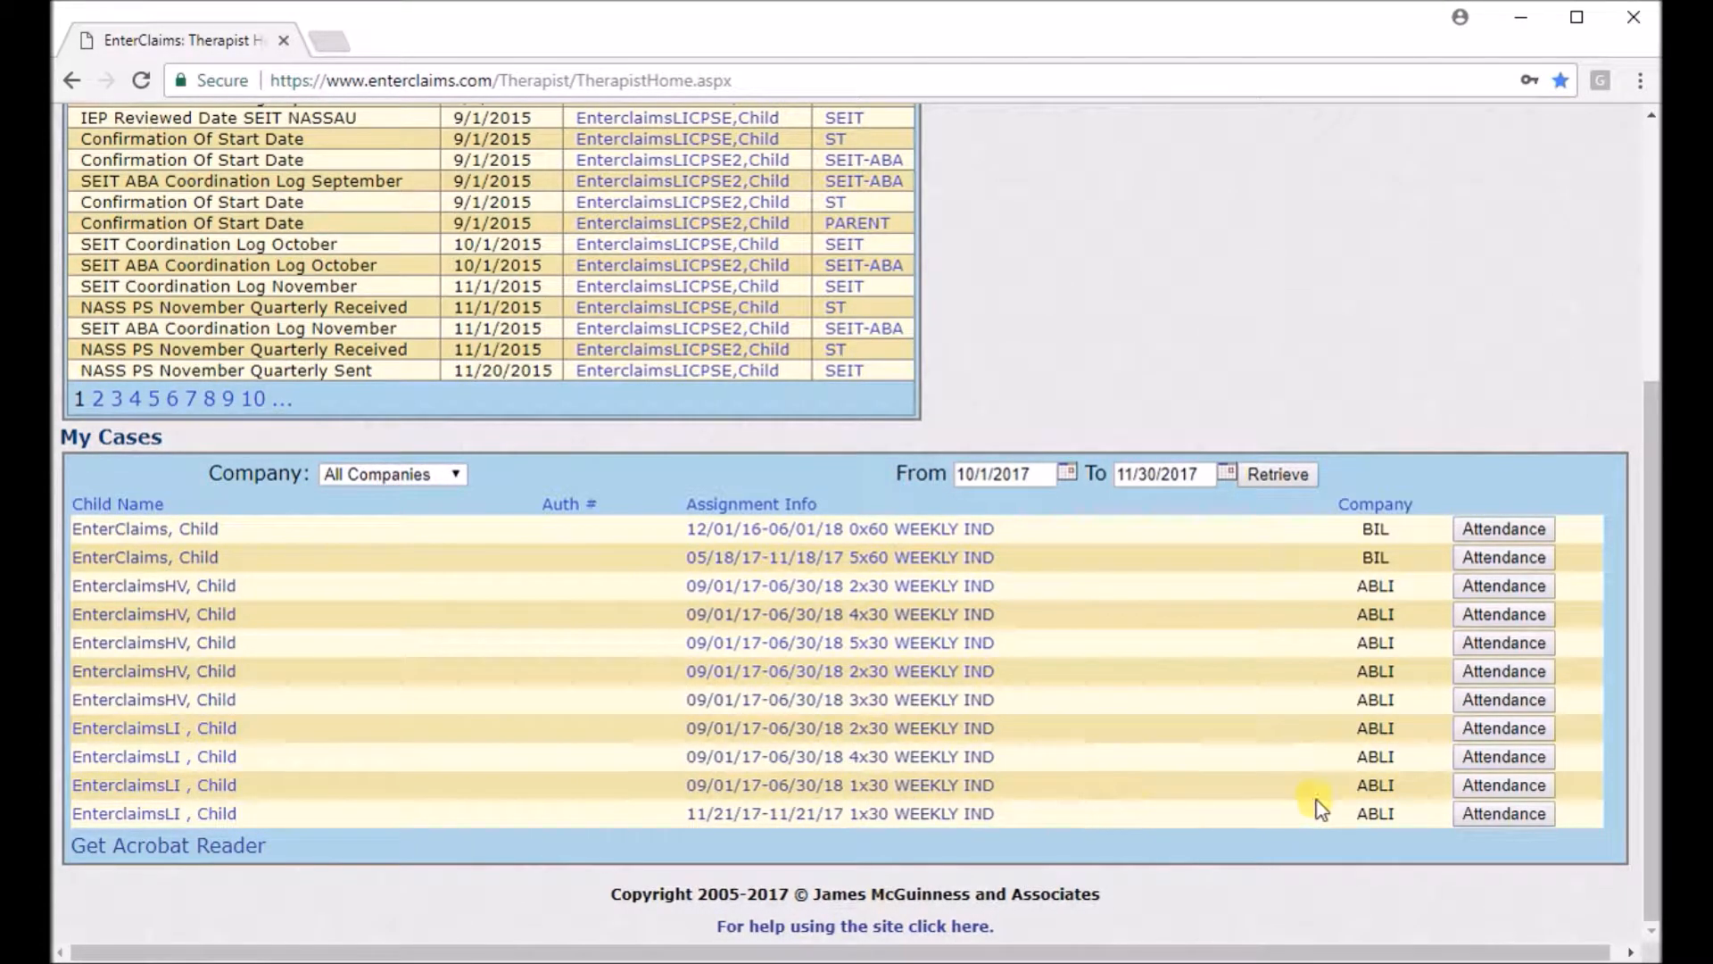
{"action": "left_click", "coordinate": [1516, 787]}
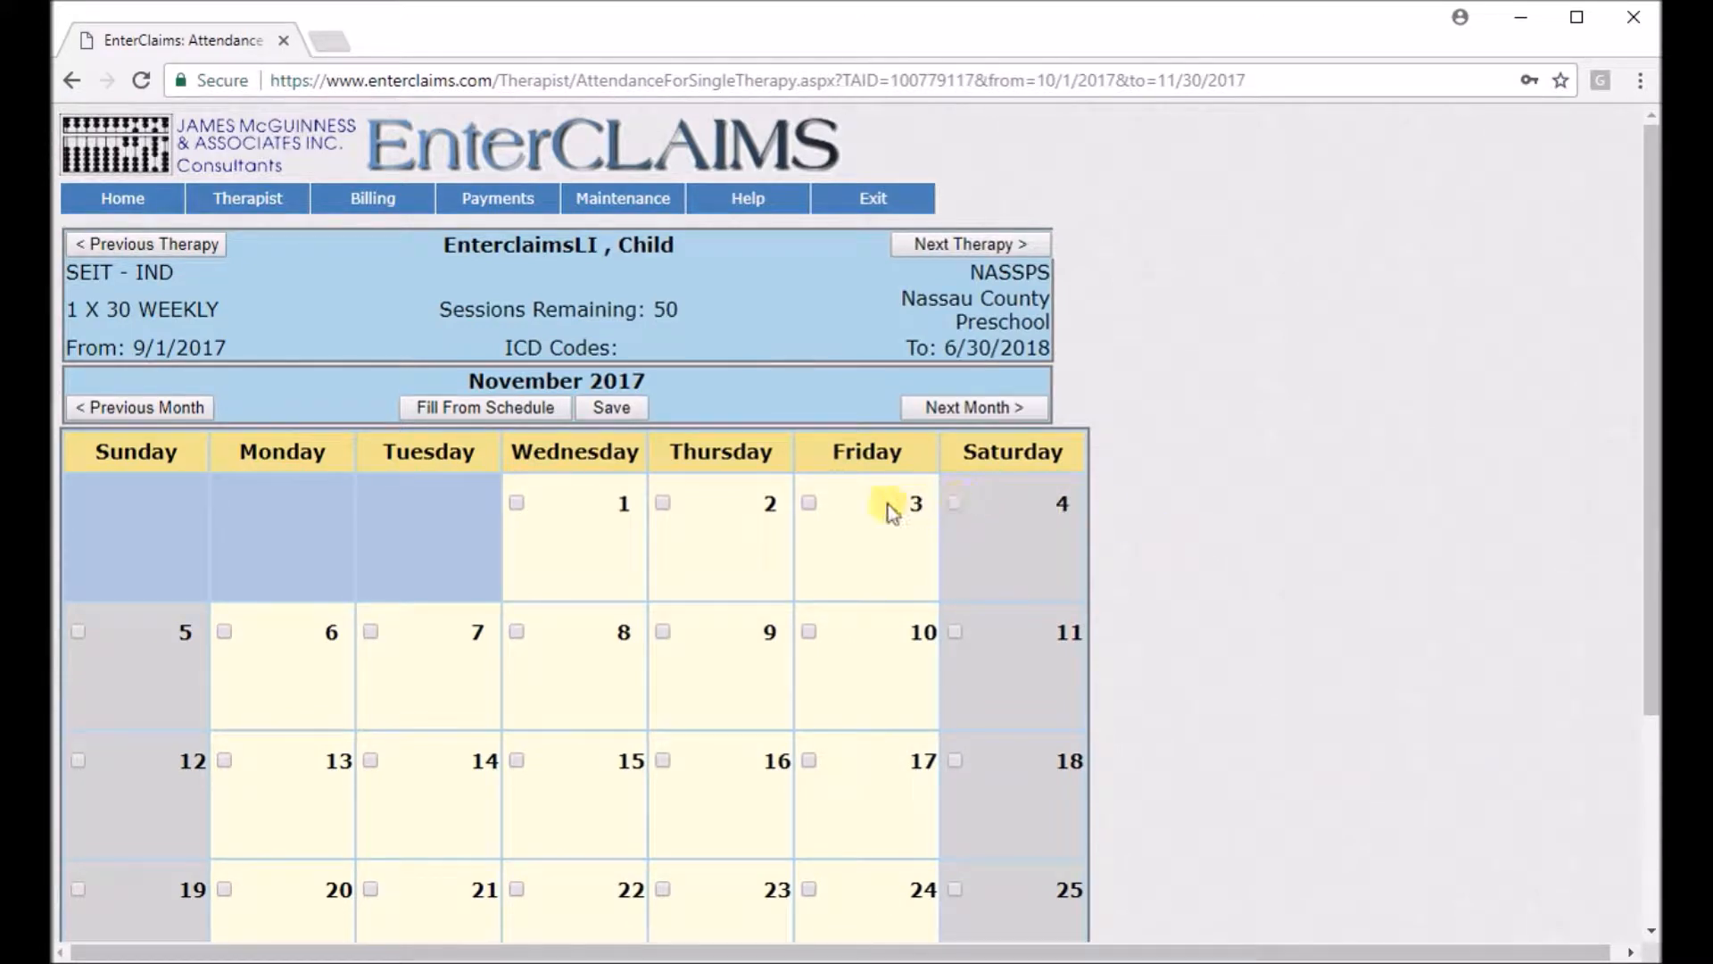
Mark November 1 as attended from 09:00 AM to 10:00 AM with type code Provided.
{"action": "left_click", "coordinate": [516, 503]}
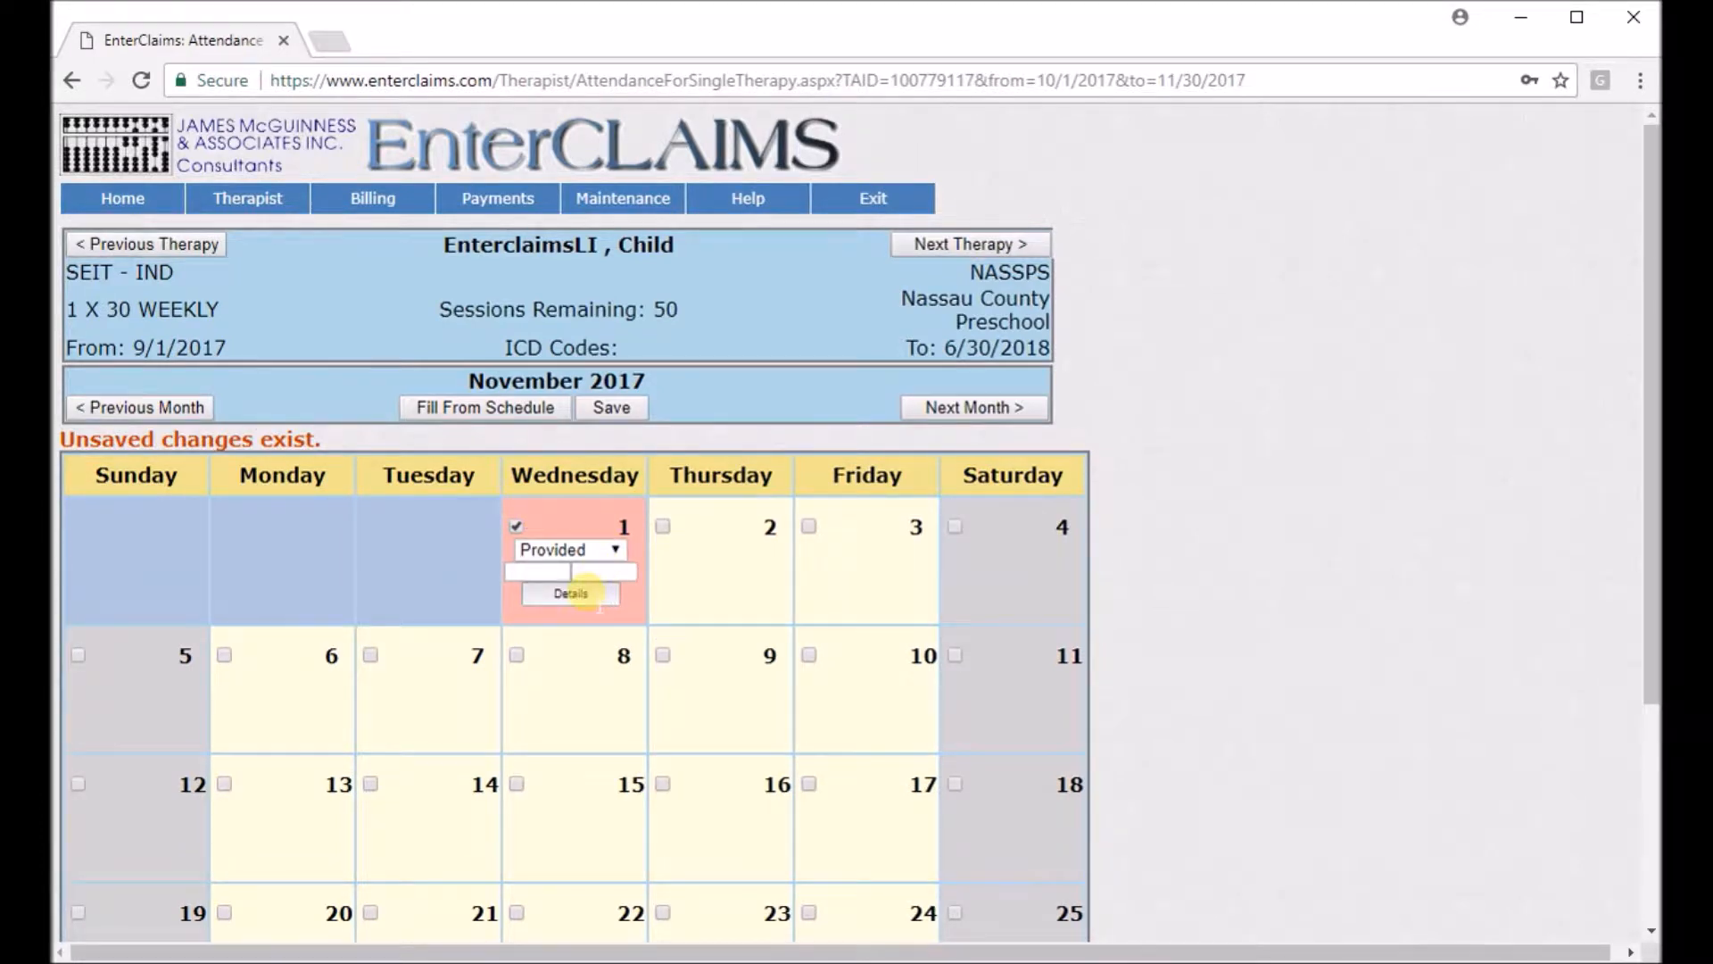
{"action": "left_click", "coordinate": [571, 594]}
{"action": "left_click", "coordinate": [607, 333]}
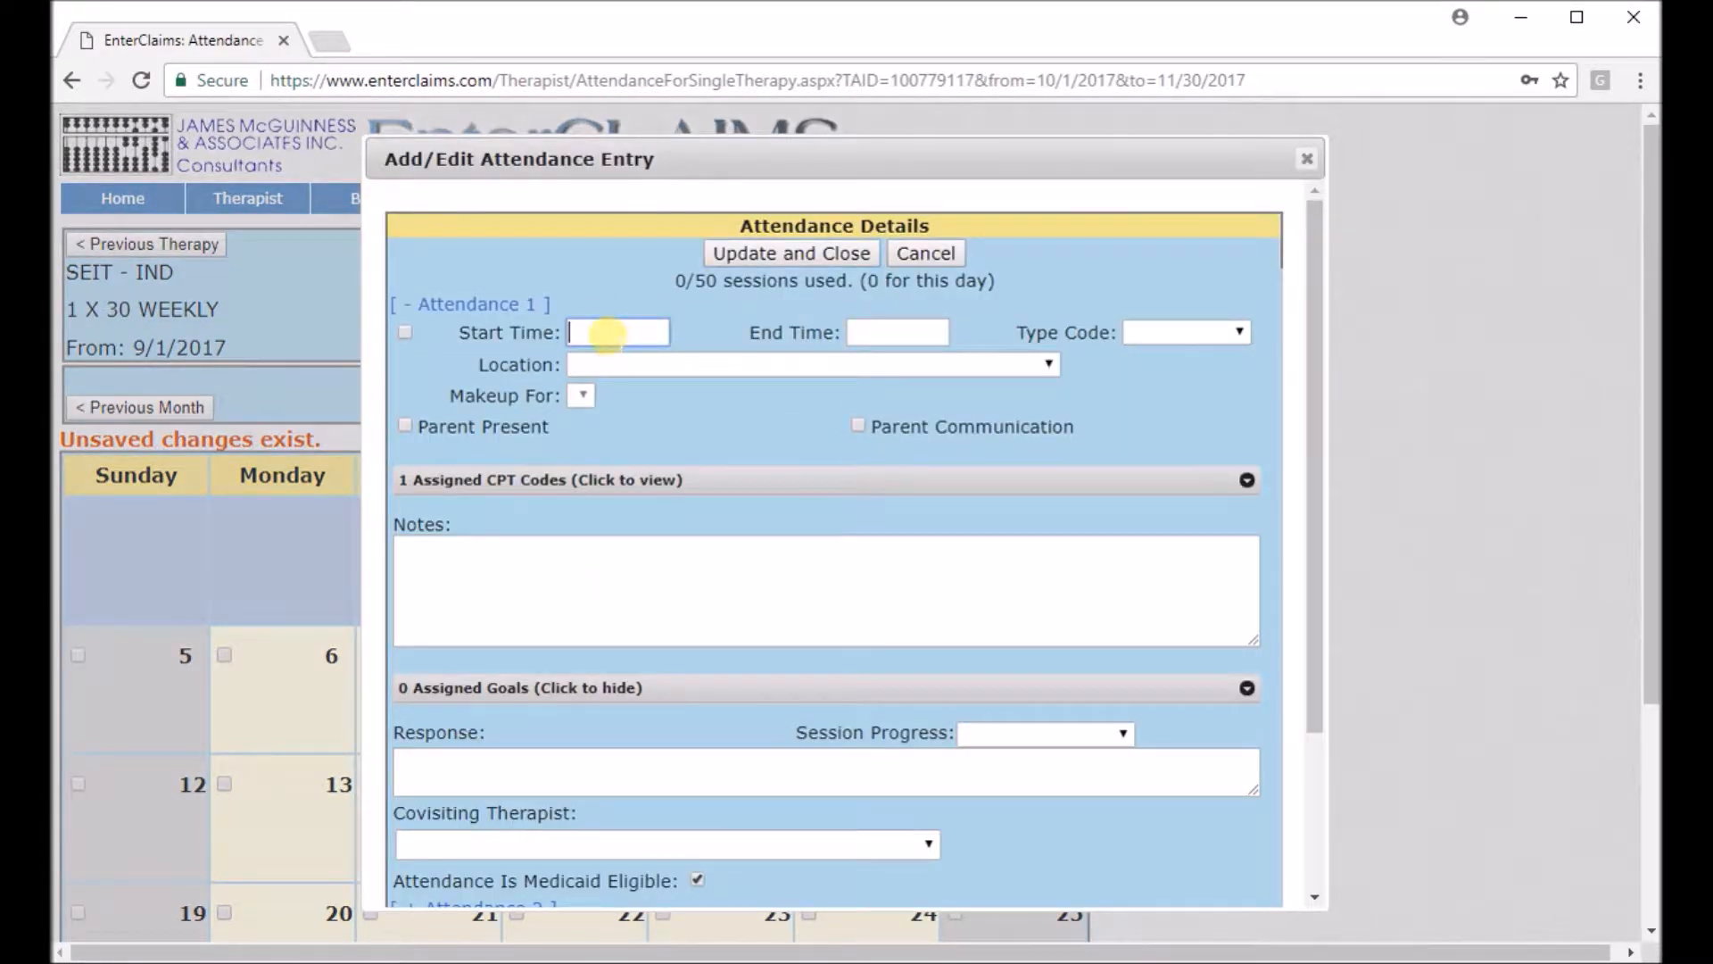
{"action": "type", "text": ")"}
{"action": "type", "text": ":99"}
{"action": "type", "text": "00"}
{"action": "key", "text": "Tab"}
{"action": "type", "text": "10:00 AM"}
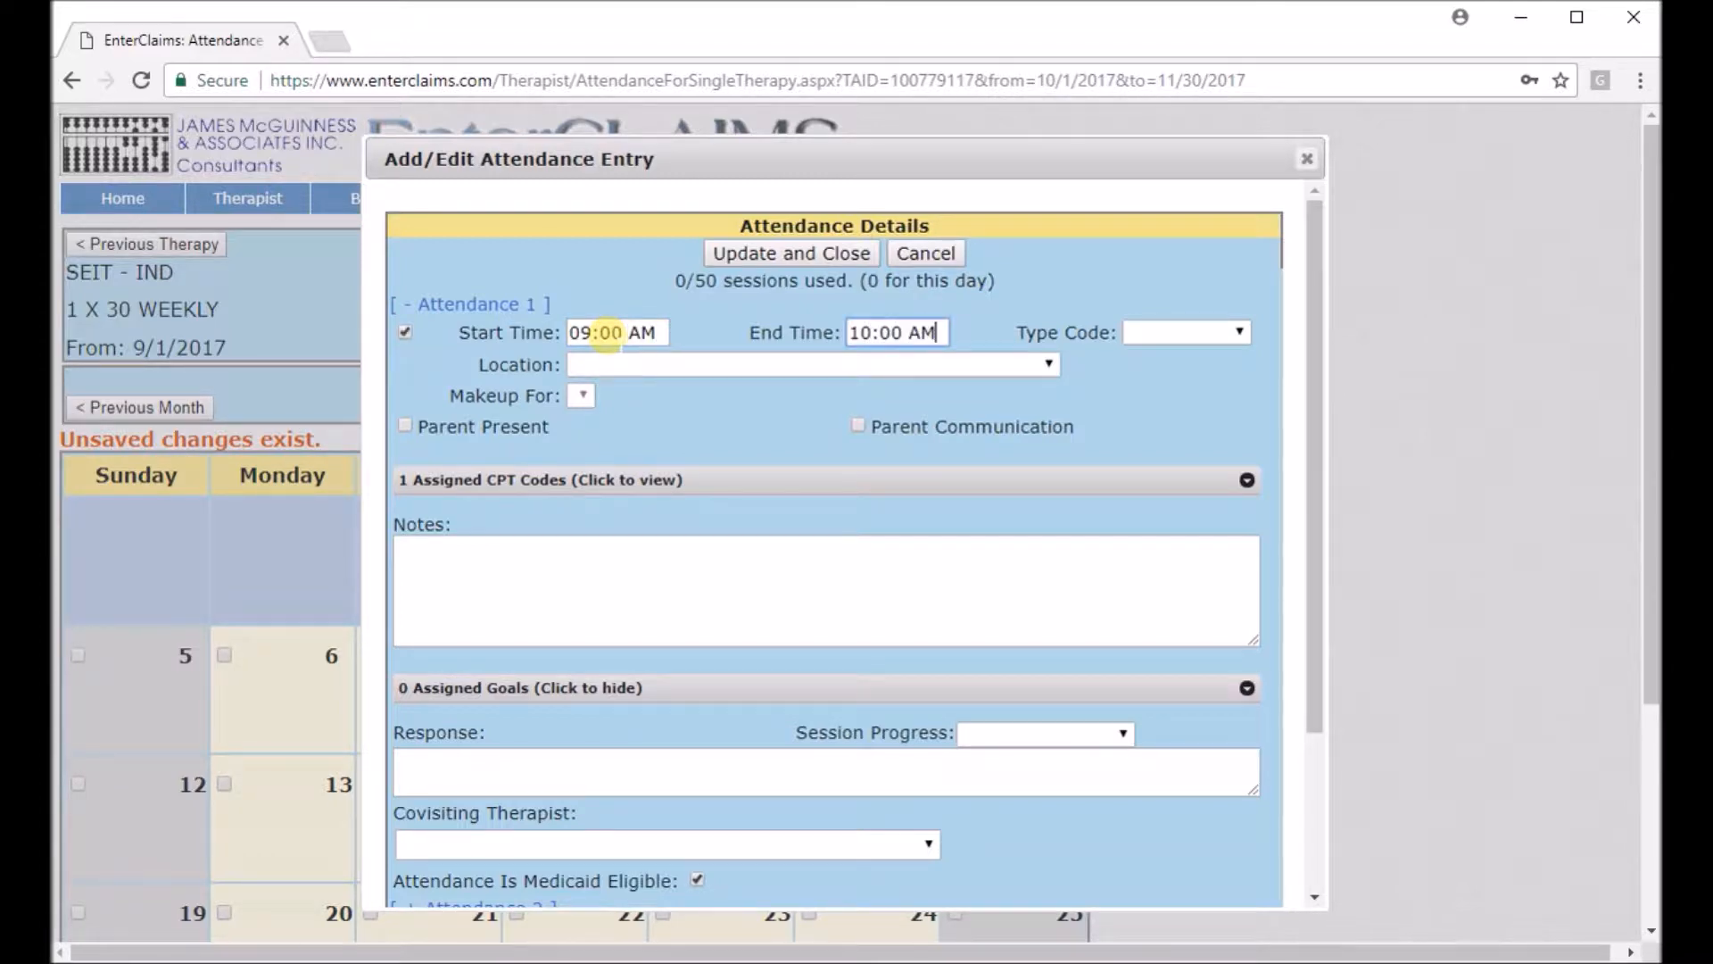
{"action": "left_click", "coordinate": [1186, 340]}
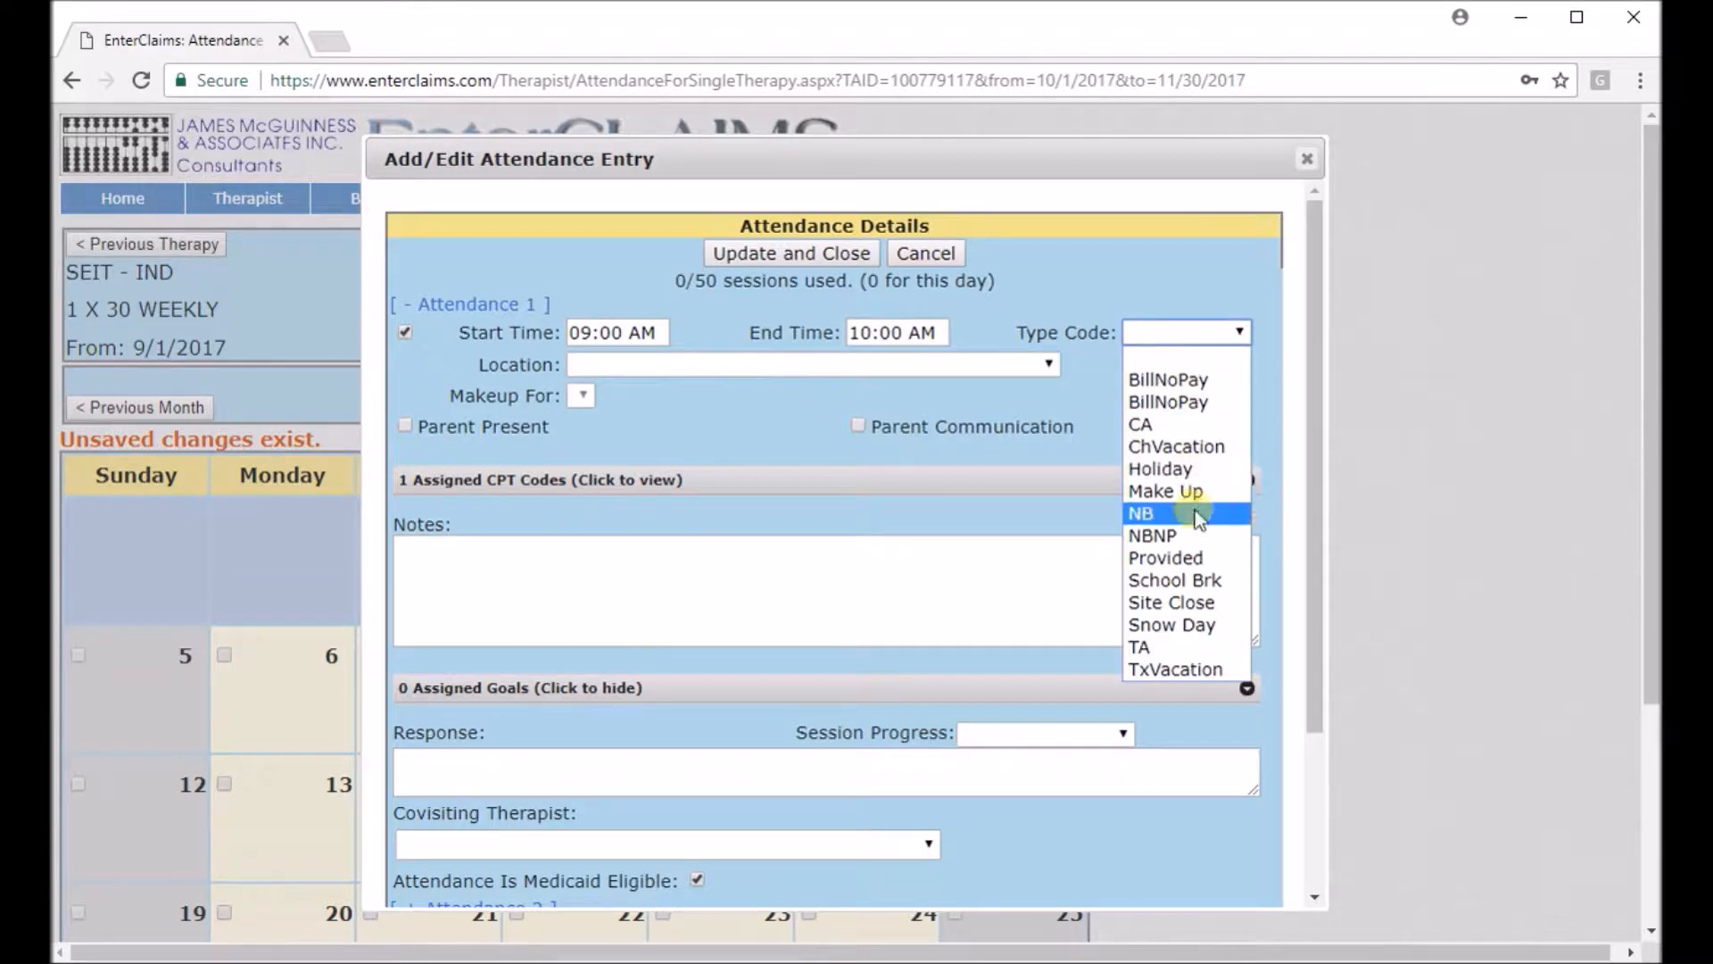
{"action": "left_click", "coordinate": [1194, 558]}
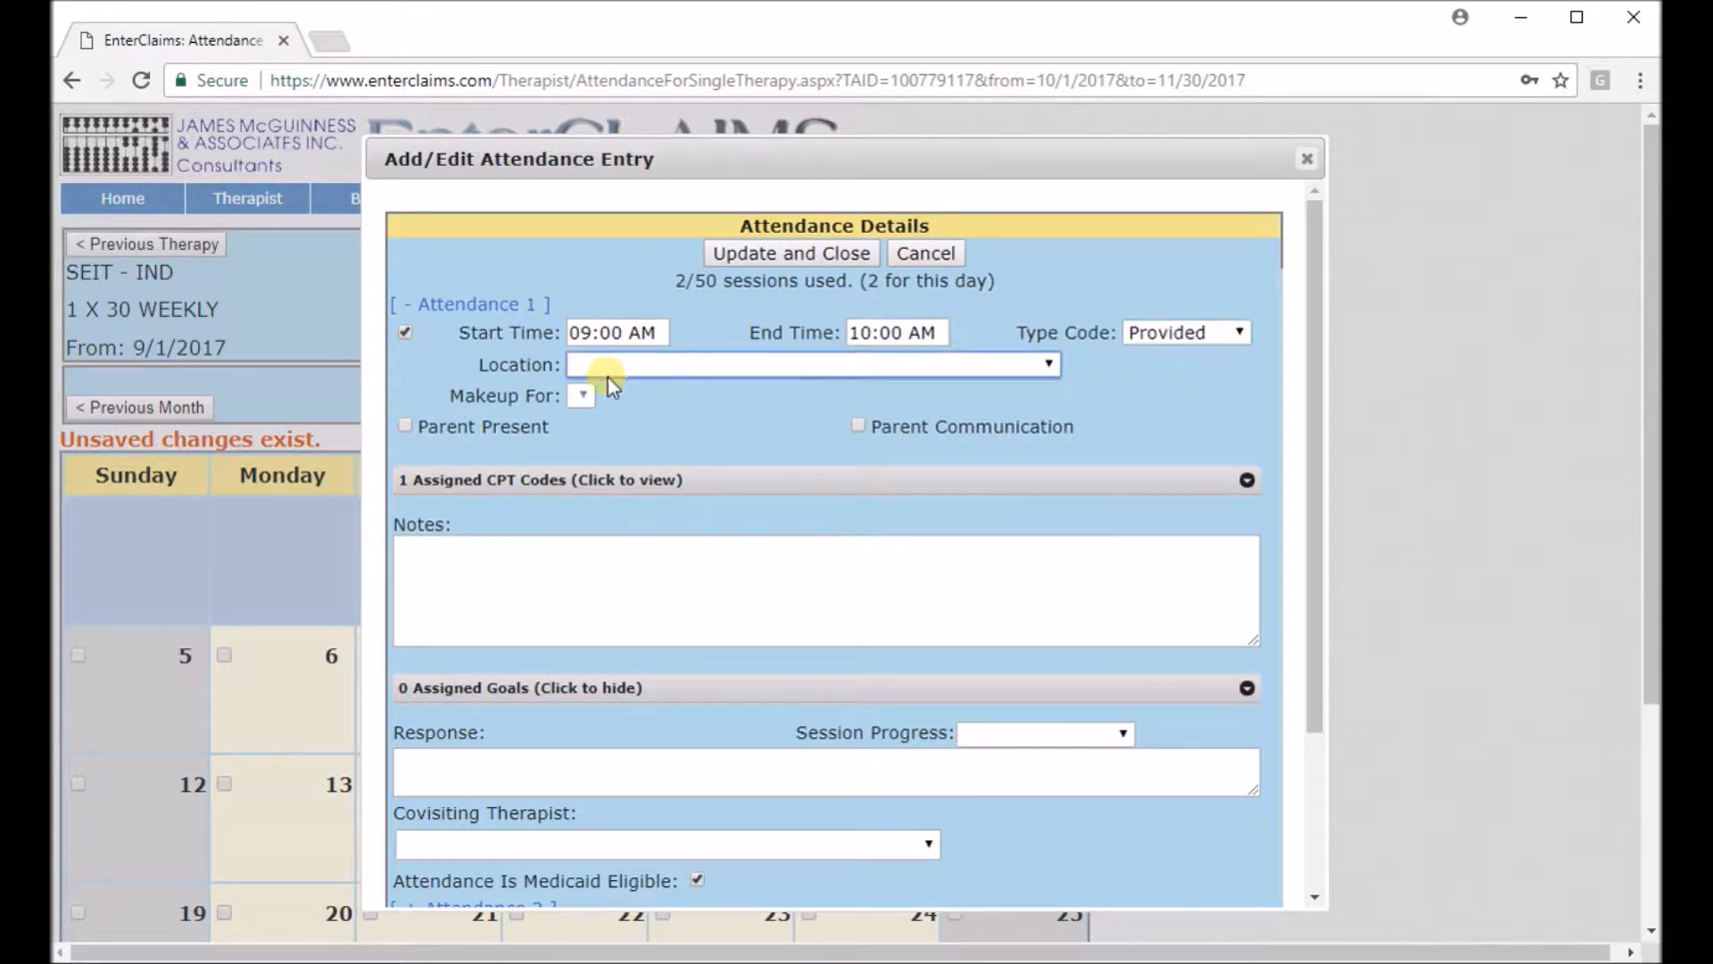
{"action": "left_click", "coordinate": [1247, 481]}
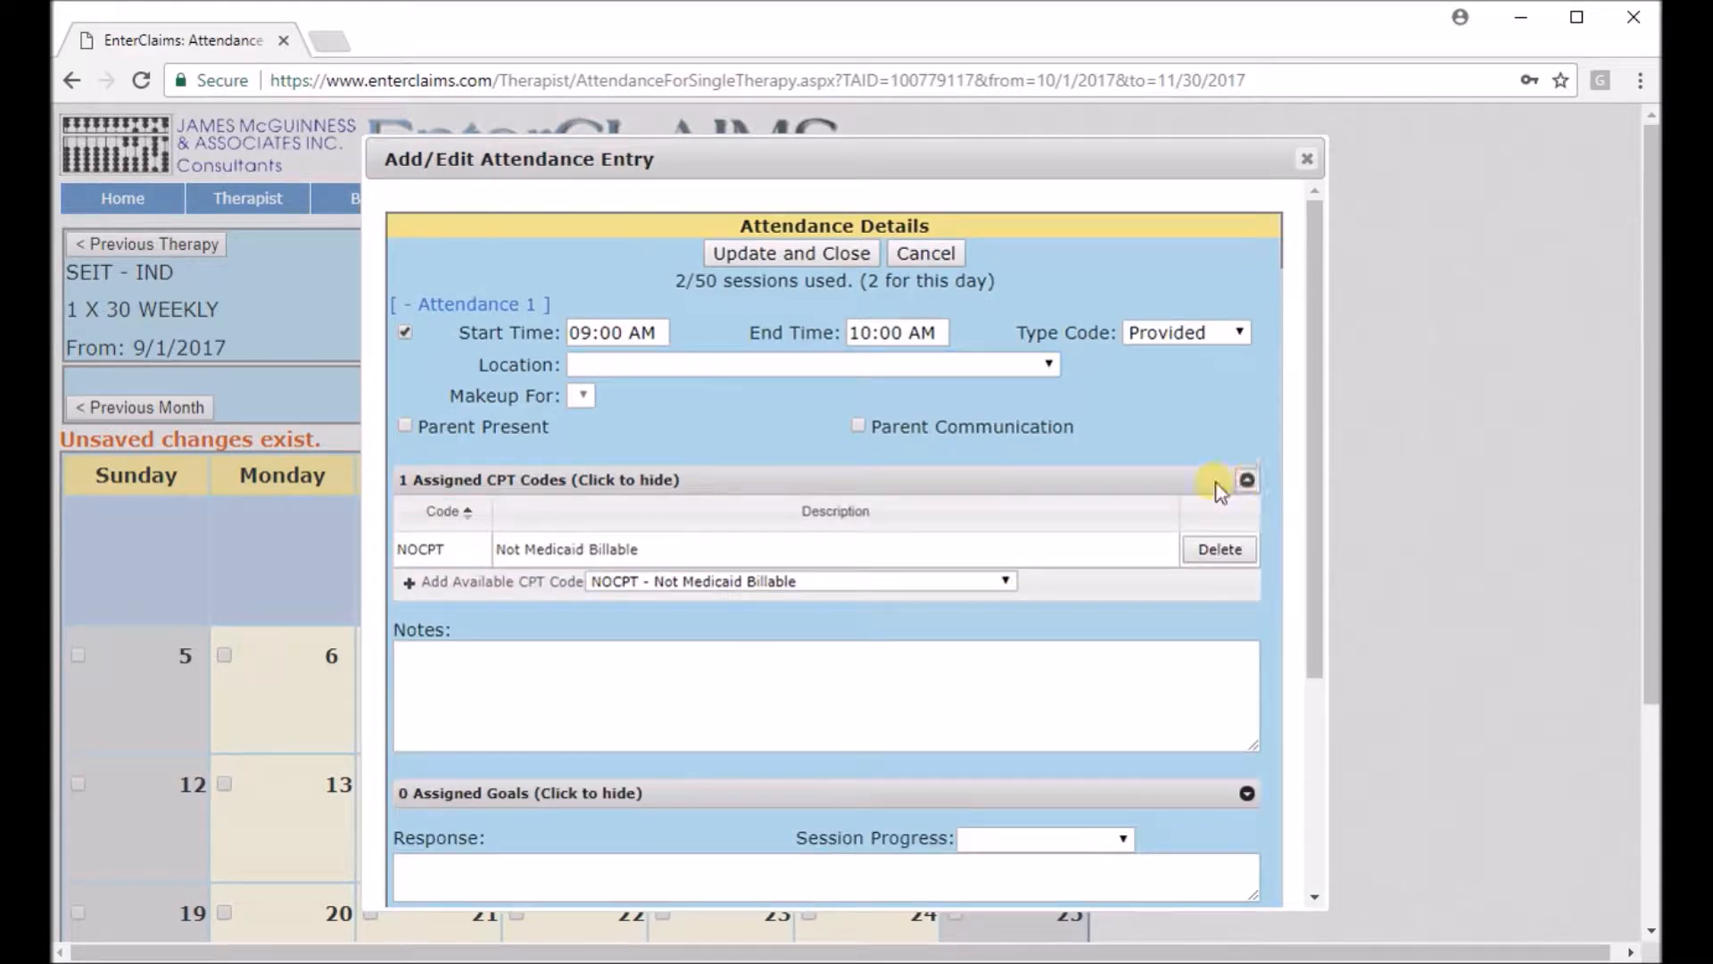
{"action": "left_click", "coordinate": [427, 583]}
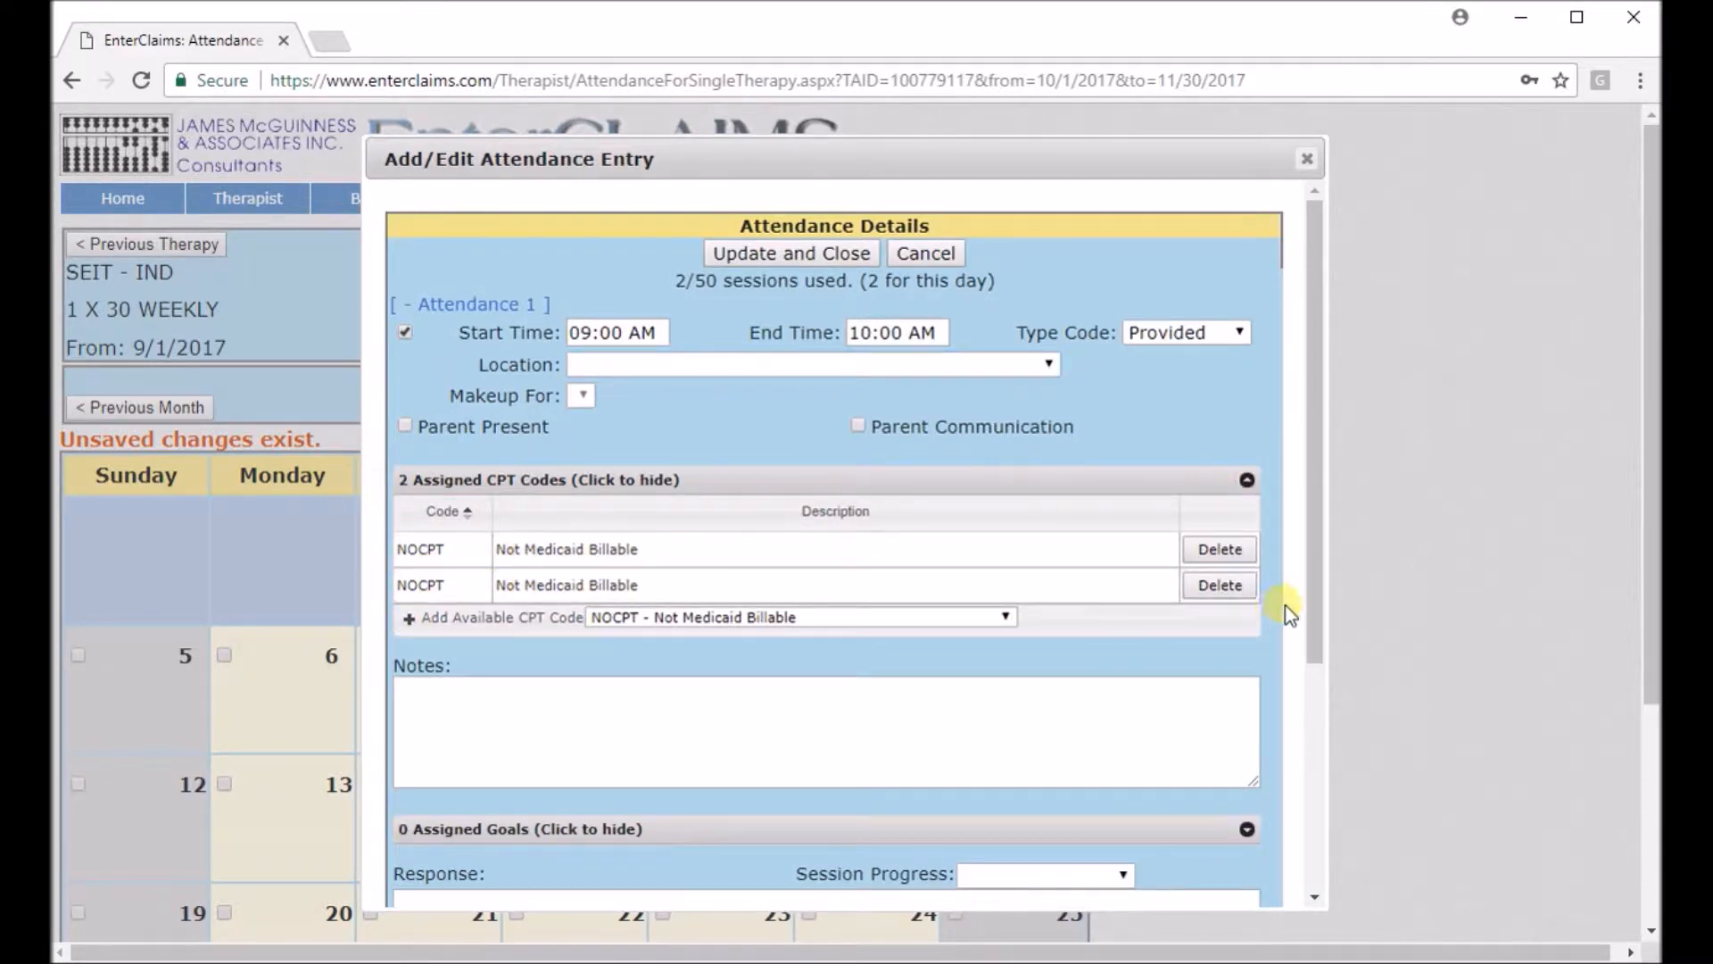
{"action": "left_click", "coordinate": [1234, 586]}
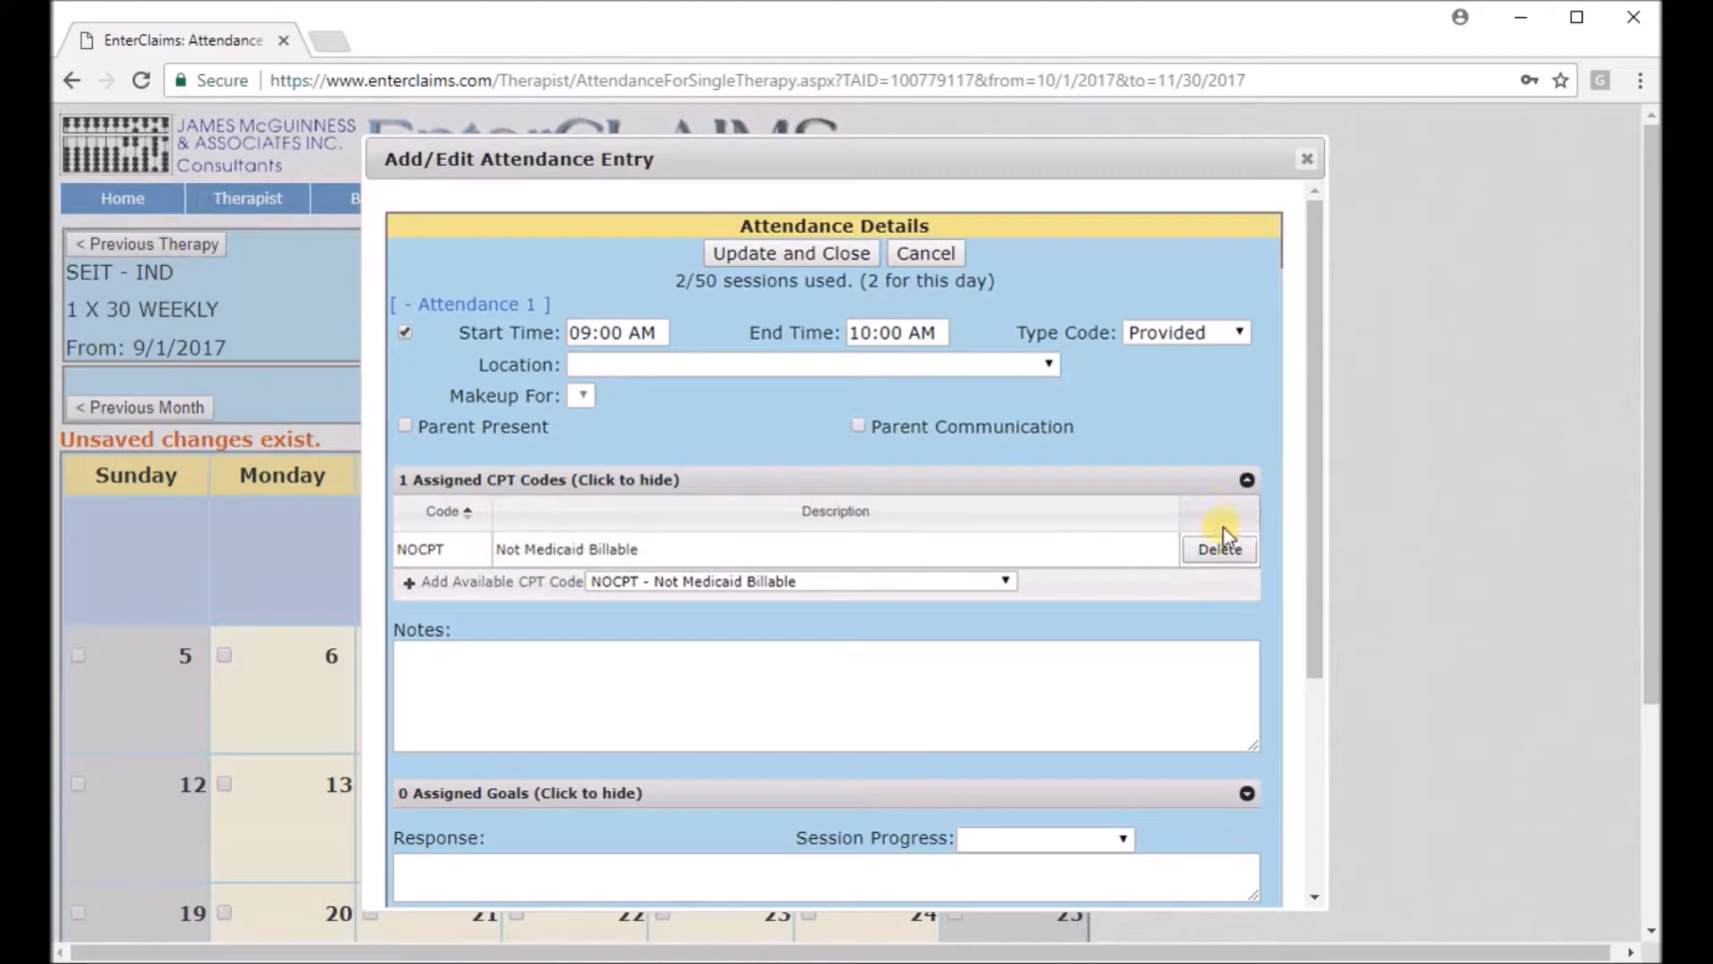
{"action": "left_click", "coordinate": [1247, 481]}
Enter the note "test", session progress Progress and response "test" for the attendance.
{"action": "left_click", "coordinate": [772, 613]}
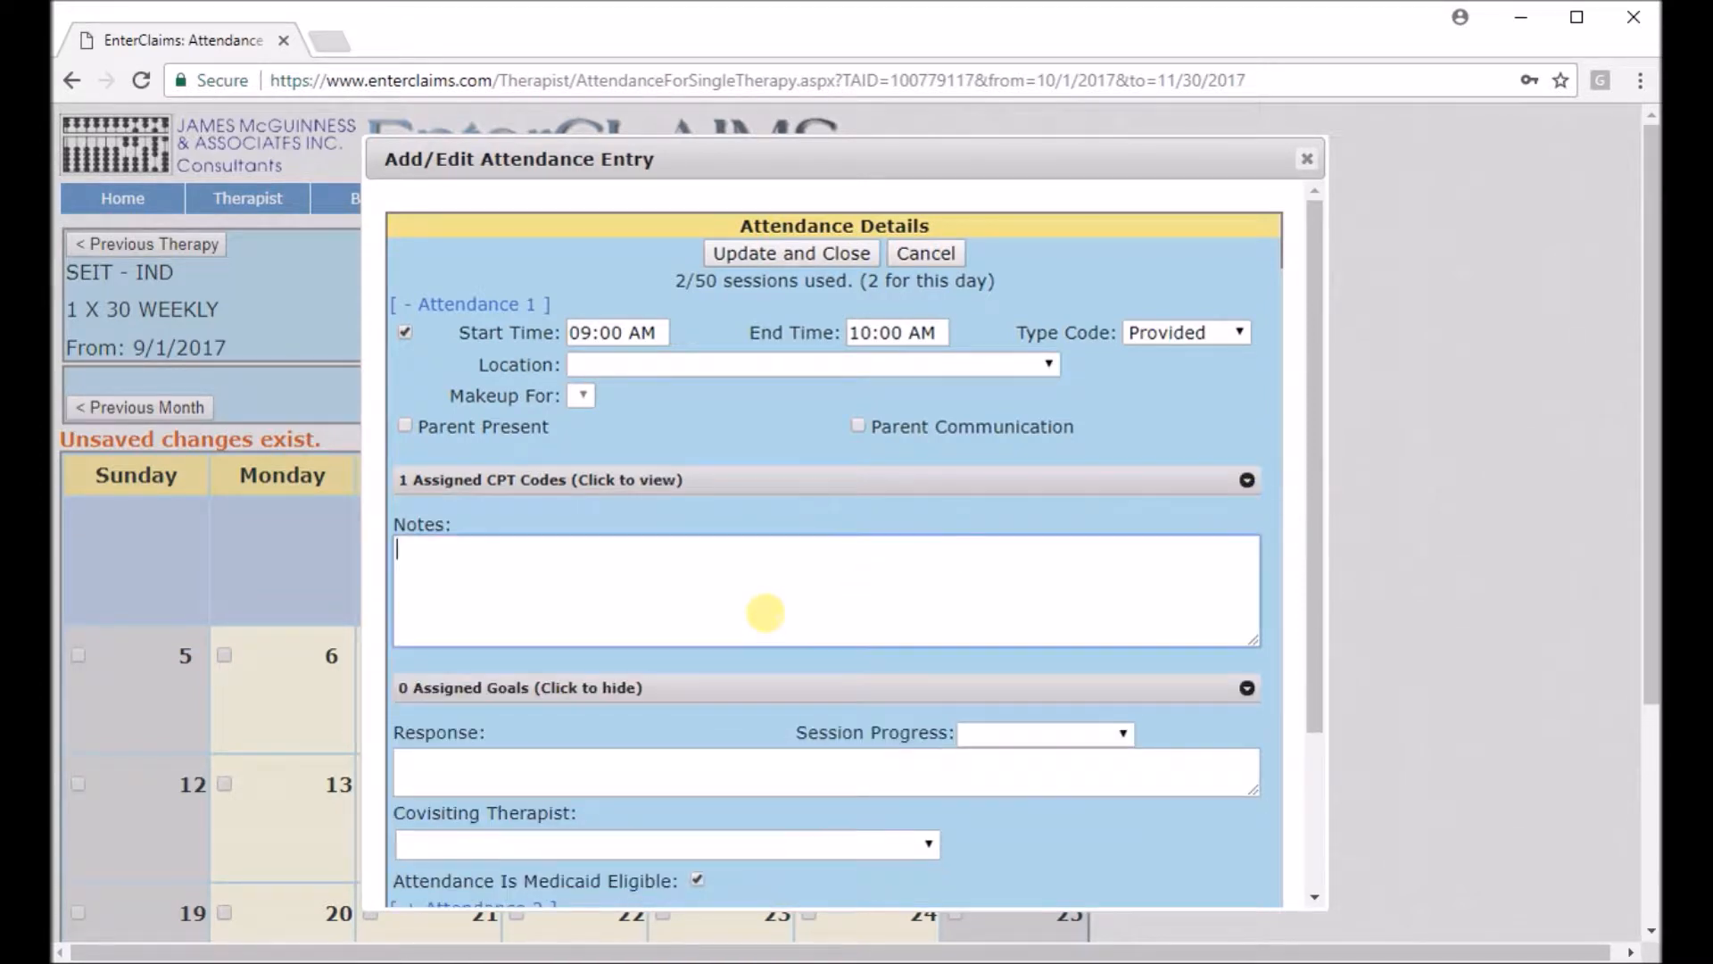
{"action": "type", "text": "tes"}
{"action": "scroll", "coordinate": [740, 610], "scroll_direction": "down", "scroll_amount": 3}
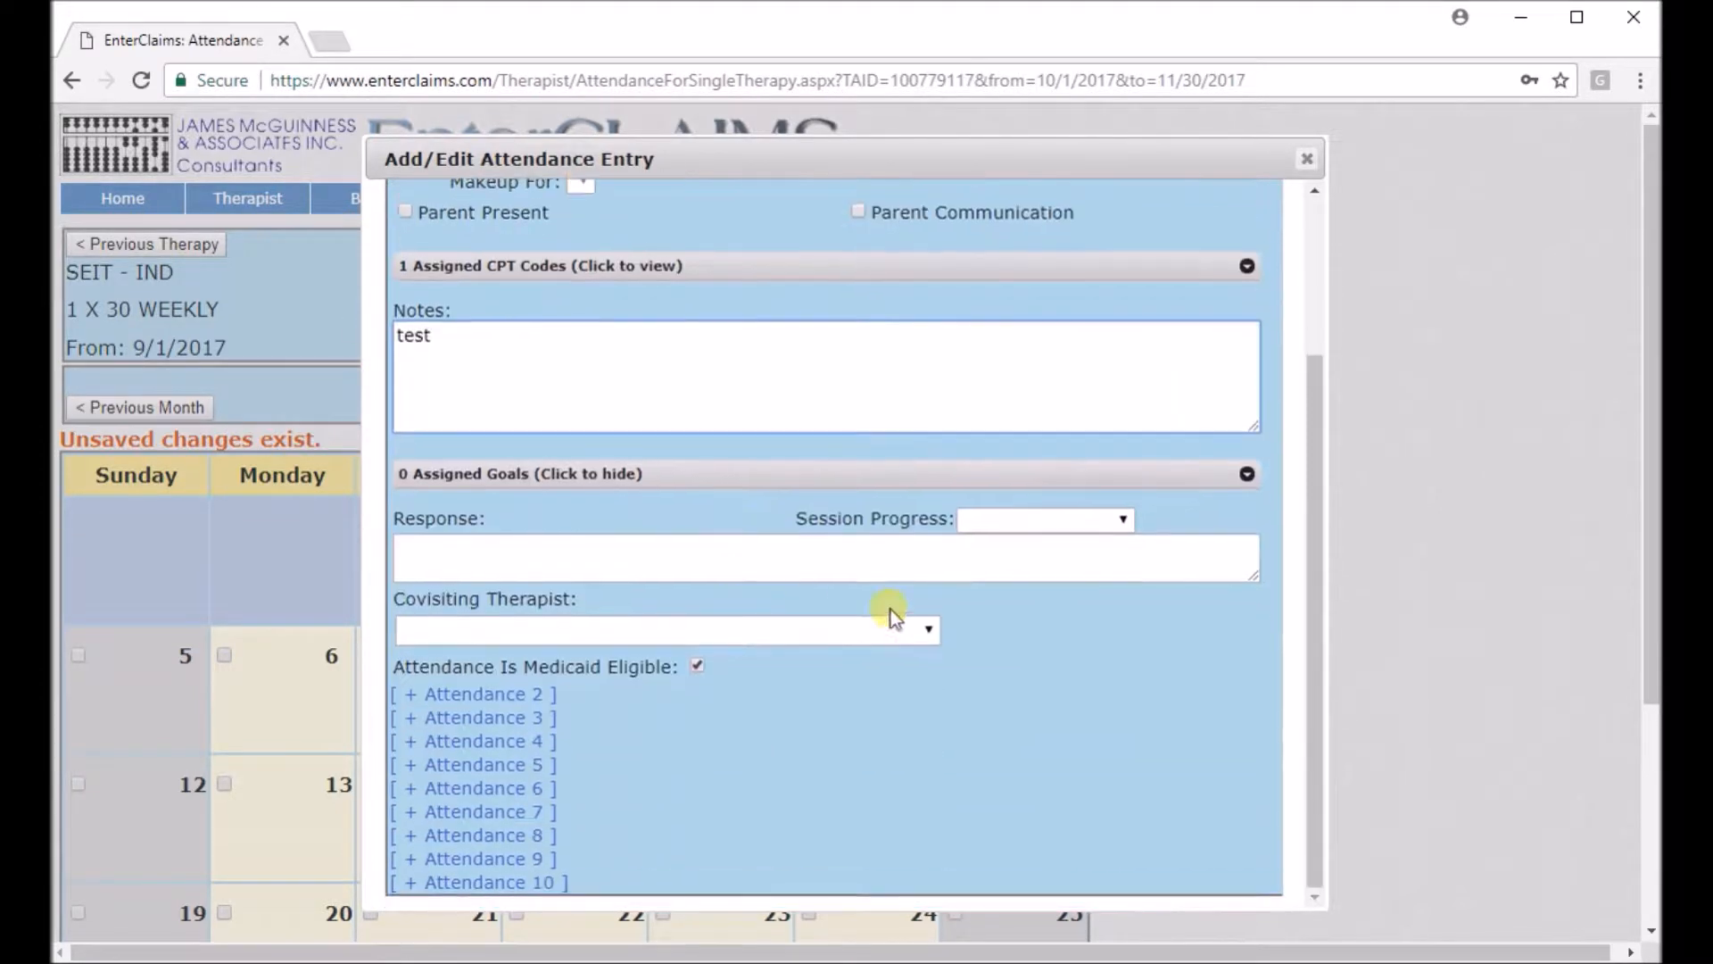
{"action": "left_click", "coordinate": [1088, 519]}
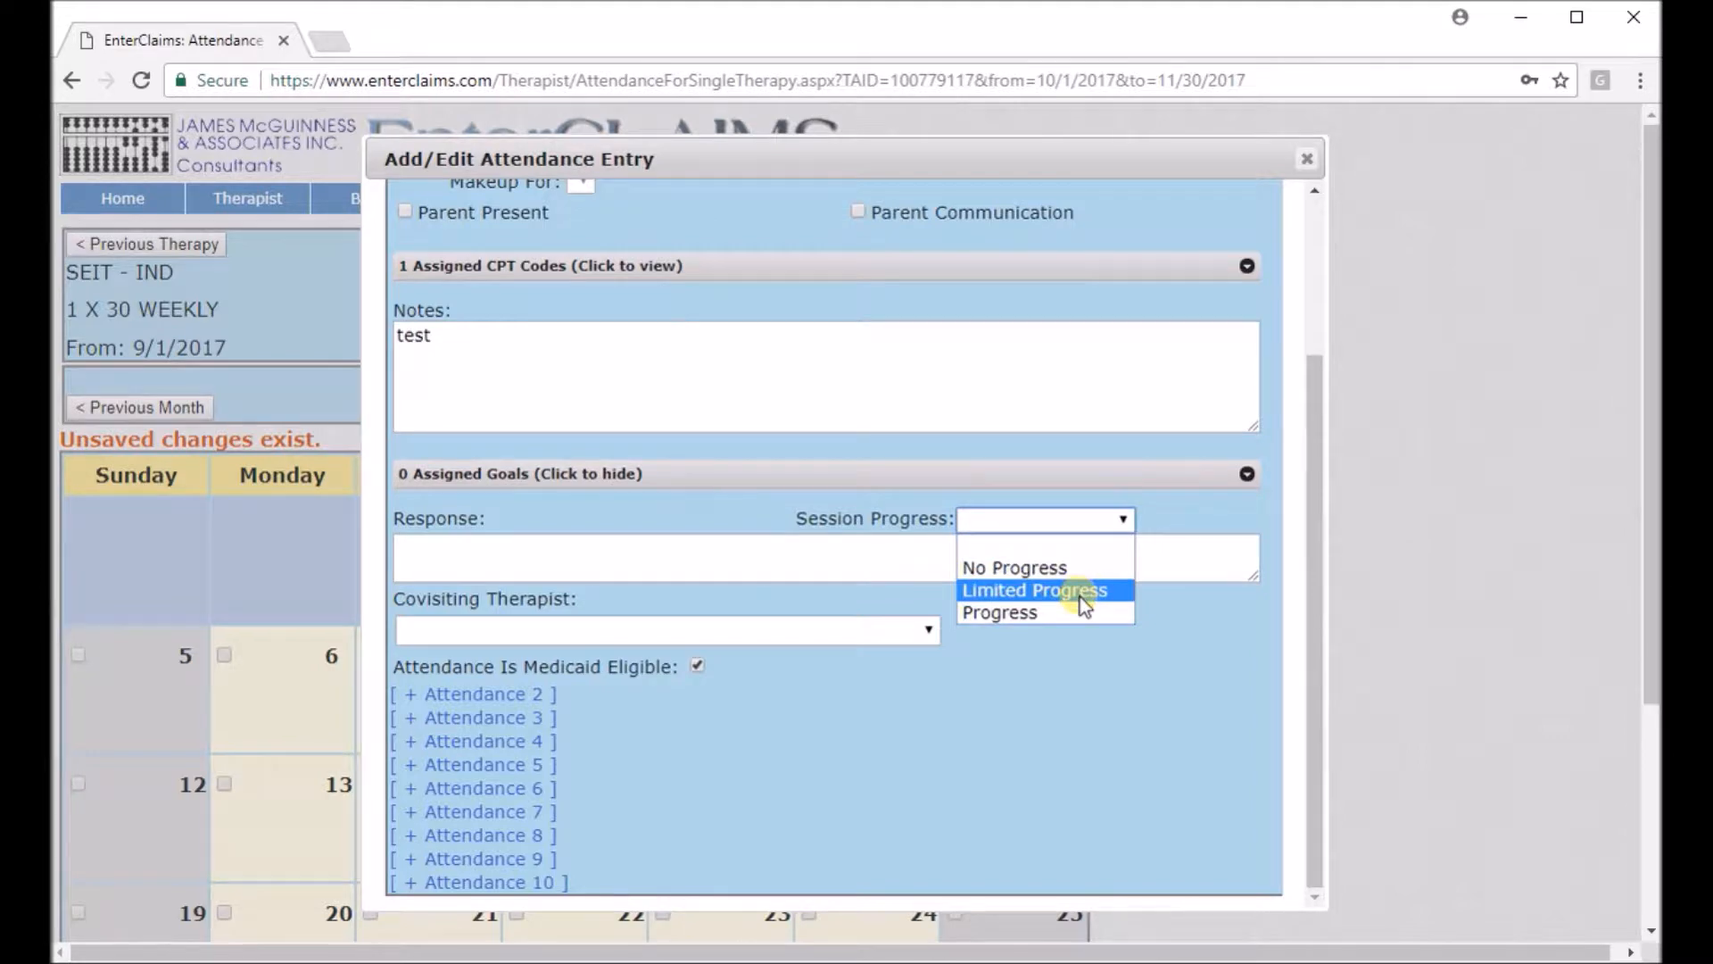
{"action": "left_click", "coordinate": [1039, 614]}
{"action": "left_click", "coordinate": [903, 579]}
{"action": "type", "text": "test"}
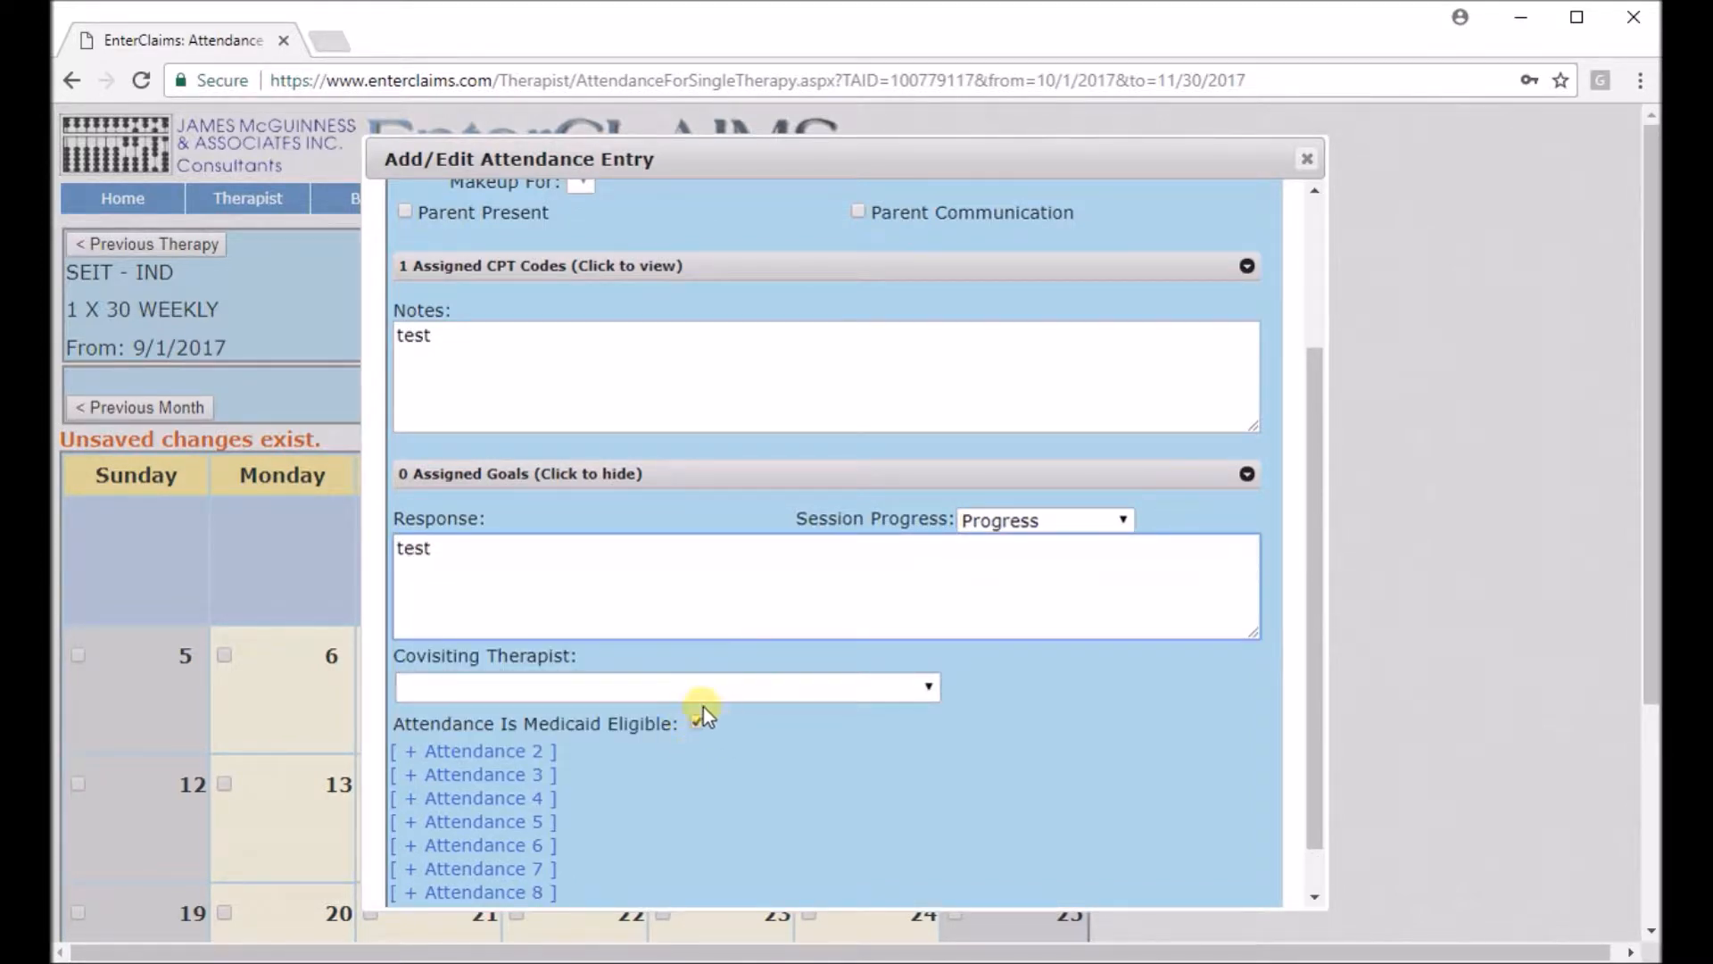
Update and close the November 1 attendance entry.
{"action": "scroll", "coordinate": [800, 806], "scroll_direction": "down", "scroll_amount": 1}
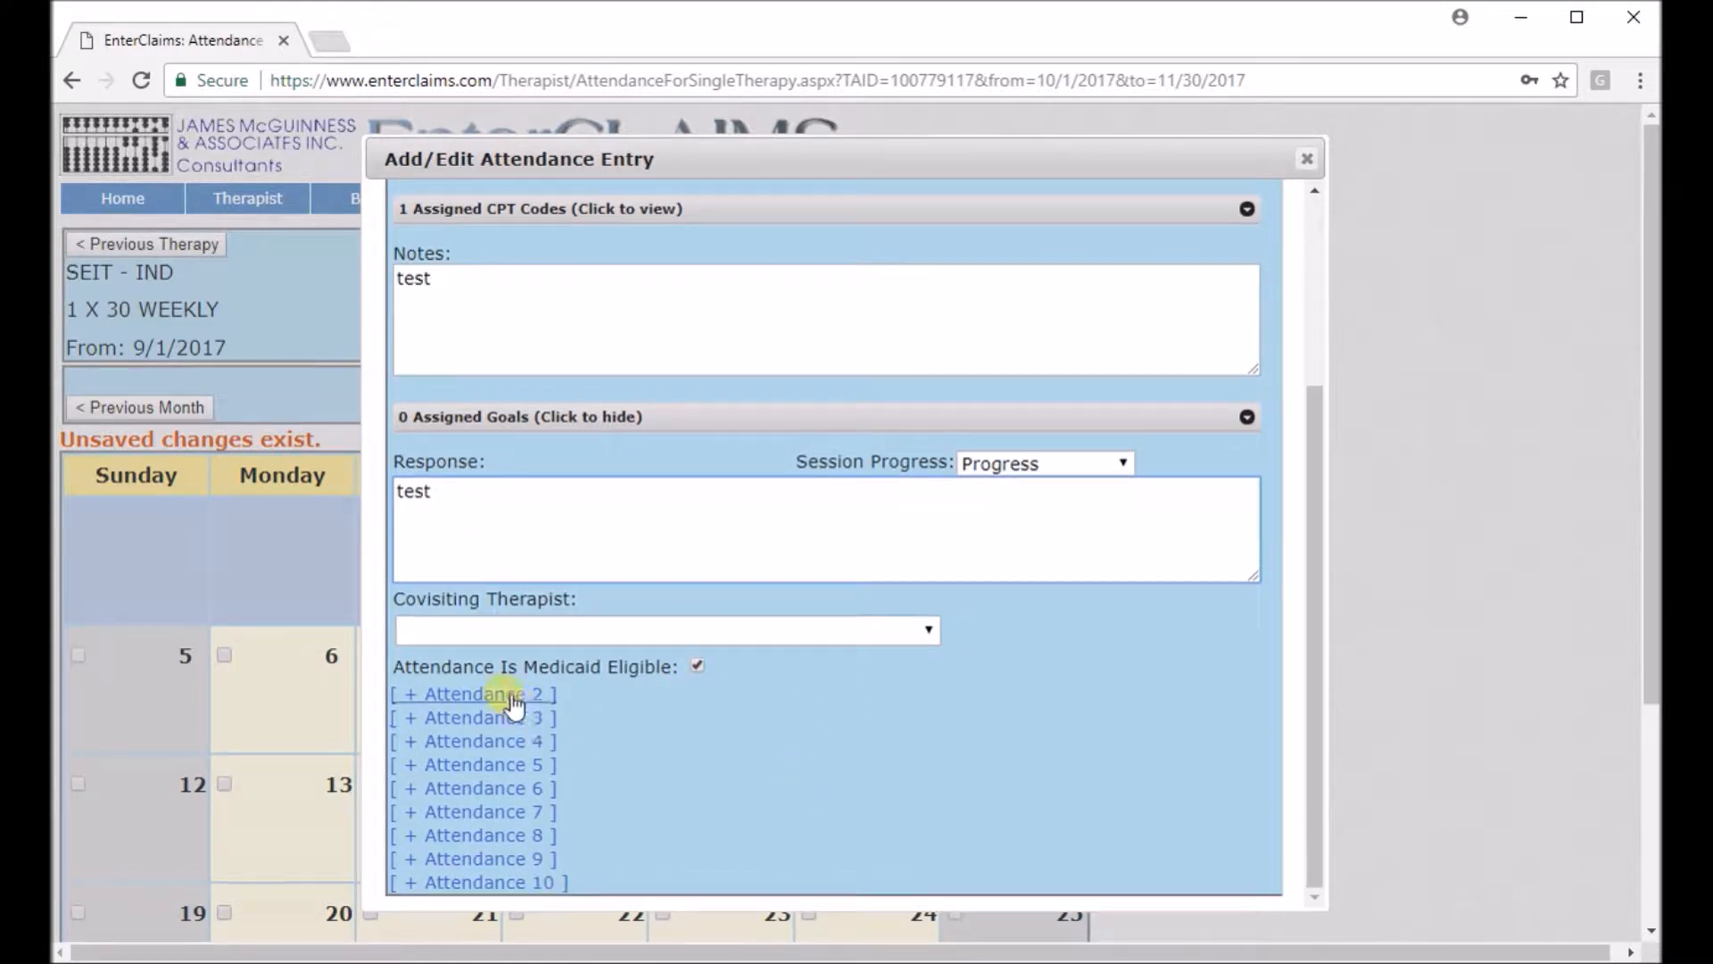
{"action": "left_click", "coordinate": [460, 699]}
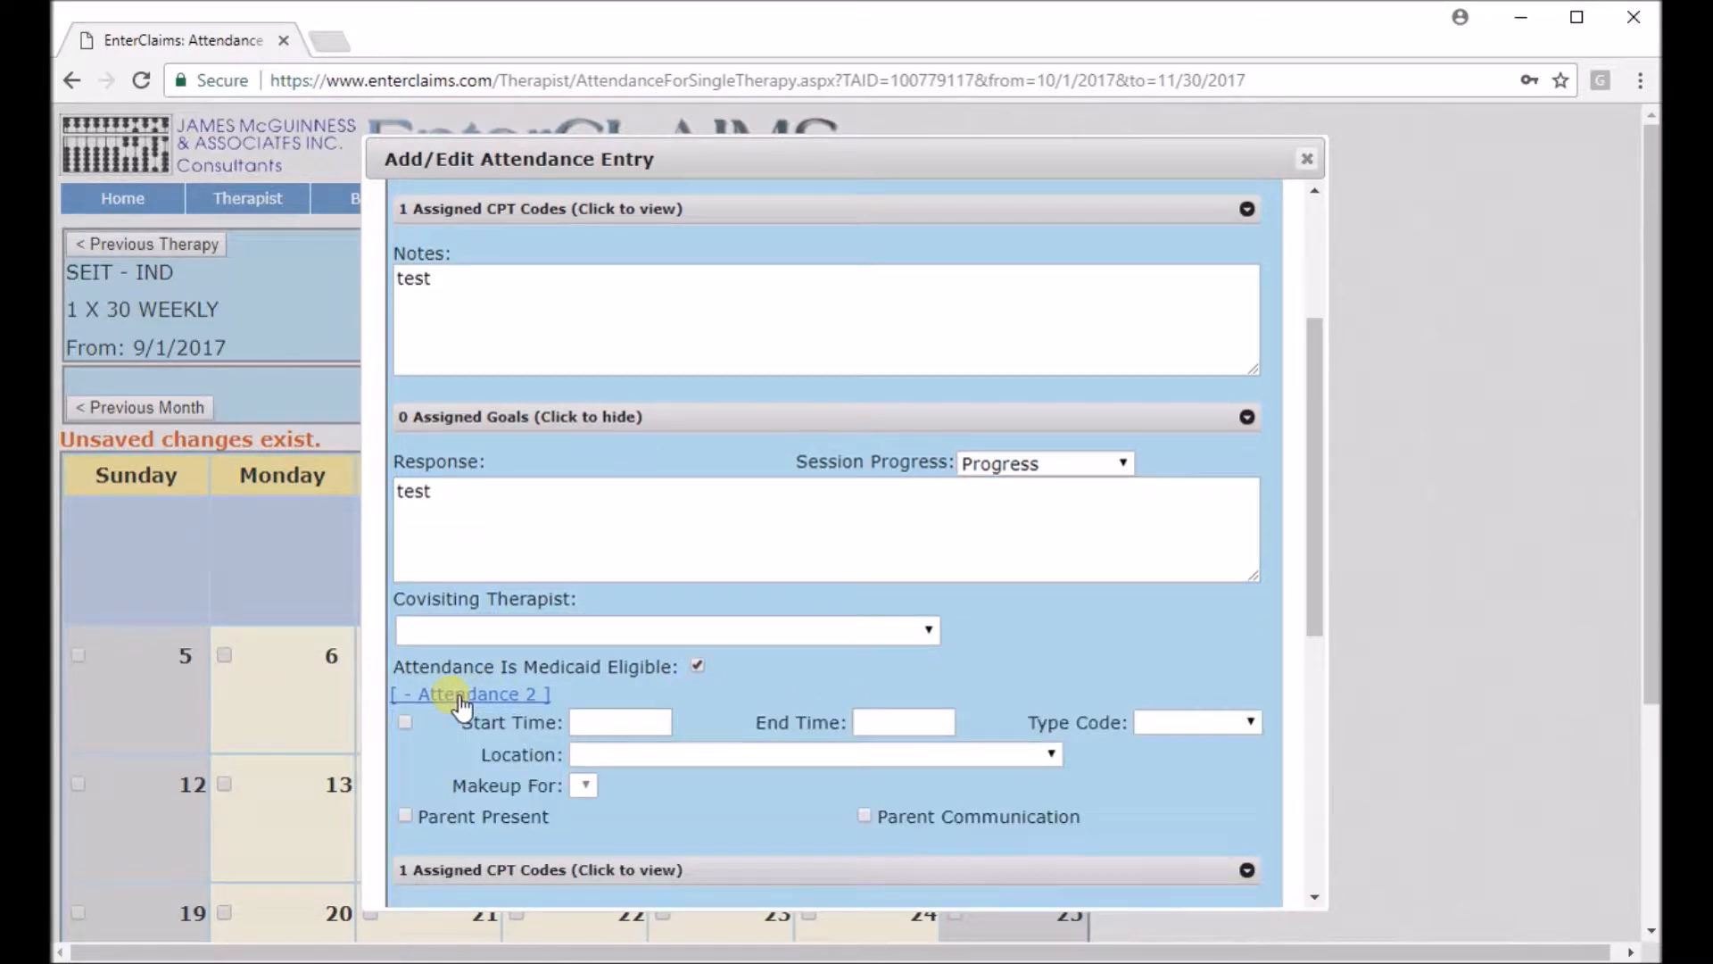
{"action": "left_click", "coordinate": [460, 701]}
{"action": "scroll", "coordinate": [646, 704], "scroll_direction": "down", "scroll_amount": 4}
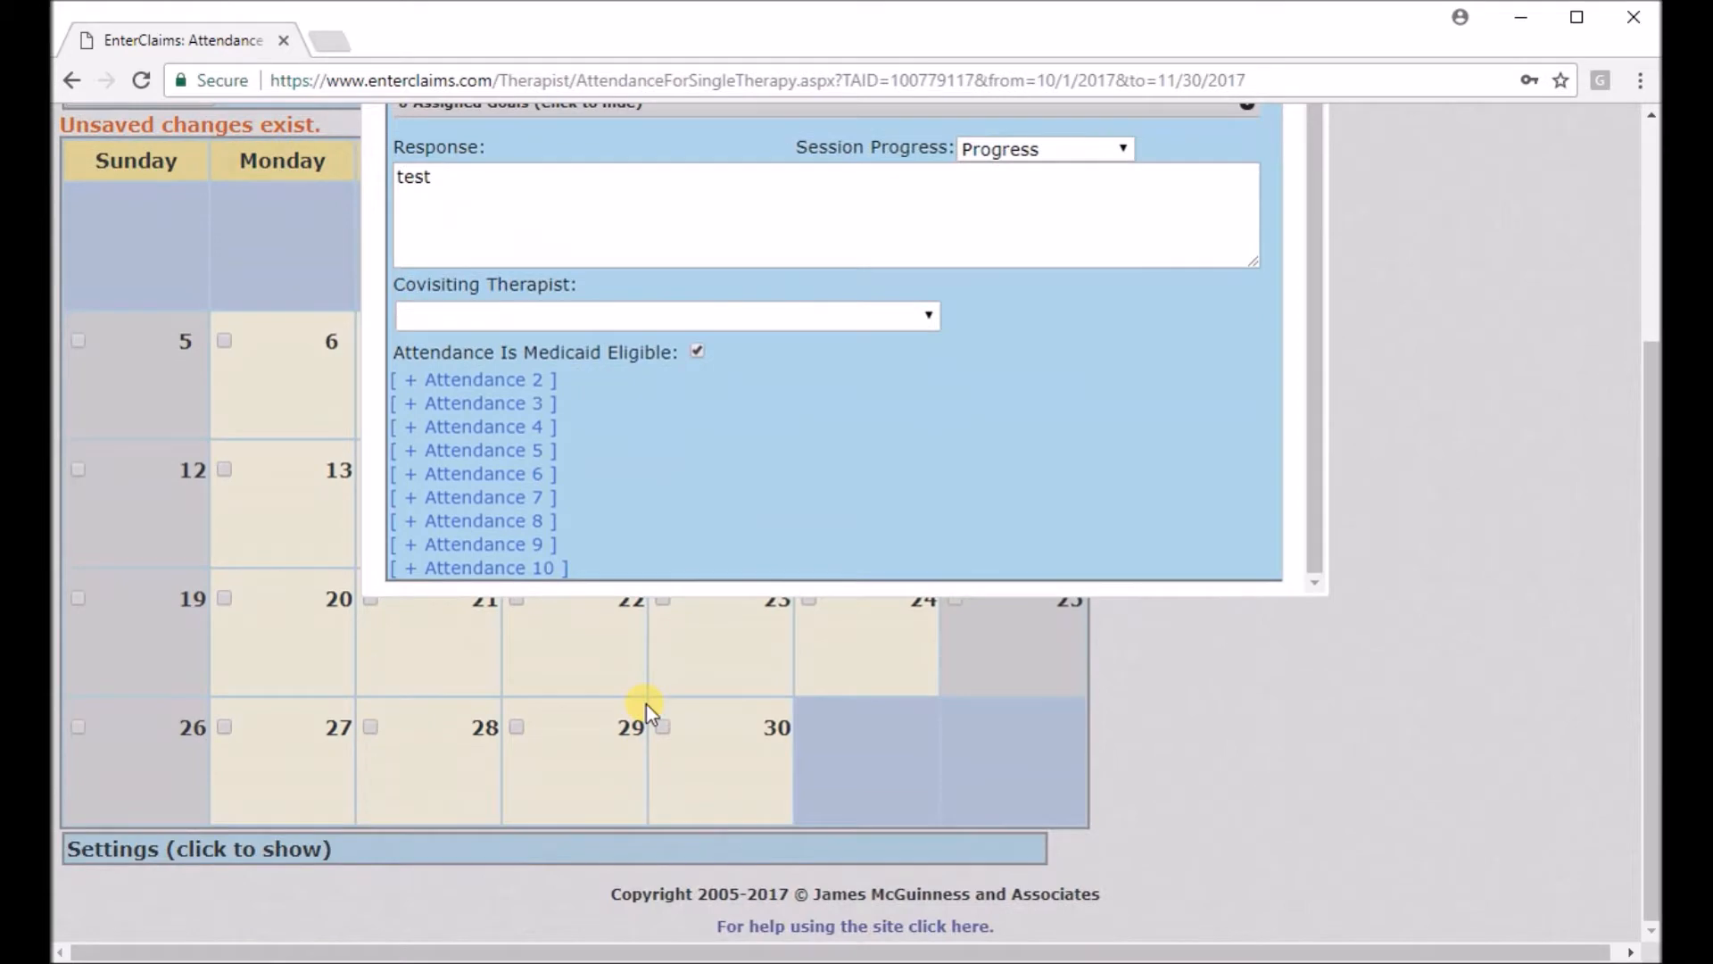
{"action": "scroll", "coordinate": [646, 704], "scroll_direction": "up", "scroll_amount": 3}
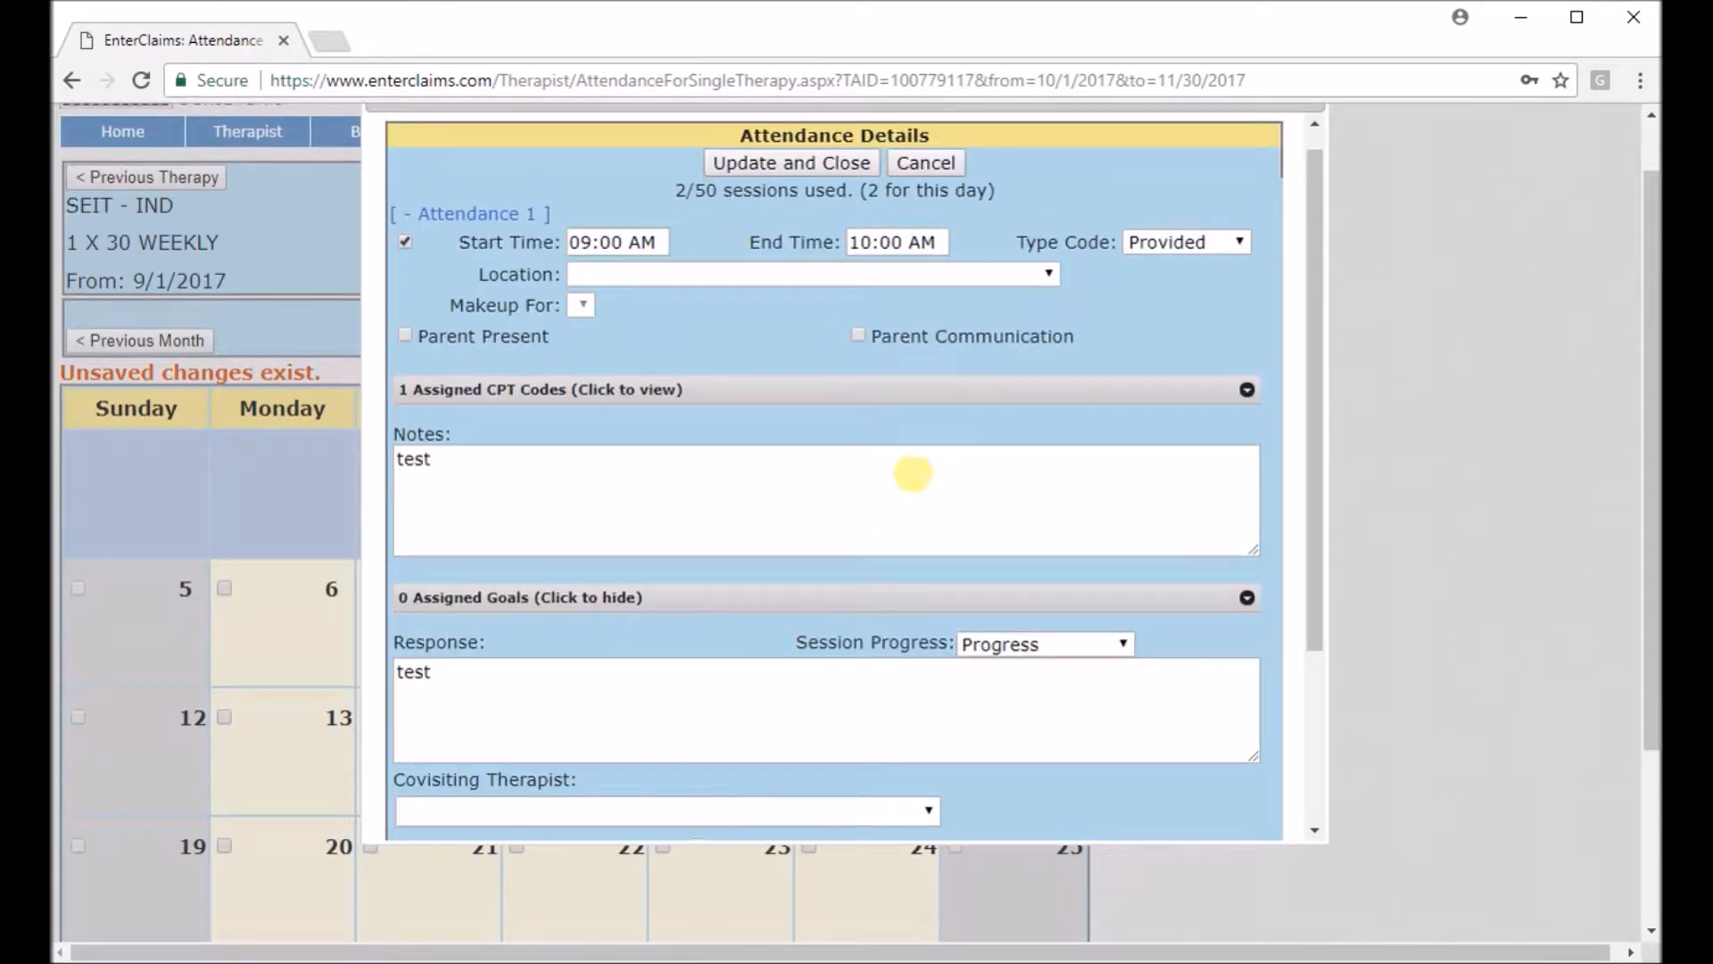
{"action": "scroll", "coordinate": [883, 486], "scroll_direction": "down", "scroll_amount": 1}
{"action": "scroll", "coordinate": [883, 489], "scroll_direction": "up", "scroll_amount": 1}
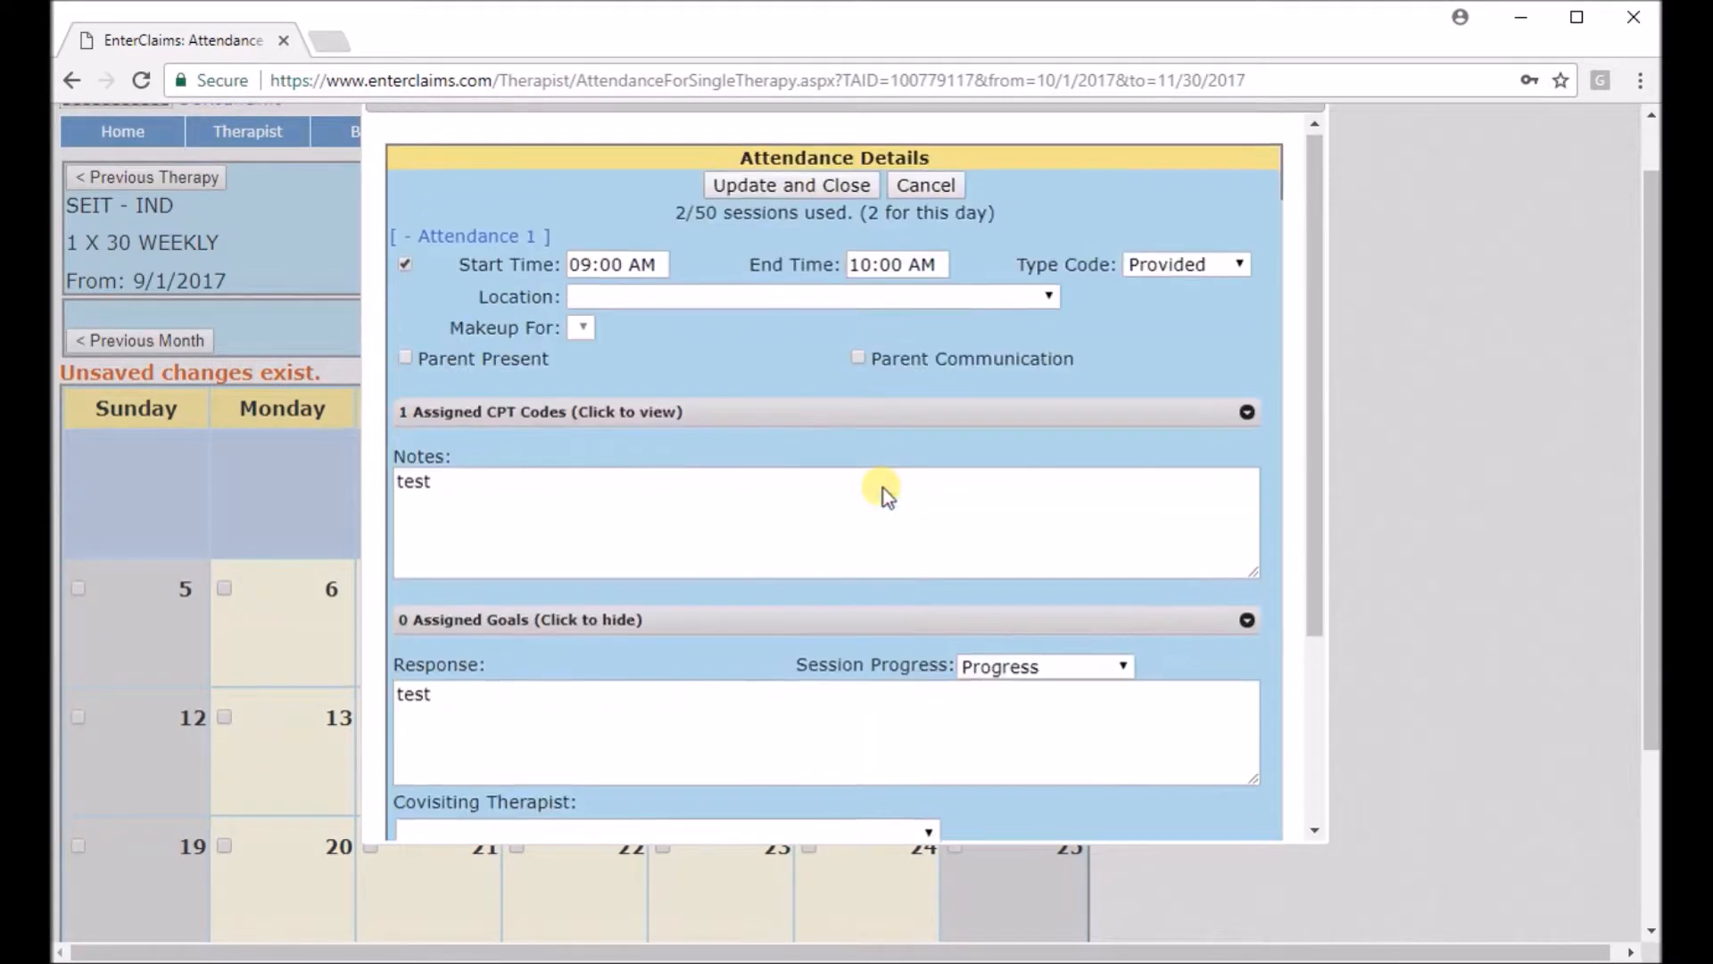
{"action": "left_click", "coordinate": [810, 186]}
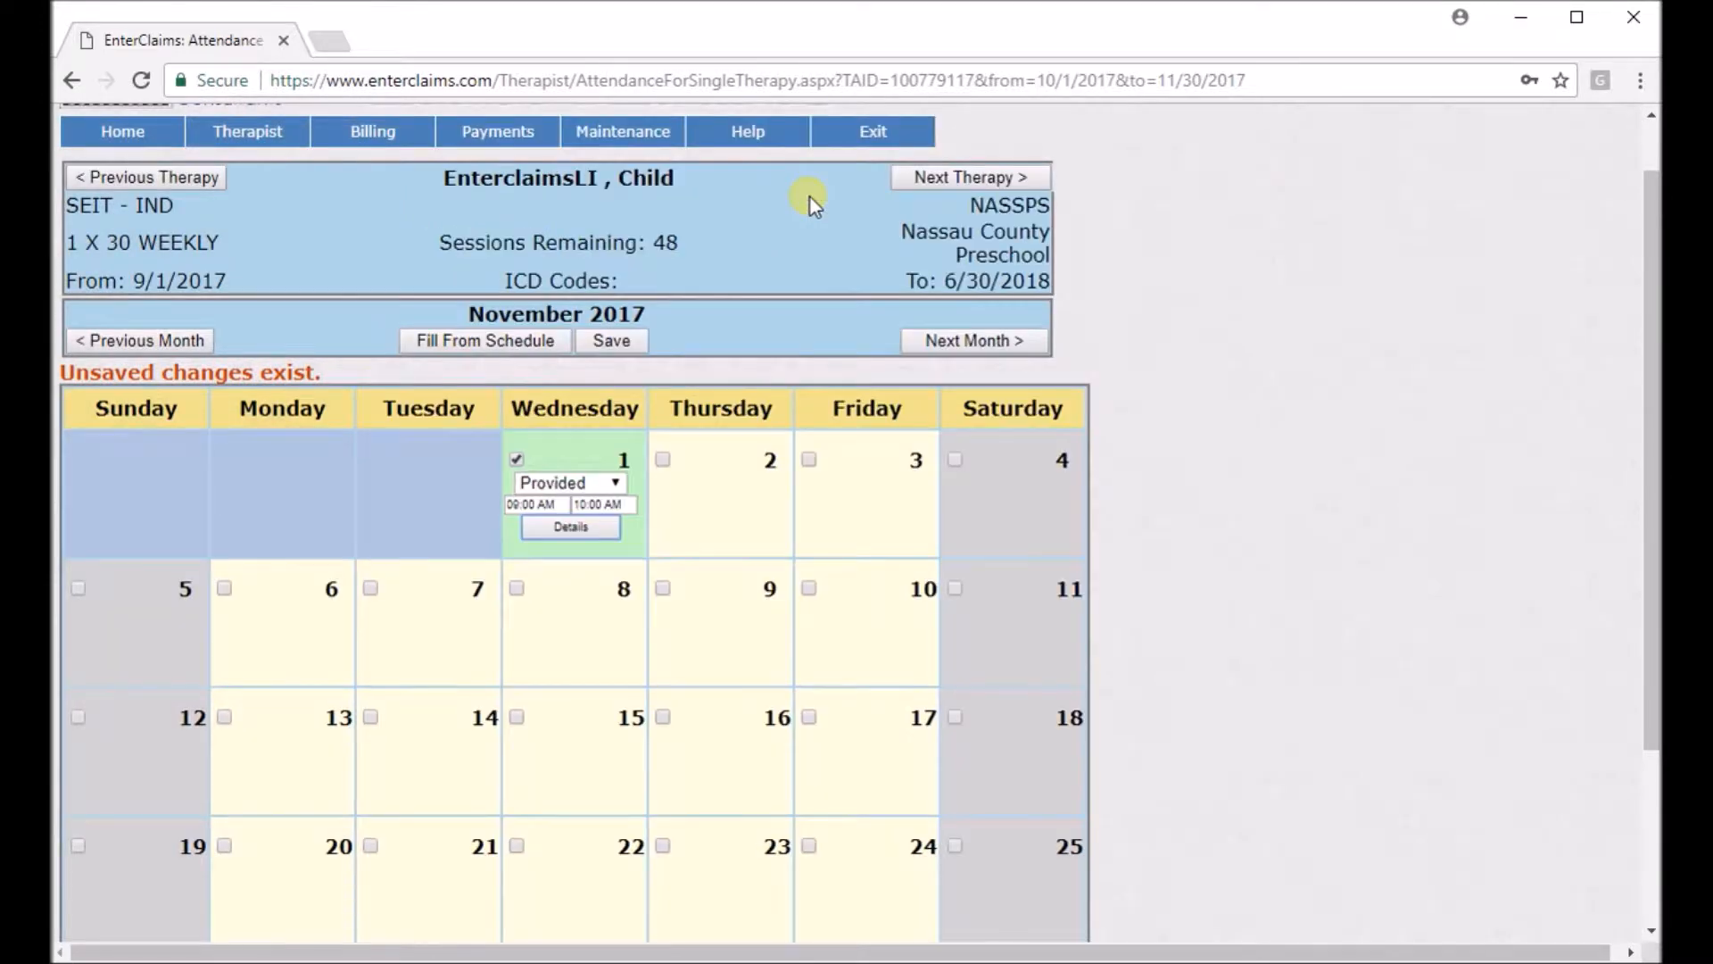
Save the month's attendance, bypassing the week 1 session frequency conflict with OK with Warnings.
{"action": "left_click", "coordinate": [611, 341]}
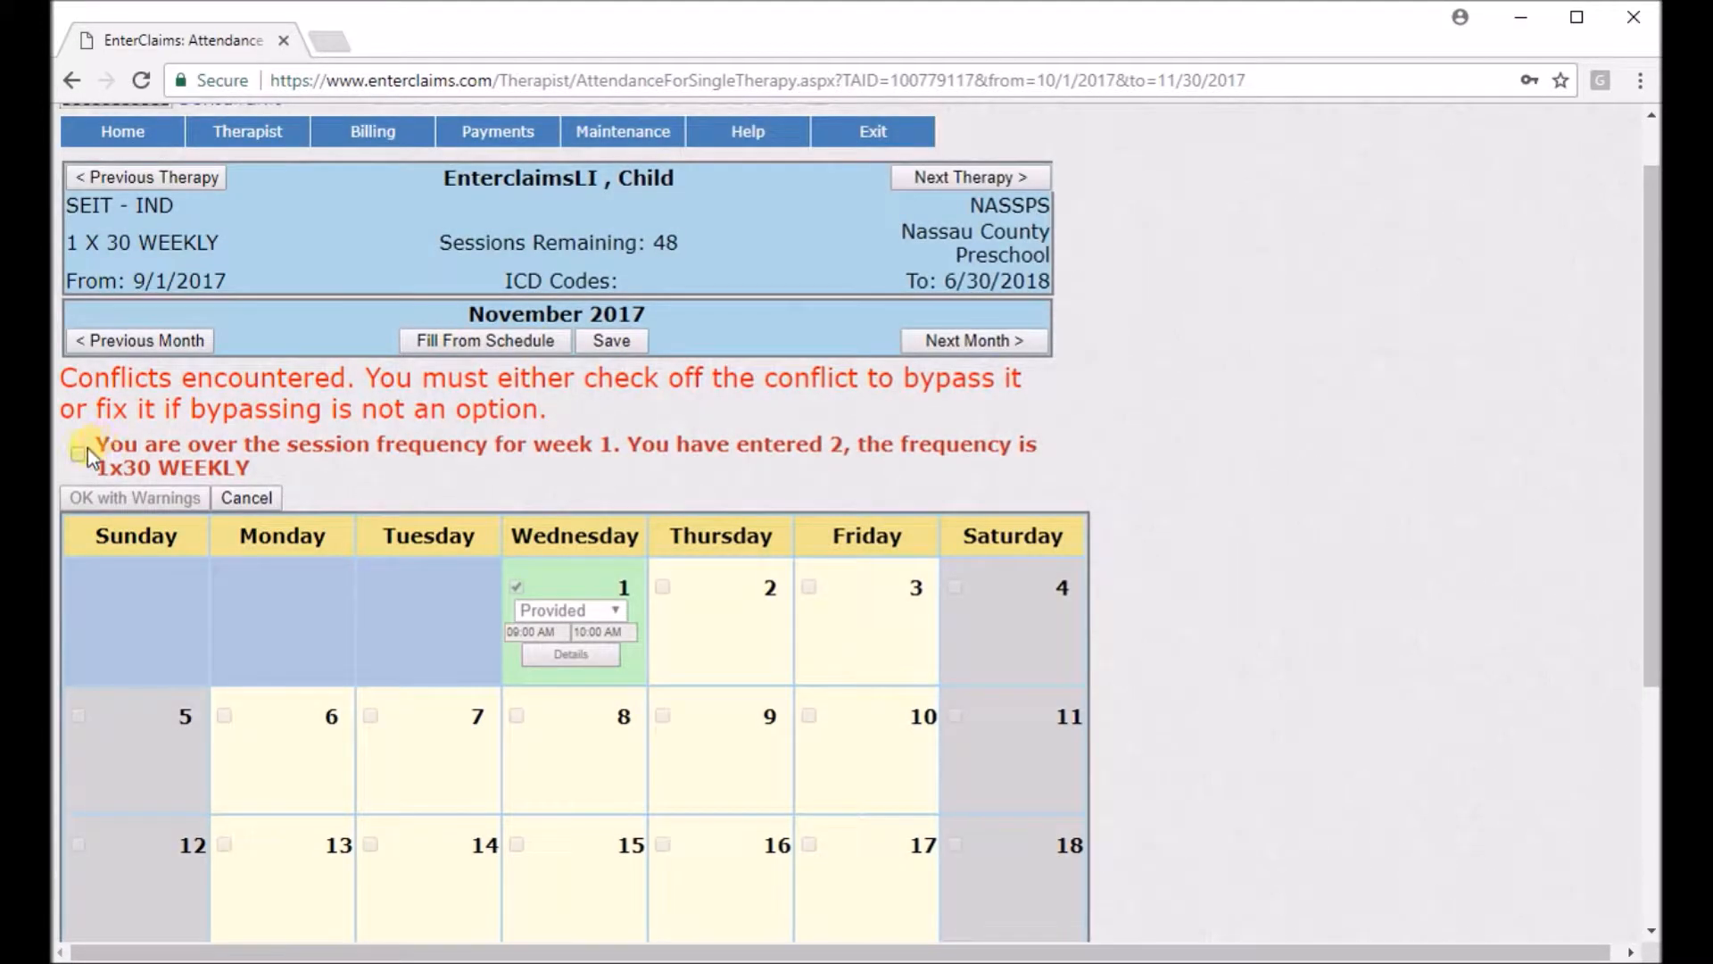
{"action": "left_click", "coordinate": [80, 452]}
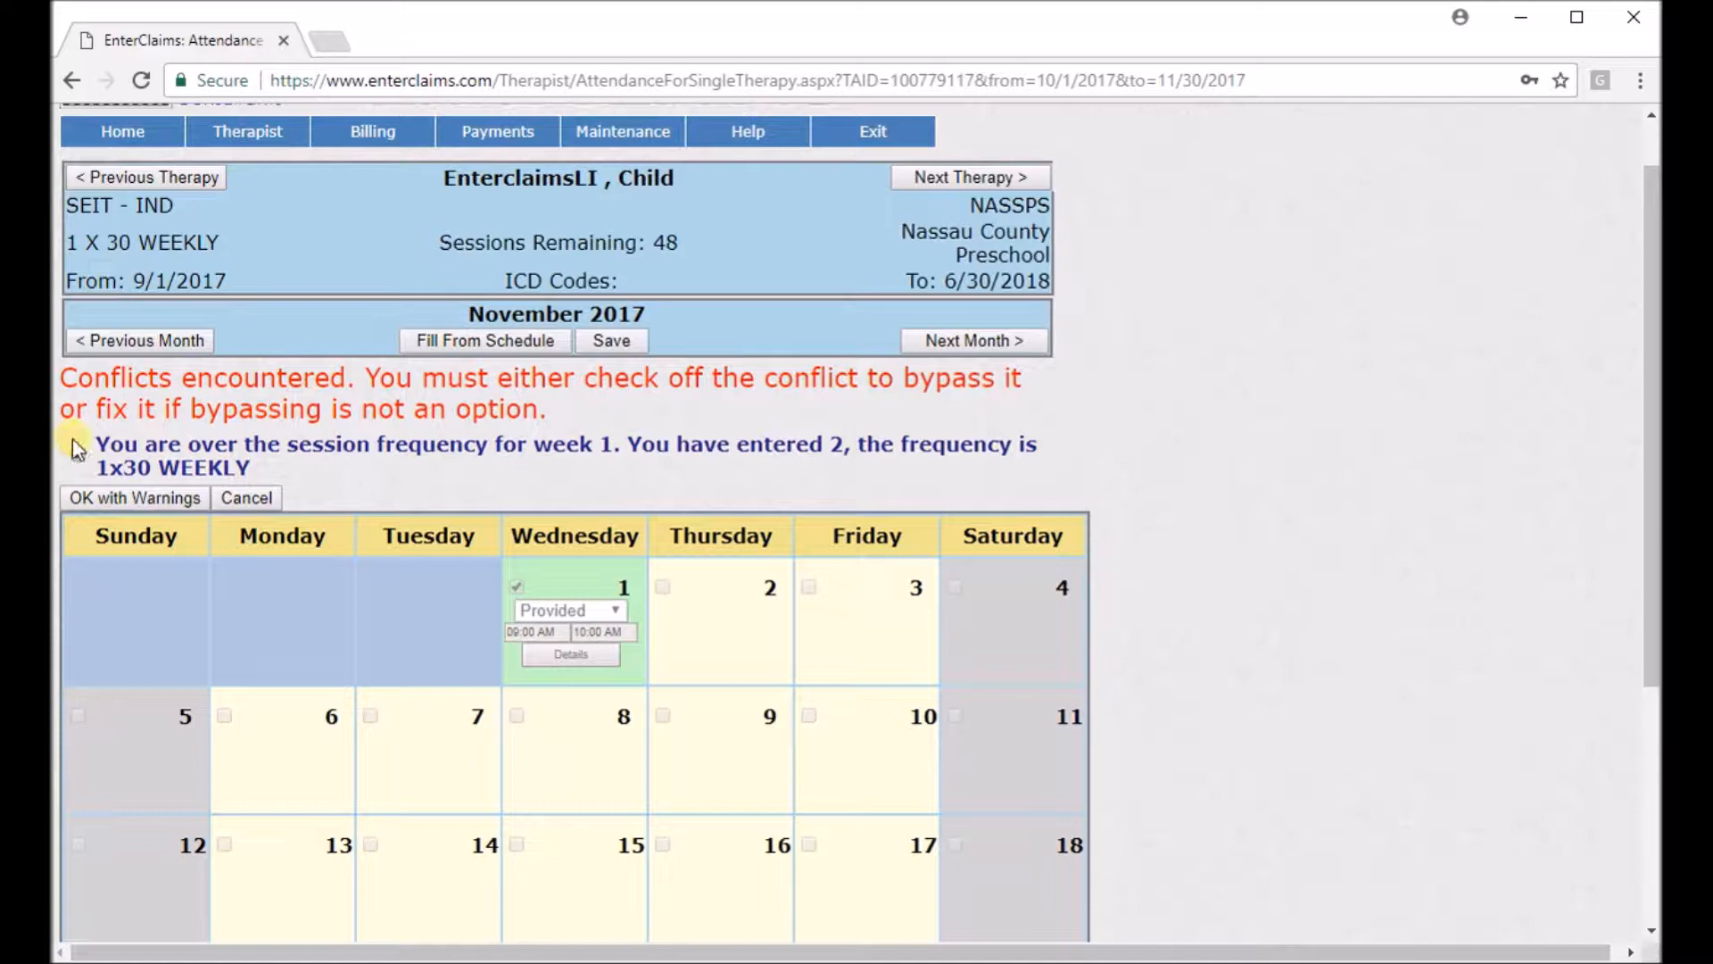
{"action": "left_click", "coordinate": [104, 496]}
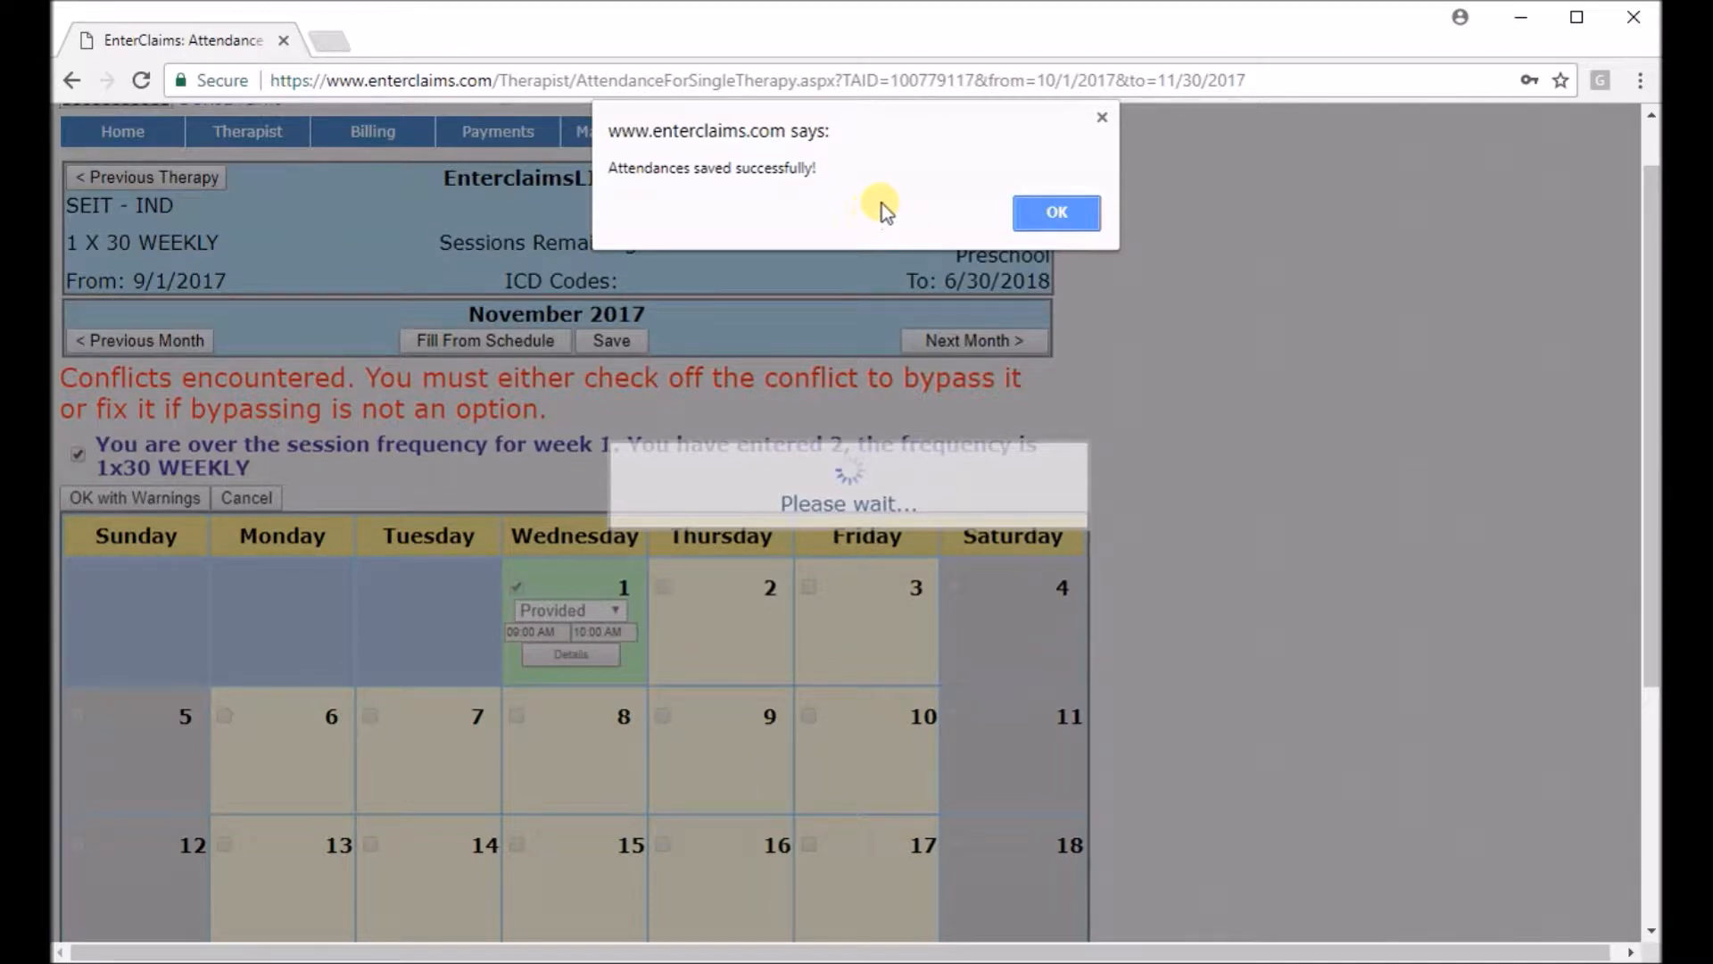
{"action": "left_click_drag", "start_coordinate": [616, 168], "coordinate": [860, 166]}
{"action": "left_click", "coordinate": [870, 183]}
{"action": "left_click", "coordinate": [1058, 212]}
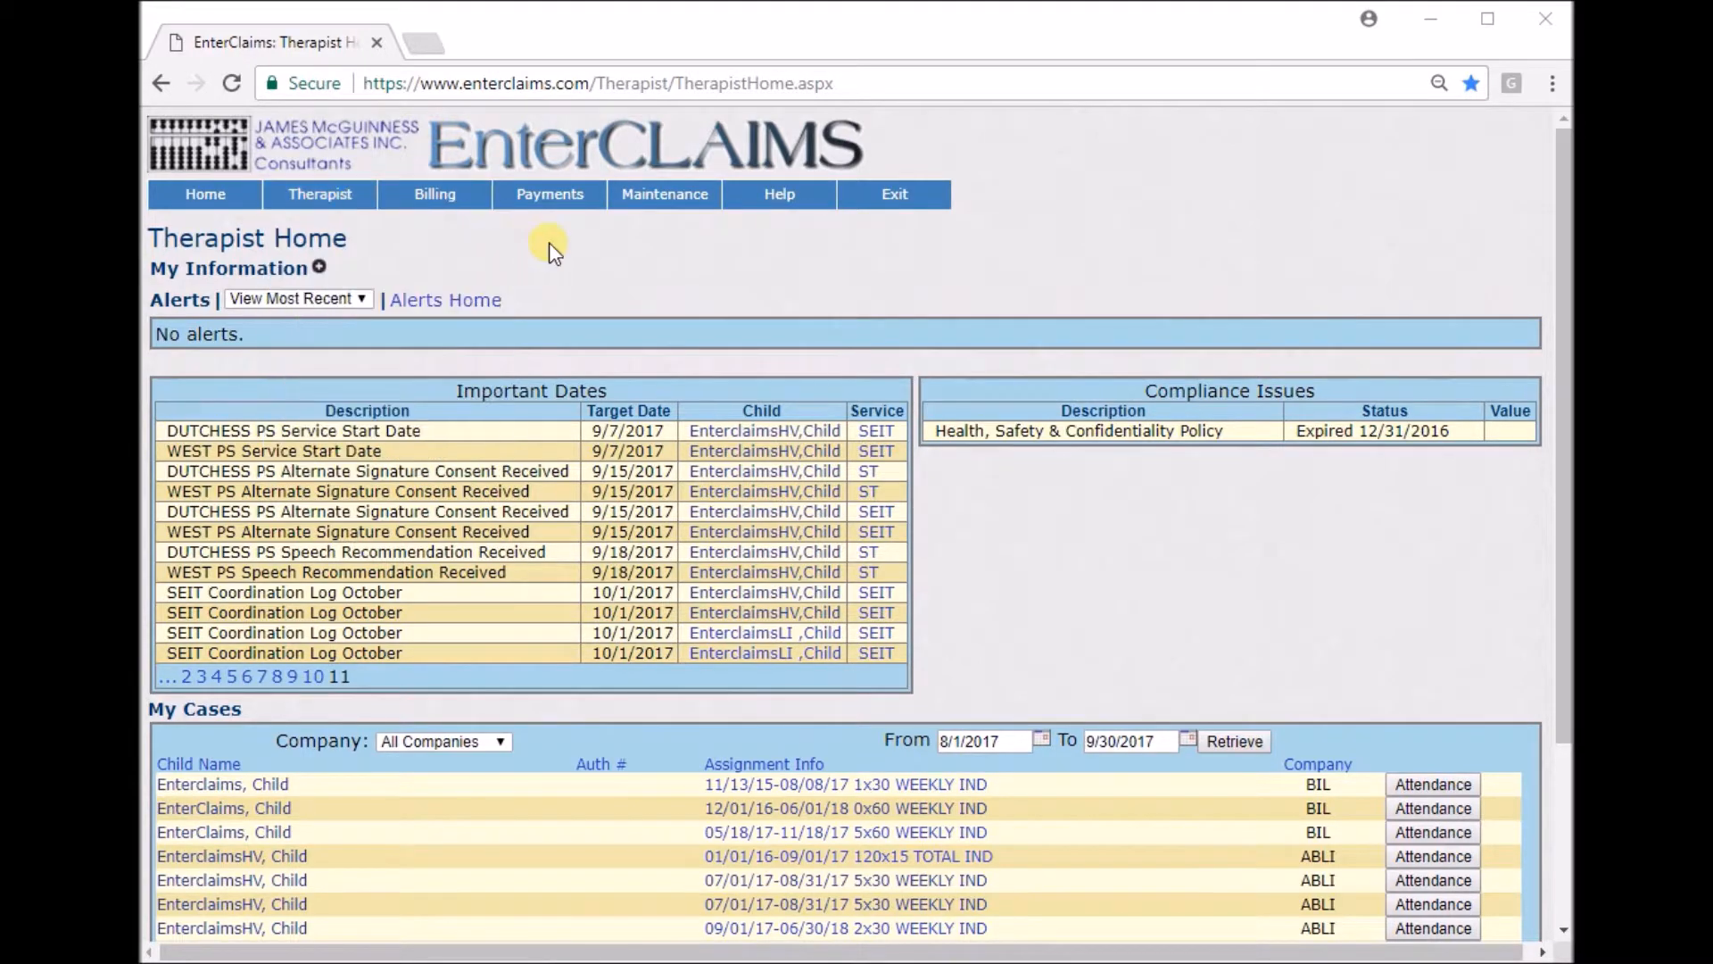
Open Sign Attendance and review its child and service date filters and the unsigned attendances' log notes.
{"action": "mouse_move", "coordinate": [337, 198]}
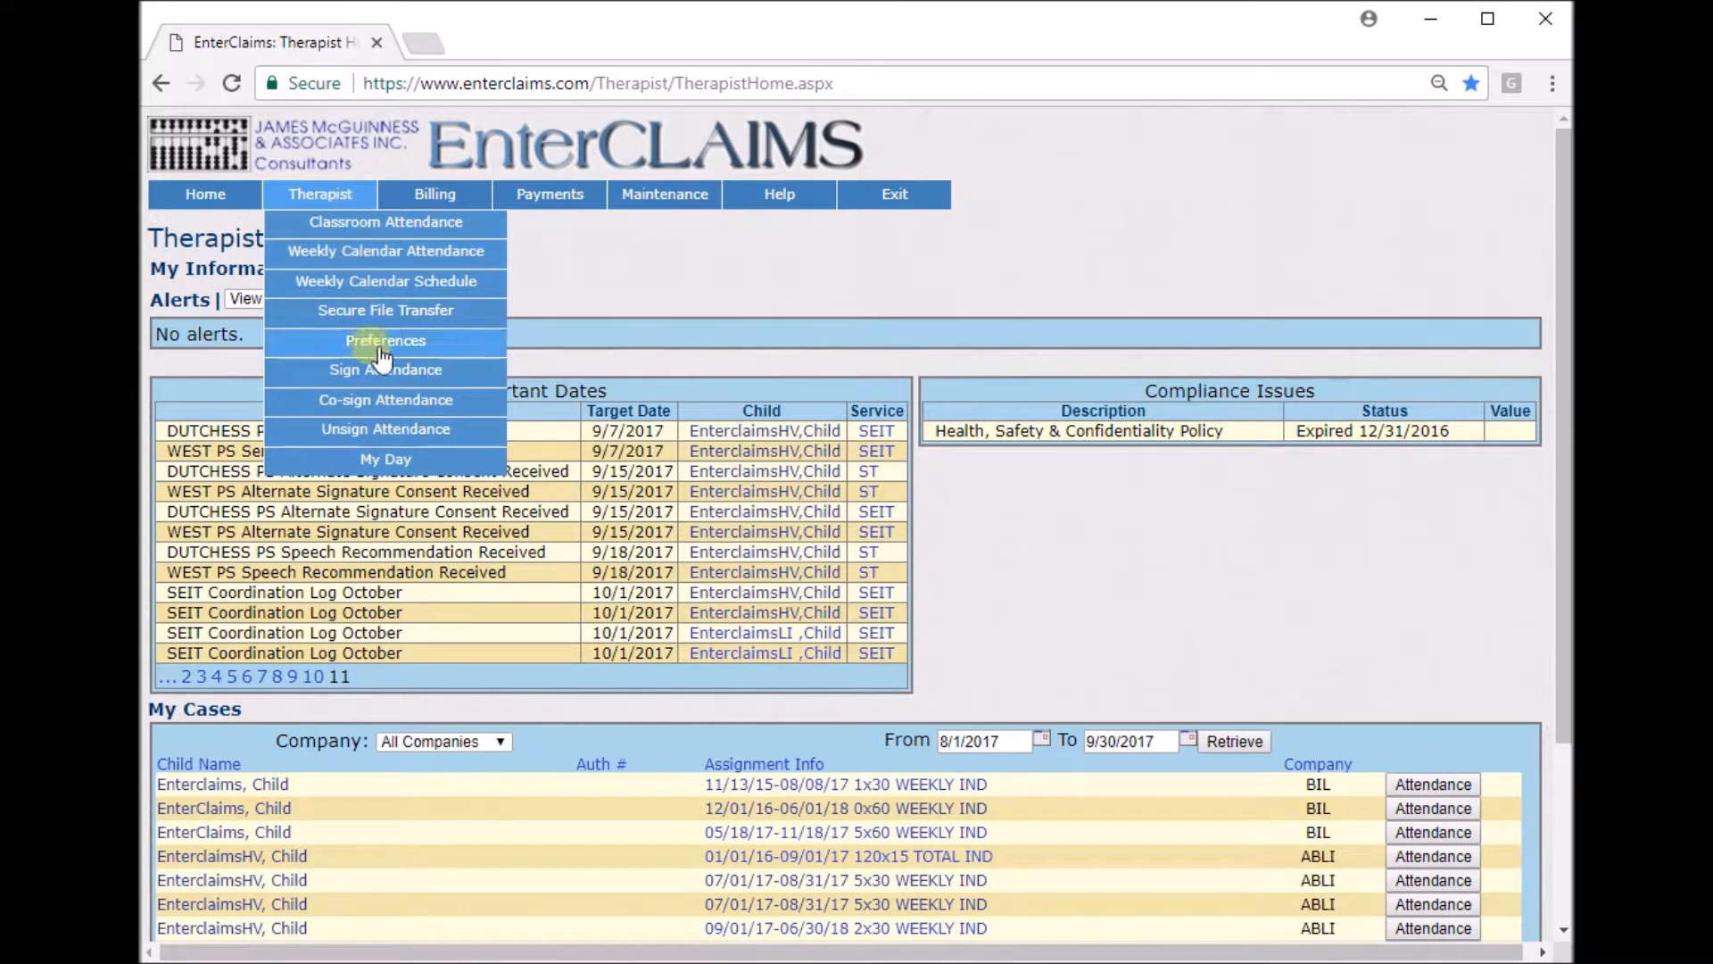
{"action": "left_click", "coordinate": [427, 371]}
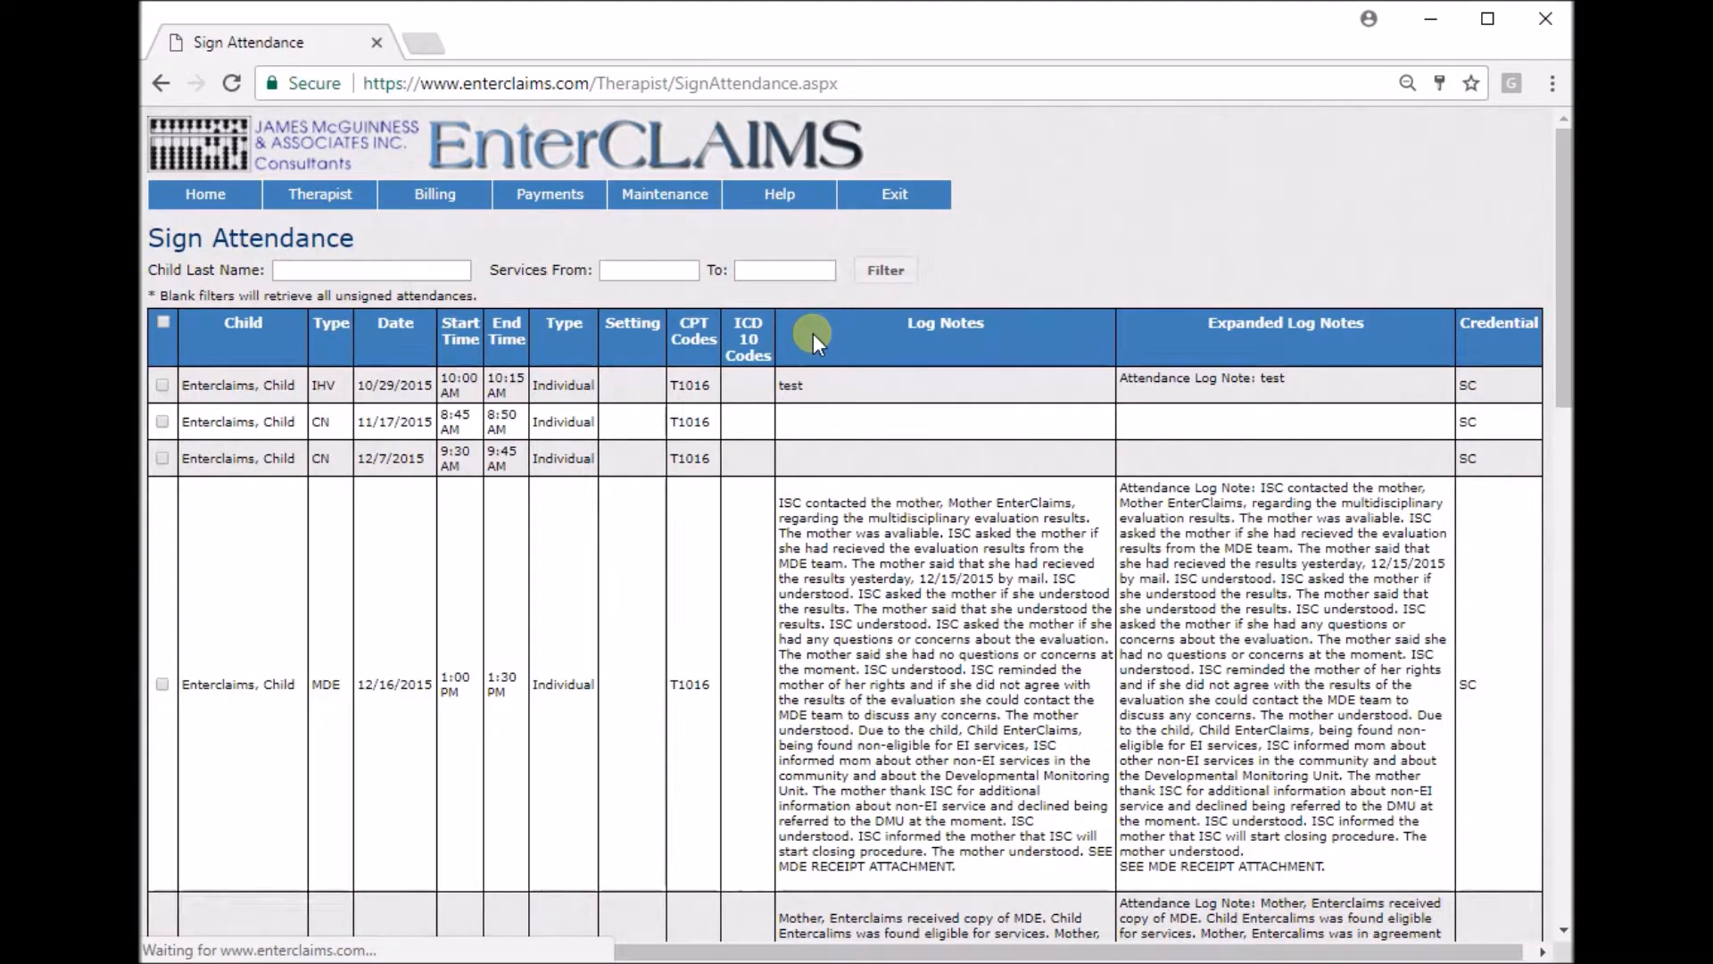
{"action": "left_click", "coordinate": [312, 270]}
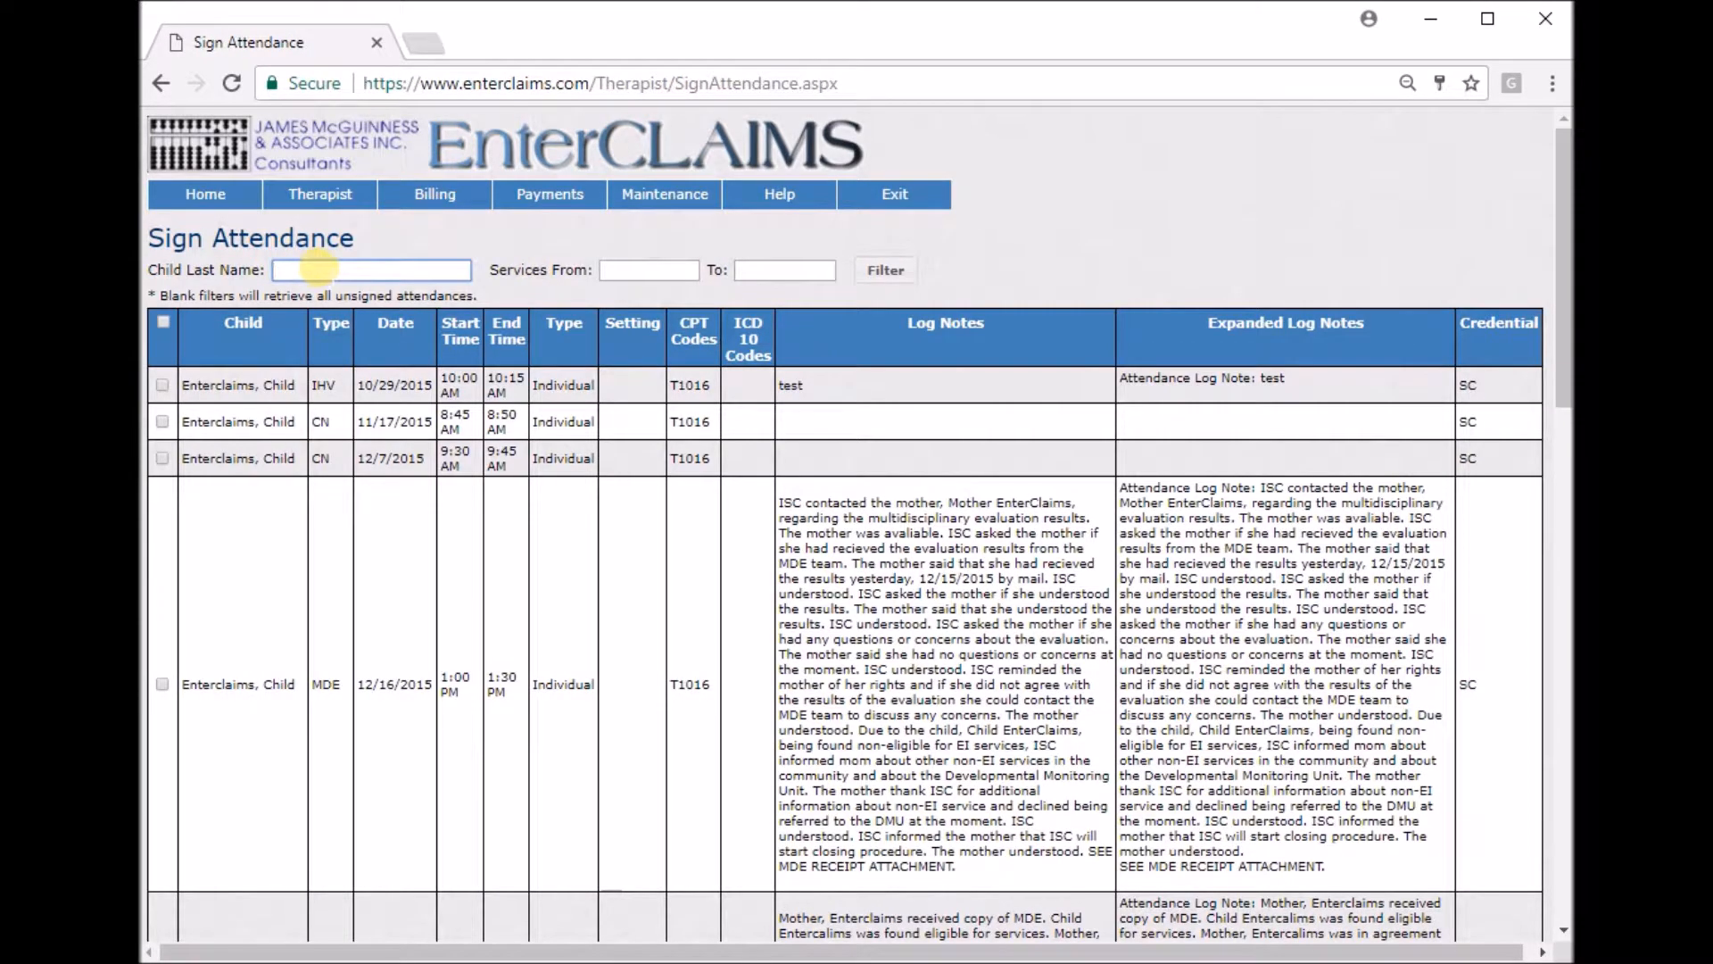
{"action": "left_click", "coordinate": [629, 269]}
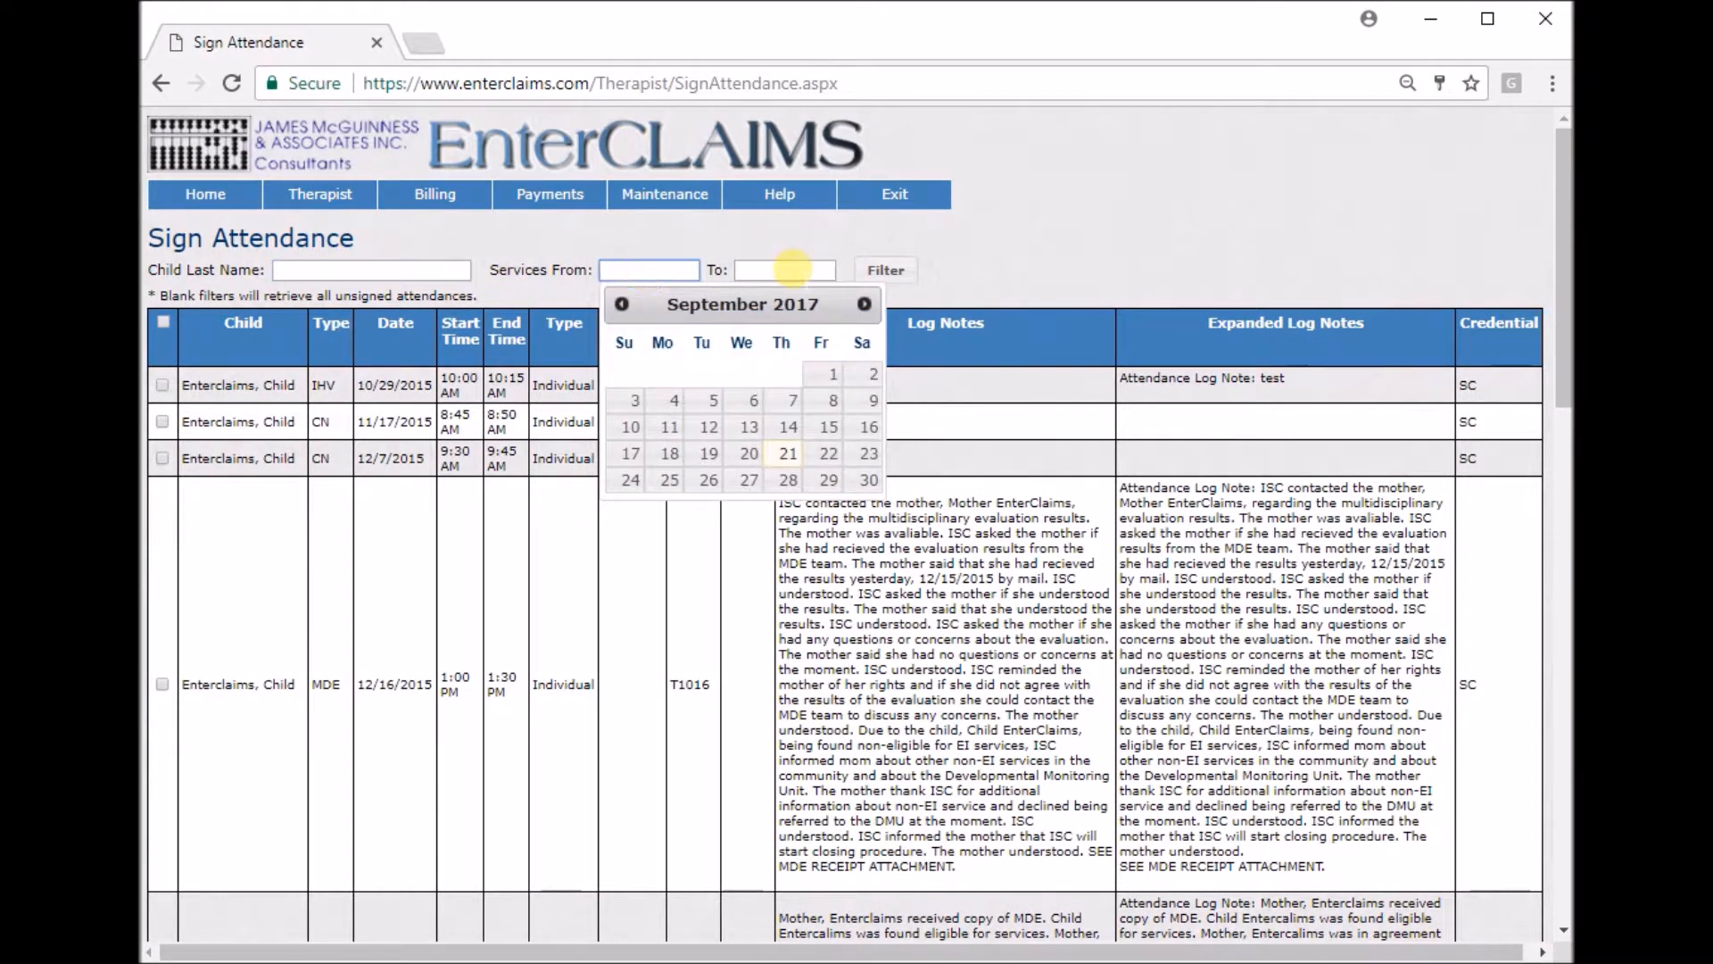
{"action": "left_click", "coordinate": [791, 270]}
{"action": "left_click", "coordinate": [1051, 255]}
{"action": "scroll", "coordinate": [1051, 255], "scroll_direction": "down", "scroll_amount": 1}
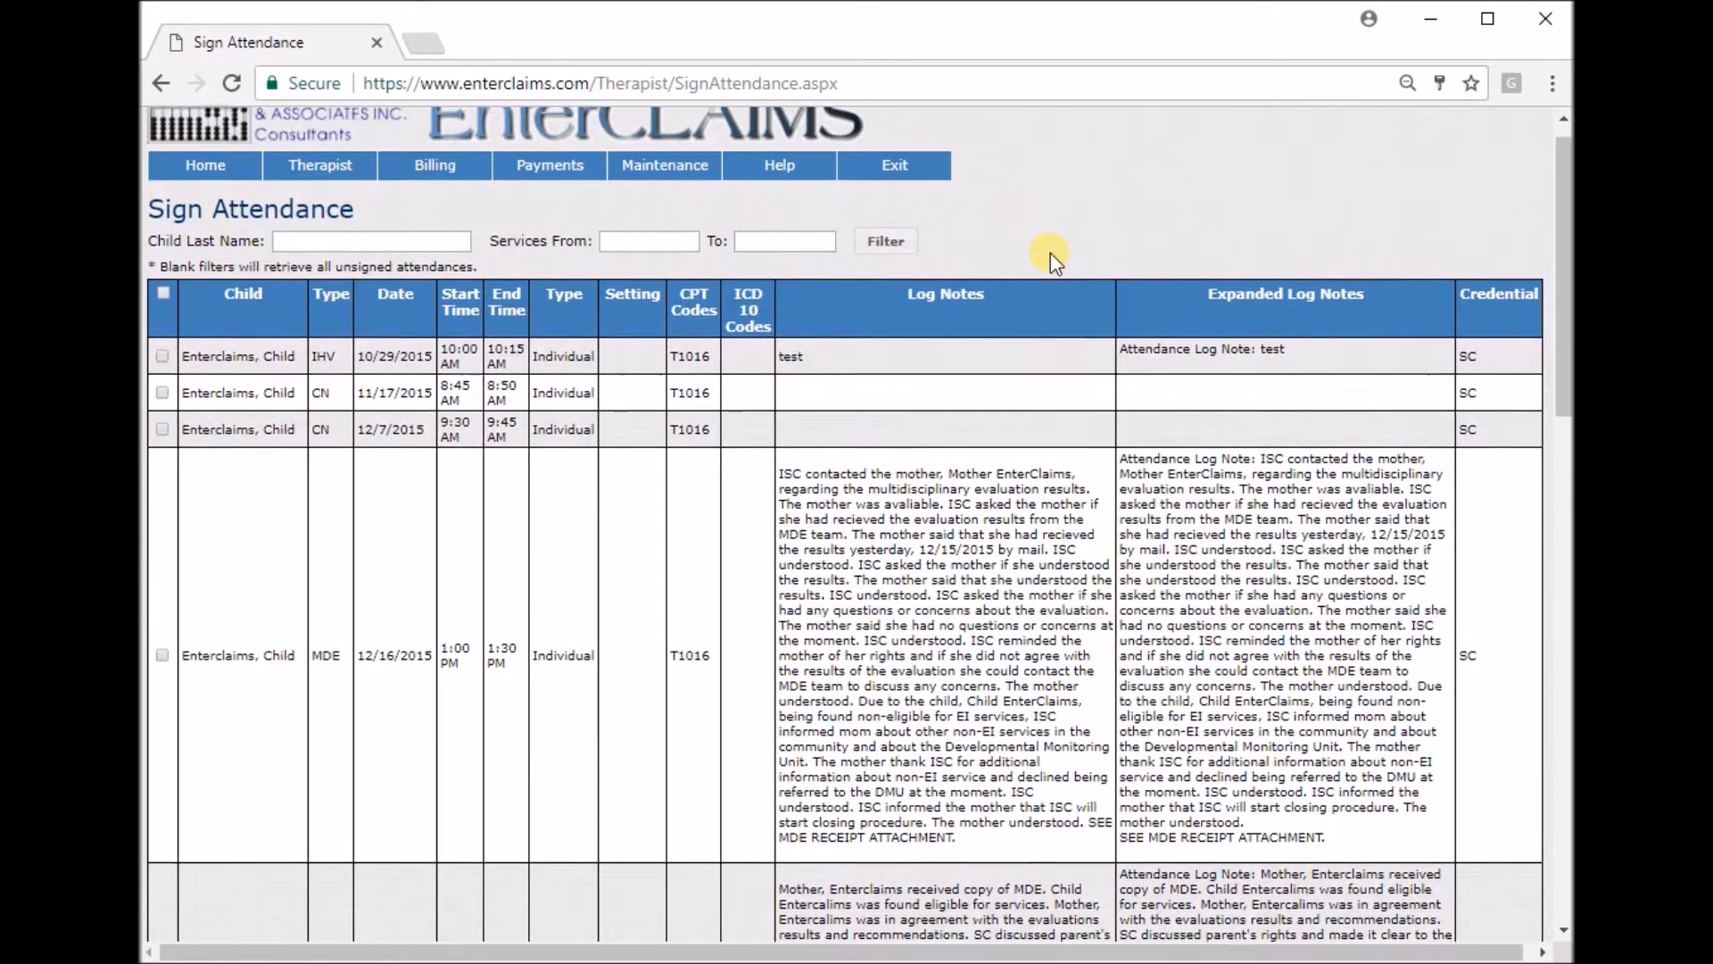
{"action": "scroll", "coordinate": [1051, 253], "scroll_direction": "down", "scroll_amount": 1}
{"action": "left_click_drag", "start_coordinate": [779, 375], "coordinate": [1008, 392]}
{"action": "left_click_drag", "start_coordinate": [1198, 376], "coordinate": [1335, 433]}
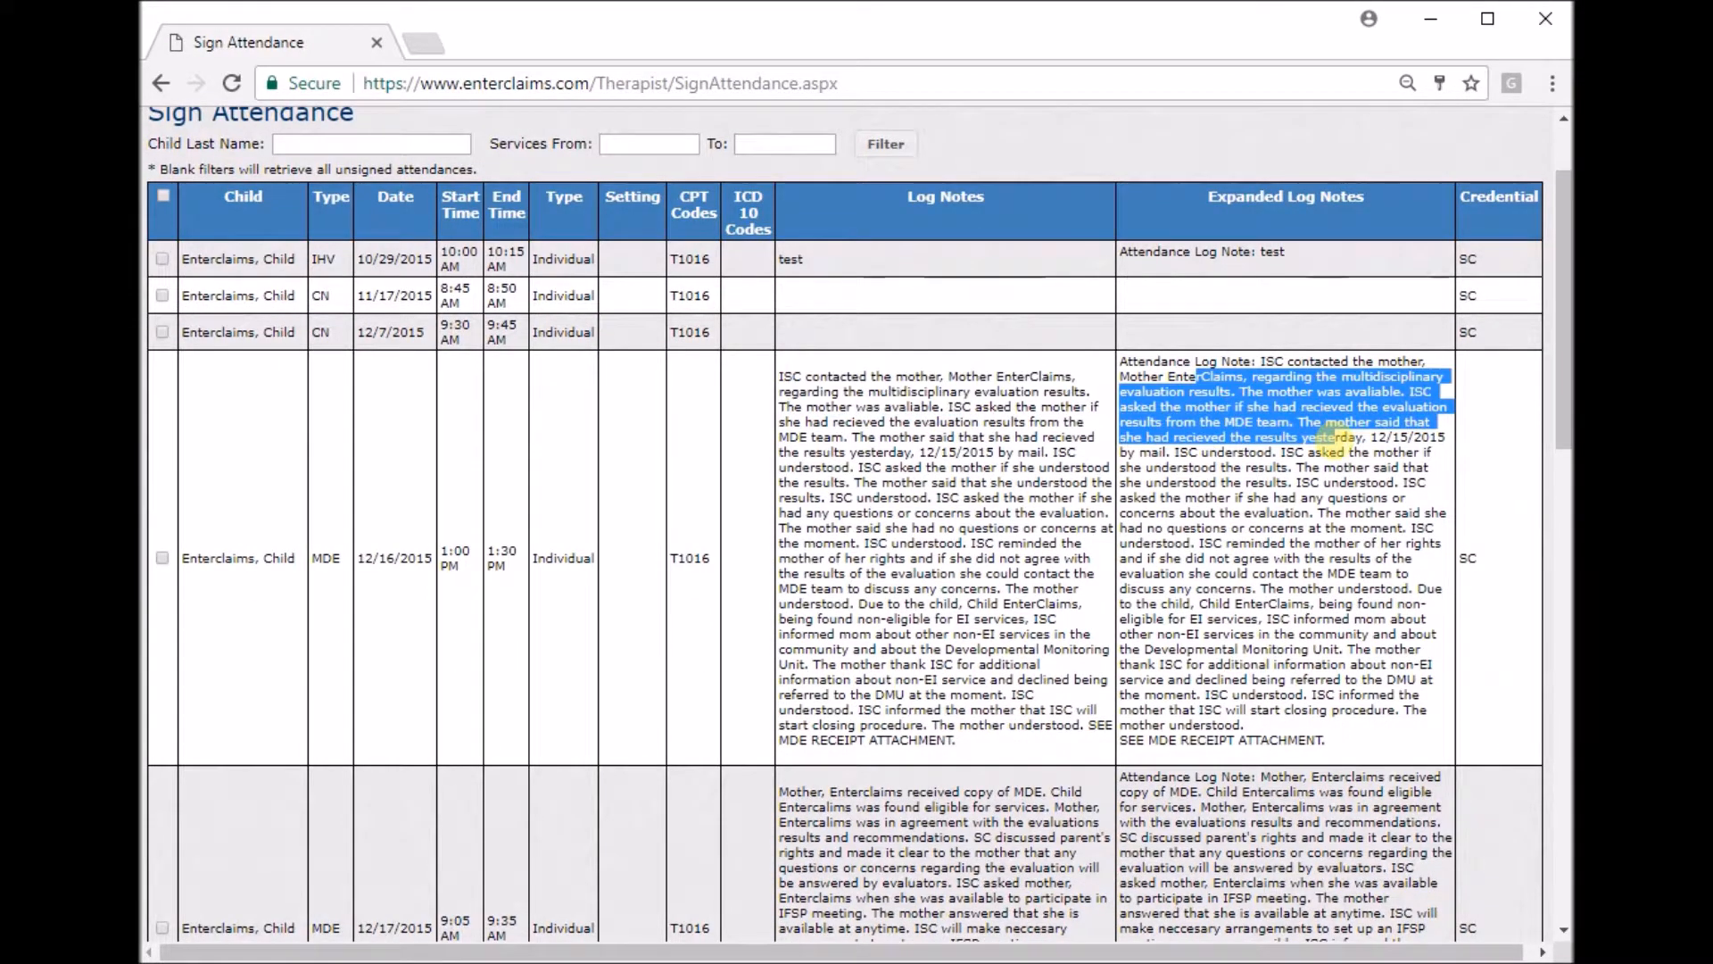
{"action": "left_click_drag", "start_coordinate": [373, 332], "coordinate": [533, 336]}
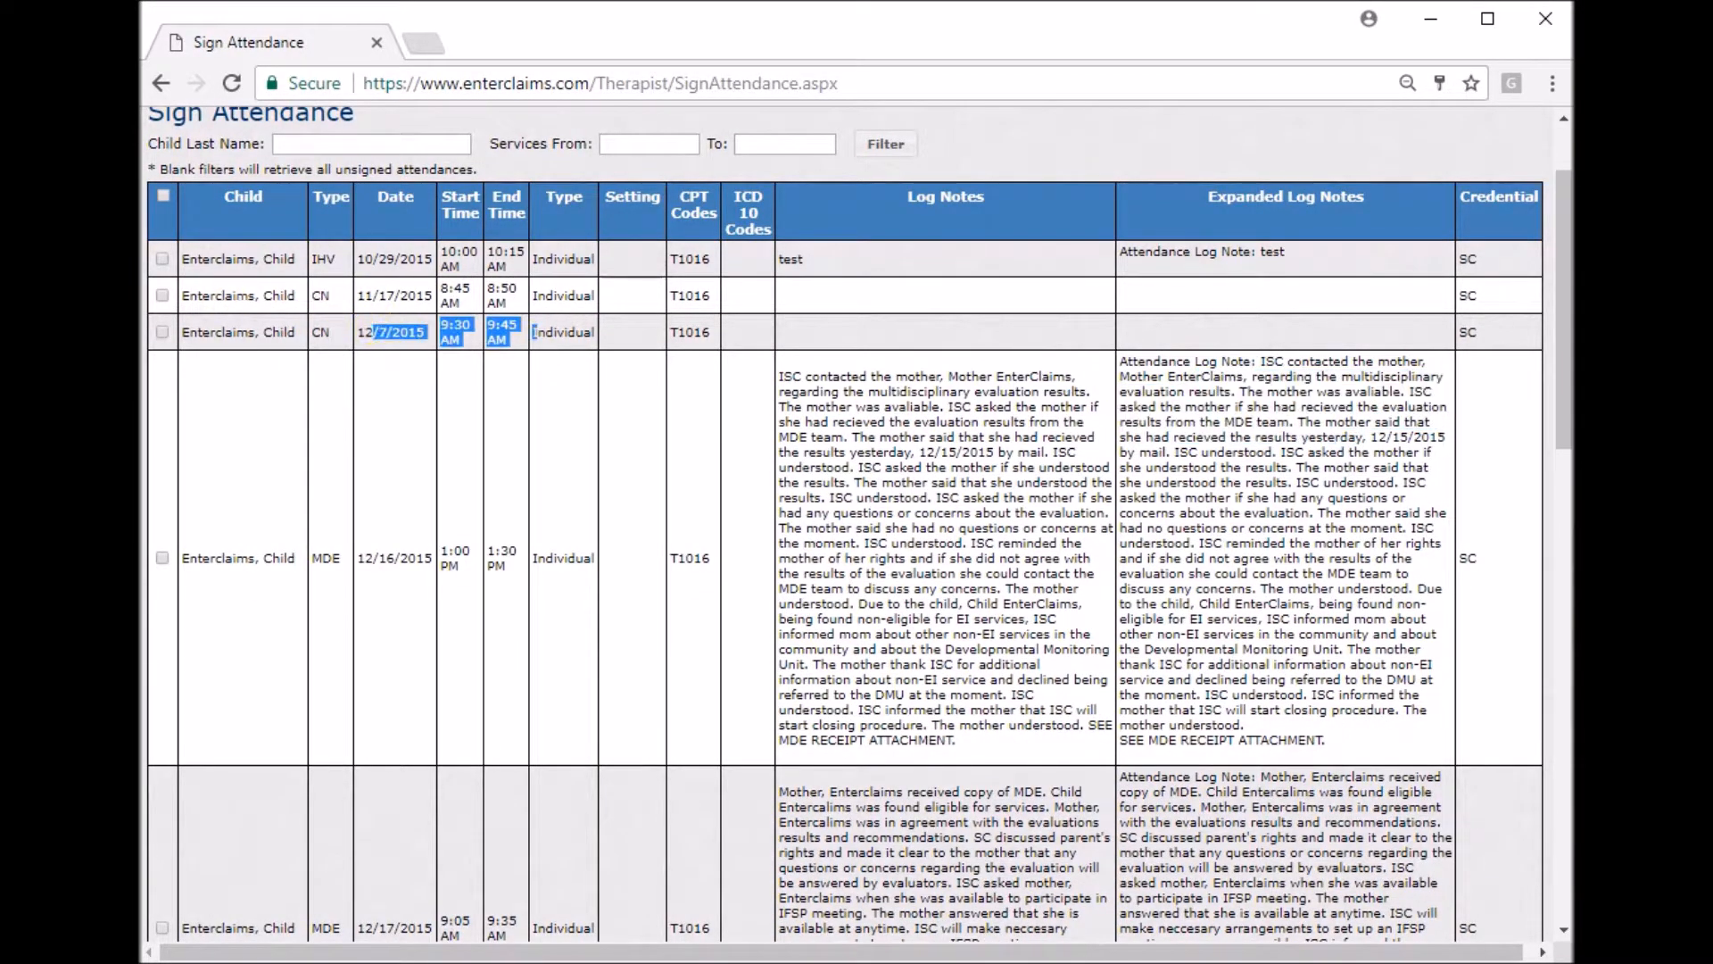
Select the unsigned attendances and open the Sign Attendances dialog.
{"action": "left_click", "coordinate": [163, 259]}
{"action": "left_click", "coordinate": [162, 295]}
{"action": "left_click", "coordinate": [367, 394]}
{"action": "scroll", "coordinate": [238, 370], "scroll_direction": "up", "scroll_amount": 1}
{"action": "scroll", "coordinate": [238, 369], "scroll_direction": "down", "scroll_amount": 1}
{"action": "left_click", "coordinate": [162, 332]}
{"action": "left_click", "coordinate": [162, 557]}
{"action": "scroll", "coordinate": [201, 501], "scroll_direction": "up", "scroll_amount": 2}
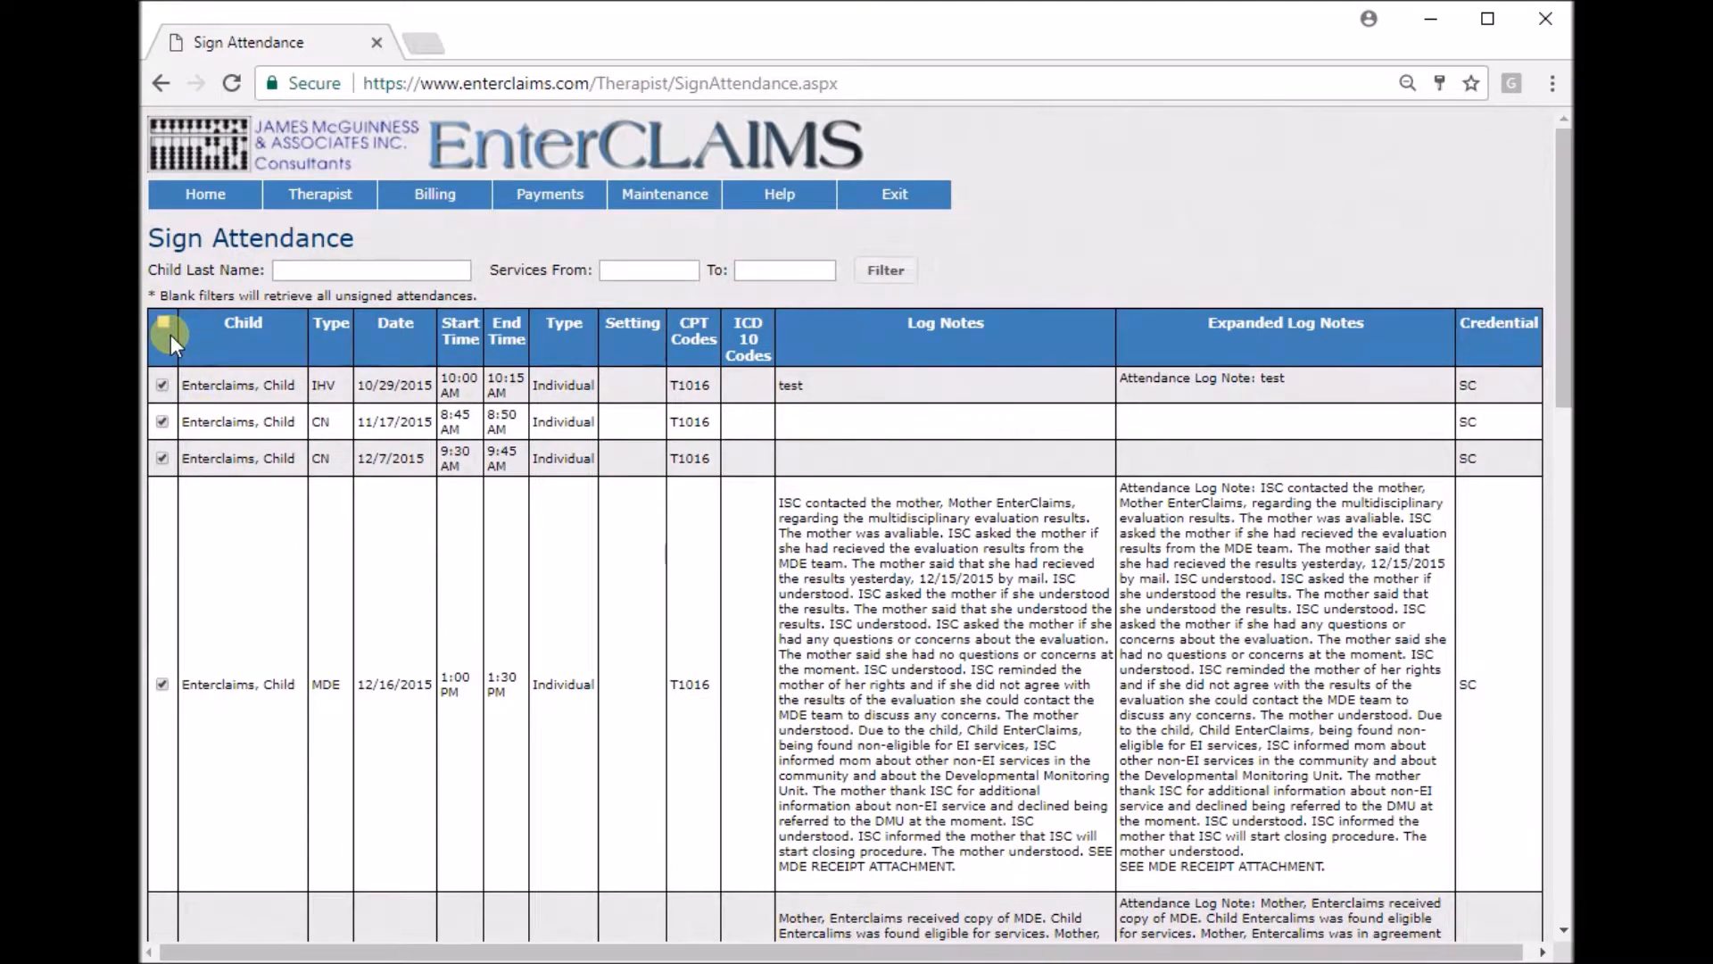
{"action": "scroll", "coordinate": [495, 468], "scroll_direction": "down", "scroll_amount": 10}
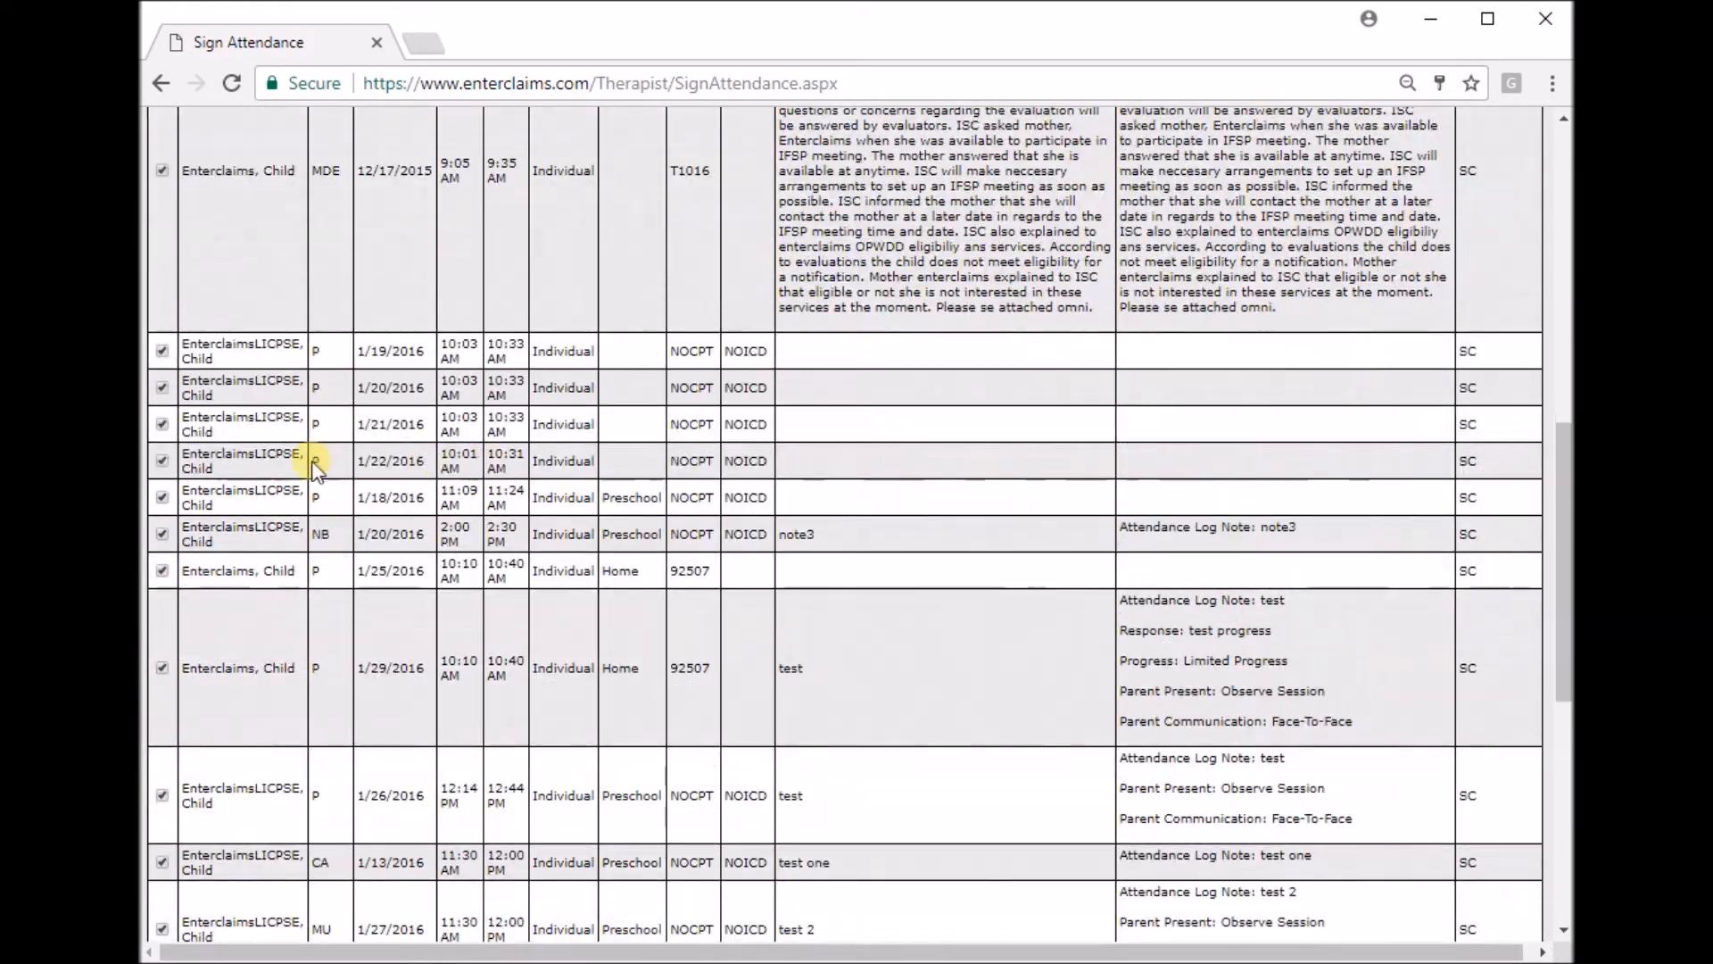
{"action": "scroll", "coordinate": [317, 460], "scroll_direction": "down", "scroll_amount": 7}
{"action": "scroll", "coordinate": [470, 719], "scroll_direction": "up", "scroll_amount": 1}
{"action": "scroll", "coordinate": [489, 700], "scroll_direction": "down", "scroll_amount": 2}
{"action": "left_click", "coordinate": [233, 876]}
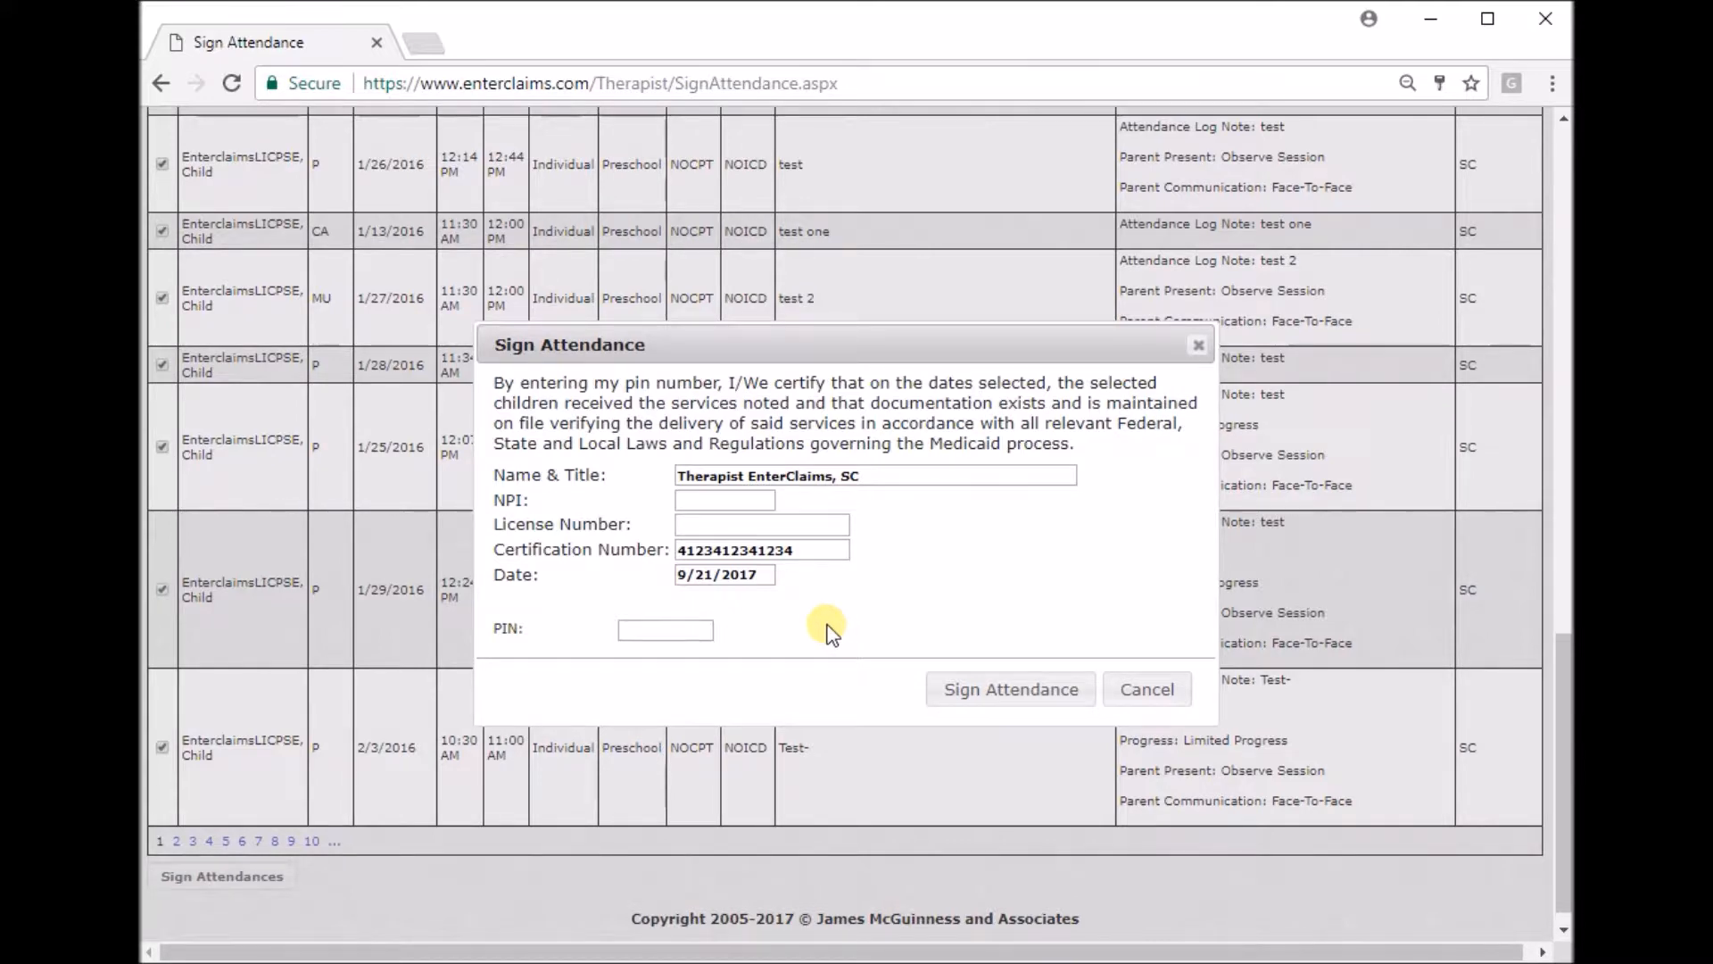
Enter the PIN and sign the selected attendances.
{"action": "left_click", "coordinate": [671, 631]}
{"action": "type", "text": "••••"}
{"action": "left_click", "coordinate": [976, 684]}
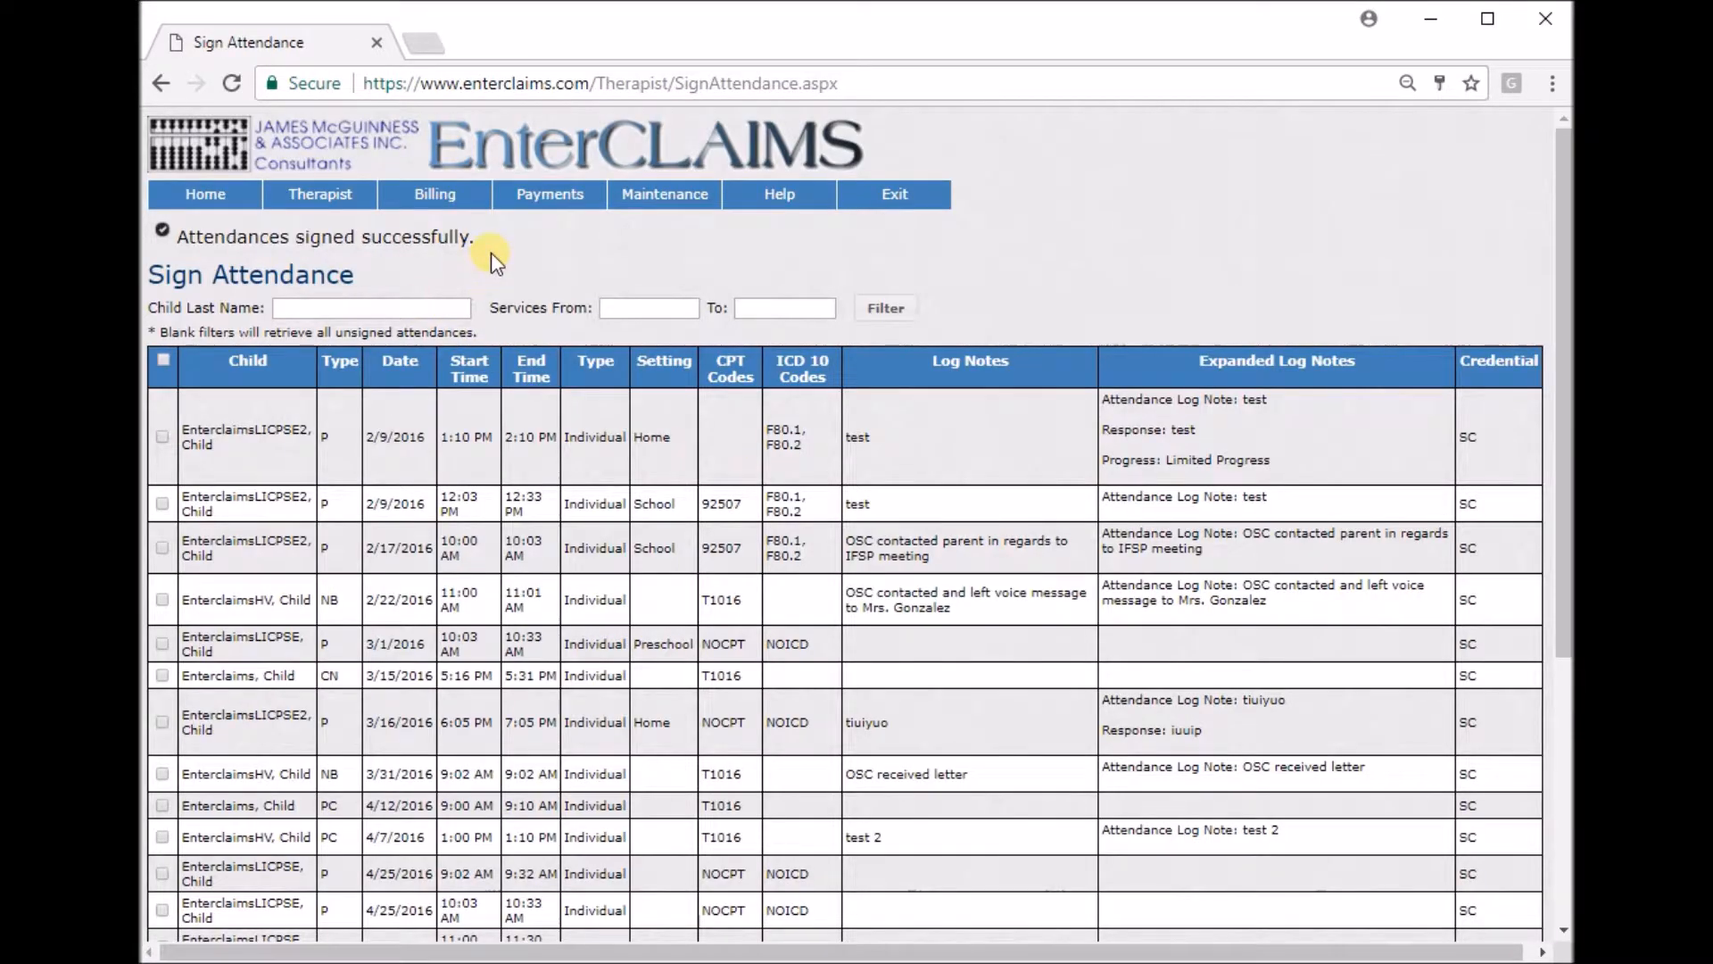
{"action": "left_click_drag", "start_coordinate": [475, 239], "coordinate": [165, 237]}
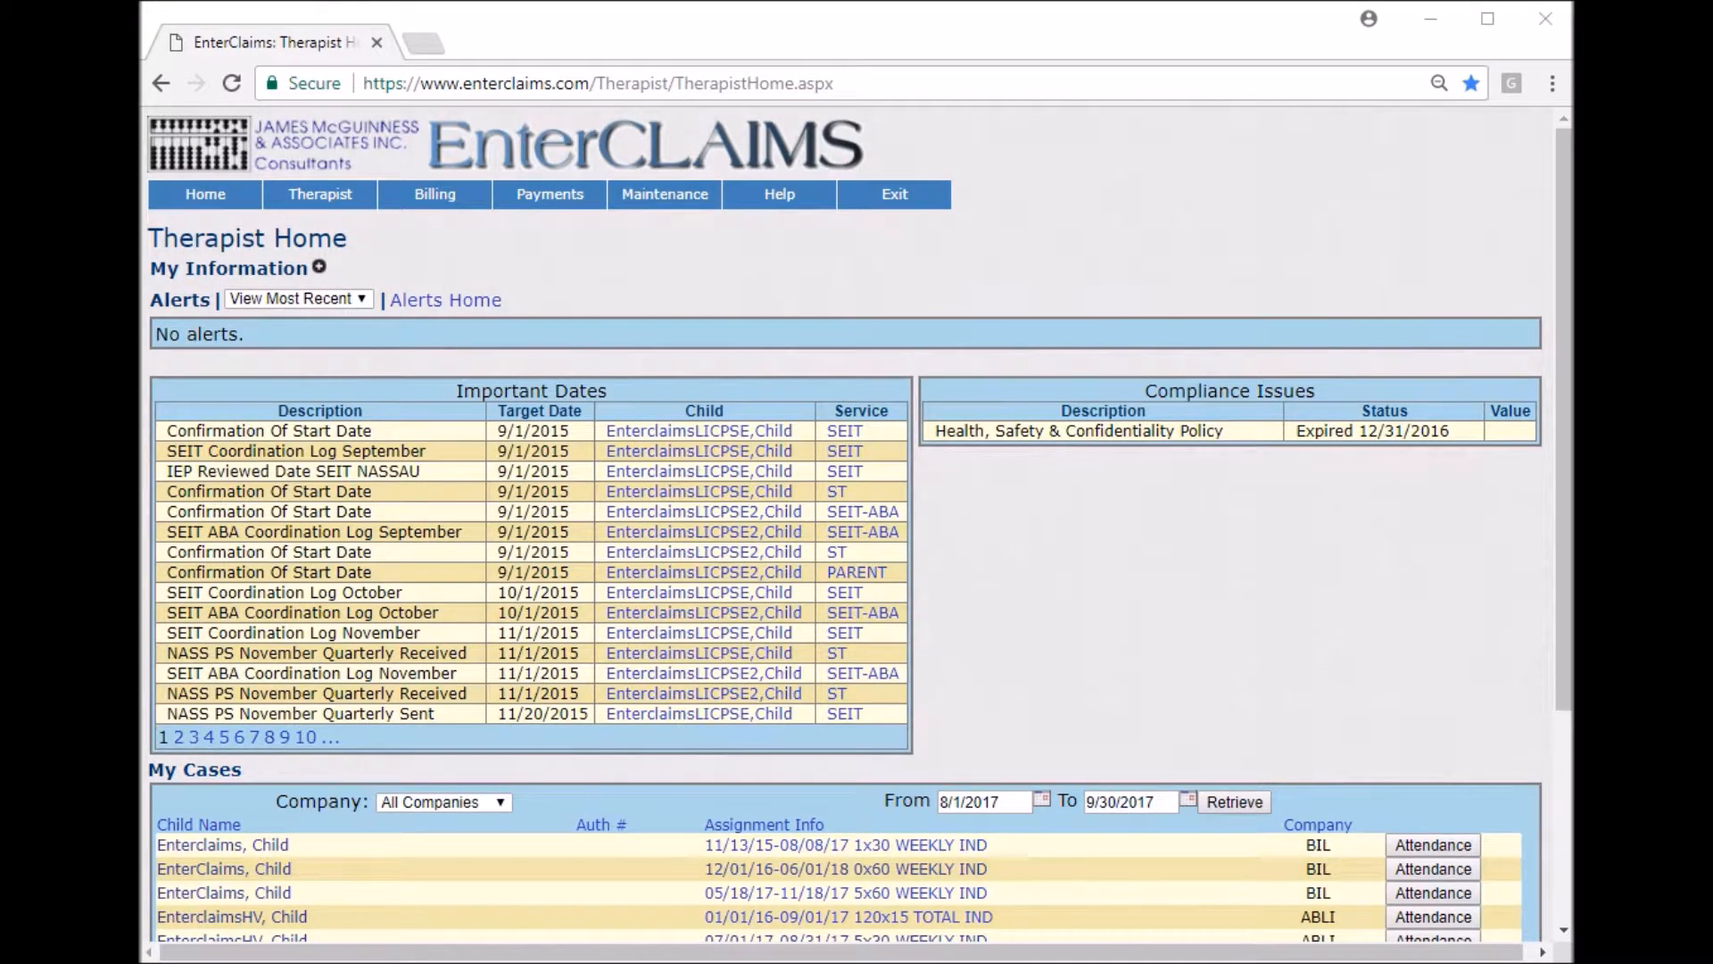
Open Create Bill and examine its date range filters and the child, therapy, month and session columns.
{"action": "left_click", "coordinate": [561, 252]}
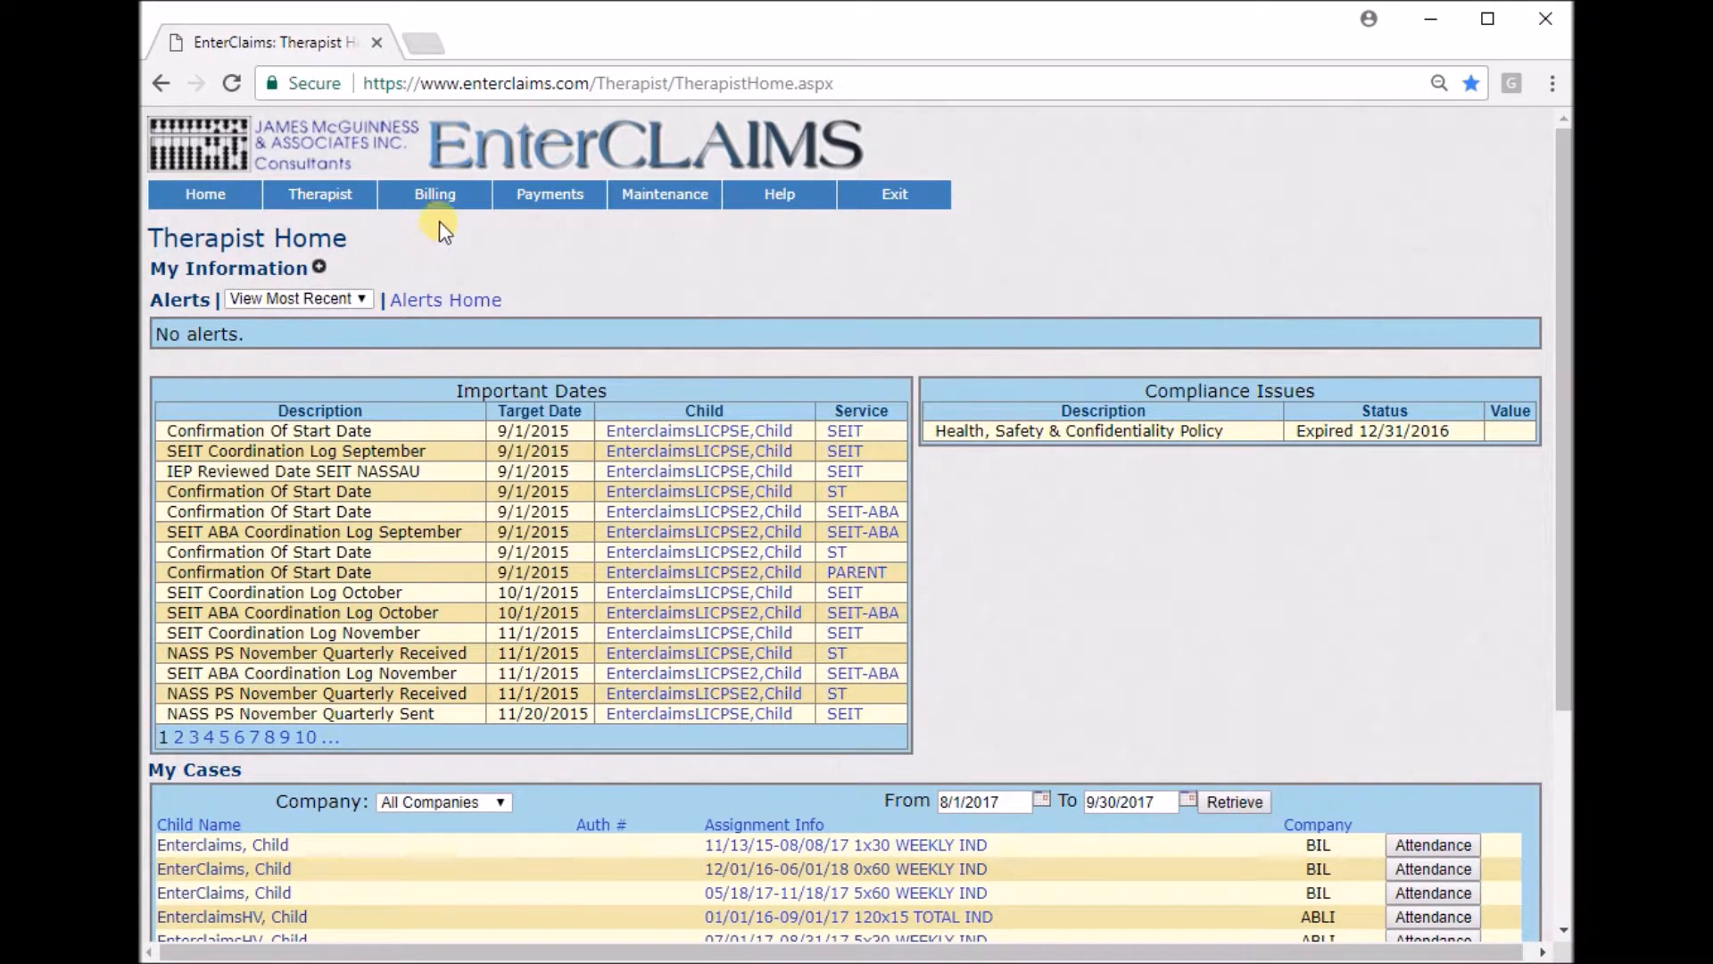
{"action": "mouse_move", "coordinate": [437, 196]}
{"action": "left_click", "coordinate": [510, 223]}
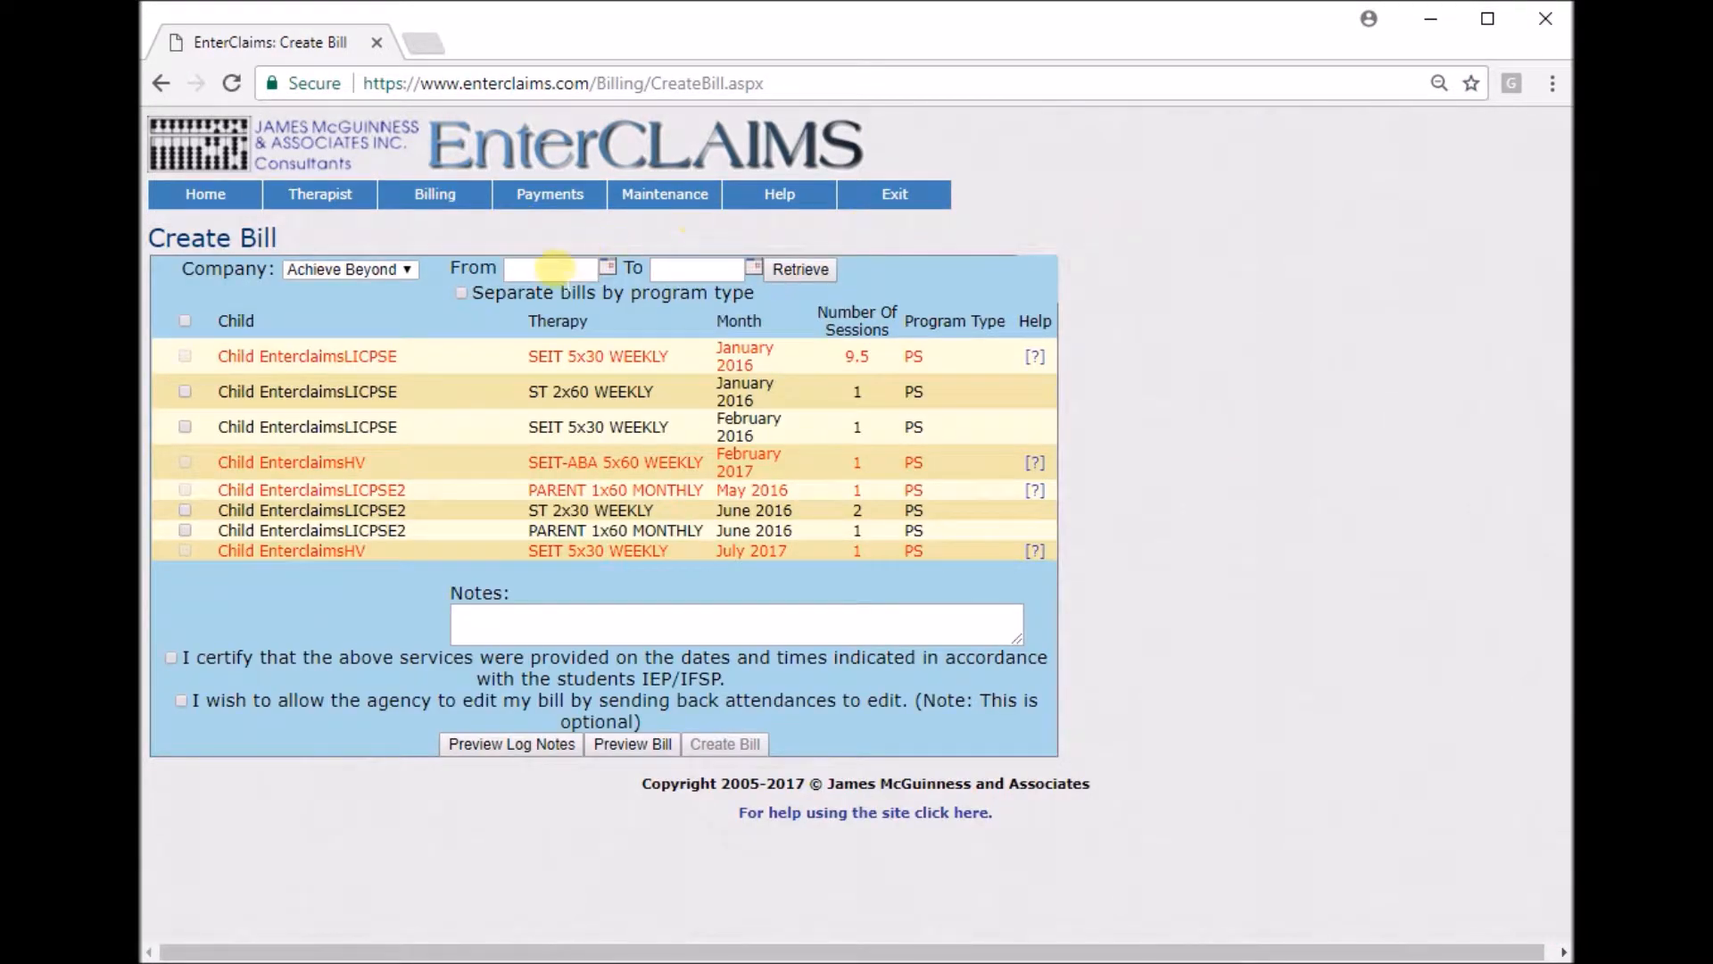
{"action": "left_click", "coordinate": [553, 267]}
{"action": "left_click", "coordinate": [709, 268]}
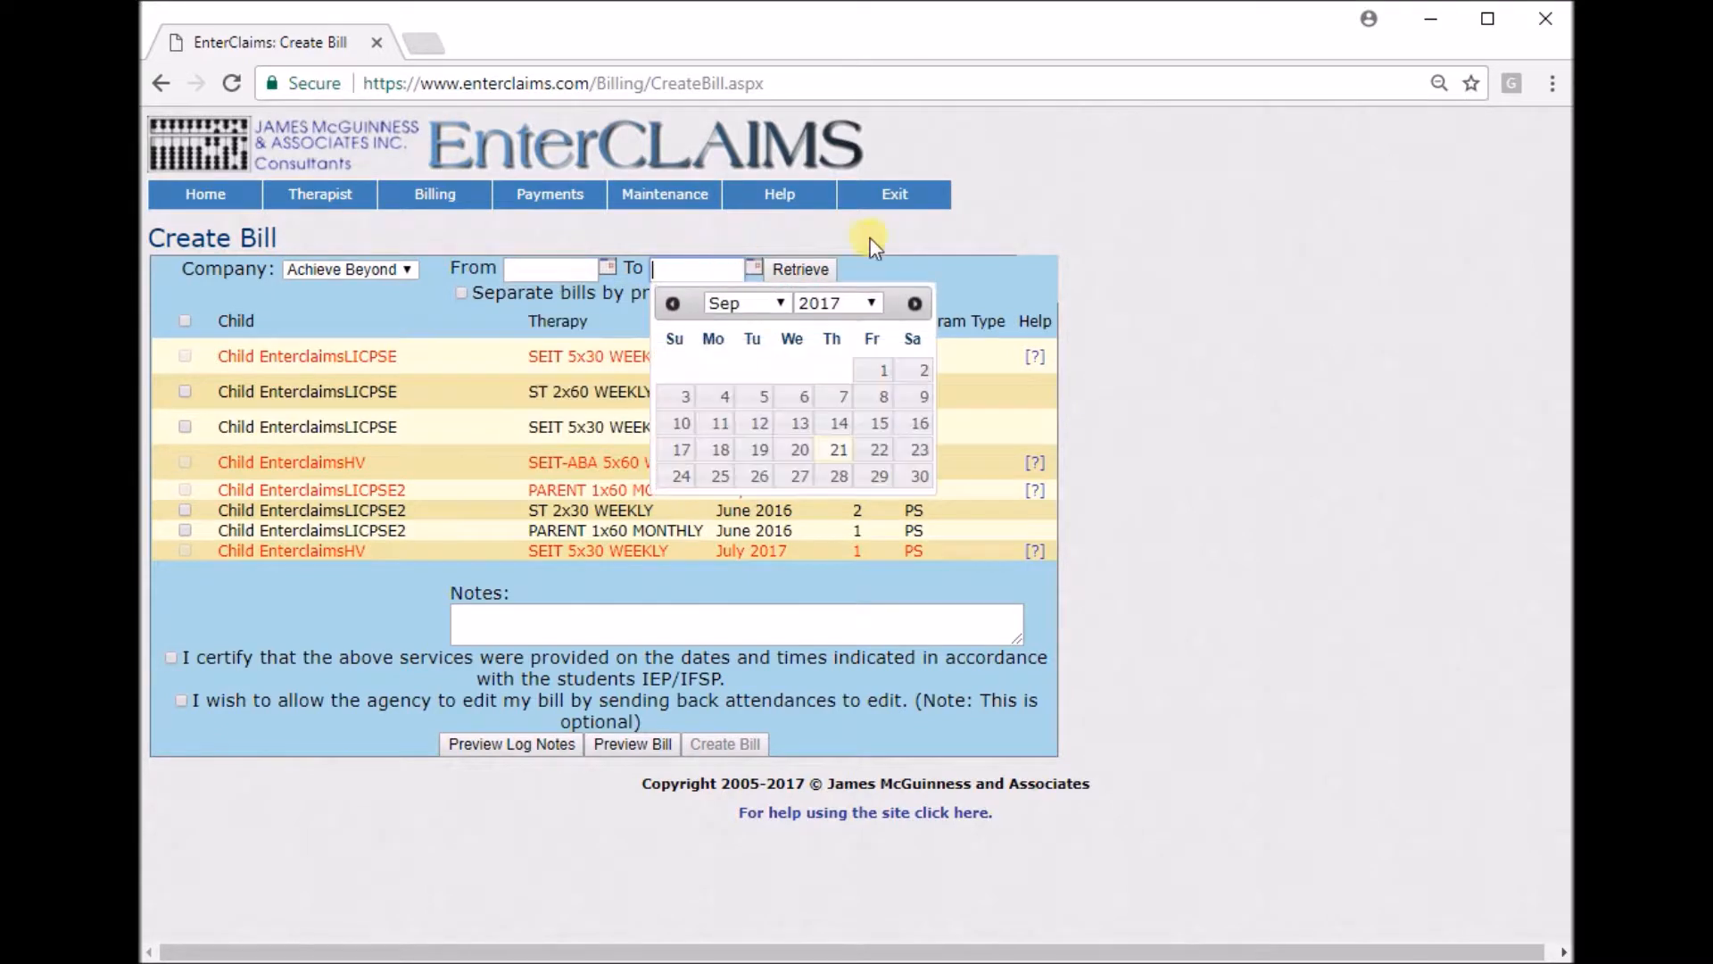
{"action": "left_click", "coordinate": [1115, 234]}
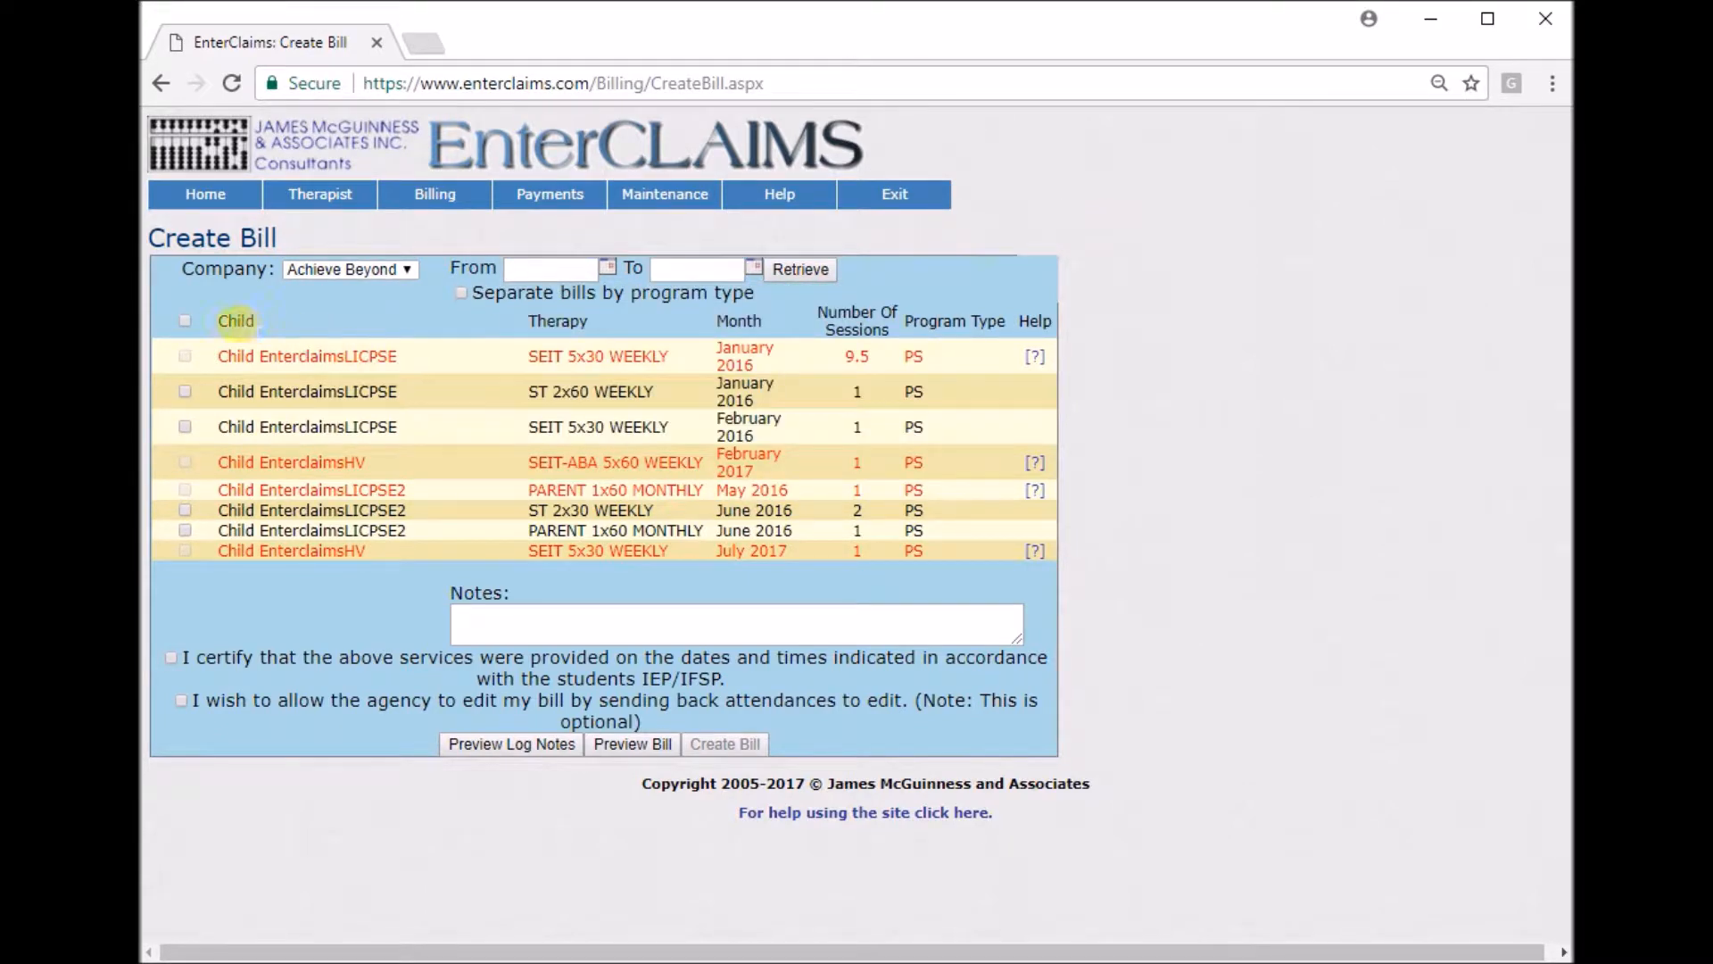
{"action": "double_click", "coordinate": [236, 321]}
{"action": "double_click", "coordinate": [557, 321]}
{"action": "double_click", "coordinate": [739, 321]}
{"action": "double_click", "coordinate": [852, 312]}
{"action": "left_click", "coordinate": [1122, 316]}
Open the help for the January 2016 SEIT 5x30 WEEKLY row's missing mandatory fields and close it.
{"action": "left_click", "coordinate": [1034, 356]}
{"action": "left_click_drag", "start_coordinate": [933, 470], "coordinate": [1253, 145]}
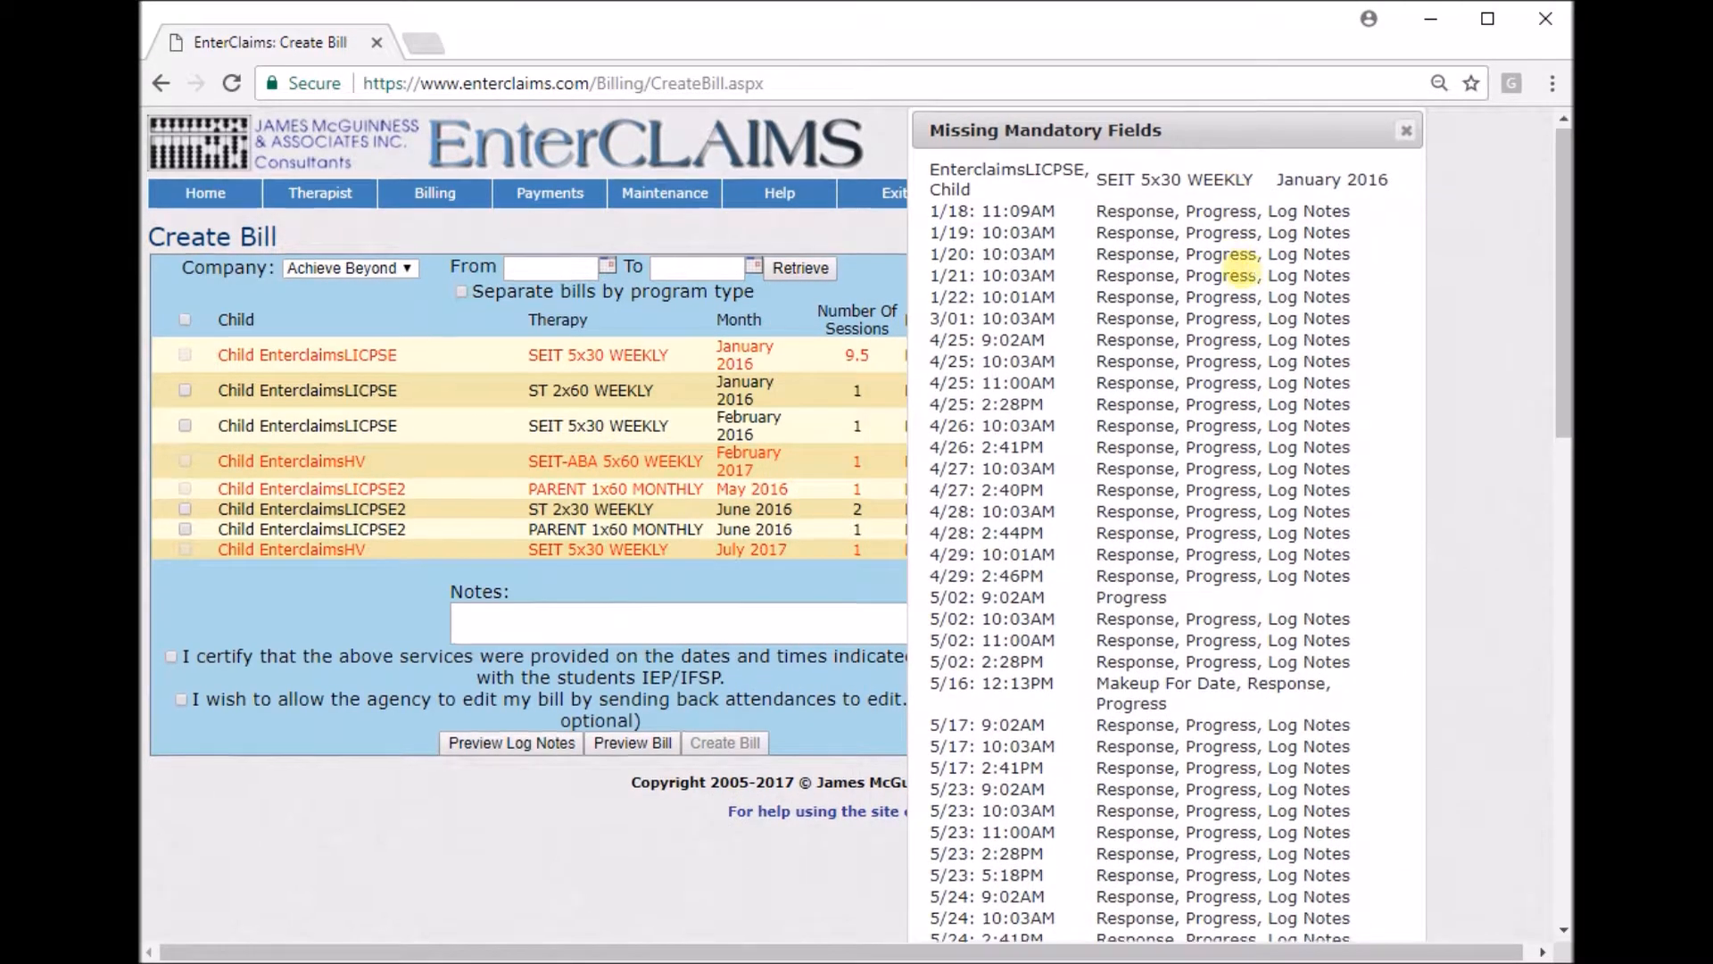
{"action": "scroll", "coordinate": [1231, 267], "scroll_direction": "down", "scroll_amount": 10}
{"action": "scroll", "coordinate": [1227, 281], "scroll_direction": "up", "scroll_amount": 9}
{"action": "scroll", "coordinate": [1223, 277], "scroll_direction": "up", "scroll_amount": 1}
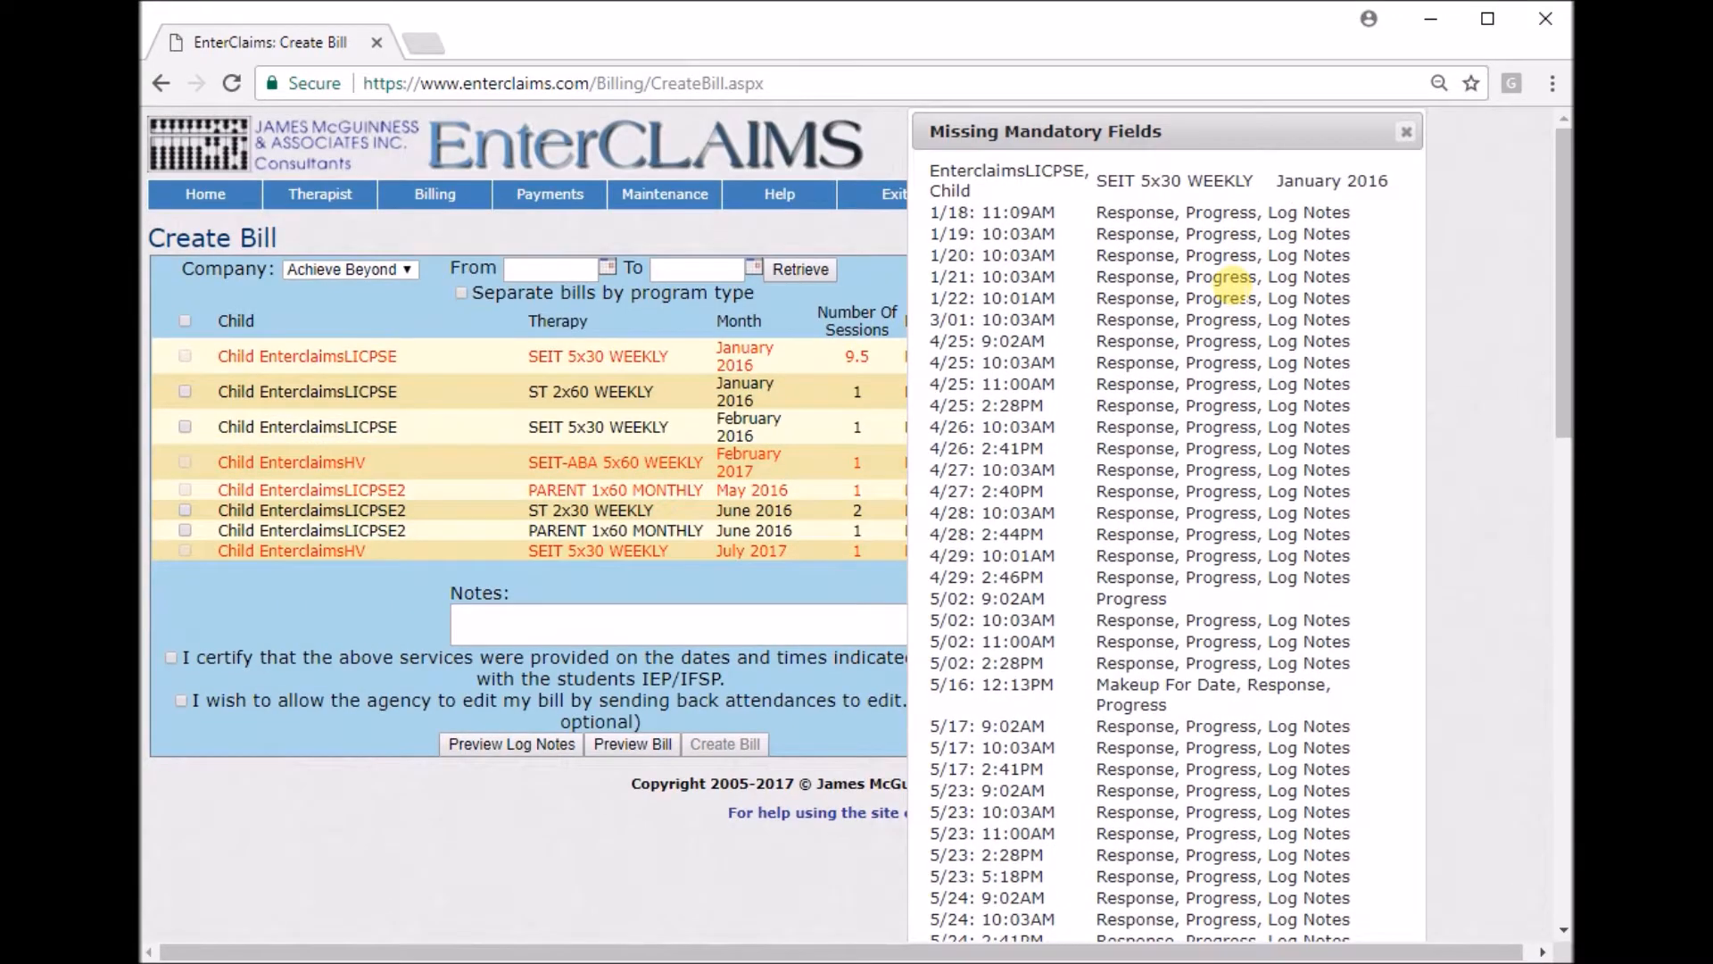
{"action": "left_click", "coordinate": [1407, 133]}
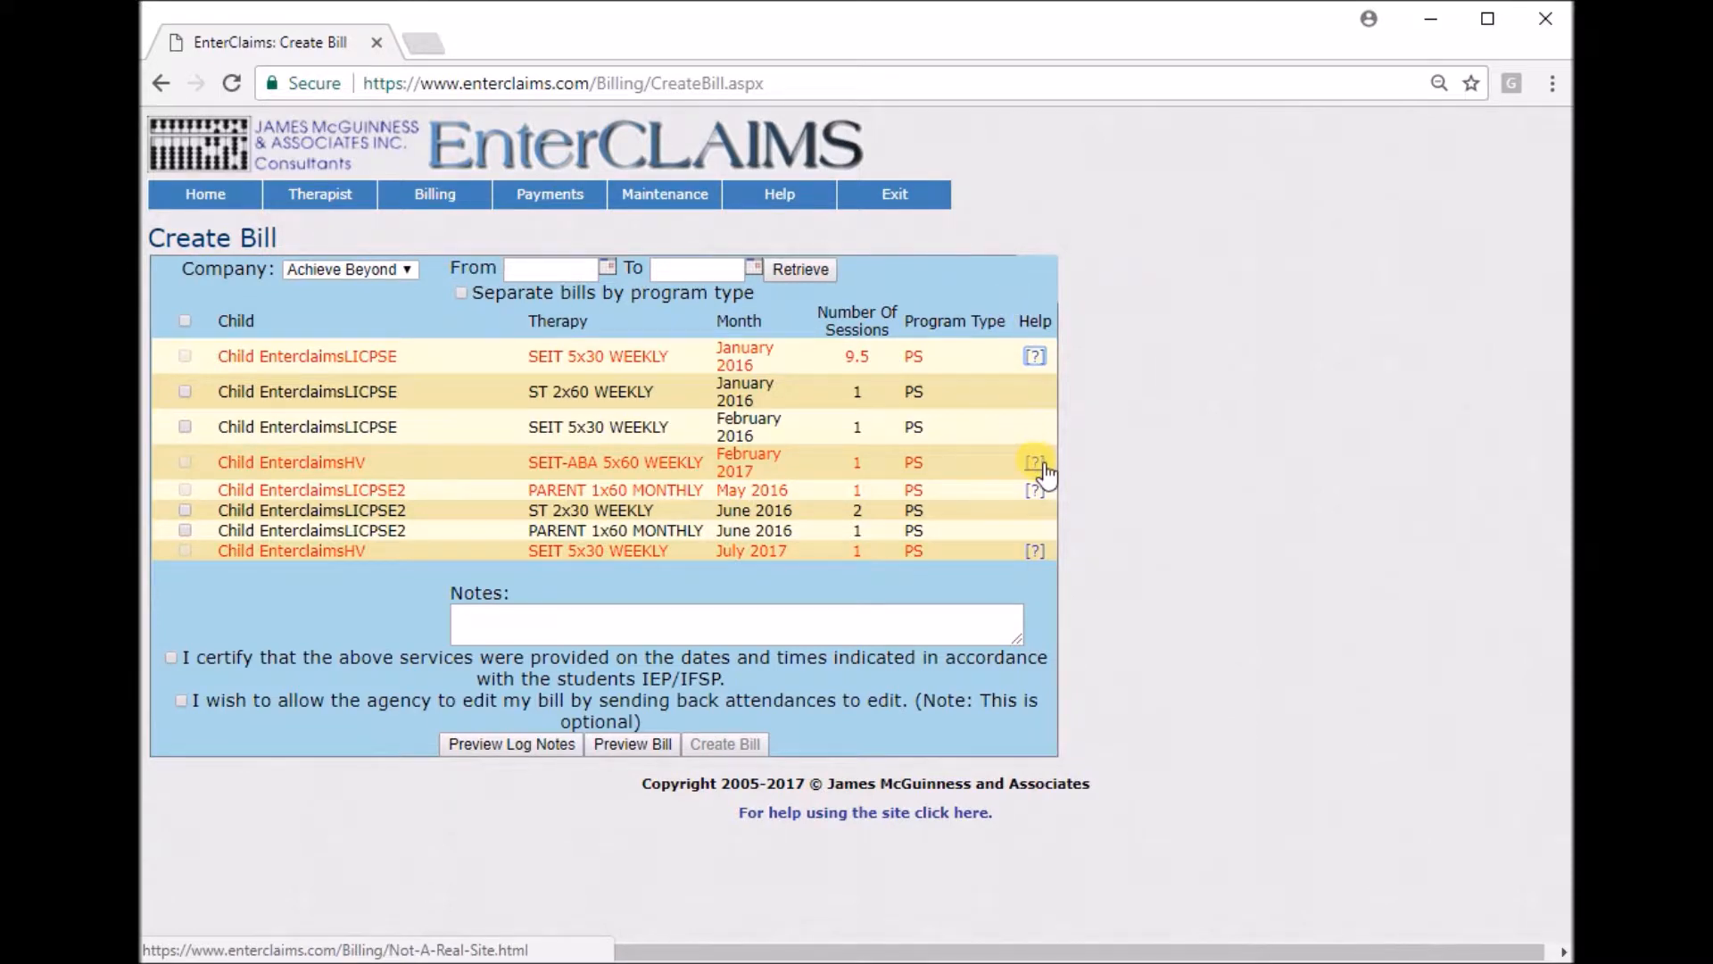
Create a bill for the four eligible sessions, certifying the services and allowing the agency to edit.
{"action": "left_click", "coordinate": [186, 393]}
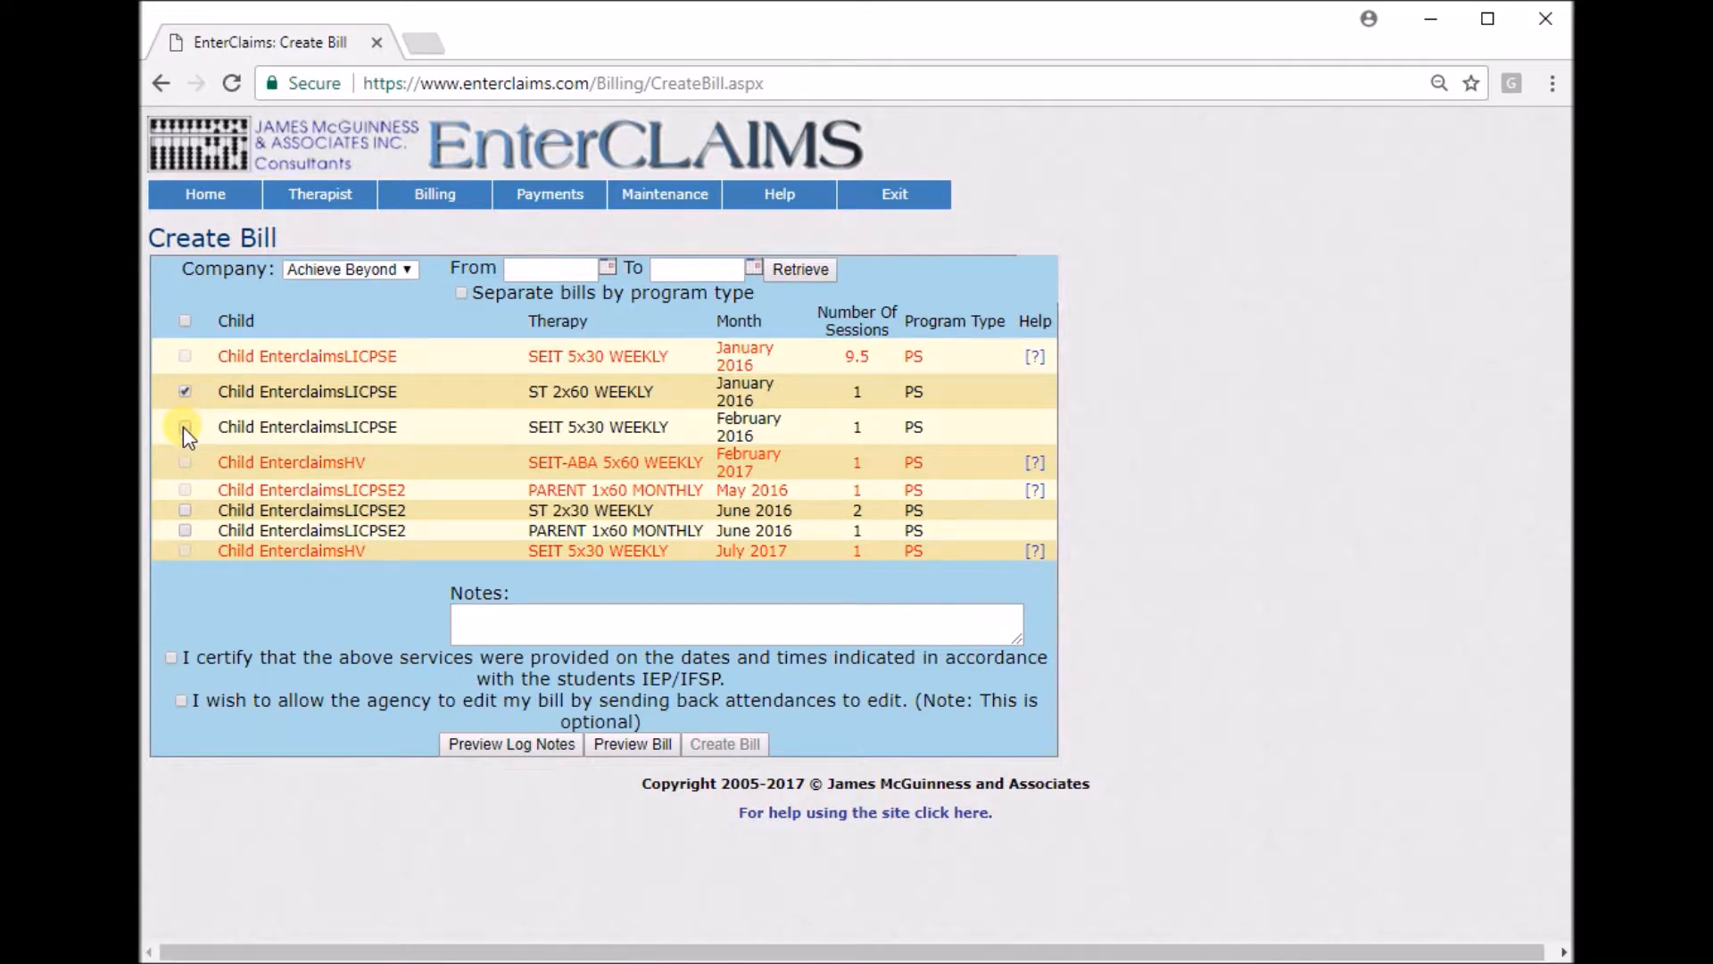
{"action": "left_click", "coordinate": [185, 427]}
{"action": "left_click", "coordinate": [186, 393]}
{"action": "left_click", "coordinate": [185, 530]}
{"action": "left_click", "coordinate": [172, 659]}
{"action": "left_click", "coordinate": [748, 746]}
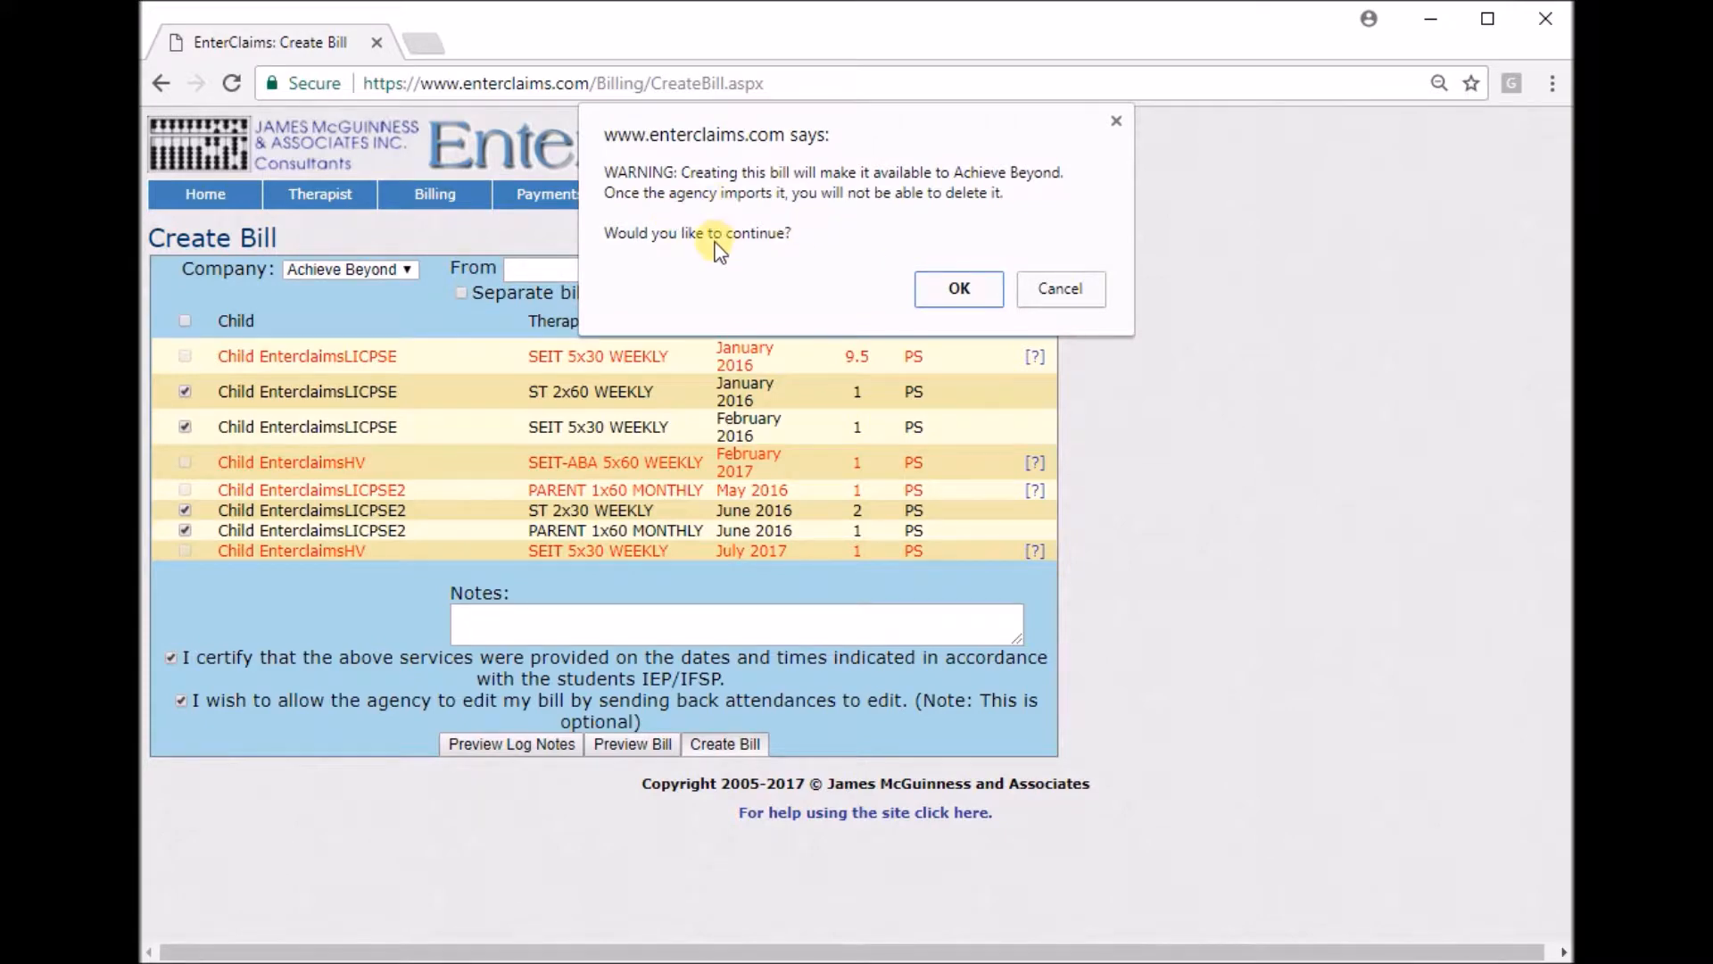
{"action": "left_click", "coordinate": [960, 291]}
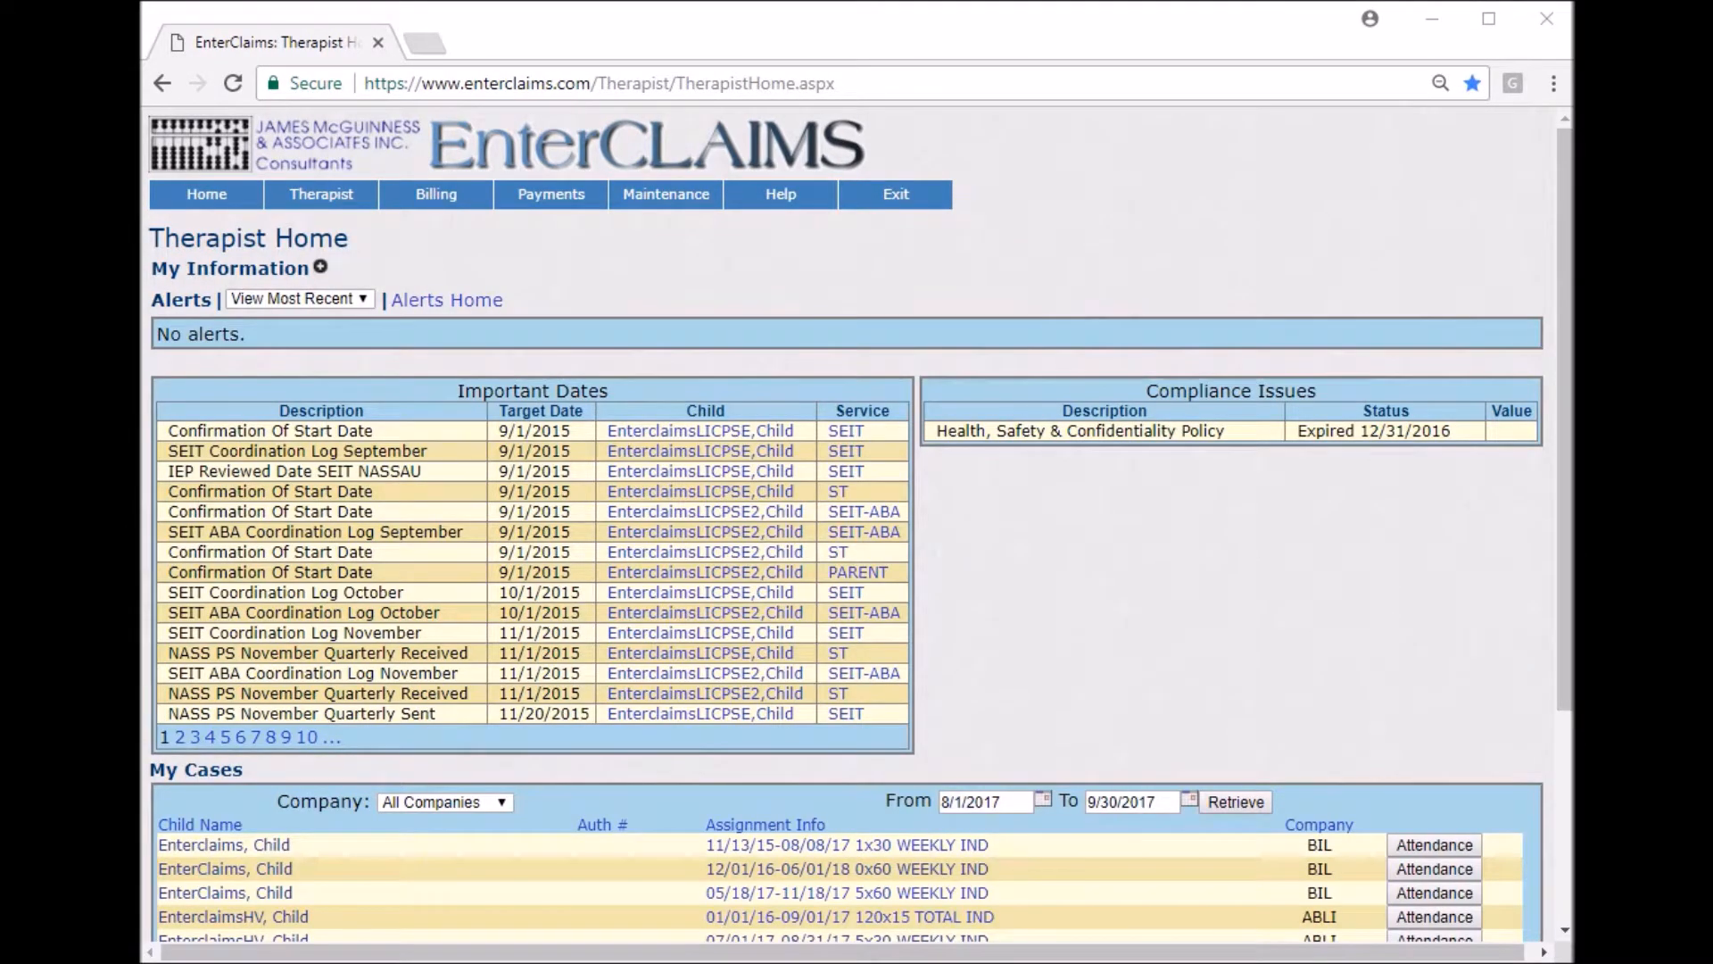
Open Print Bill and review its date range filters and bill list.
{"action": "left_click", "coordinate": [644, 275]}
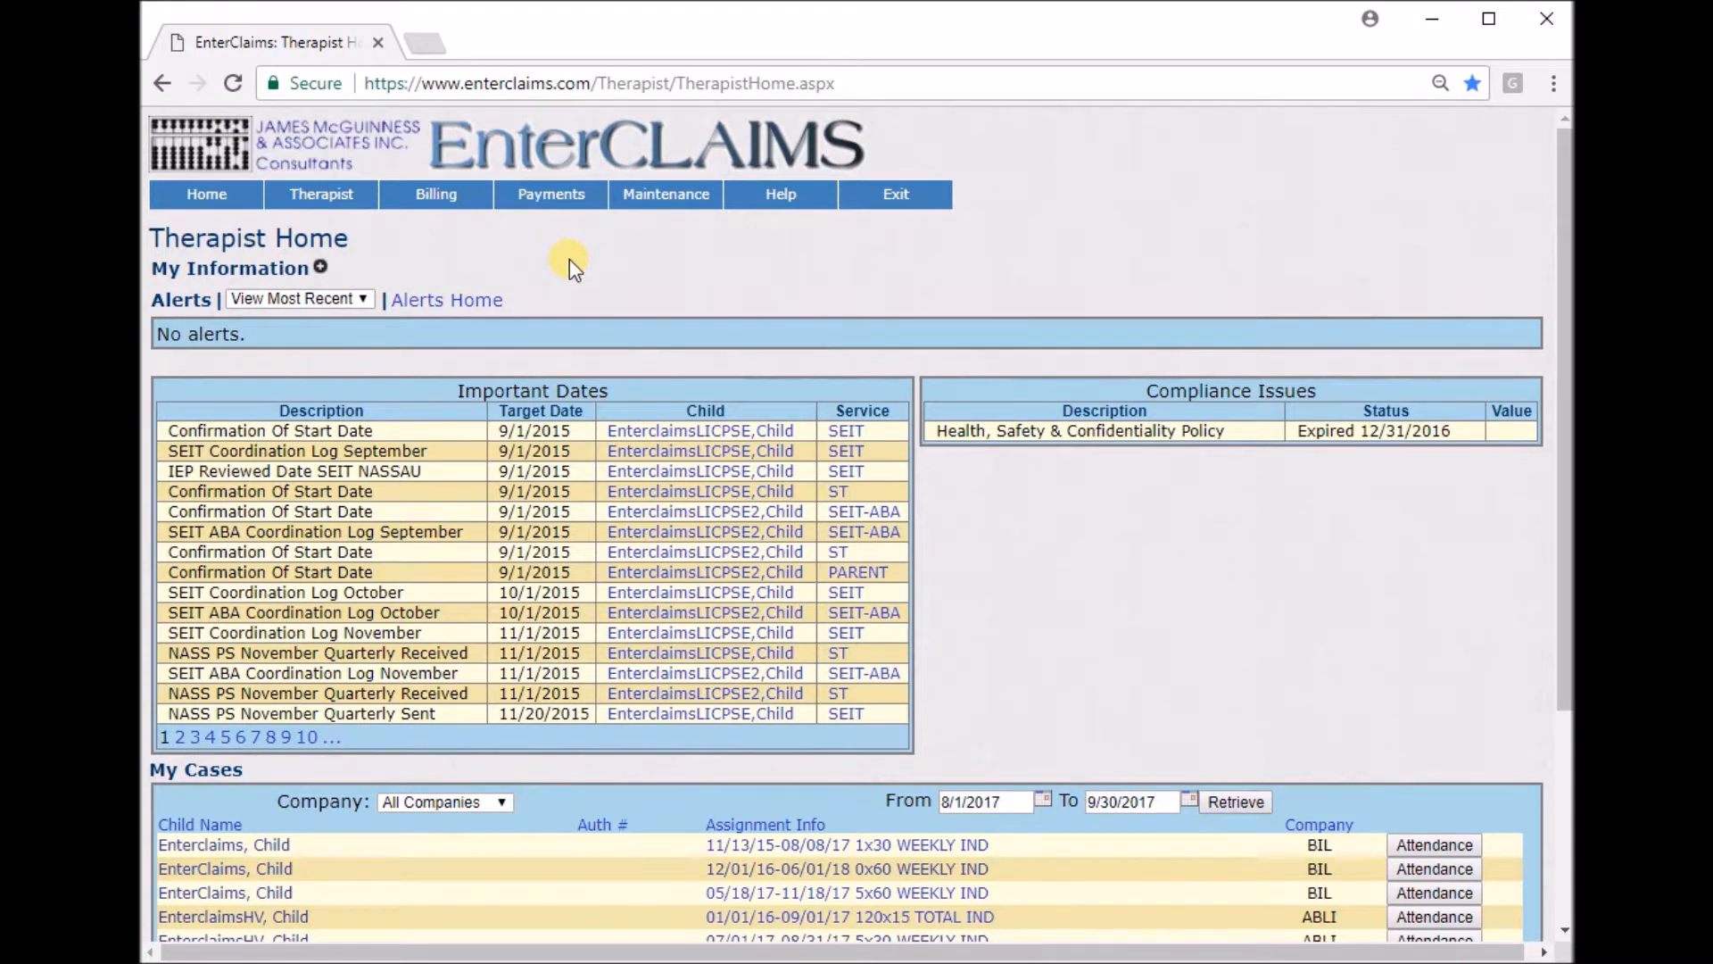
{"action": "mouse_move", "coordinate": [444, 205]}
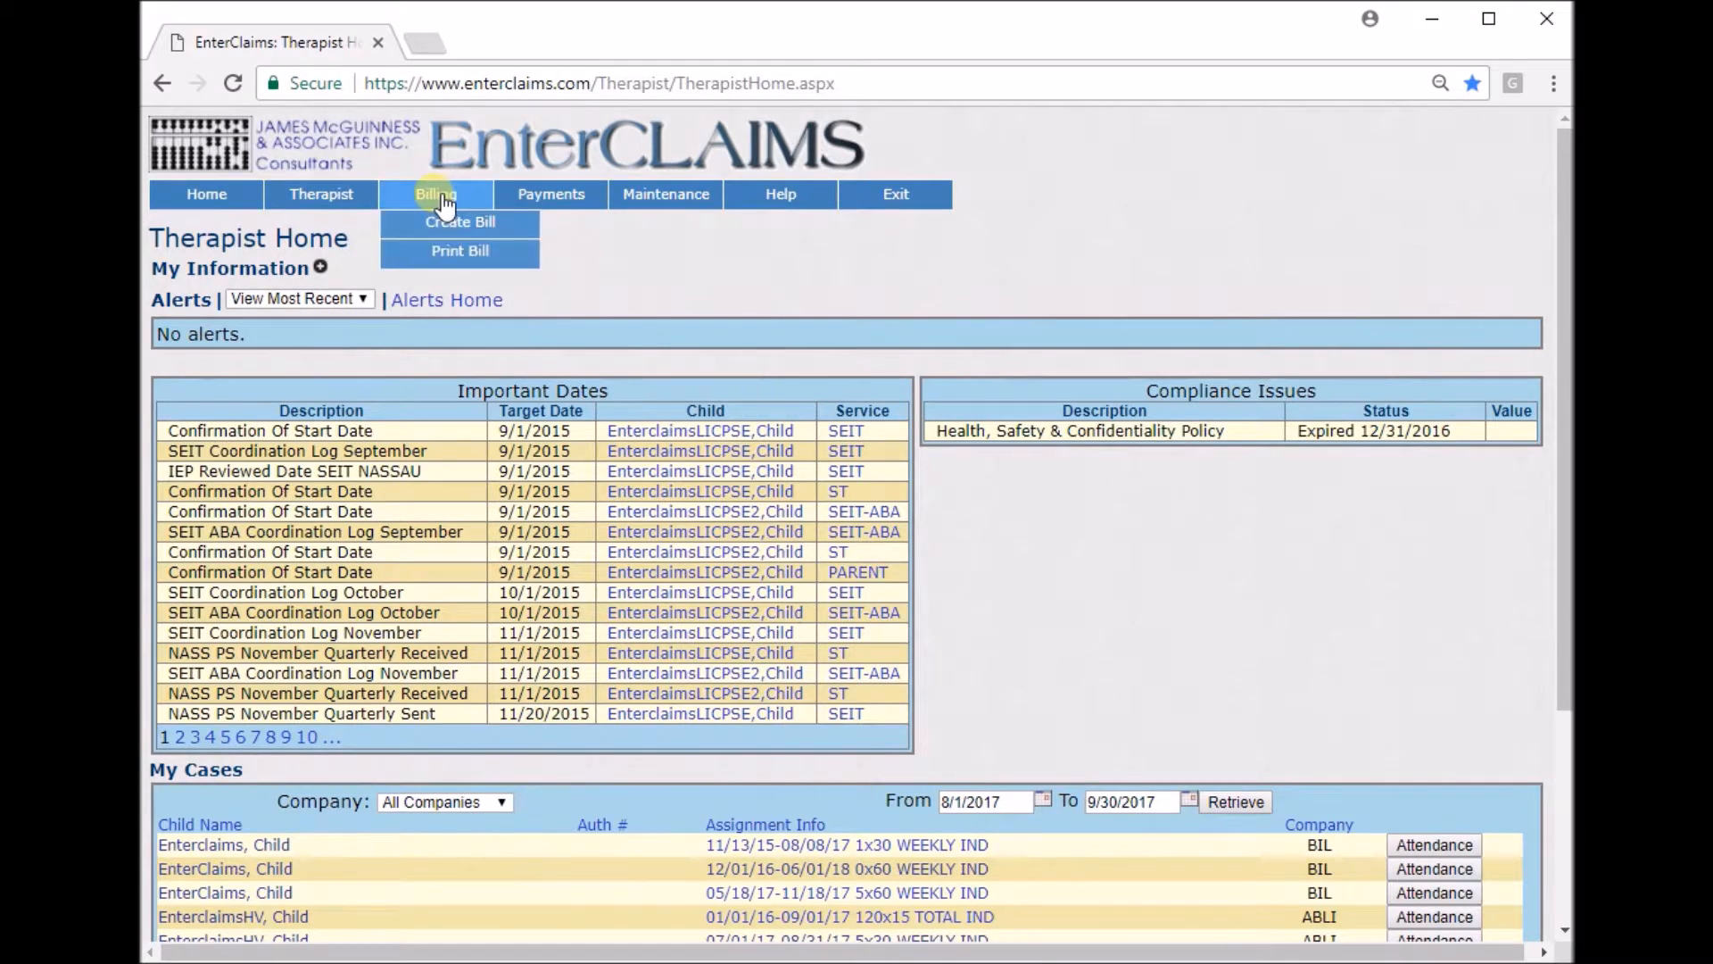
{"action": "left_click", "coordinate": [518, 268]}
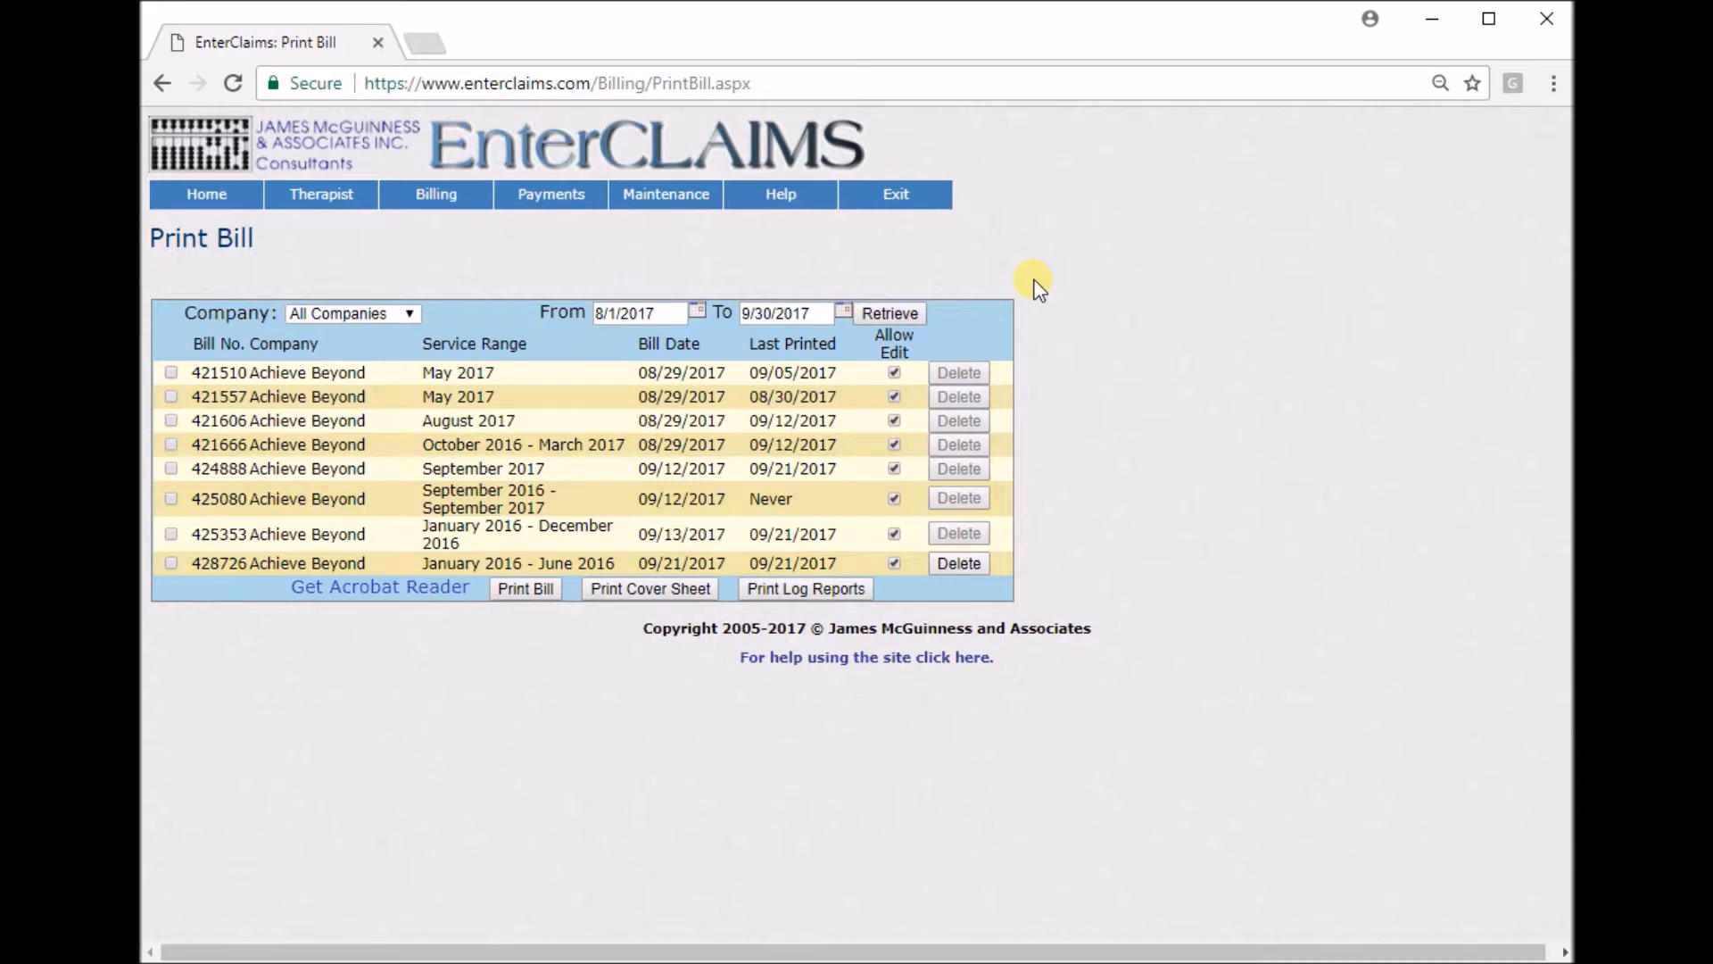
{"action": "left_click", "coordinate": [673, 313]}
{"action": "left_click", "coordinate": [819, 314]}
{"action": "left_click", "coordinate": [1116, 268]}
{"action": "left_click", "coordinate": [525, 591]}
{"action": "left_click", "coordinate": [1060, 227]}
Print the parent signature logs for the January 2016 - December 2016 bill and scroll through the PDF.
{"action": "left_click", "coordinate": [171, 564]}
{"action": "left_click", "coordinate": [171, 533]}
{"action": "left_click", "coordinate": [805, 590]}
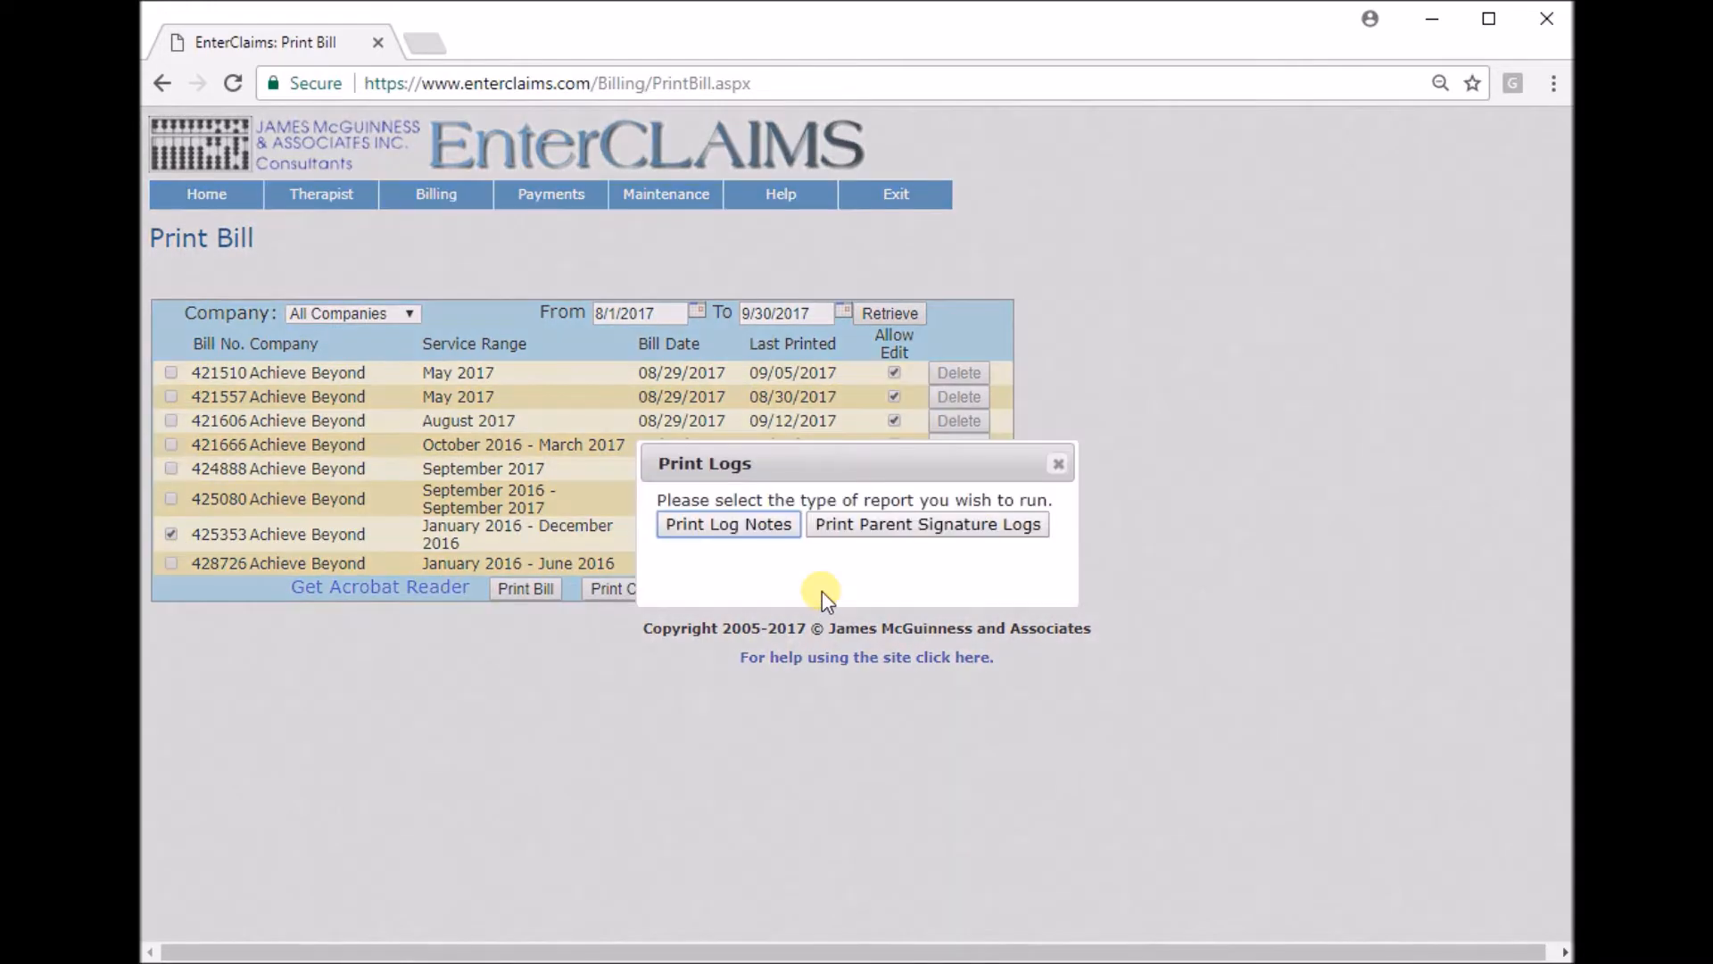
{"action": "left_click", "coordinate": [944, 524]}
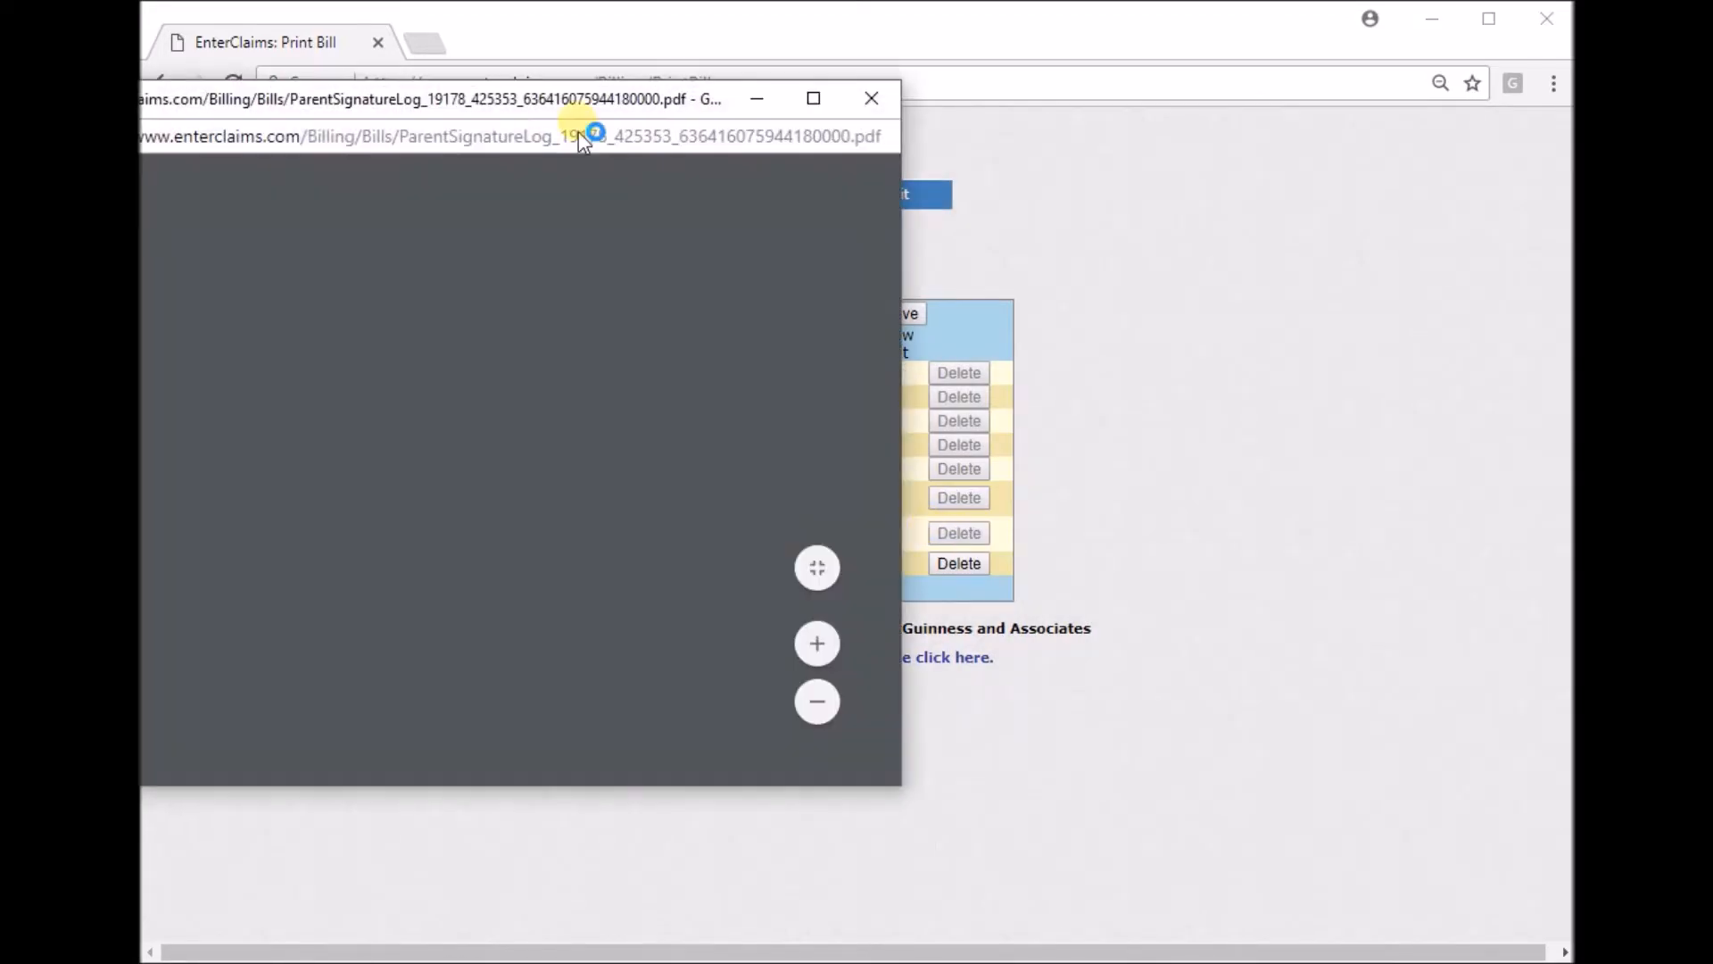
{"action": "scroll", "coordinate": [1035, 326], "scroll_direction": "down", "scroll_amount": 8}
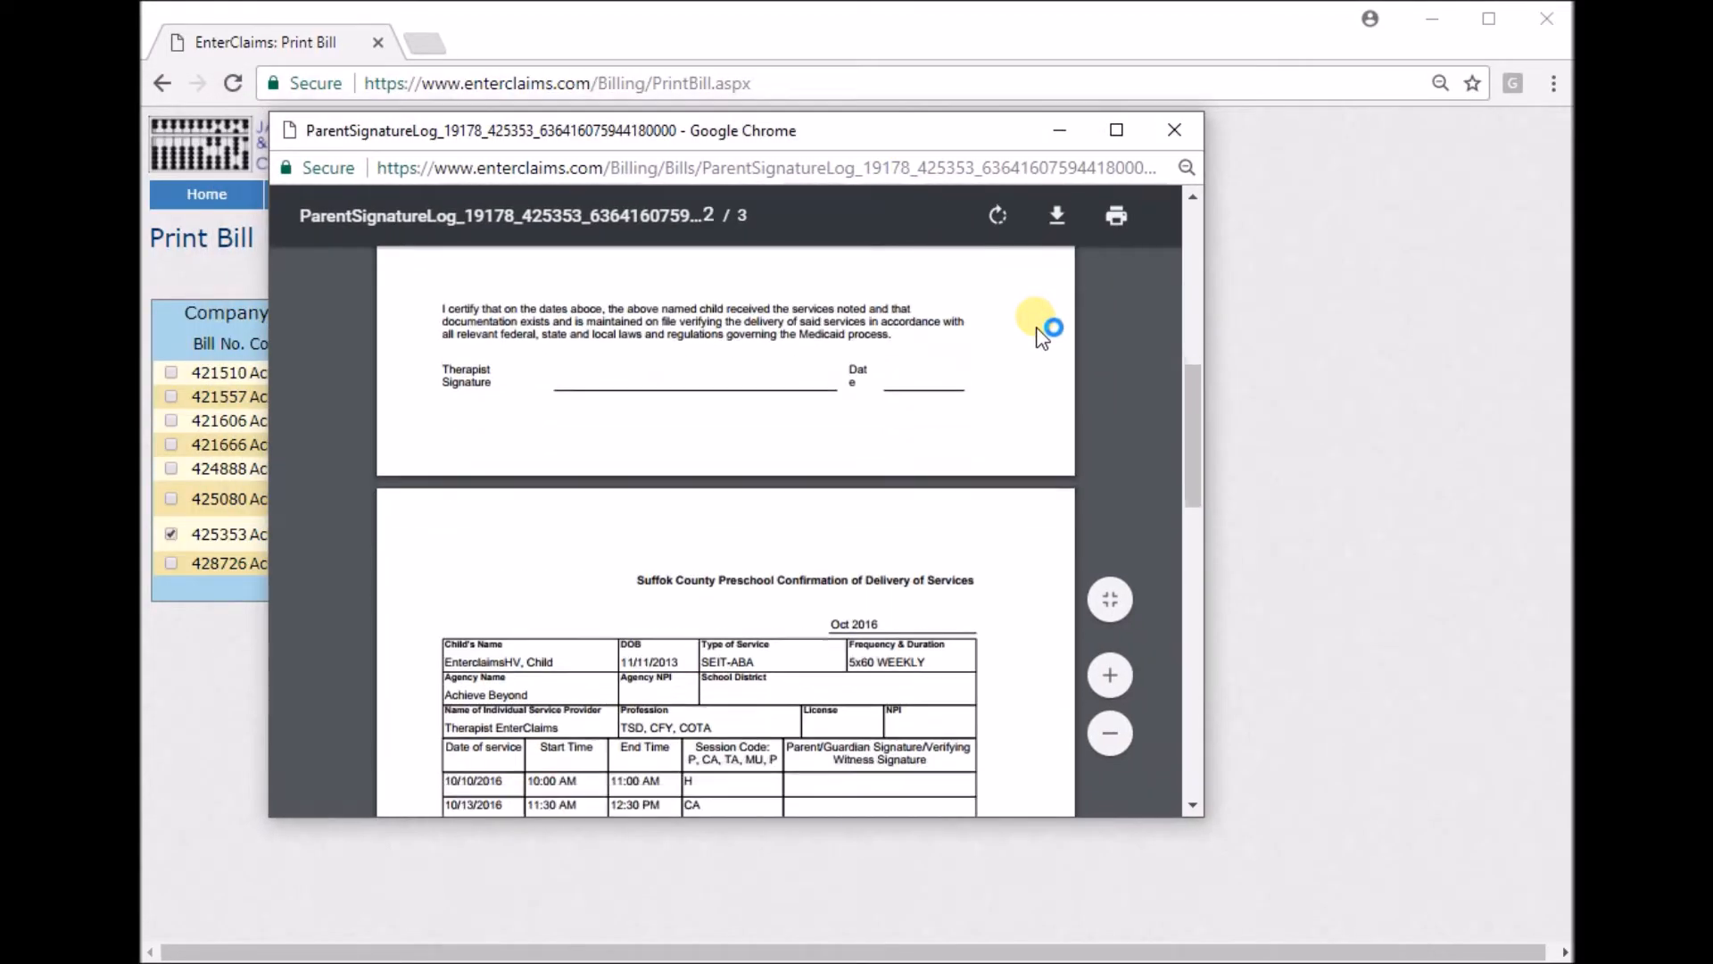
{"action": "scroll", "coordinate": [1039, 330], "scroll_direction": "down", "scroll_amount": 4}
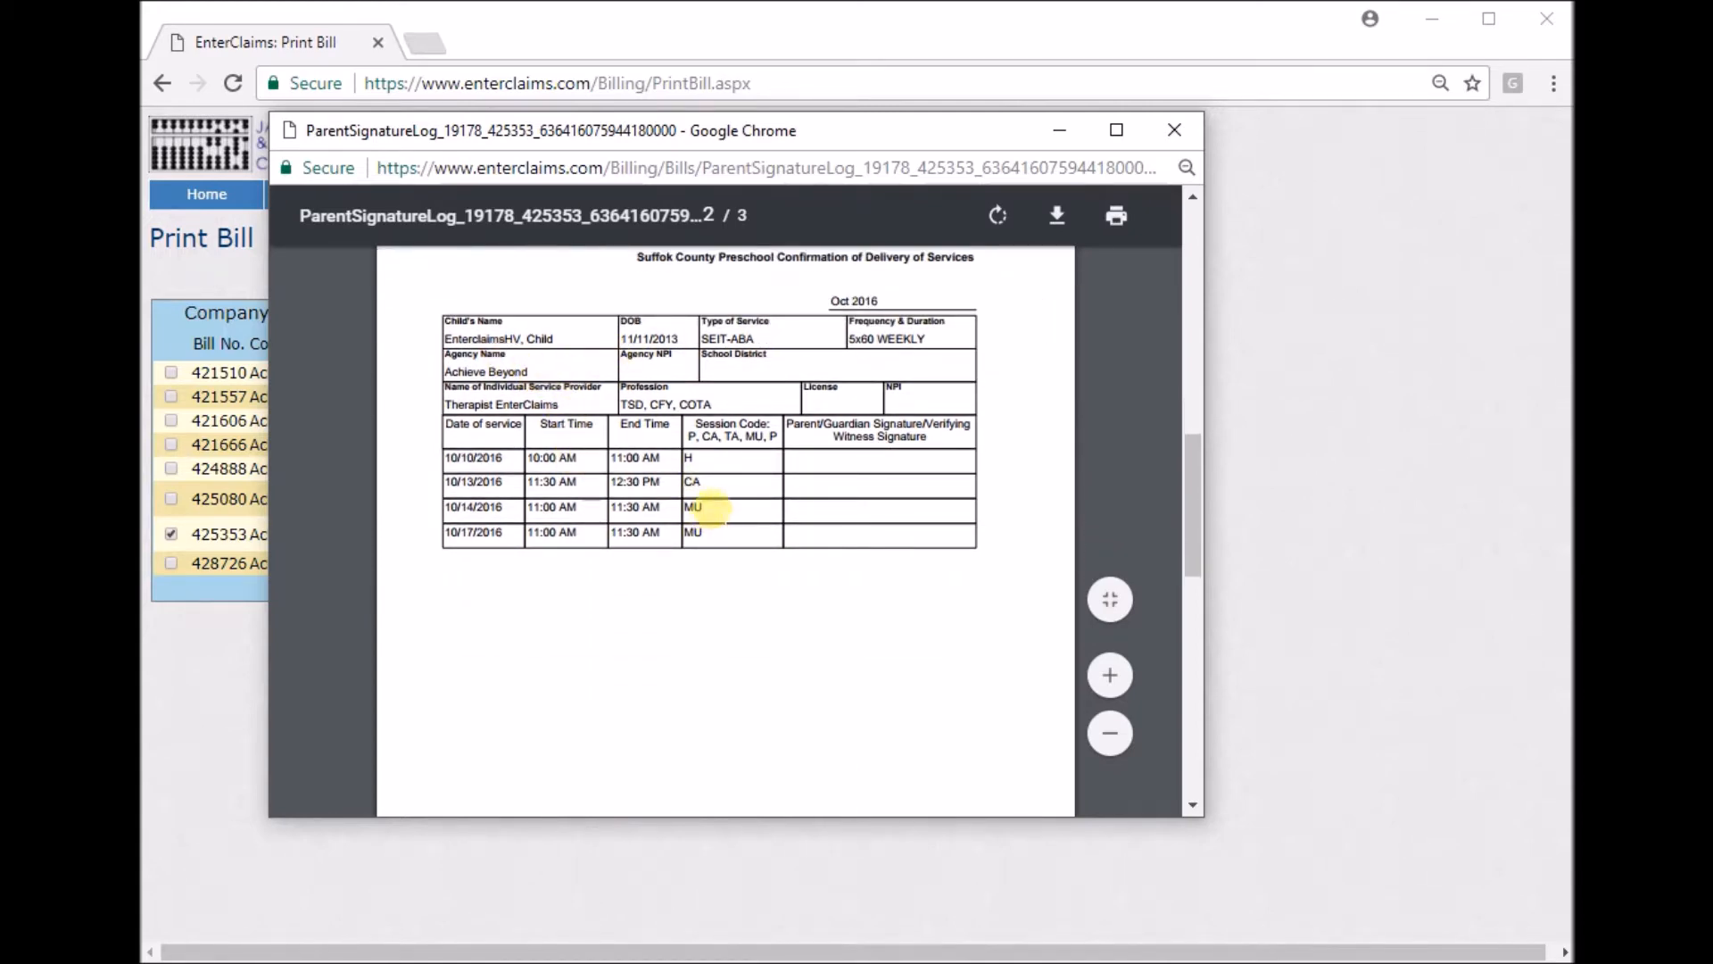
{"action": "scroll", "coordinate": [711, 508], "scroll_direction": "down", "scroll_amount": 5}
{"action": "scroll", "coordinate": [711, 509], "scroll_direction": "up", "scroll_amount": 4}
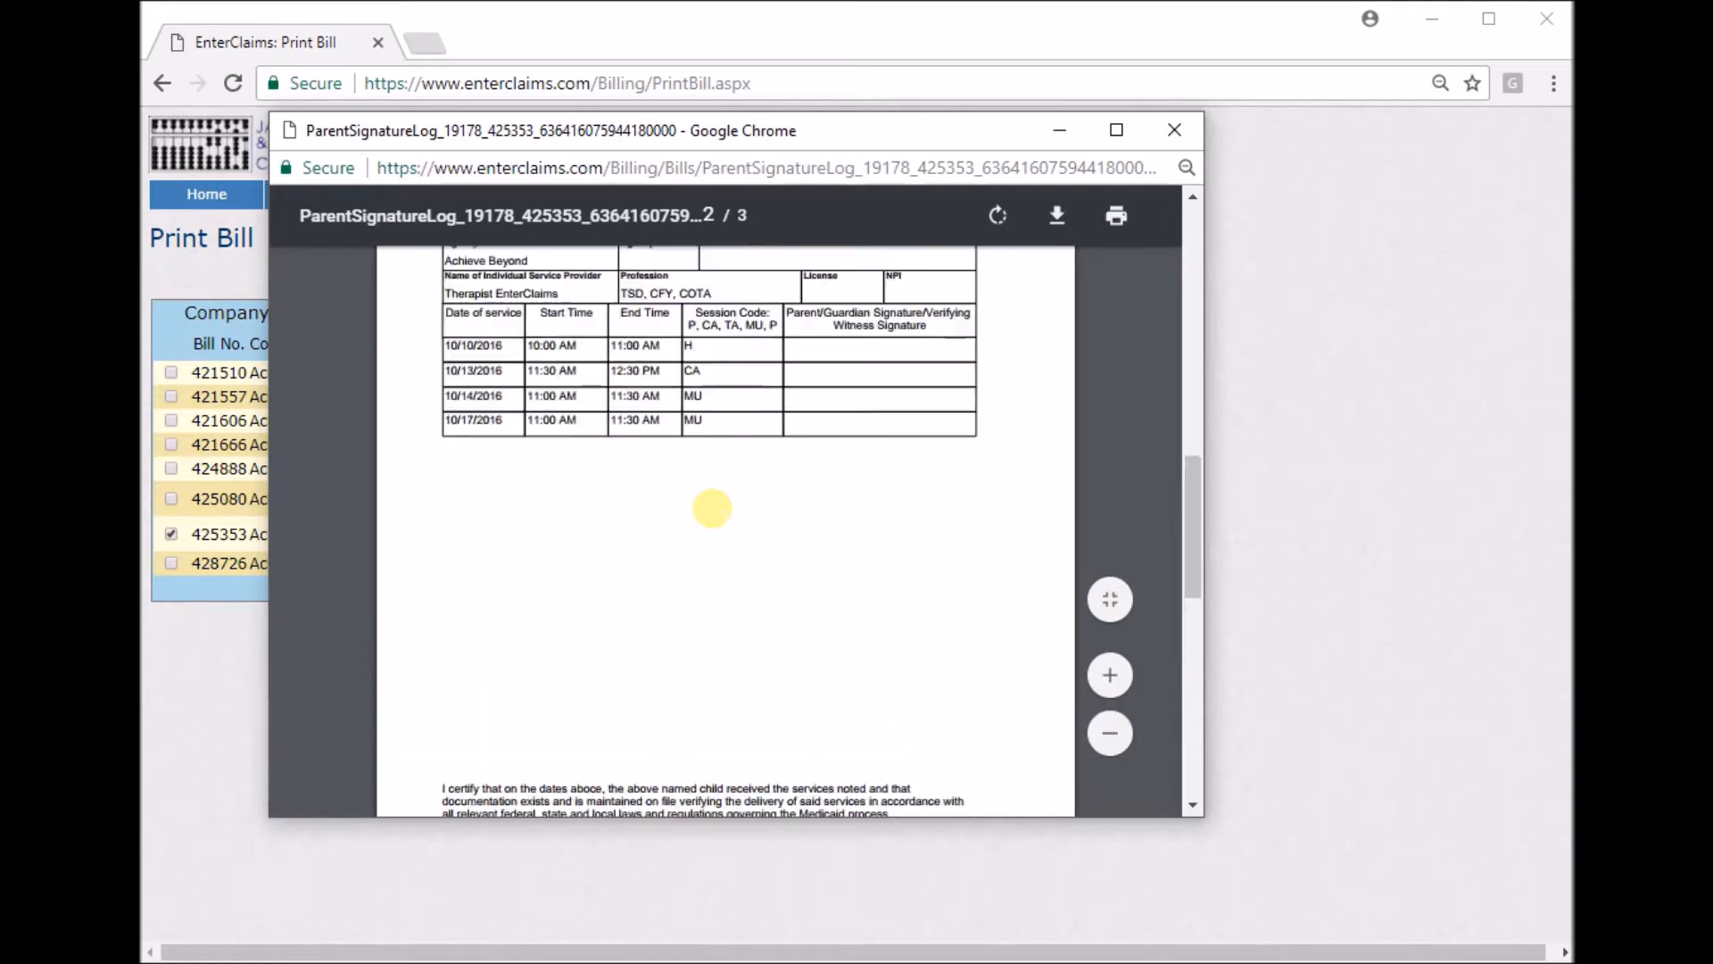
{"action": "scroll", "coordinate": [711, 508], "scroll_direction": "up", "scroll_amount": 3}
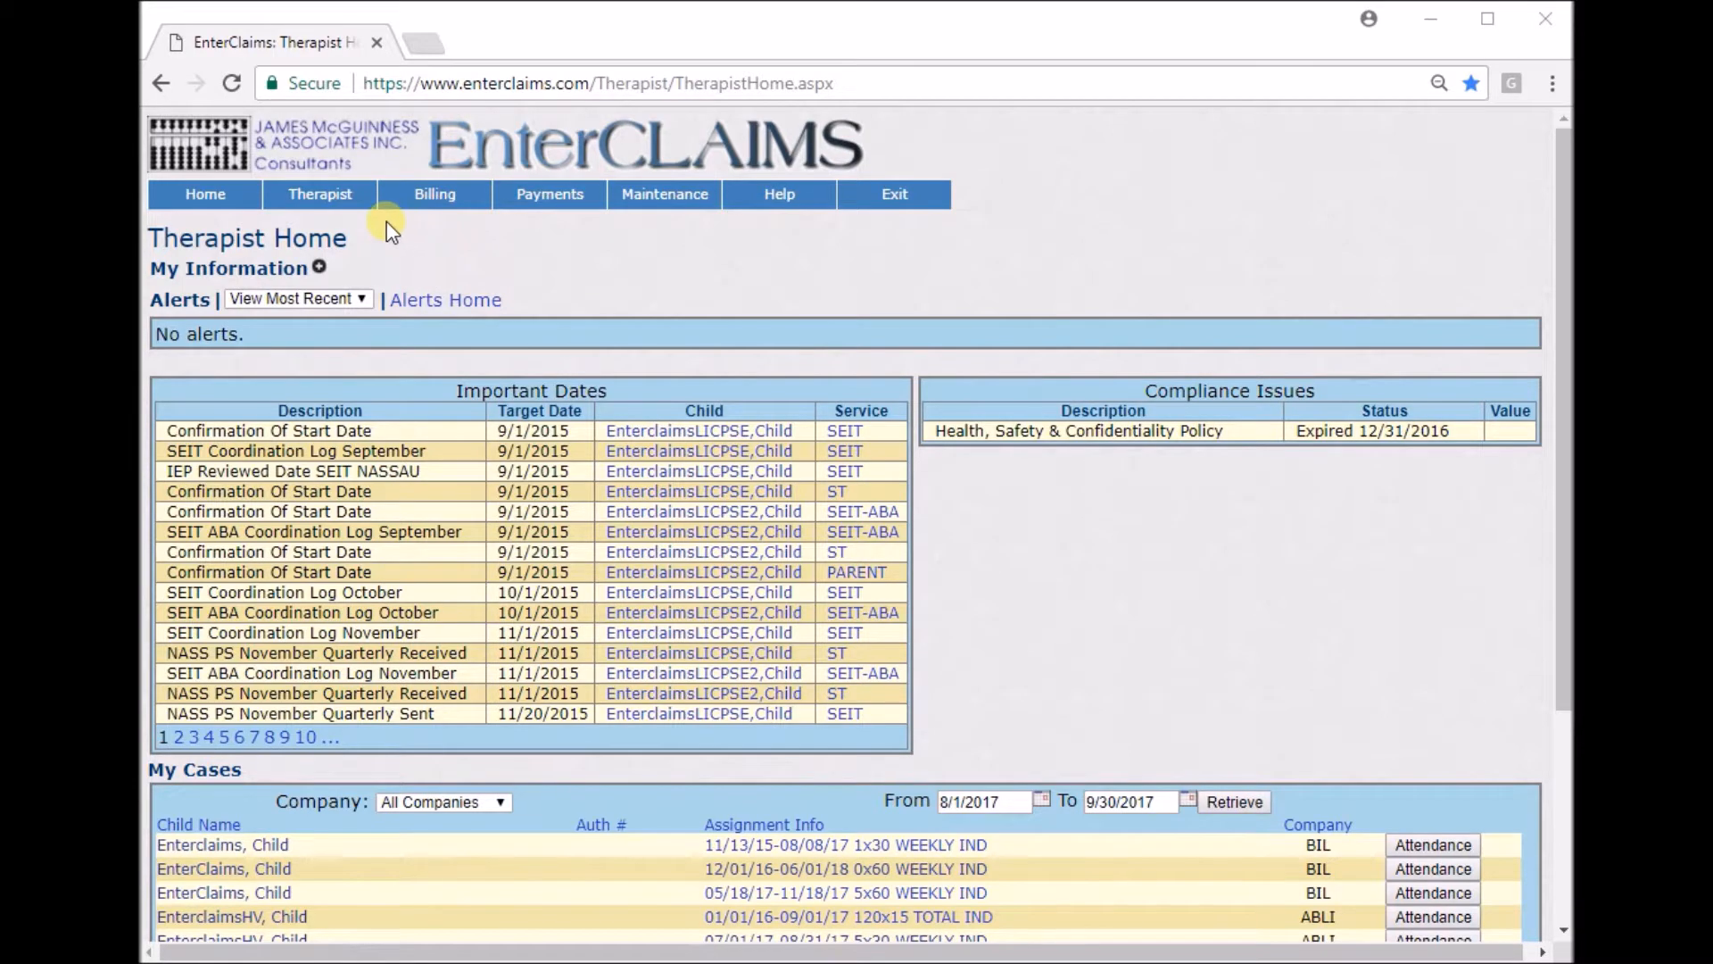
Open Unsign Attendance and review its child last name and service date filters.
{"action": "mouse_move", "coordinate": [339, 201]}
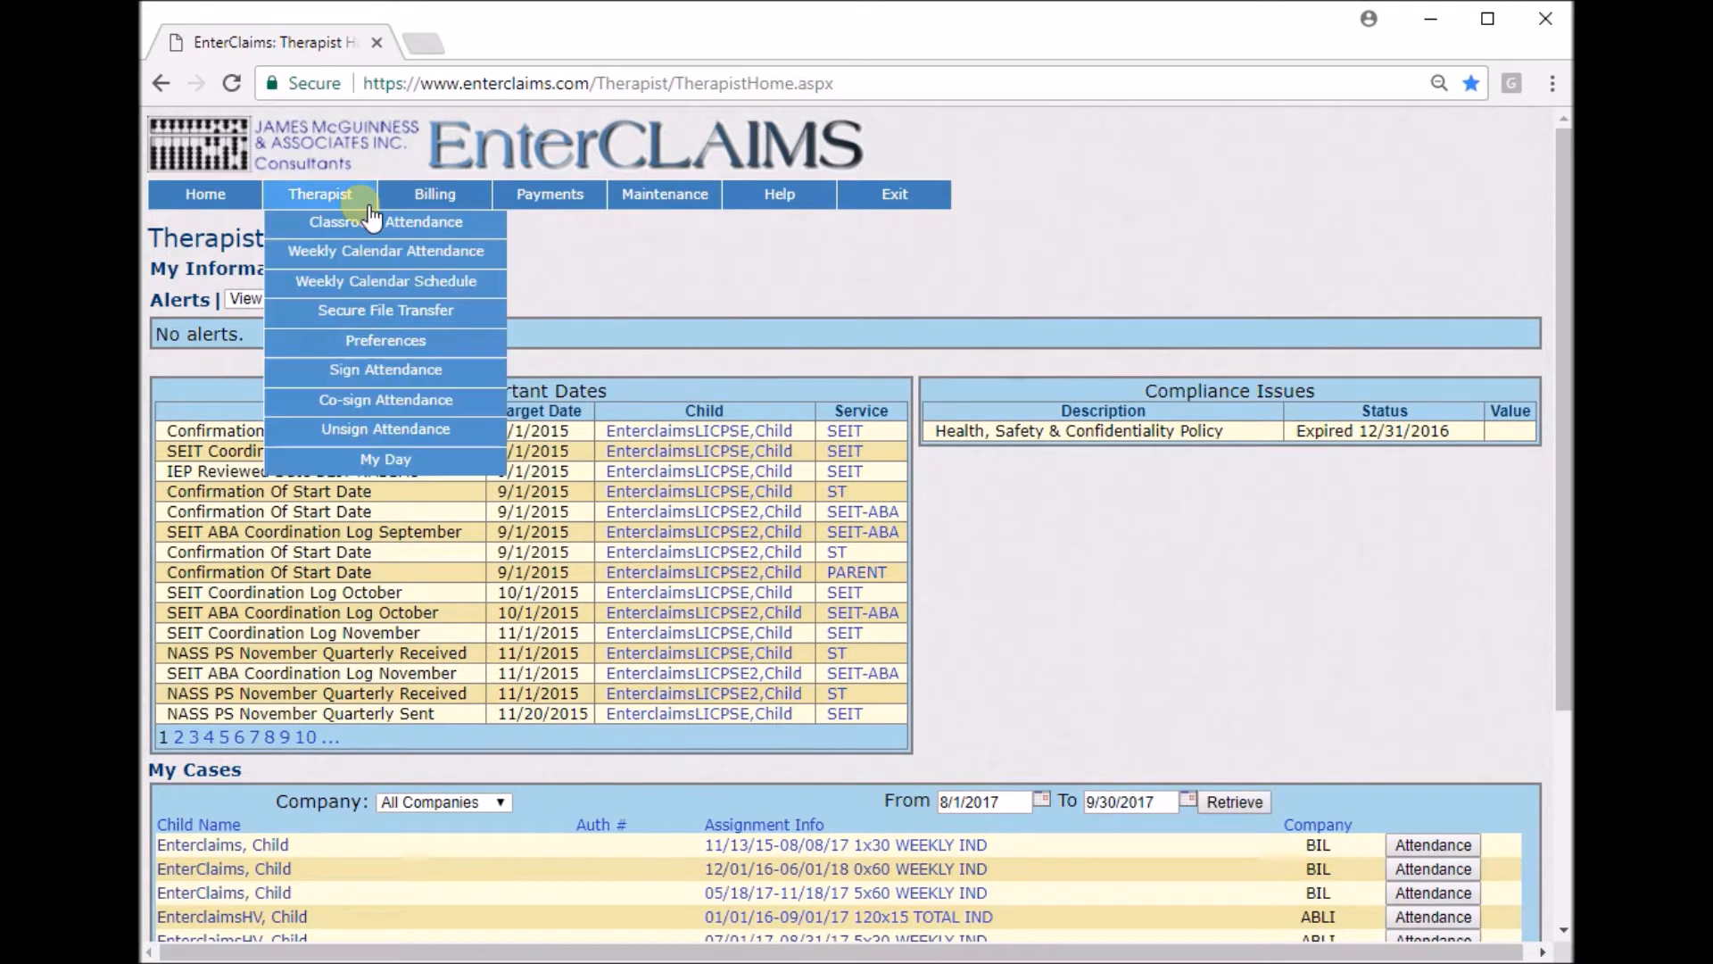
{"action": "left_click", "coordinate": [459, 438]}
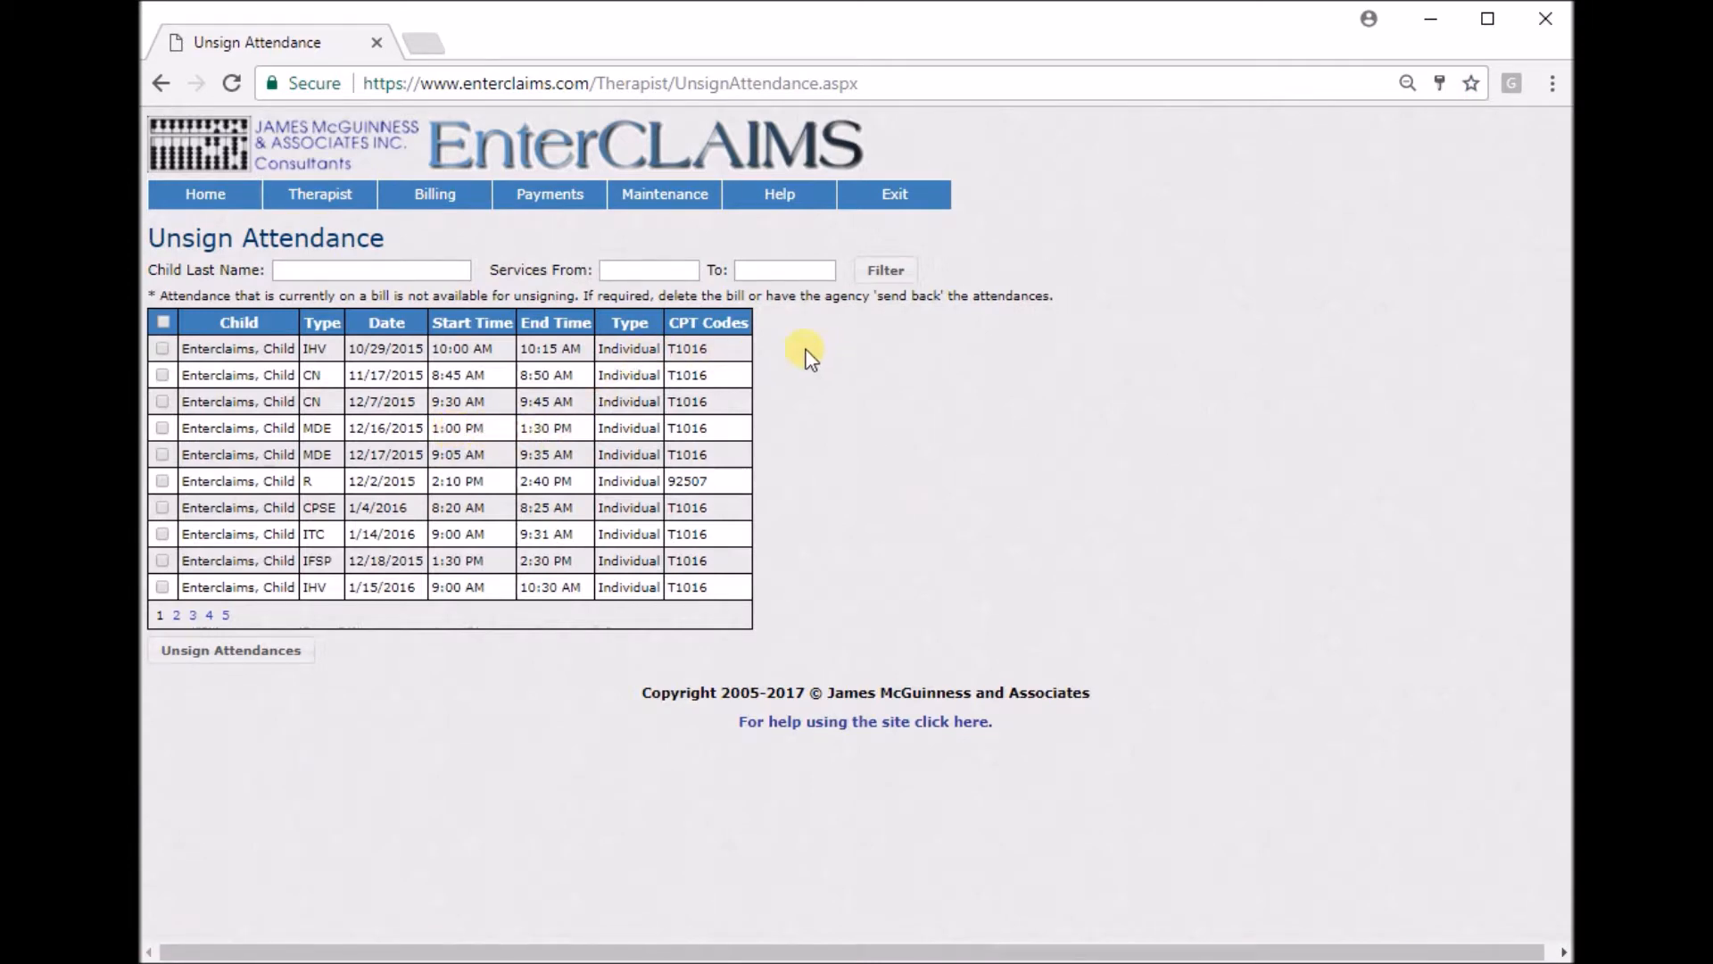
{"action": "left_click", "coordinate": [312, 269]}
{"action": "left_click", "coordinate": [633, 269]}
{"action": "left_click", "coordinate": [754, 269]}
{"action": "left_click", "coordinate": [989, 228]}
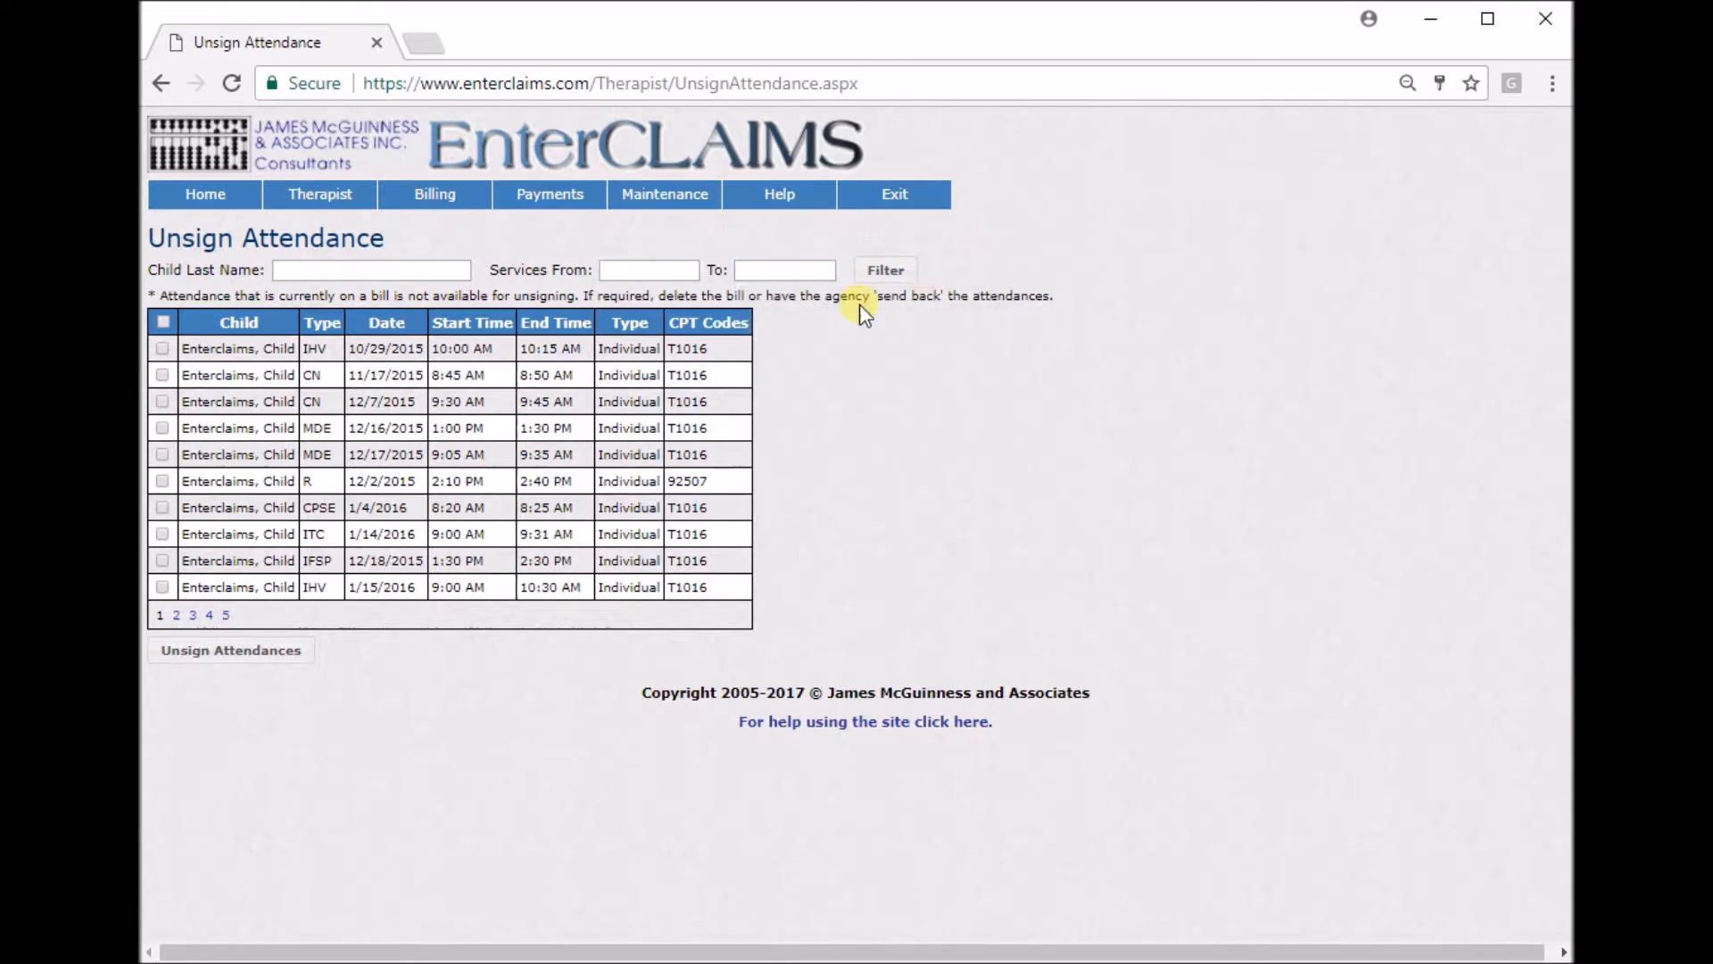
Select all listed attendances and unsign them by entering the PIN.
{"action": "left_click", "coordinate": [163, 403]}
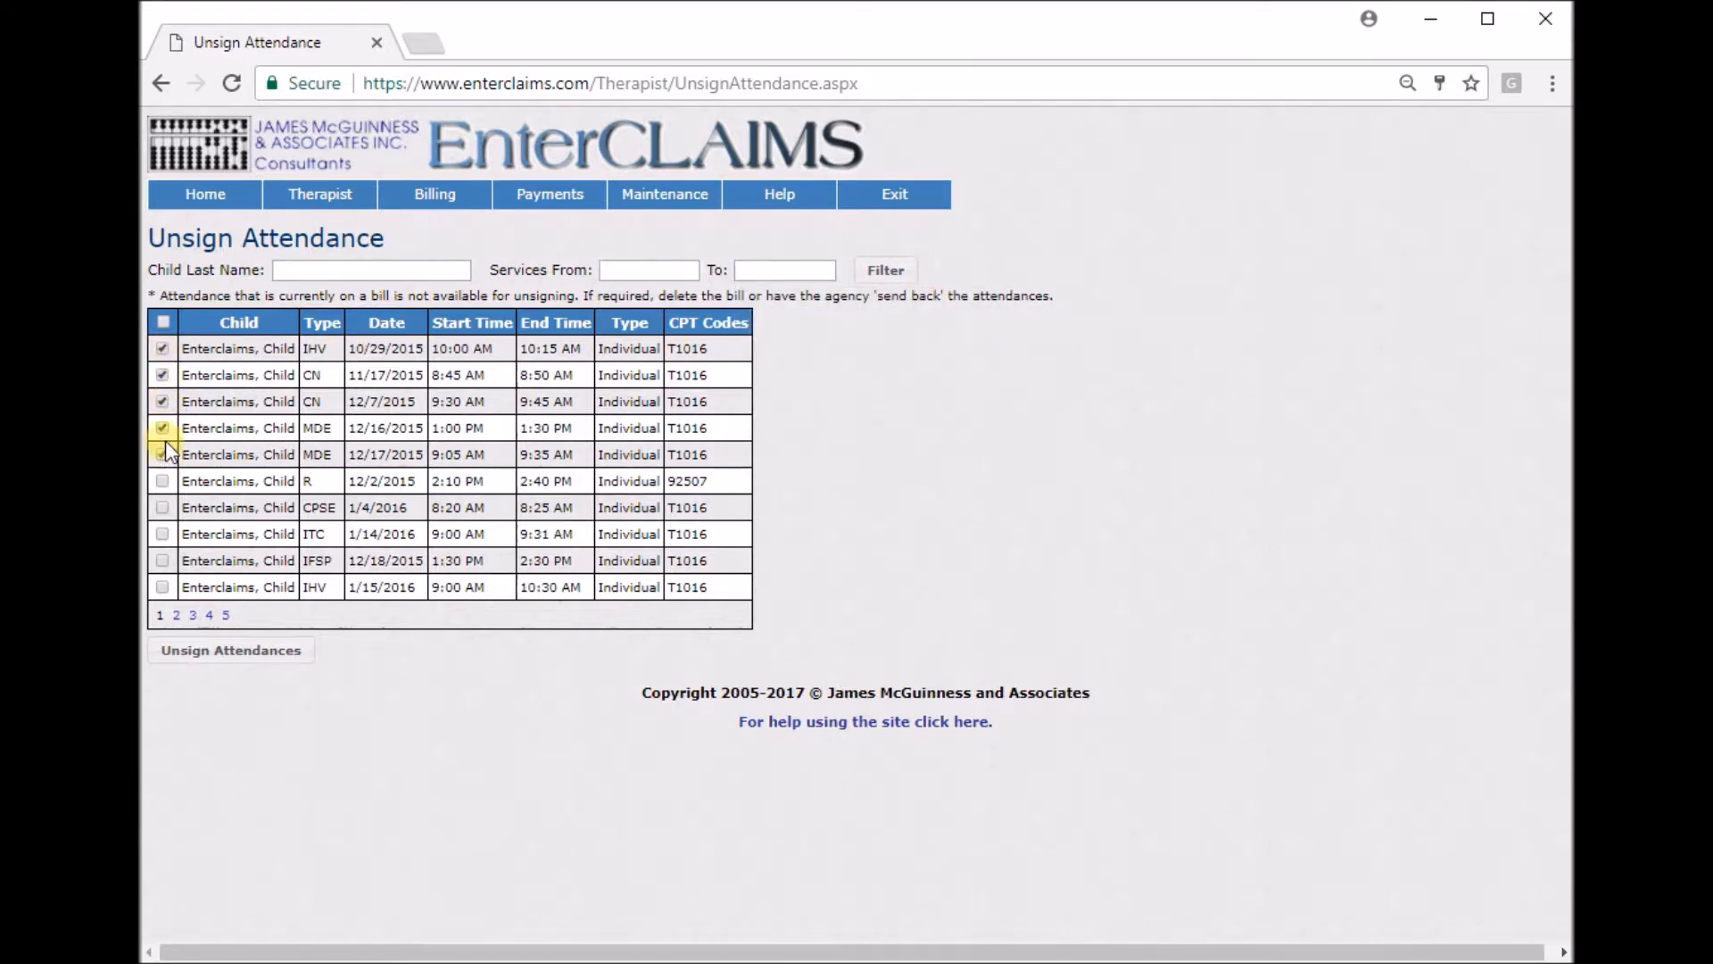
{"action": "left_click", "coordinate": [164, 323]}
{"action": "left_click", "coordinate": [209, 660]}
{"action": "left_click", "coordinate": [917, 592]}
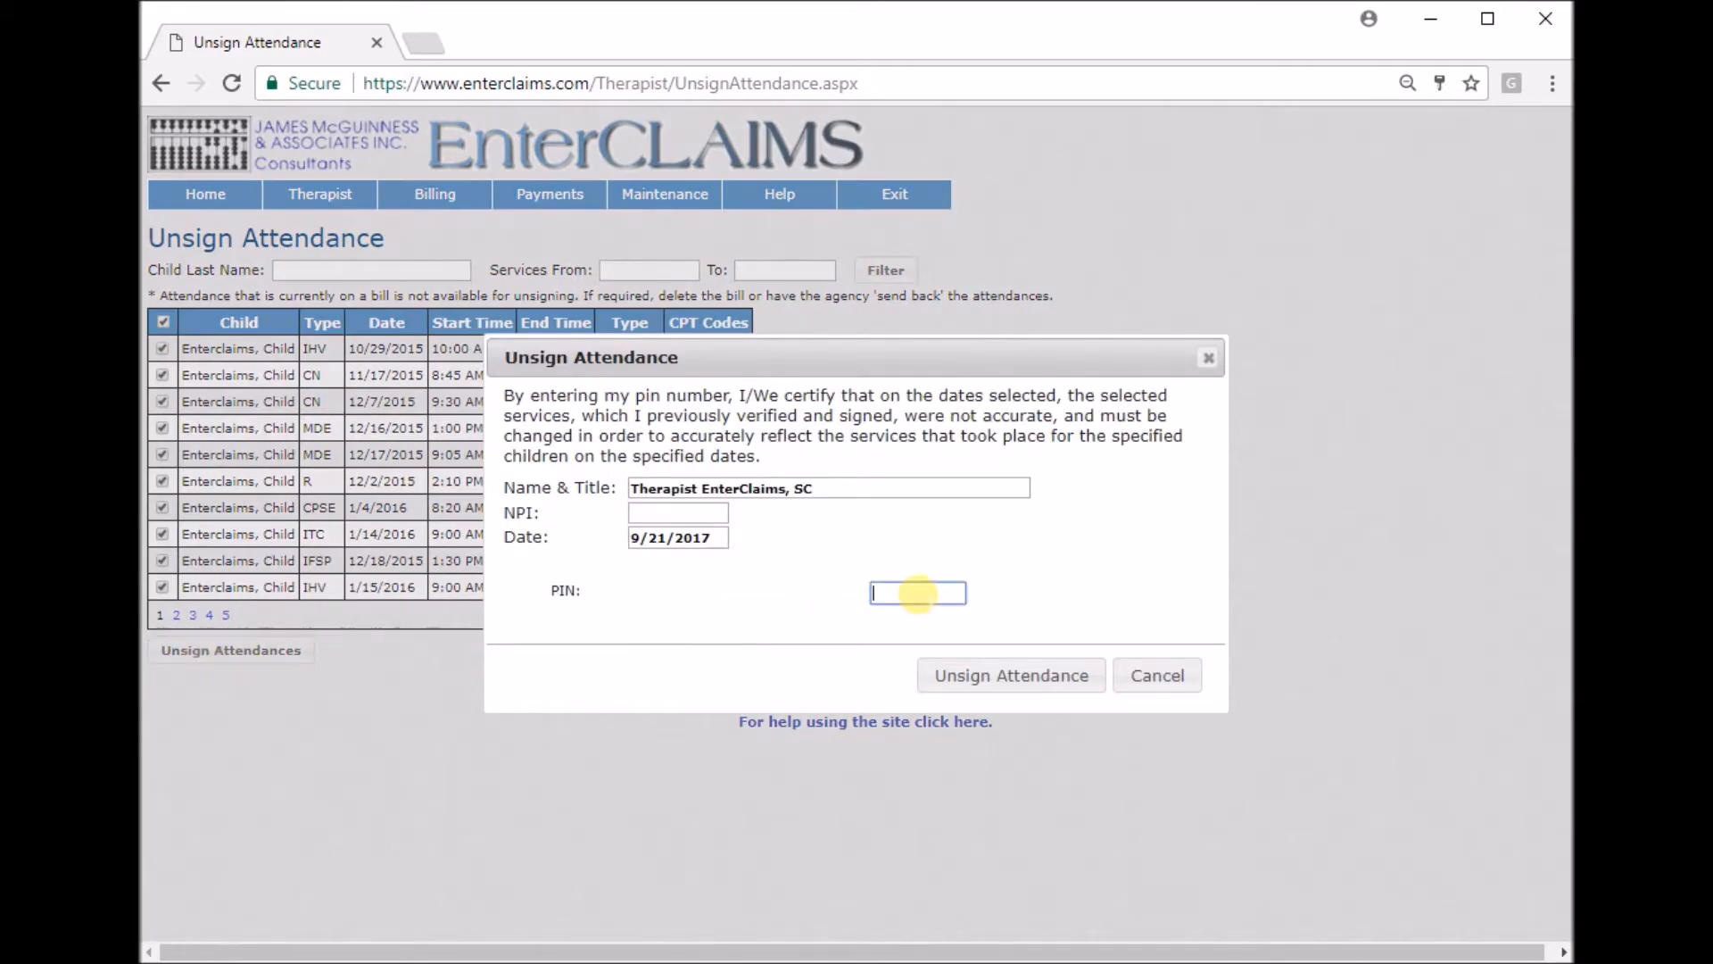
{"action": "type", "text": "1234"}
{"action": "left_click", "coordinate": [998, 676]}
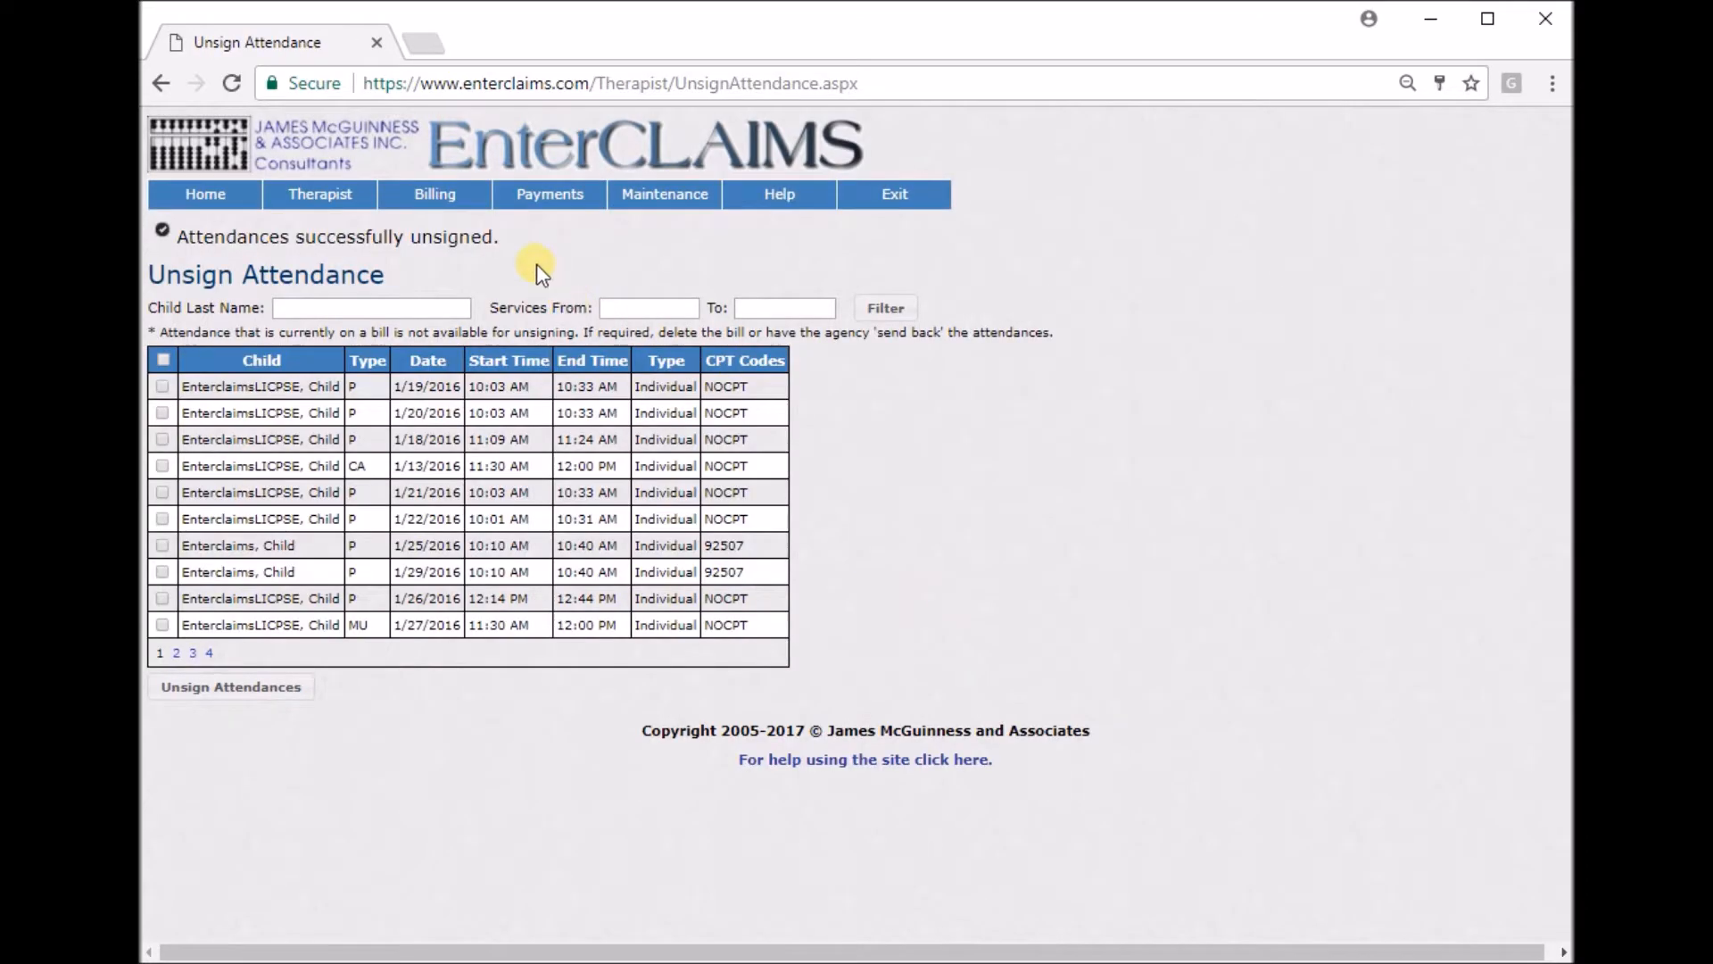
{"action": "left_click_drag", "start_coordinate": [511, 243], "coordinate": [207, 239]}
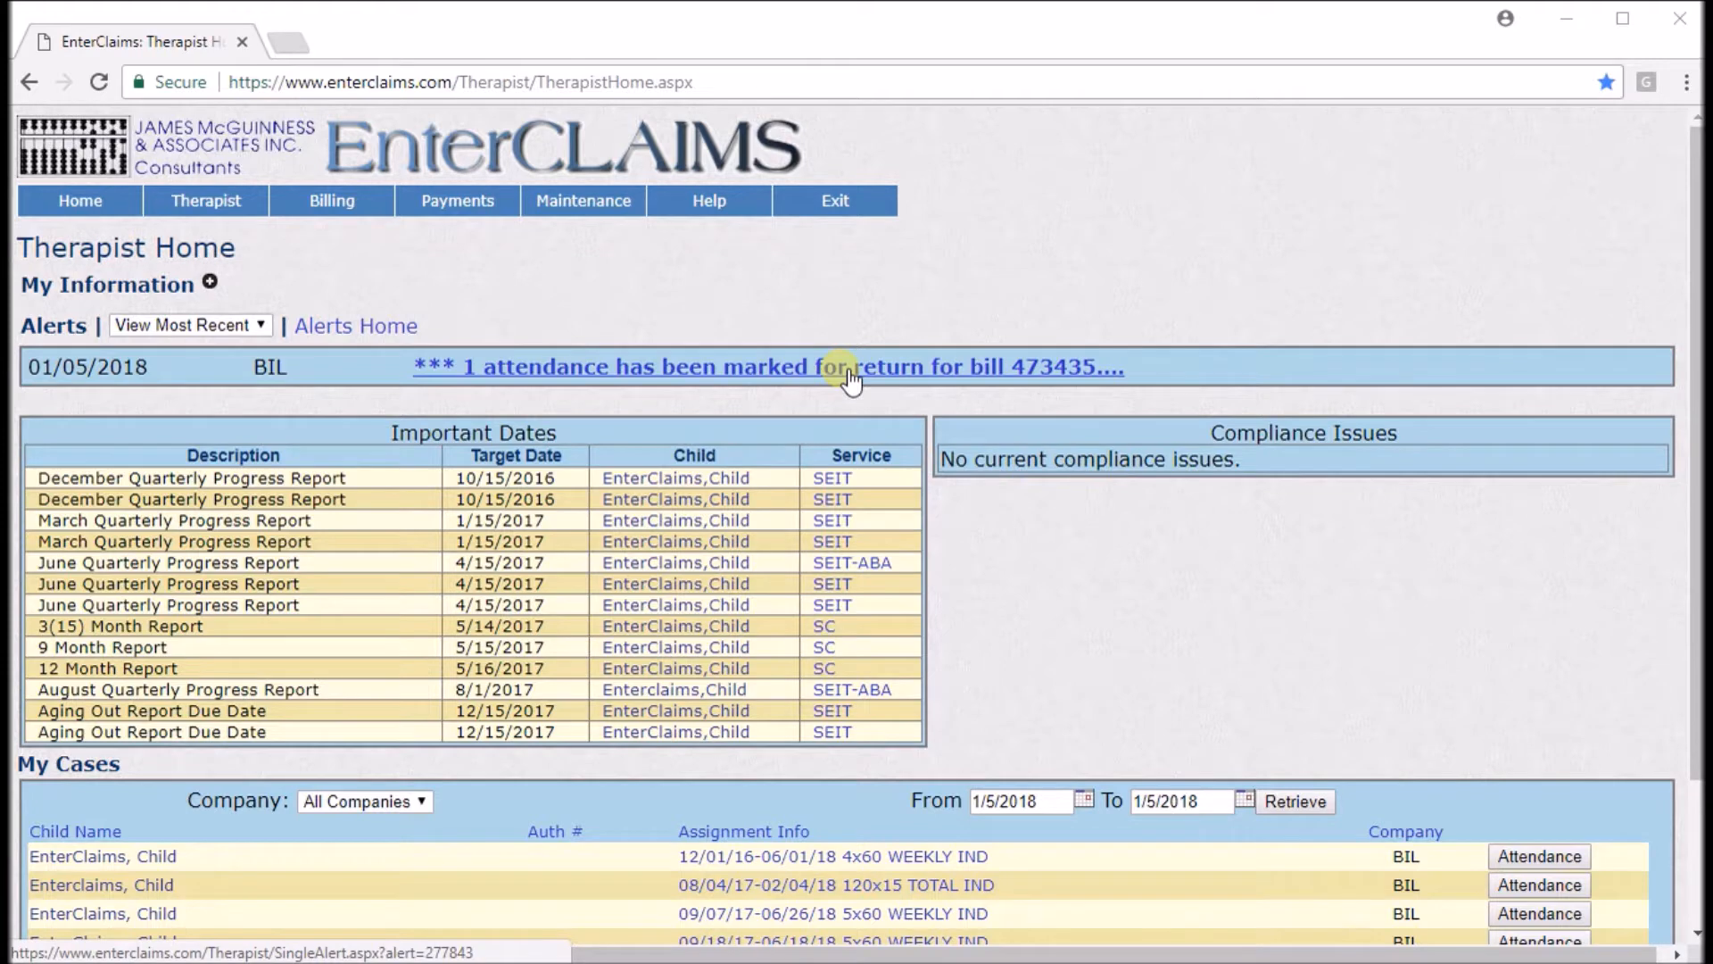
Open the returned-attendance alert and read its attendance details and return reason, then go home.
{"action": "left_click", "coordinate": [793, 375]}
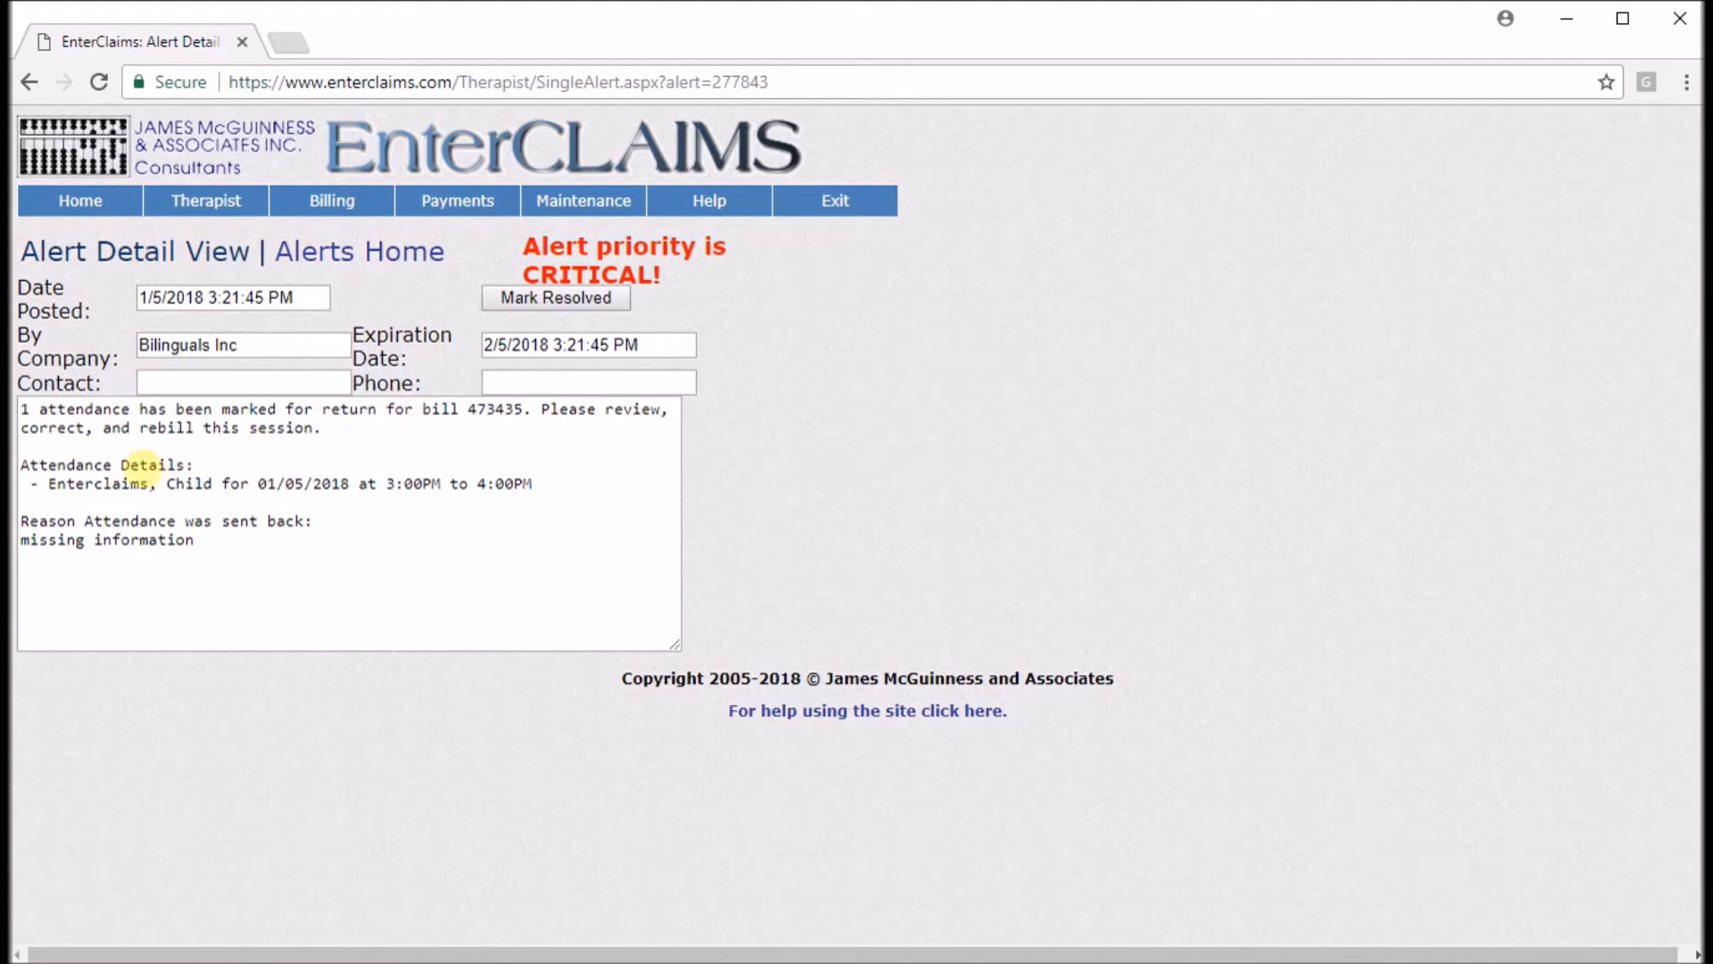
{"action": "left_click", "coordinate": [170, 487]}
{"action": "left_click_drag", "start_coordinate": [170, 488], "coordinate": [558, 487]}
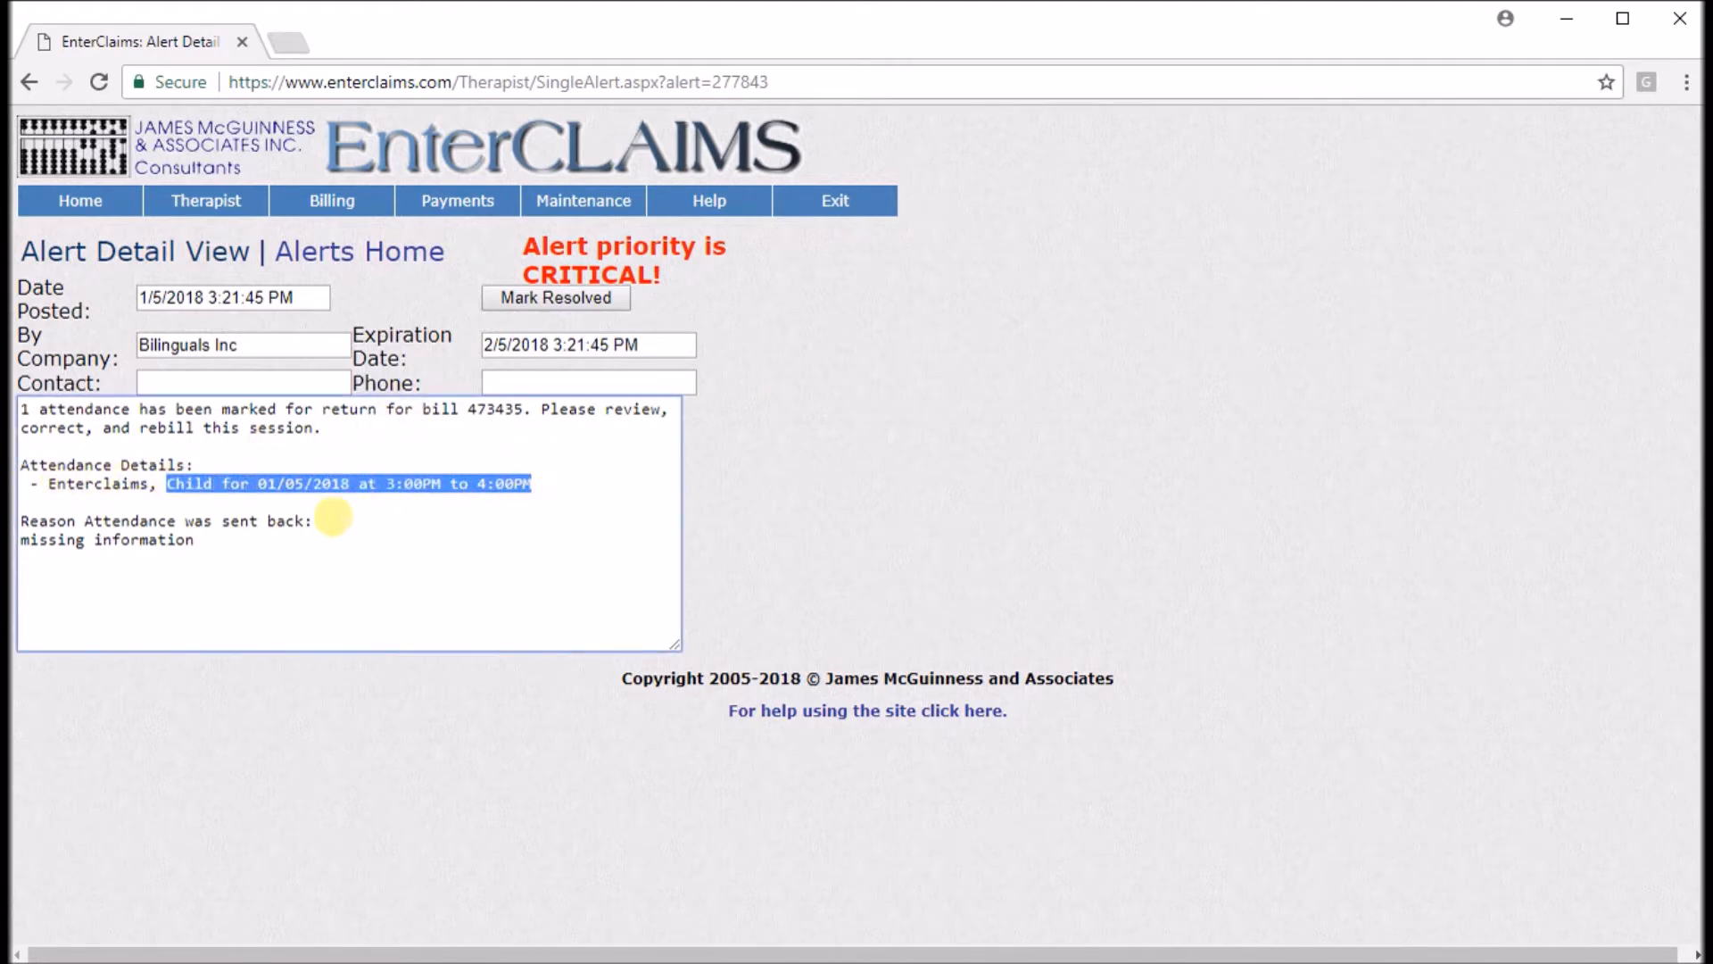
{"action": "left_click", "coordinate": [330, 517]}
{"action": "left_click_drag", "start_coordinate": [206, 539], "coordinate": [13, 542]}
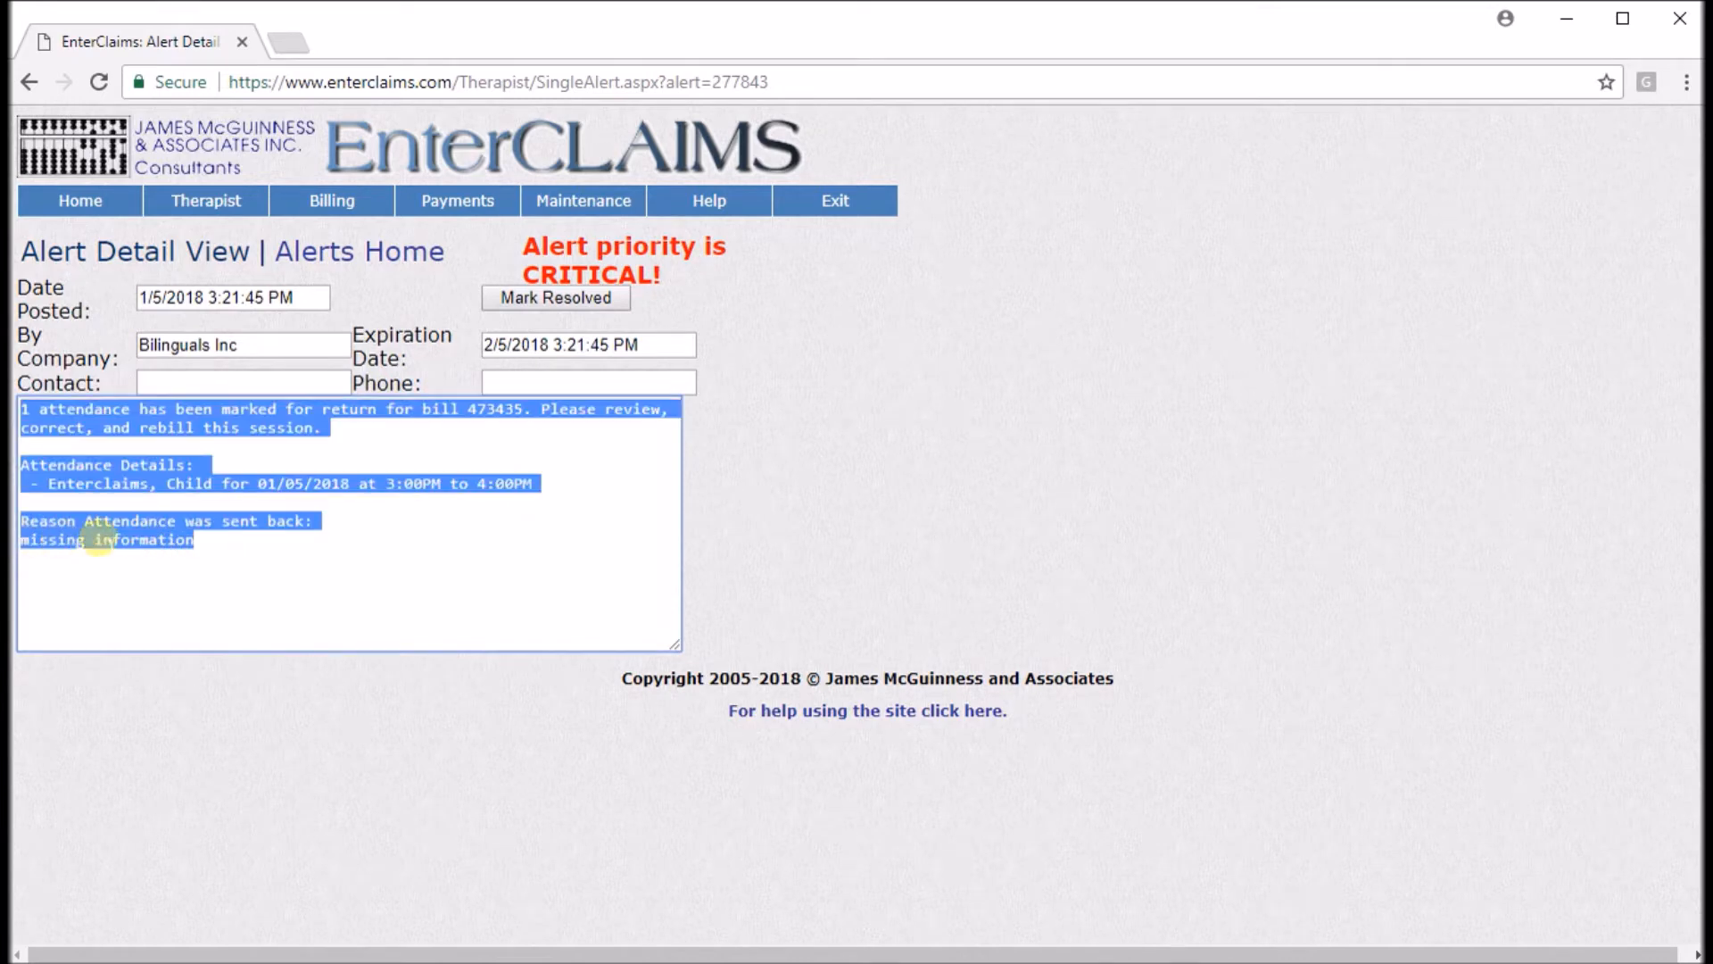
{"action": "left_click", "coordinate": [232, 542]}
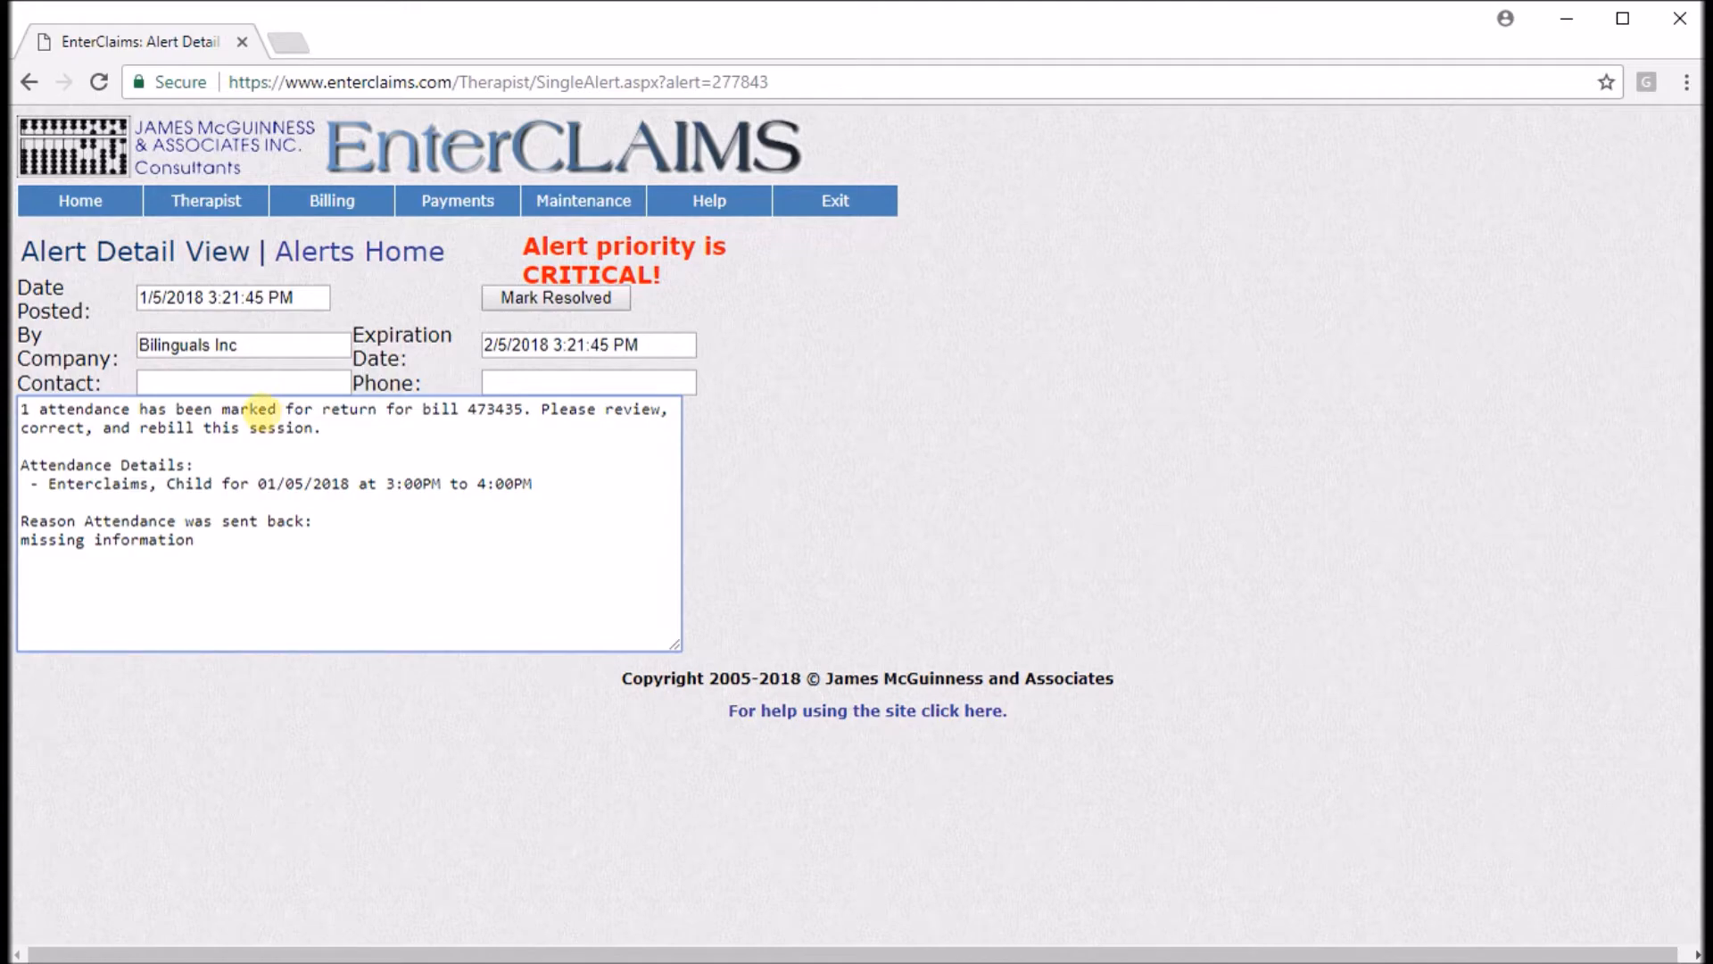
{"action": "left_click", "coordinate": [97, 213]}
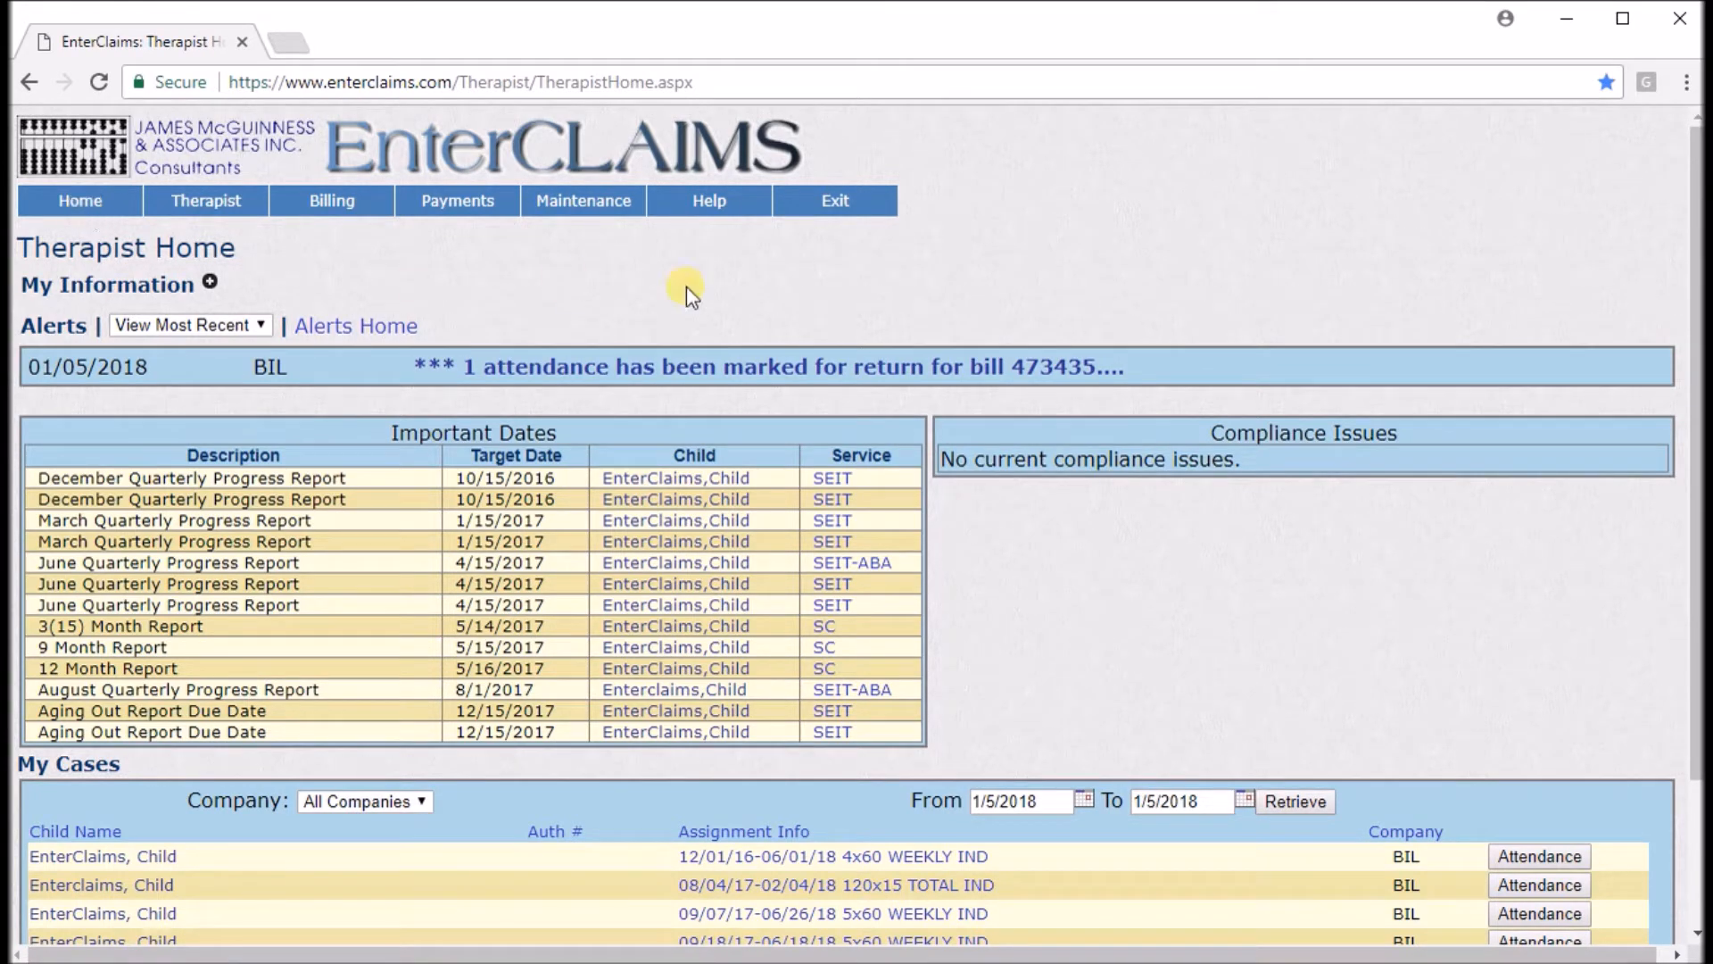
Reopen the returned-attendance alert and mark it resolved.
{"action": "left_click", "coordinate": [747, 362]}
{"action": "left_click", "coordinate": [561, 304]}
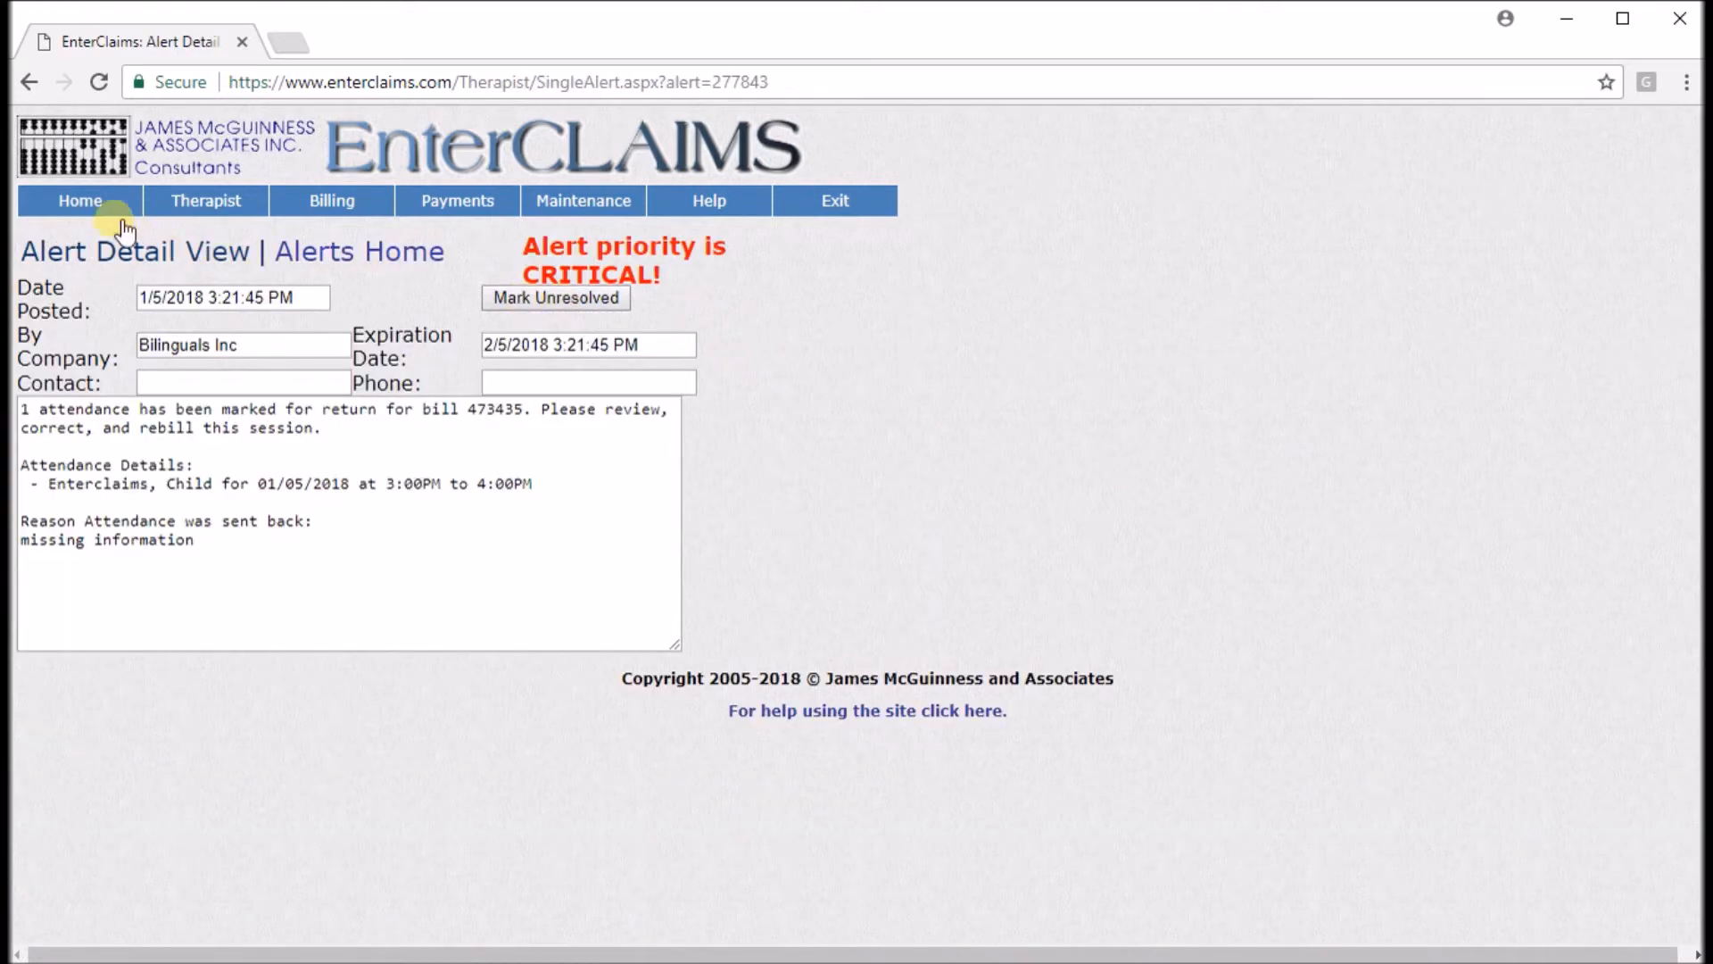
{"action": "left_click", "coordinate": [79, 204]}
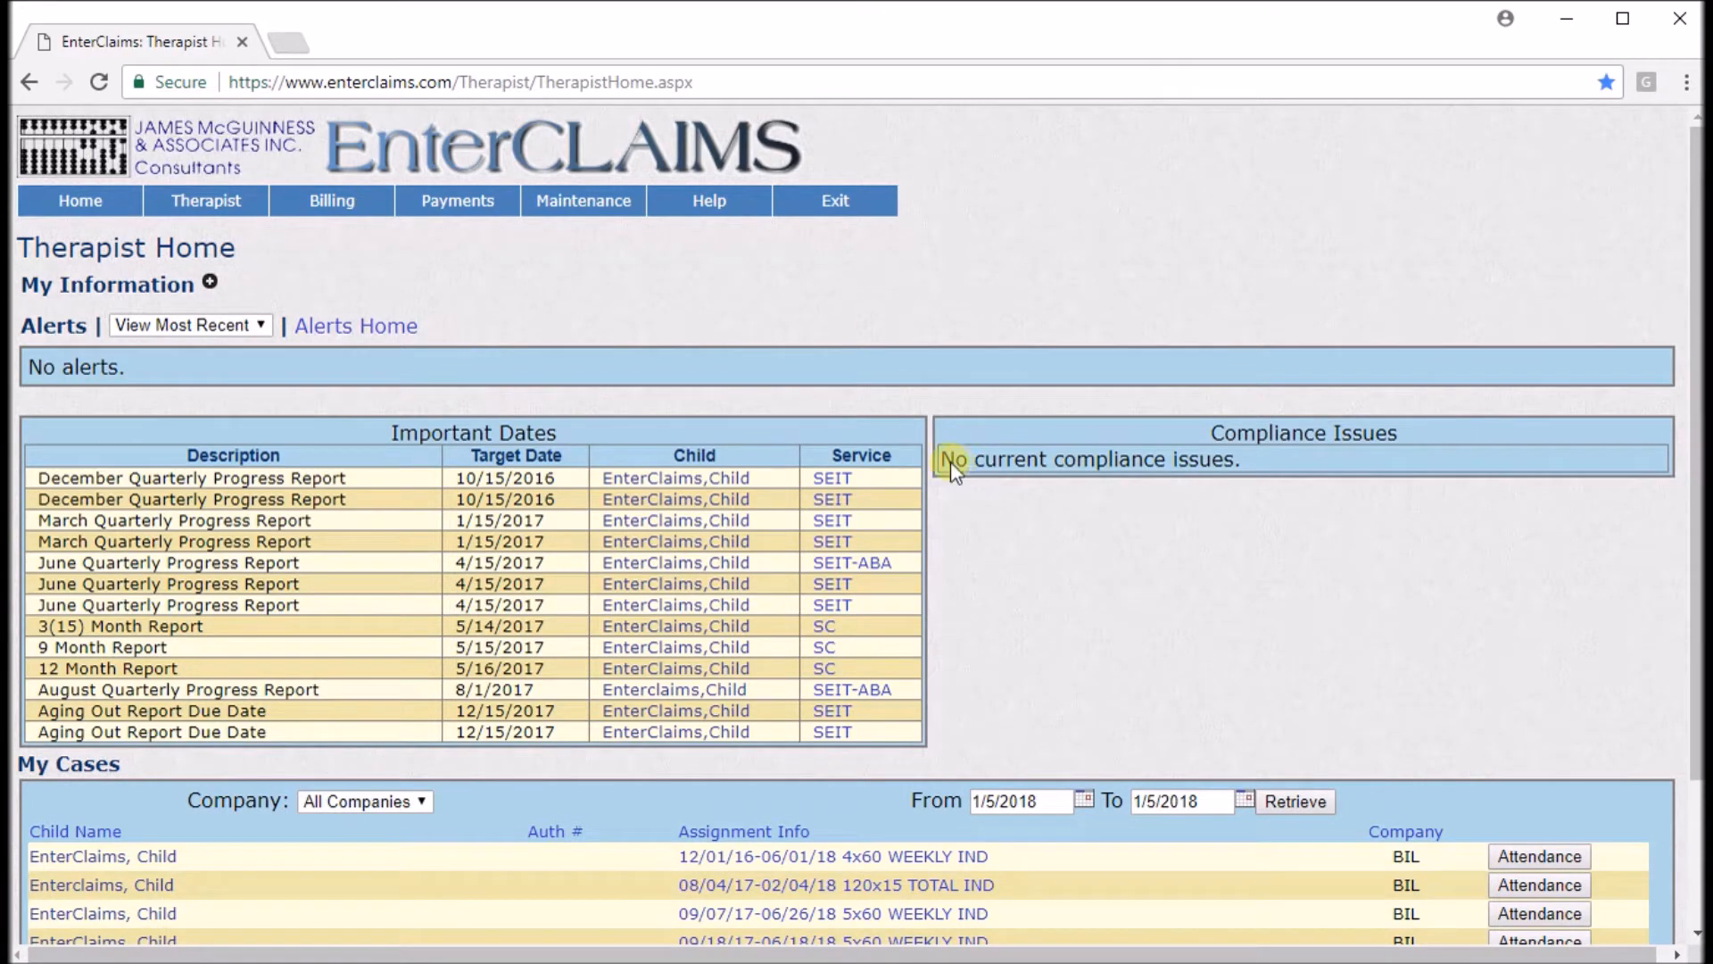
Open Alerts Home and review its date range and resolution status filters.
{"action": "left_click", "coordinate": [359, 327]}
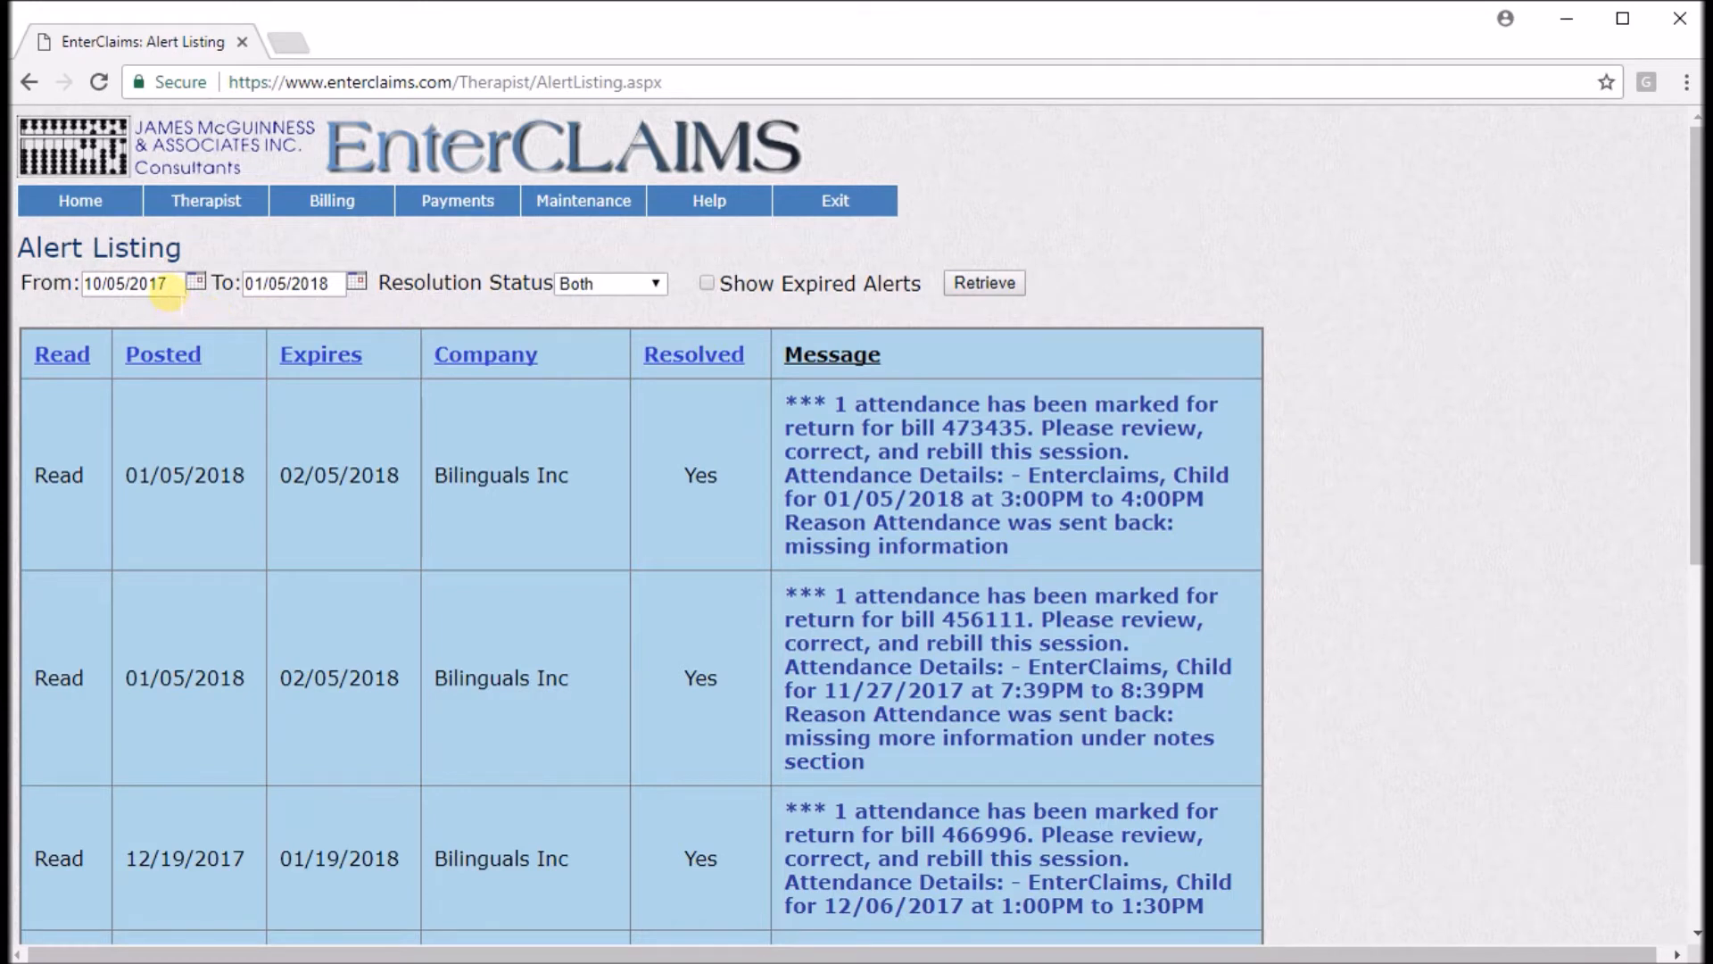
{"action": "left_click", "coordinate": [193, 282]}
{"action": "left_click", "coordinate": [459, 315]}
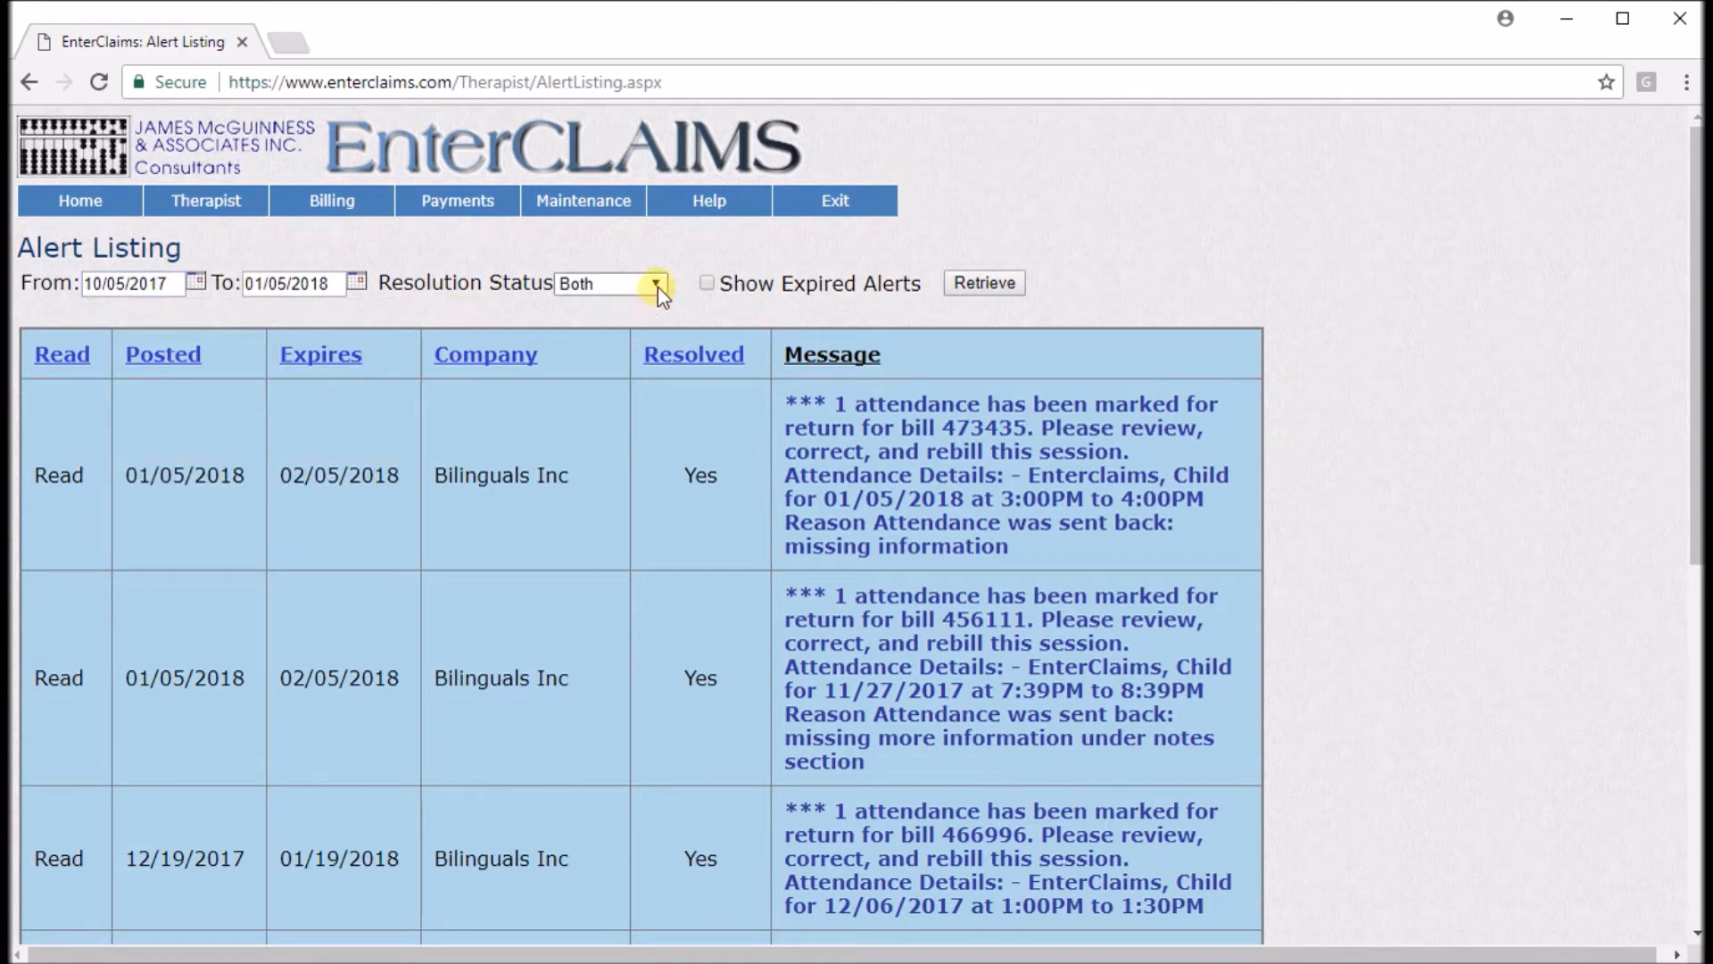
Include expired alerts in the alert listing, keeping resolution status Both, and retrieve it.
{"action": "left_click", "coordinate": [656, 284]}
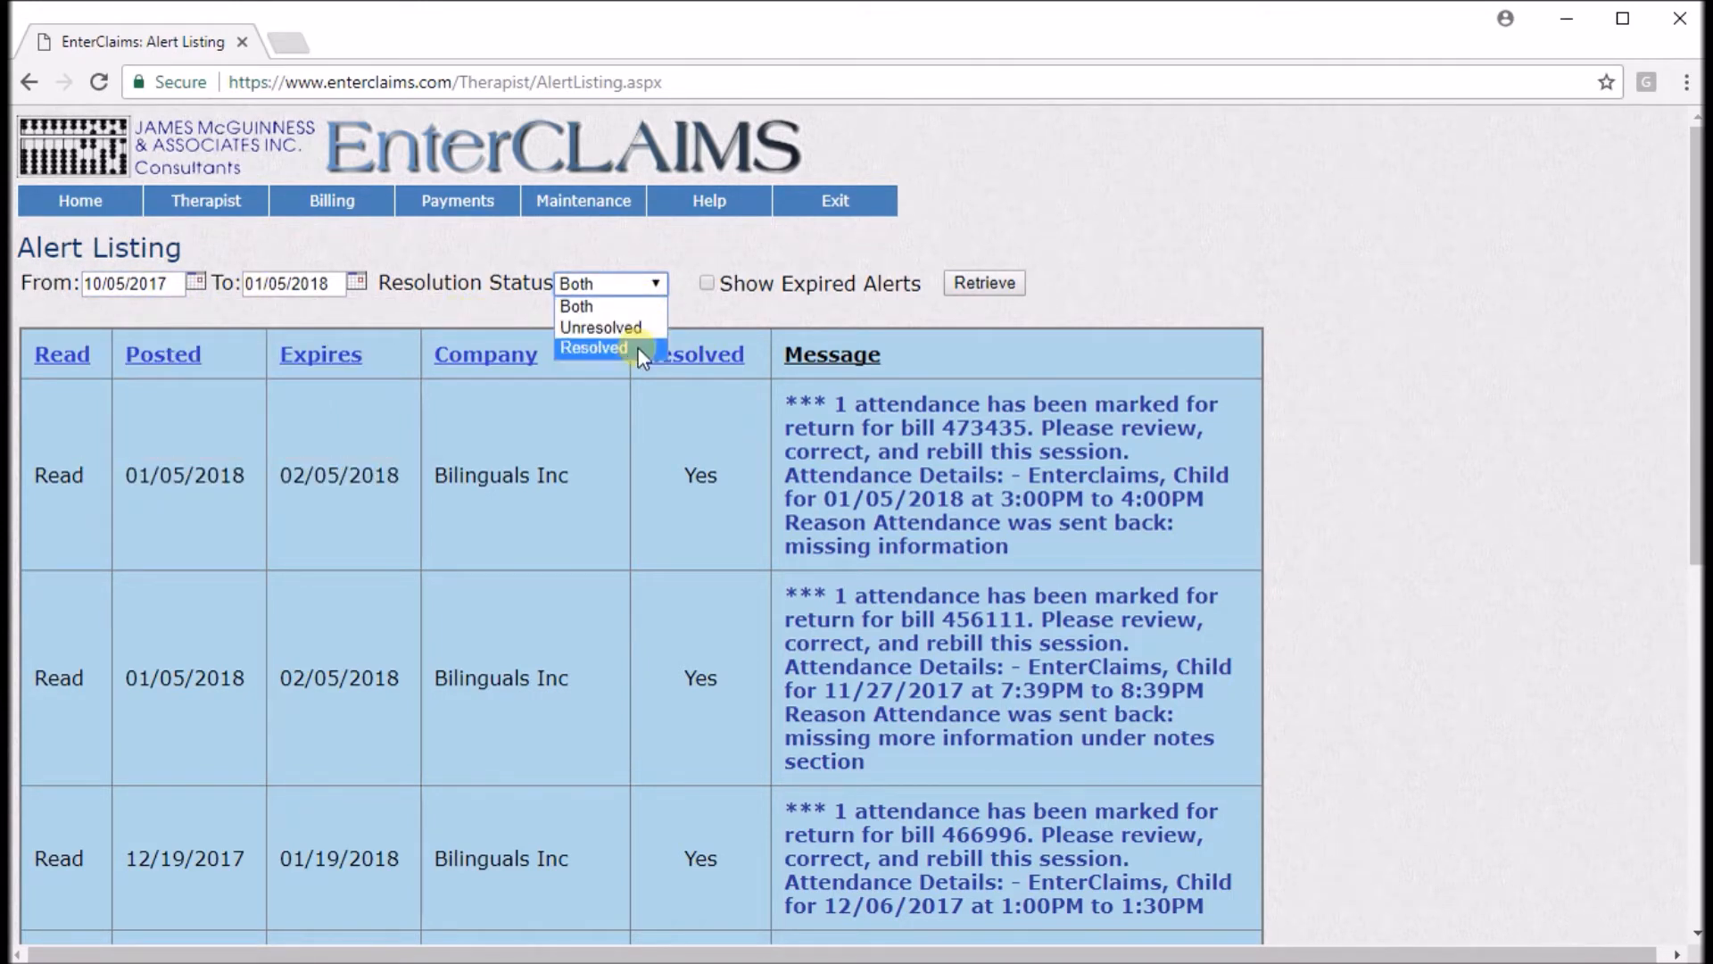
{"action": "left_click", "coordinate": [736, 316]}
{"action": "left_click", "coordinate": [708, 290]}
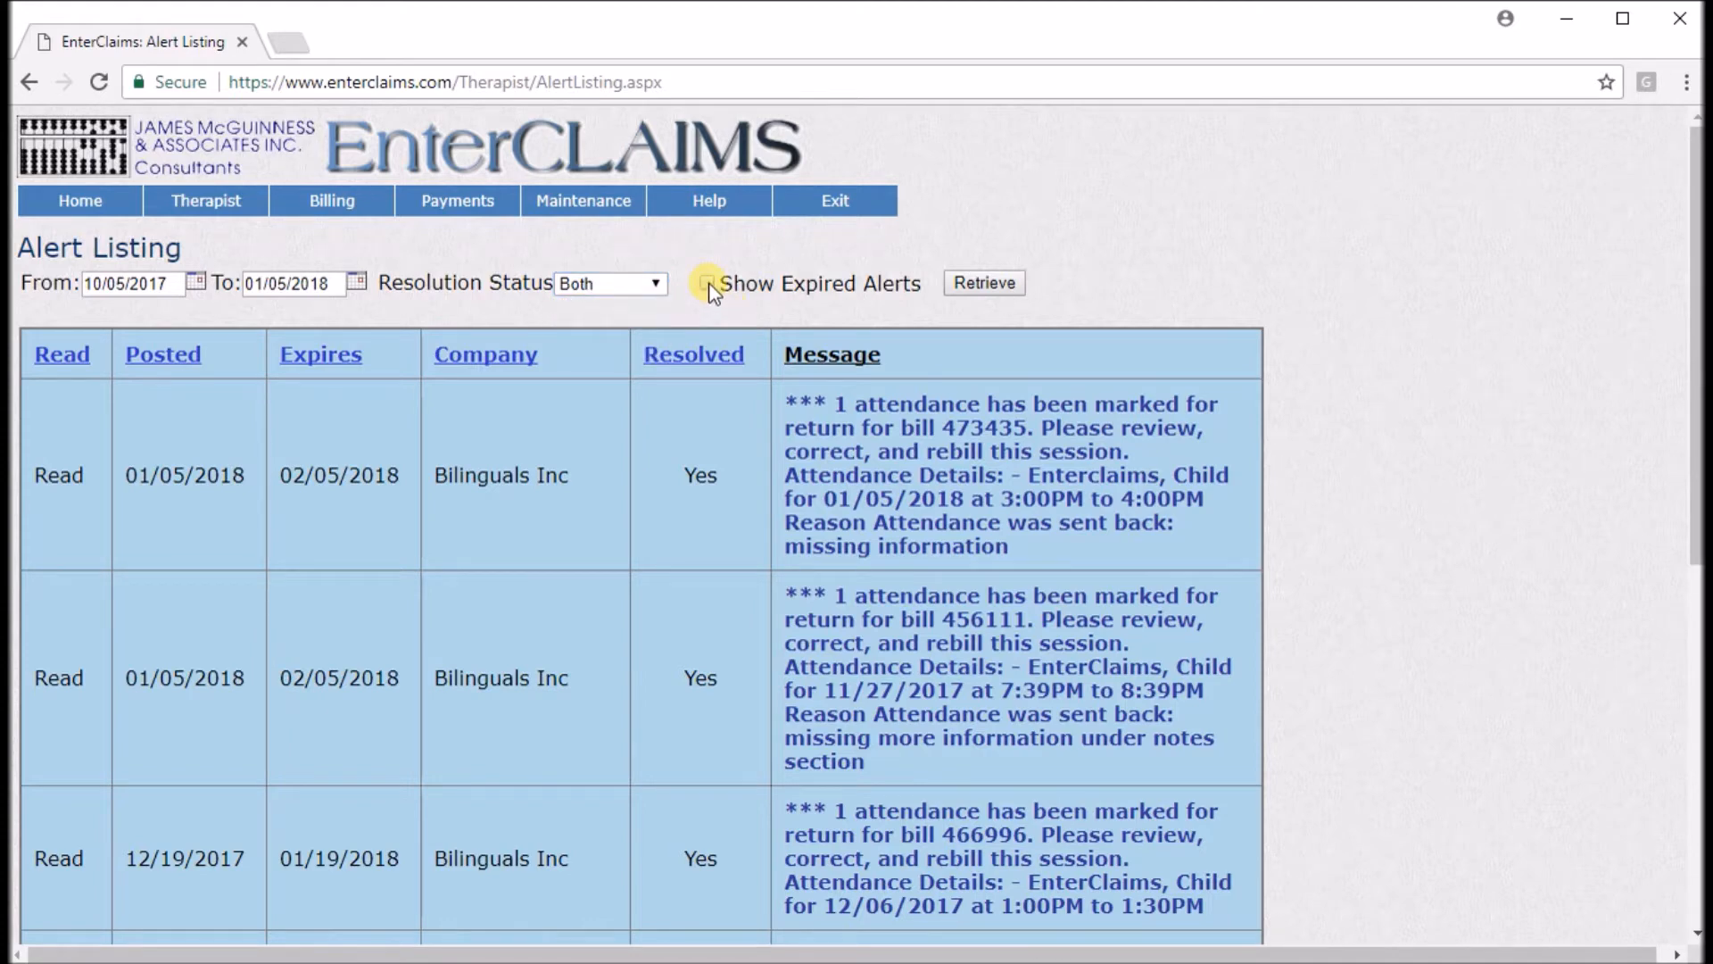
{"action": "left_click", "coordinate": [990, 287]}
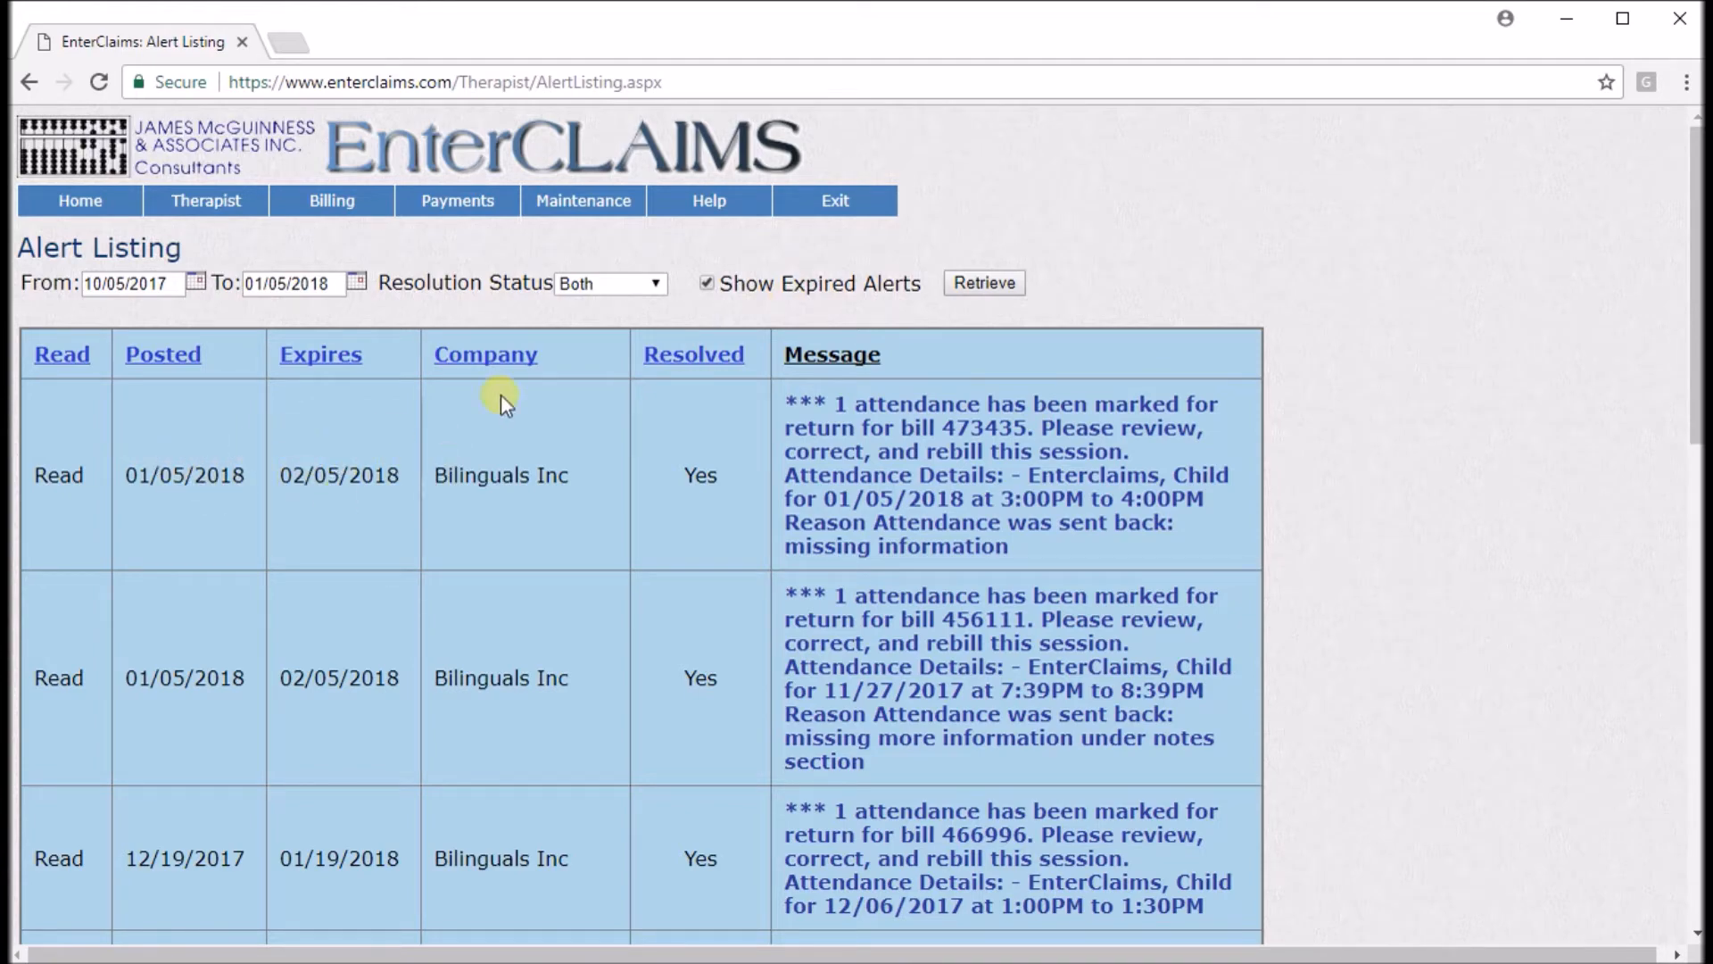
Go home, log back in, and open the therapy details of the EnterclaimsLI 1x30 weekly case.
{"action": "left_click", "coordinate": [84, 203]}
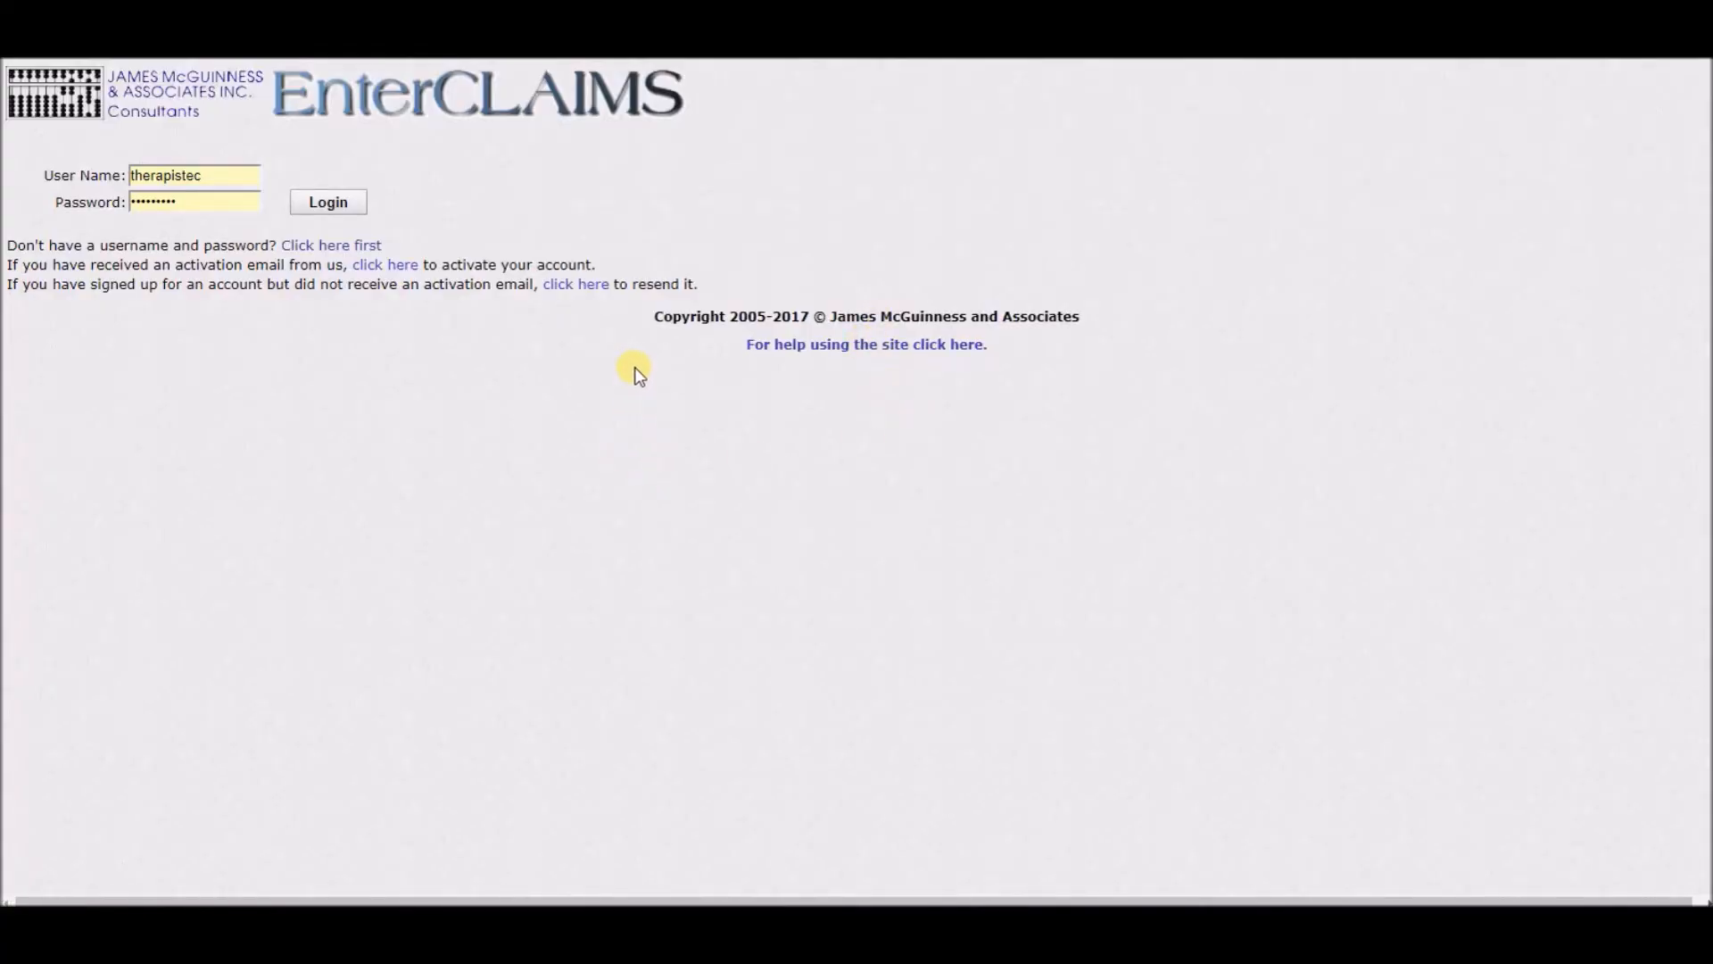
{"action": "left_click", "coordinate": [327, 205]}
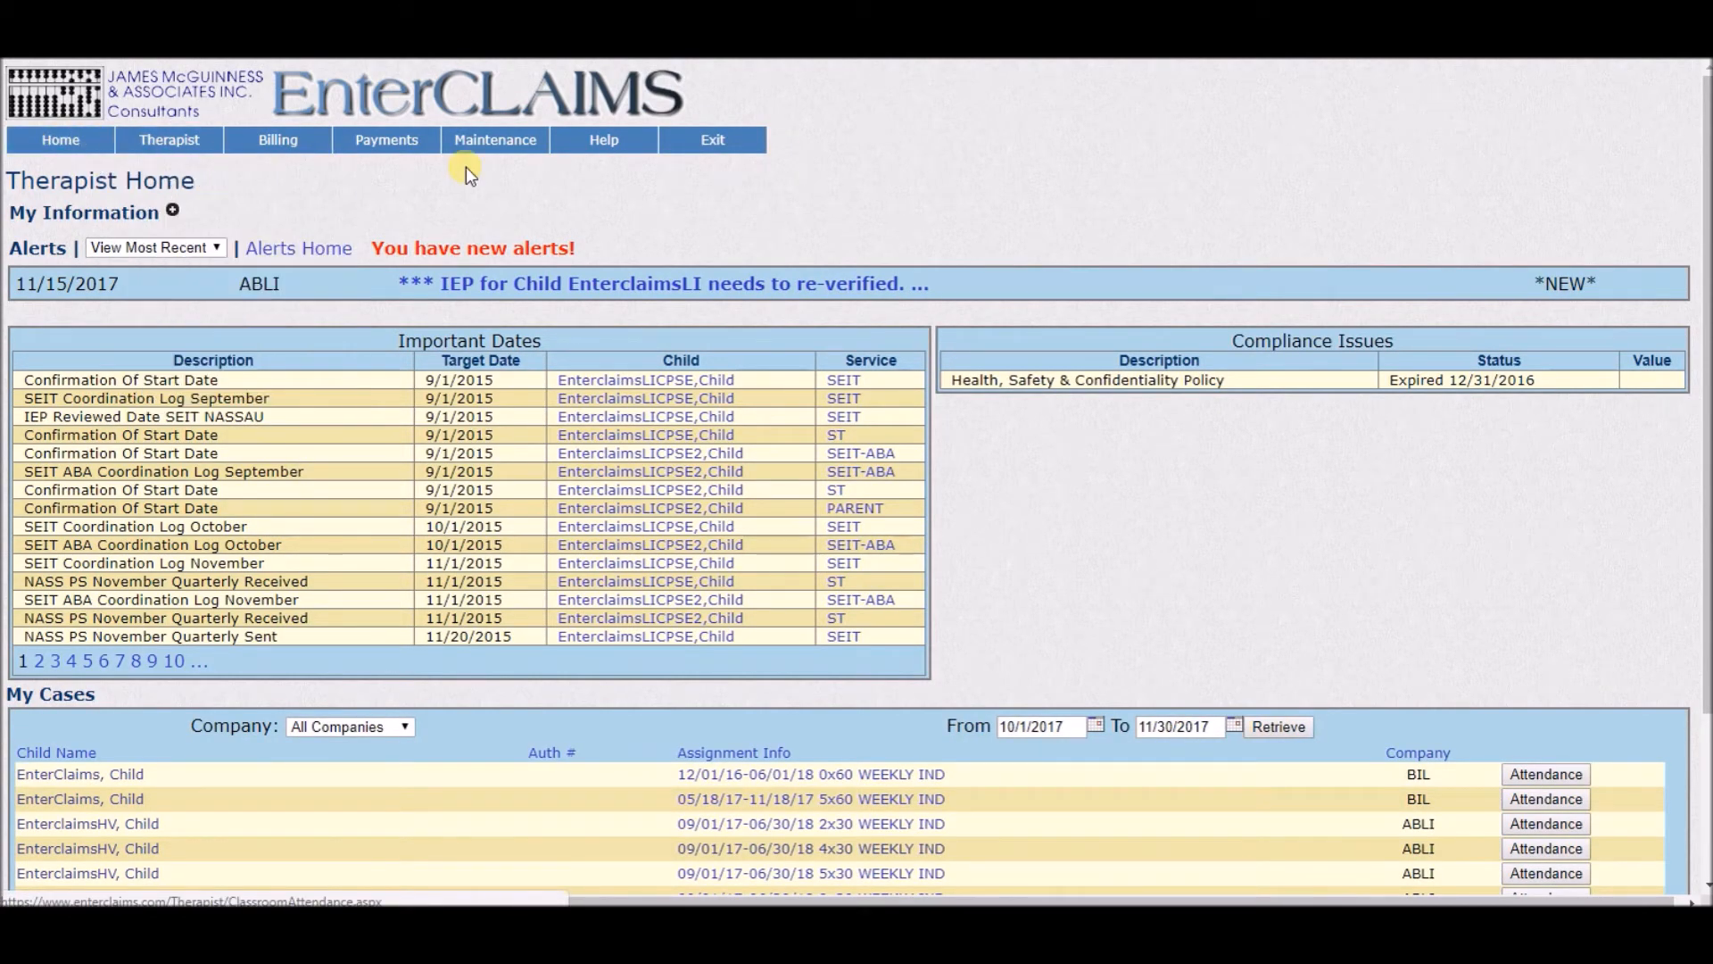
{"action": "scroll", "coordinate": [466, 168], "scroll_direction": "down", "scroll_amount": 2}
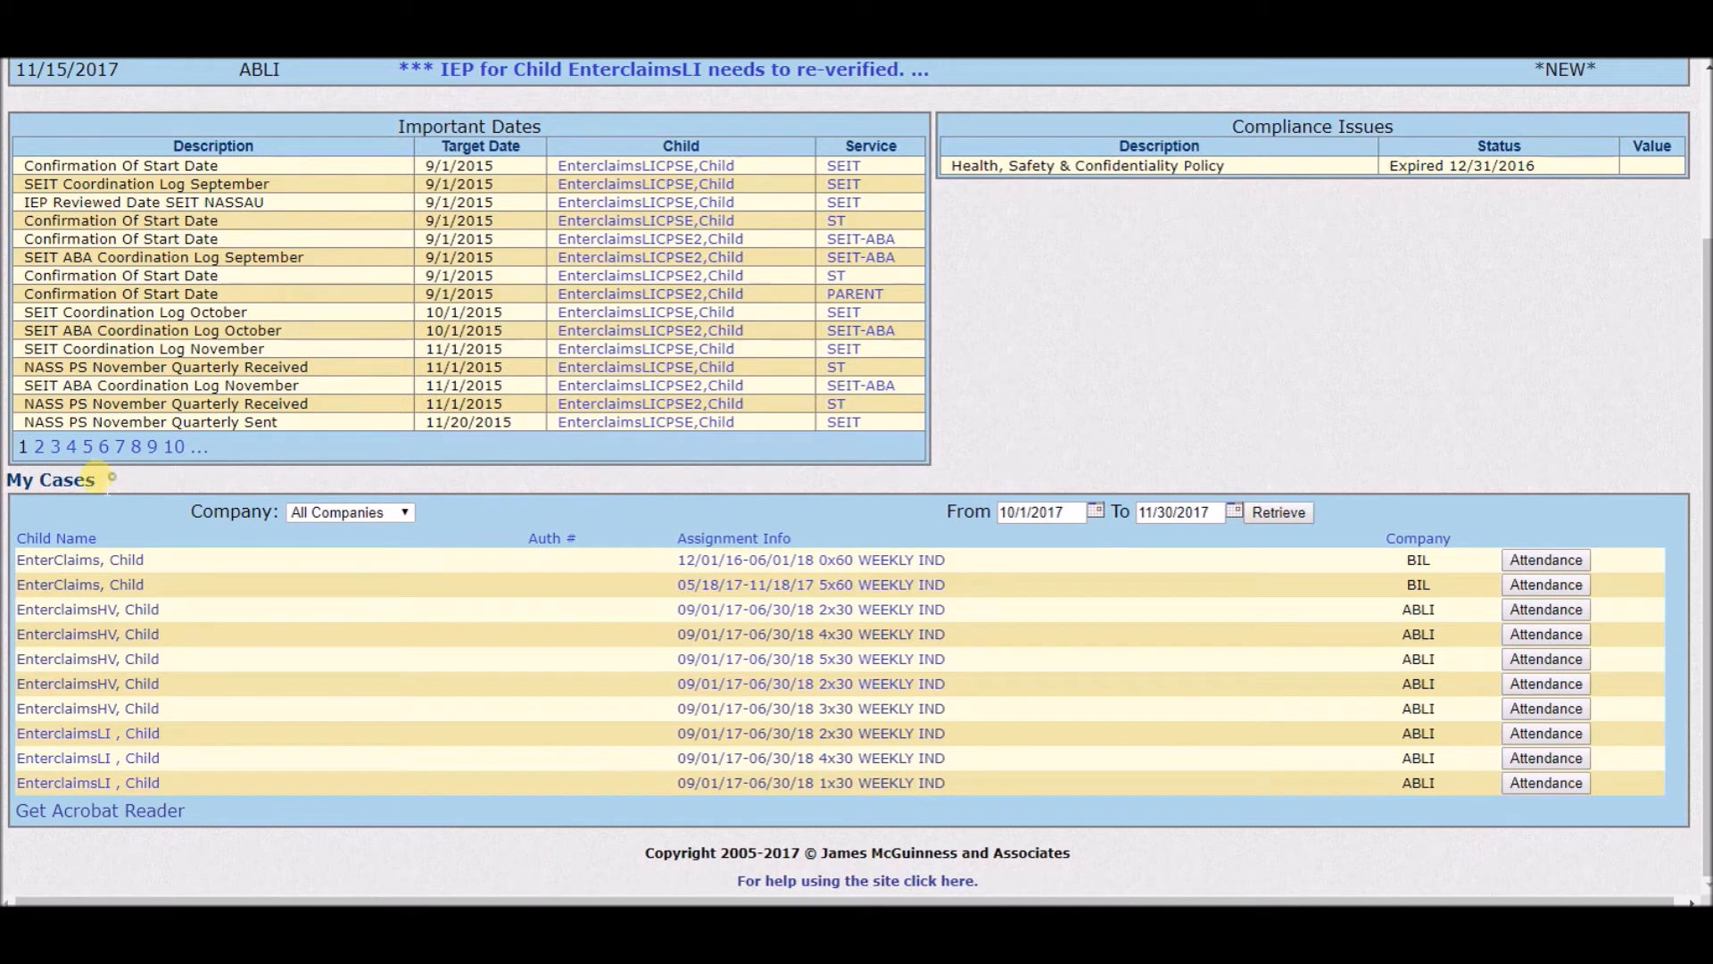
{"action": "triple_click", "coordinate": [110, 479]}
{"action": "left_click", "coordinate": [454, 485]}
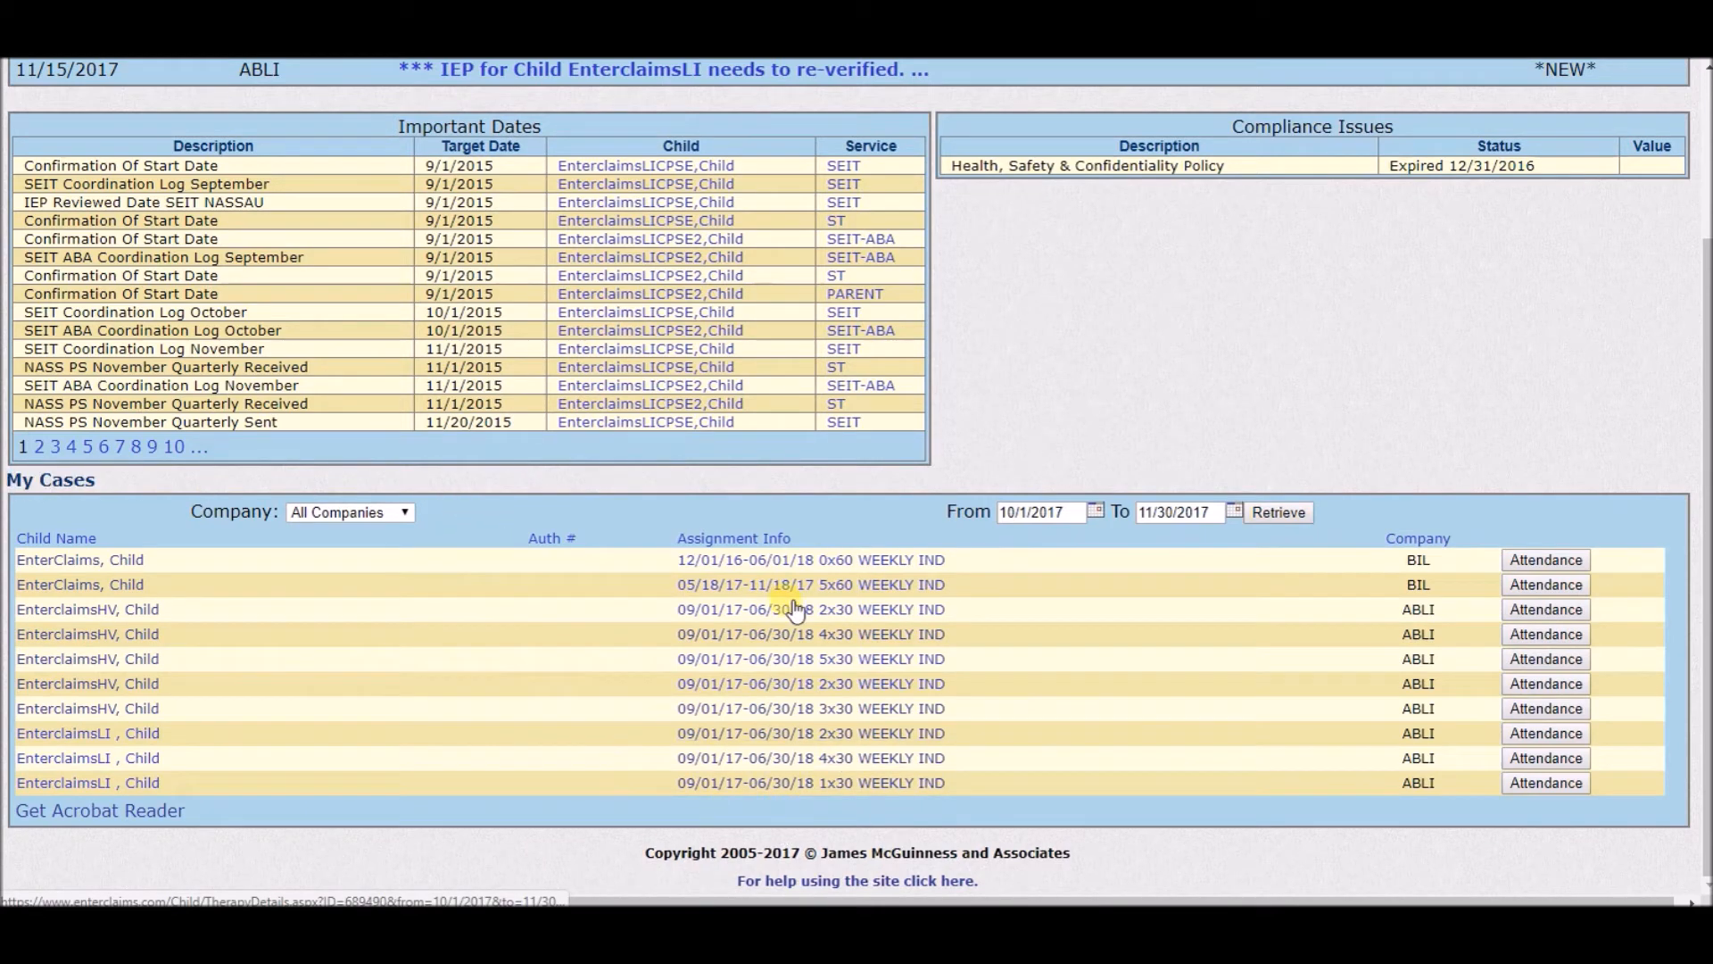
{"action": "left_click", "coordinate": [748, 782]}
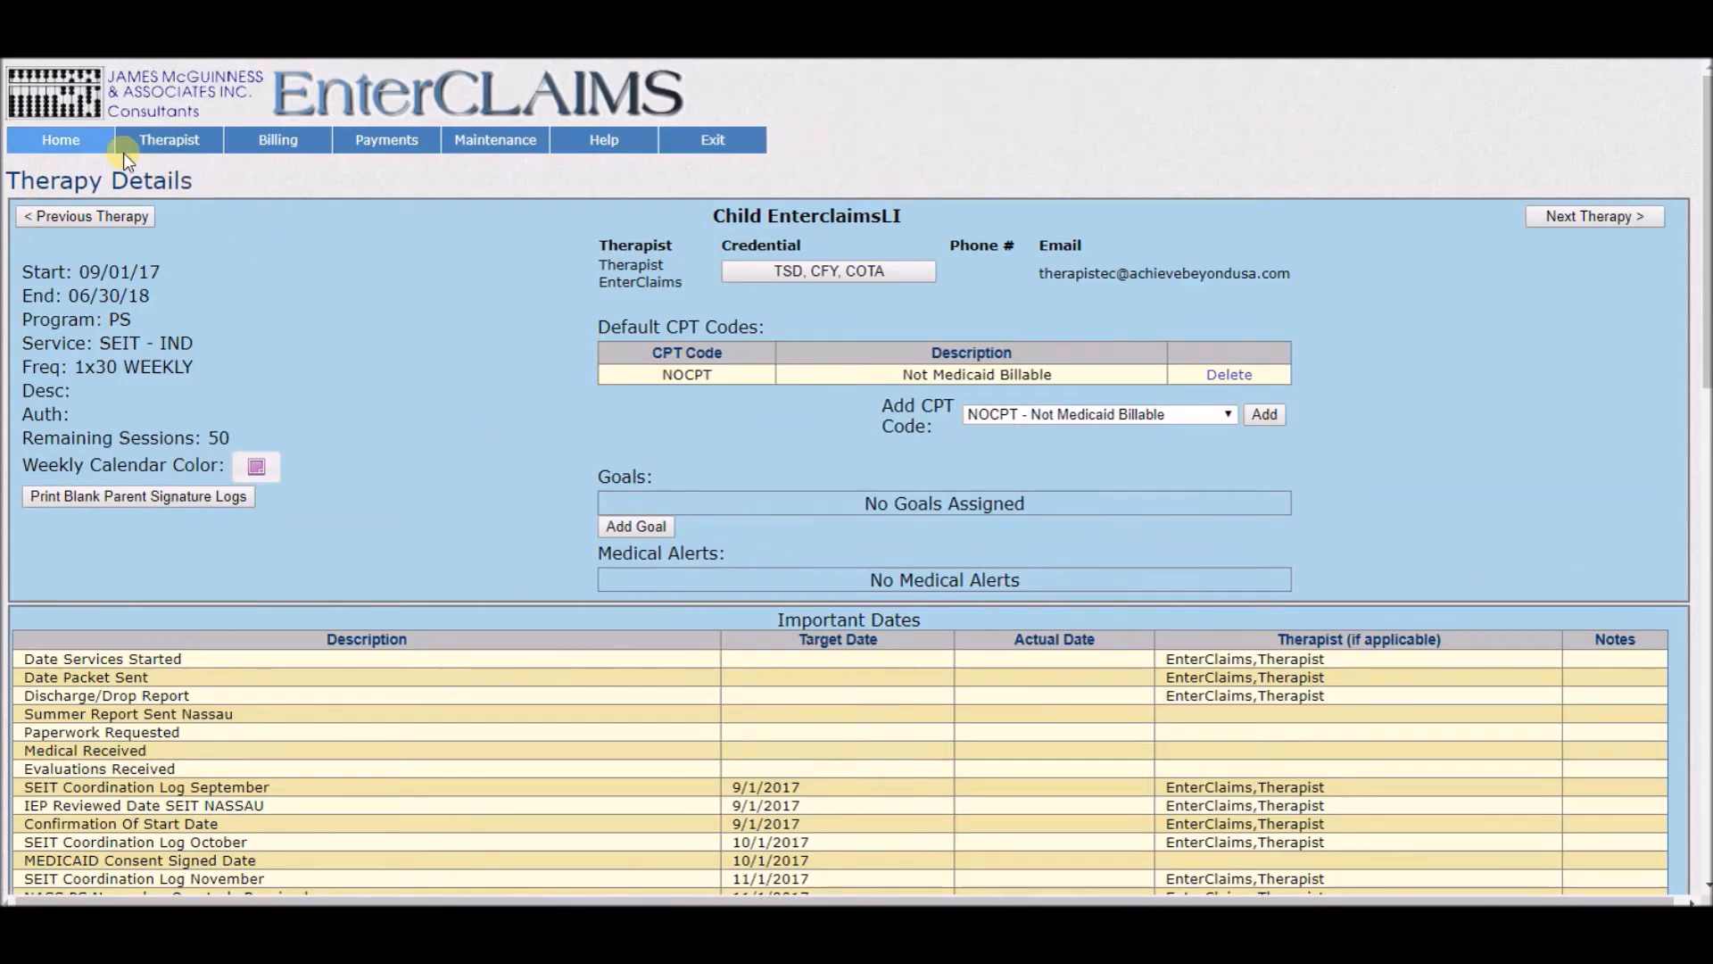
Download the child's IEP Test.pdf file and open it.
{"action": "scroll", "coordinate": [499, 340], "scroll_direction": "down", "scroll_amount": 10}
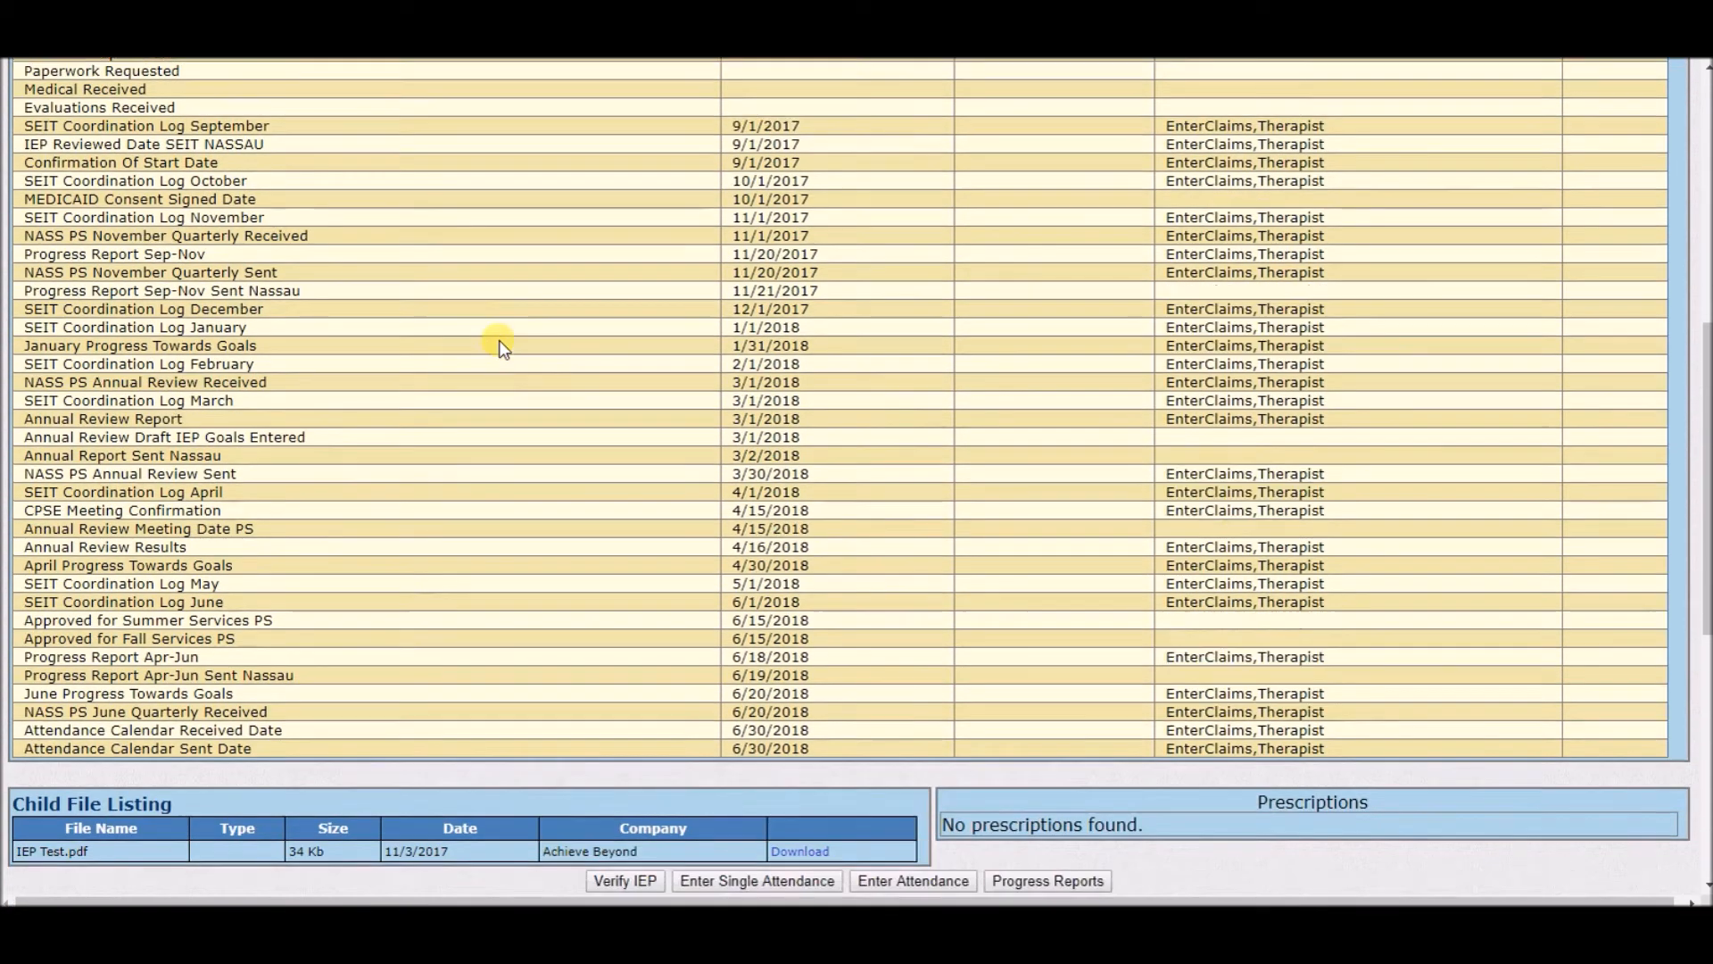
{"action": "scroll", "coordinate": [500, 344], "scroll_direction": "down", "scroll_amount": 1}
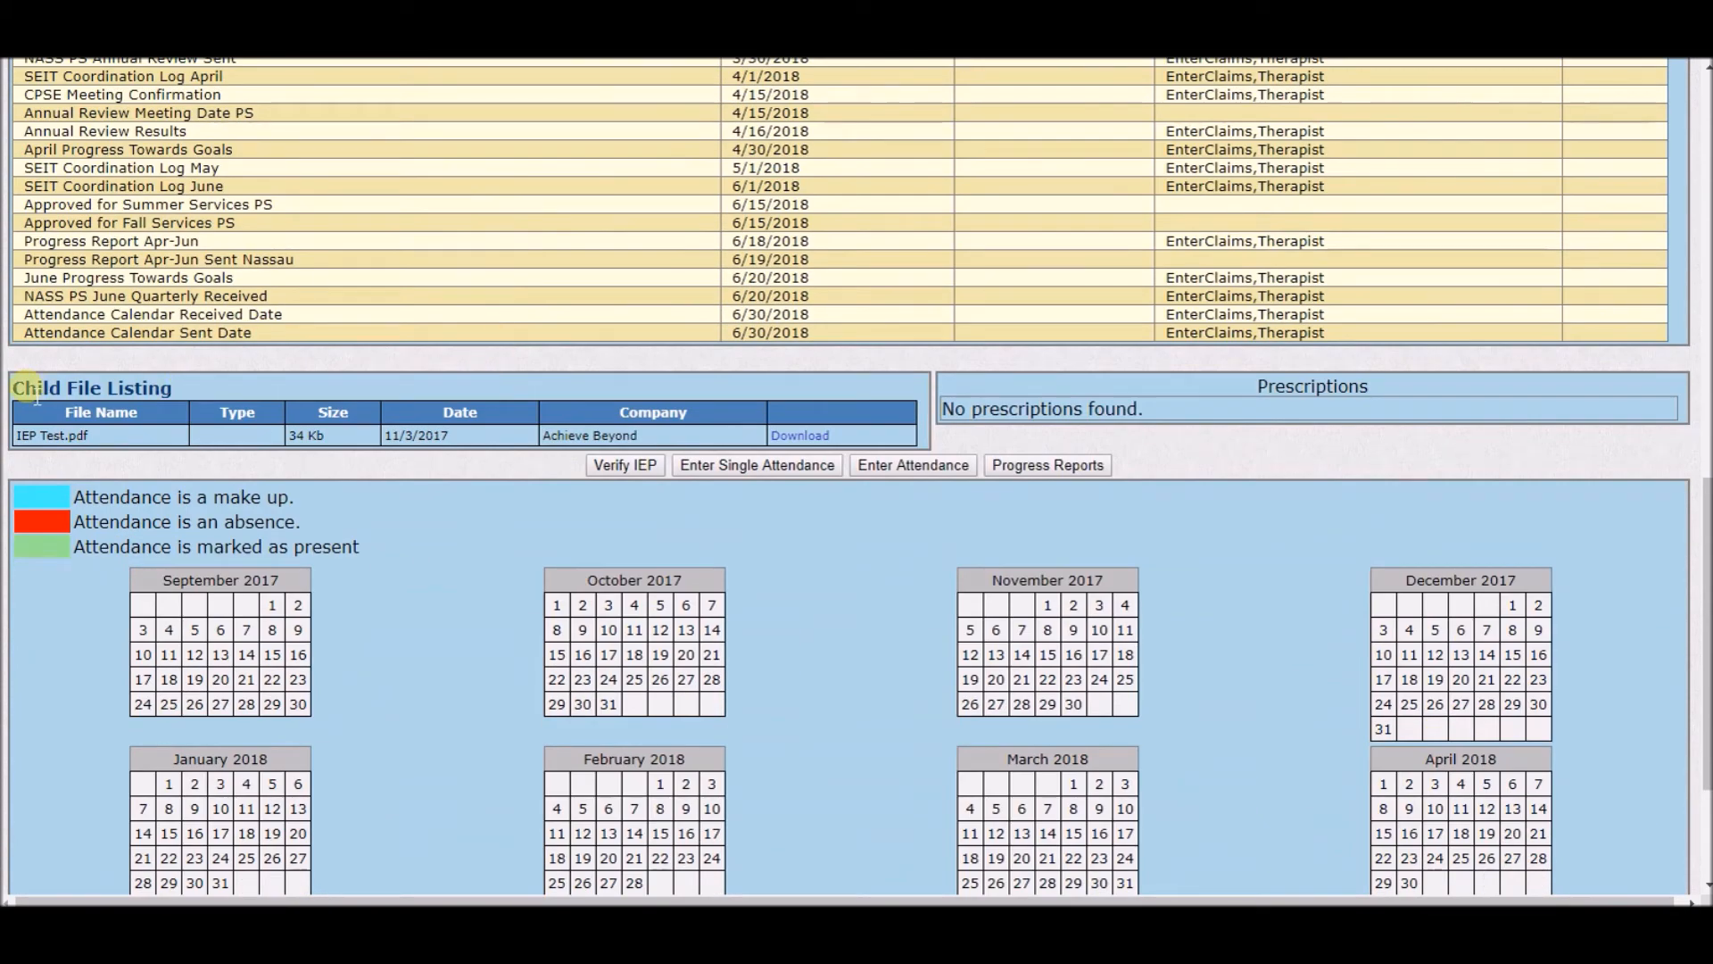
{"action": "left_click", "coordinate": [821, 451]}
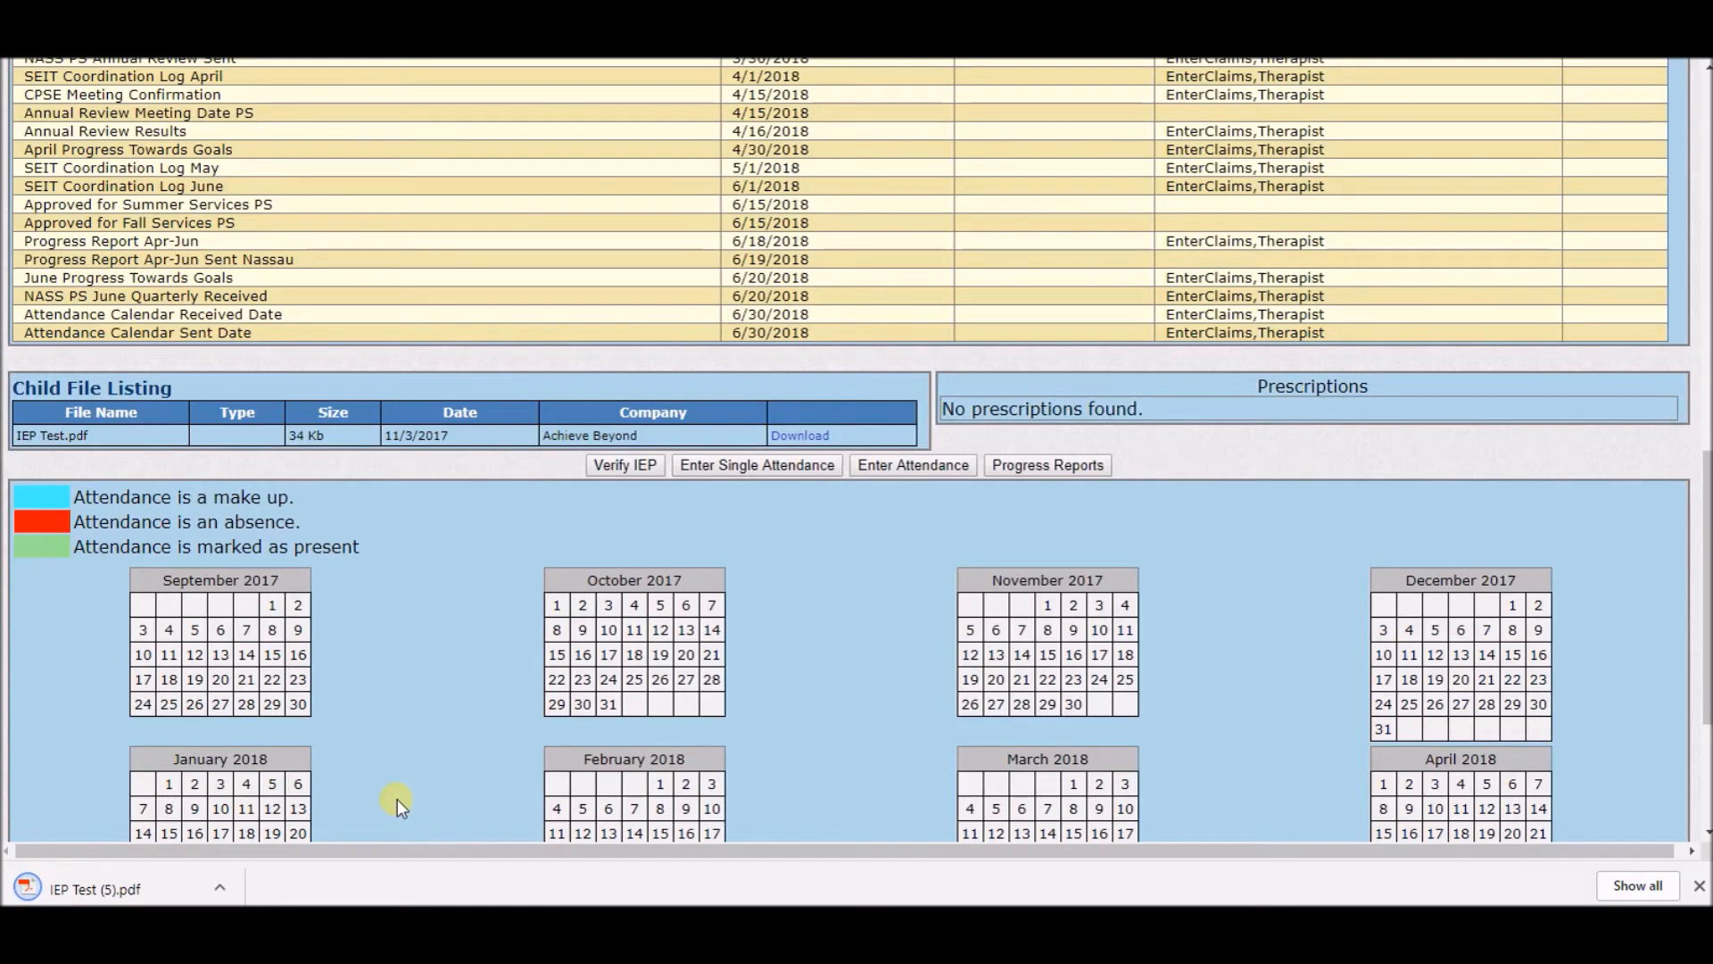
{"action": "left_click", "coordinate": [222, 886]}
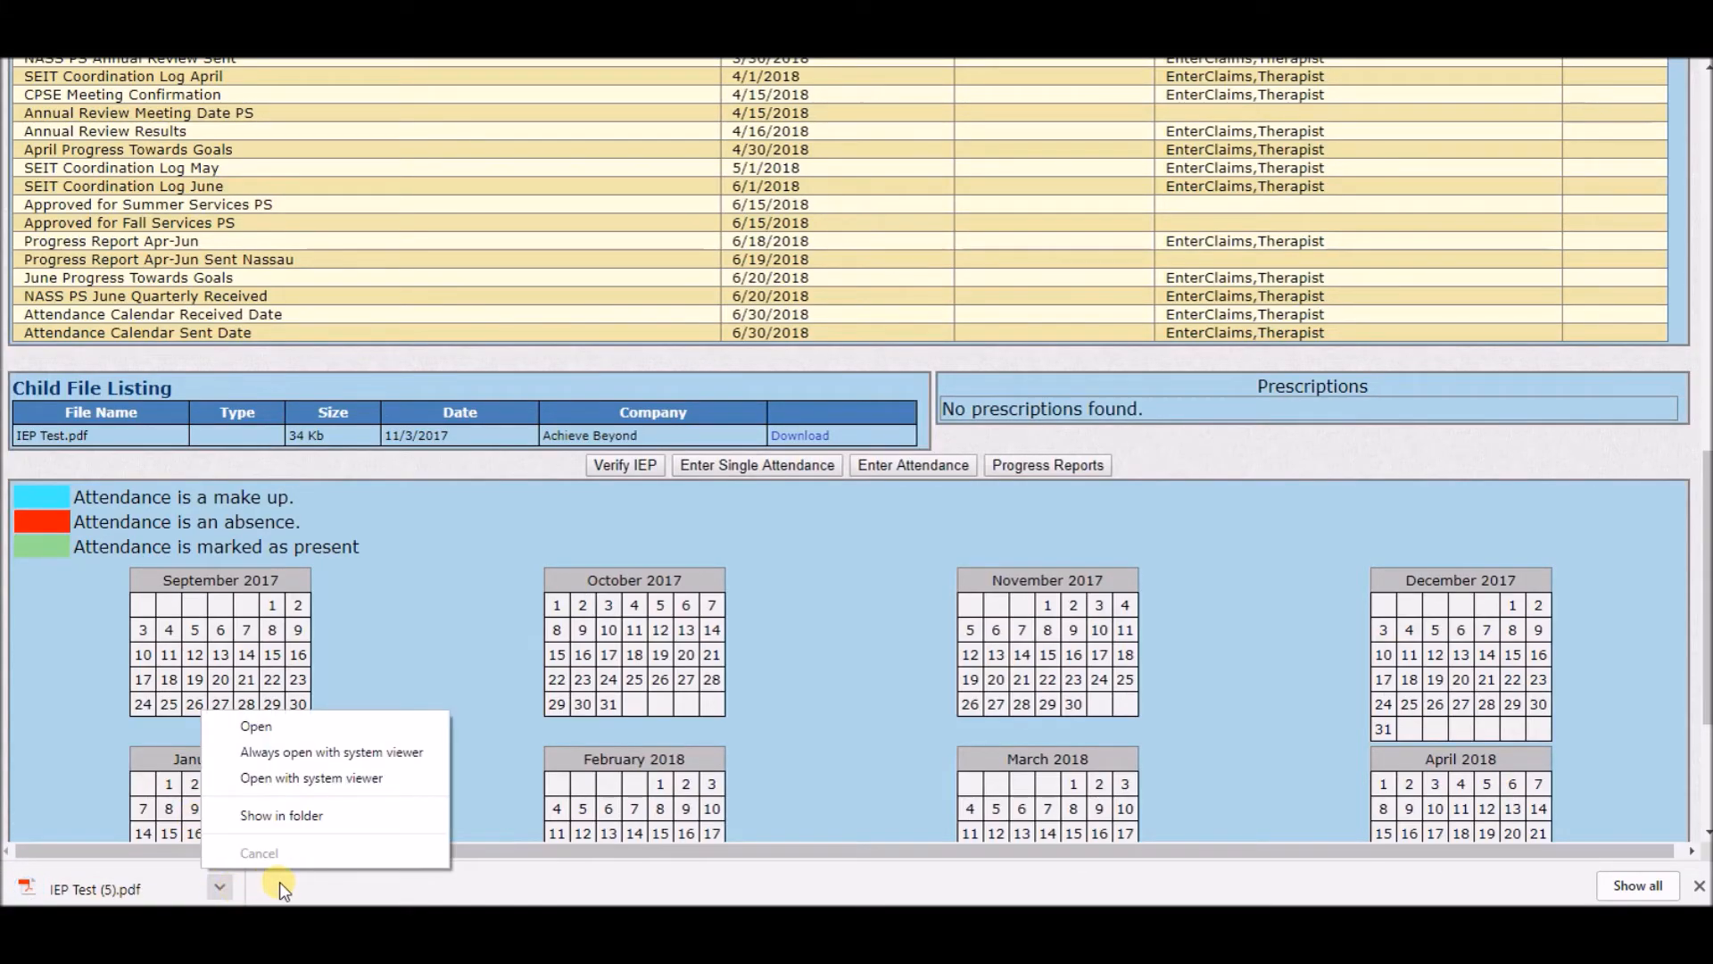
{"action": "left_click", "coordinate": [301, 732]}
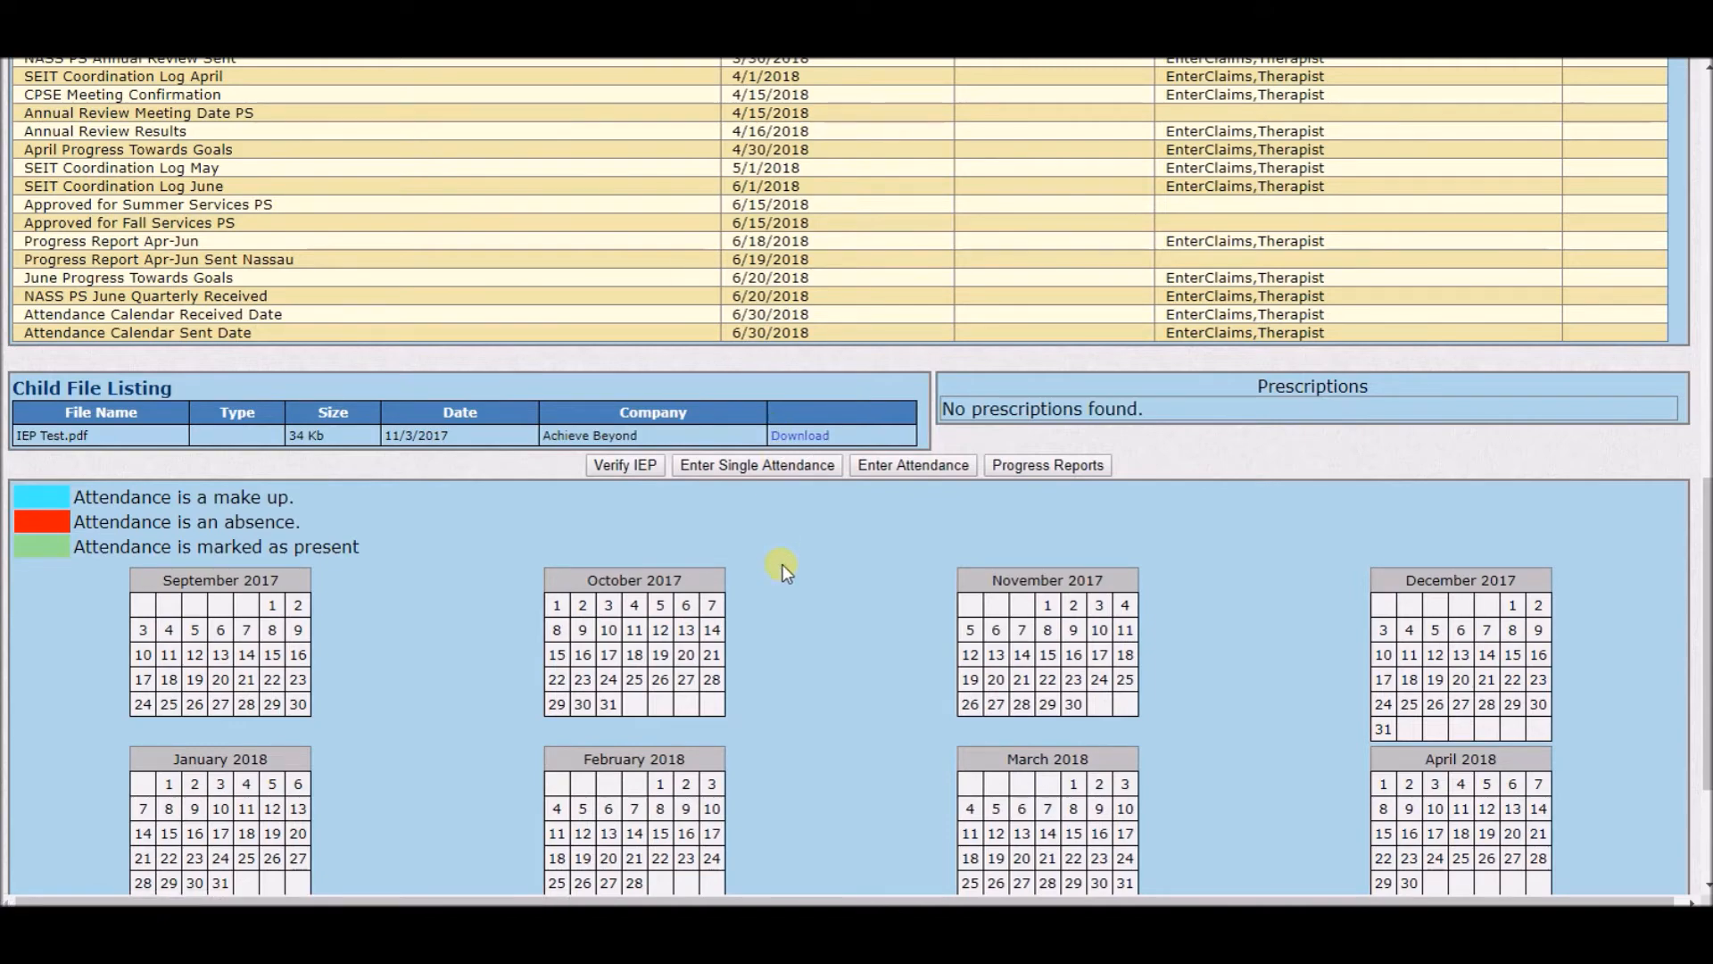
Verify the IEP, confirming that it has been read and accepted.
{"action": "scroll", "coordinate": [783, 564], "scroll_direction": "up", "scroll_amount": 12}
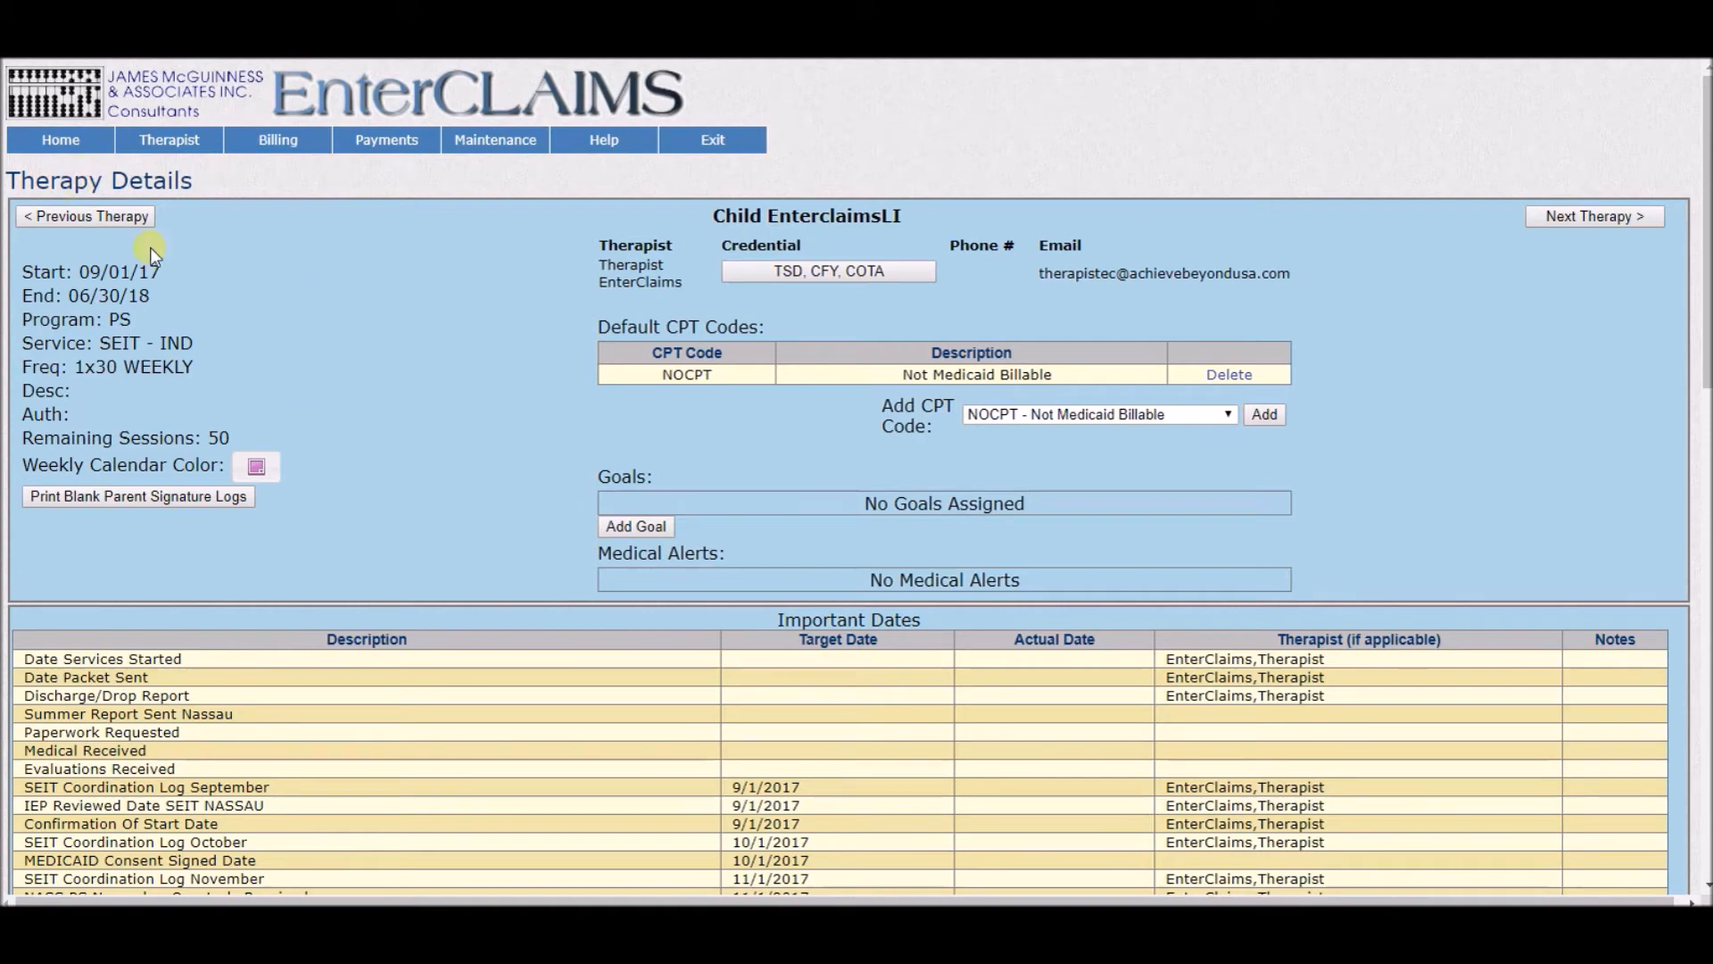
{"action": "scroll", "coordinate": [417, 248], "scroll_direction": "down", "scroll_amount": 10}
{"action": "scroll", "coordinate": [431, 248], "scroll_direction": "down", "scroll_amount": 2}
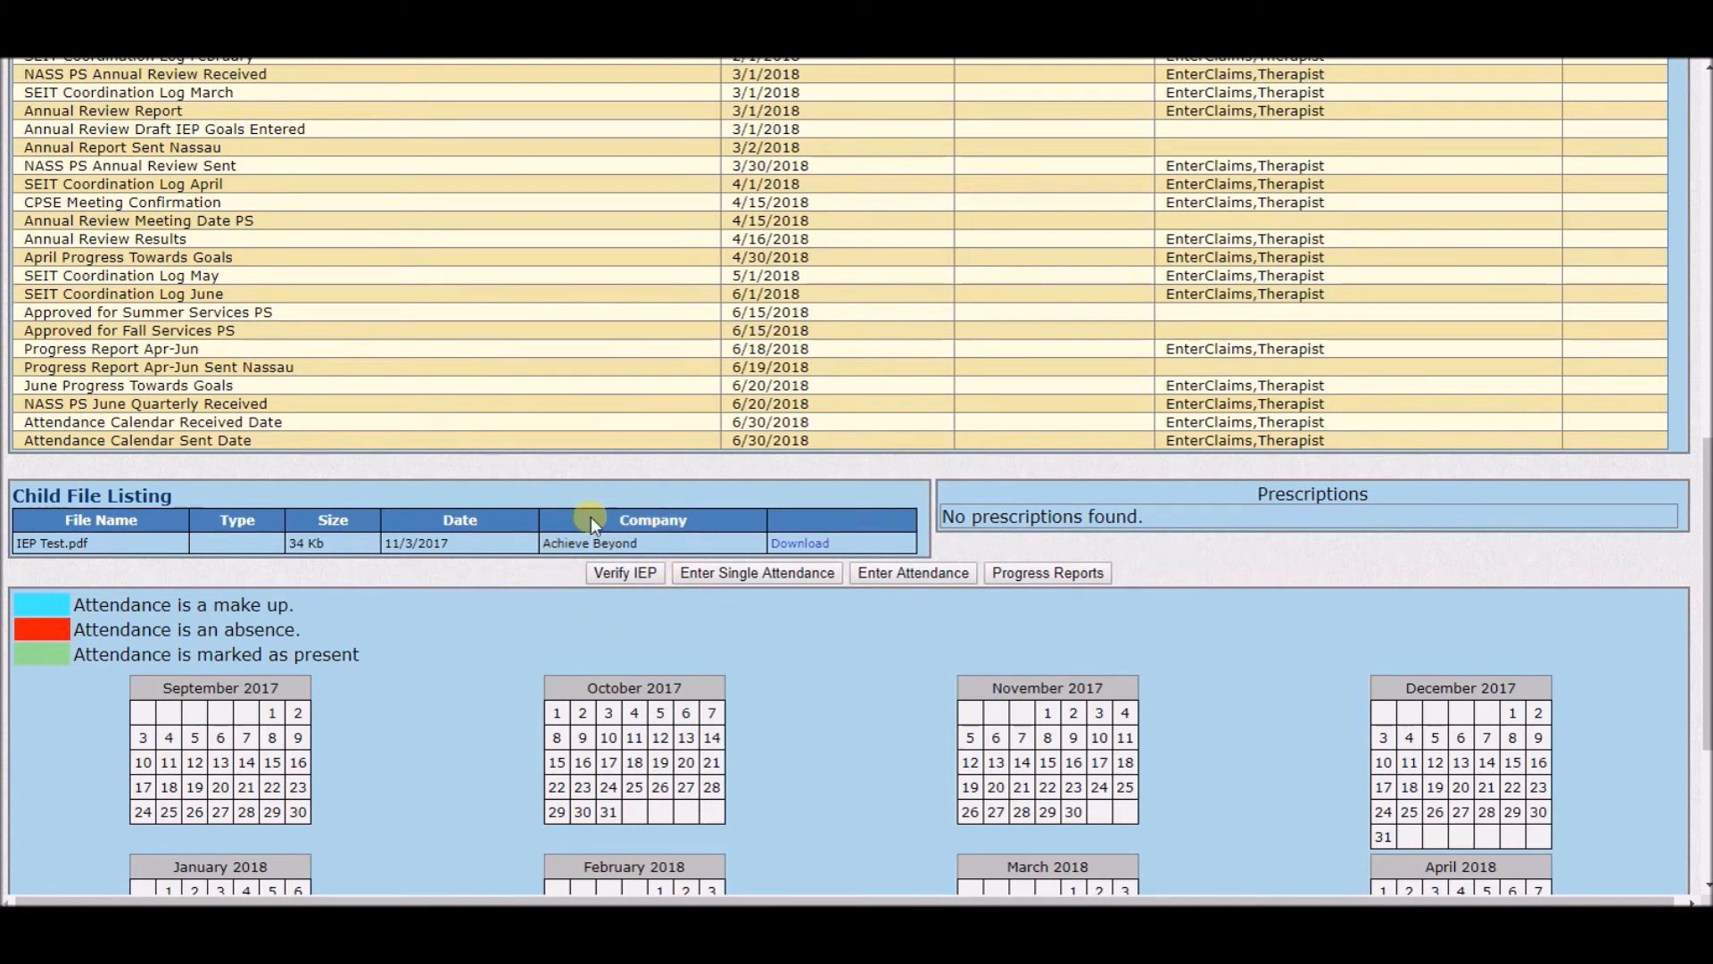
{"action": "left_click", "coordinate": [628, 573]}
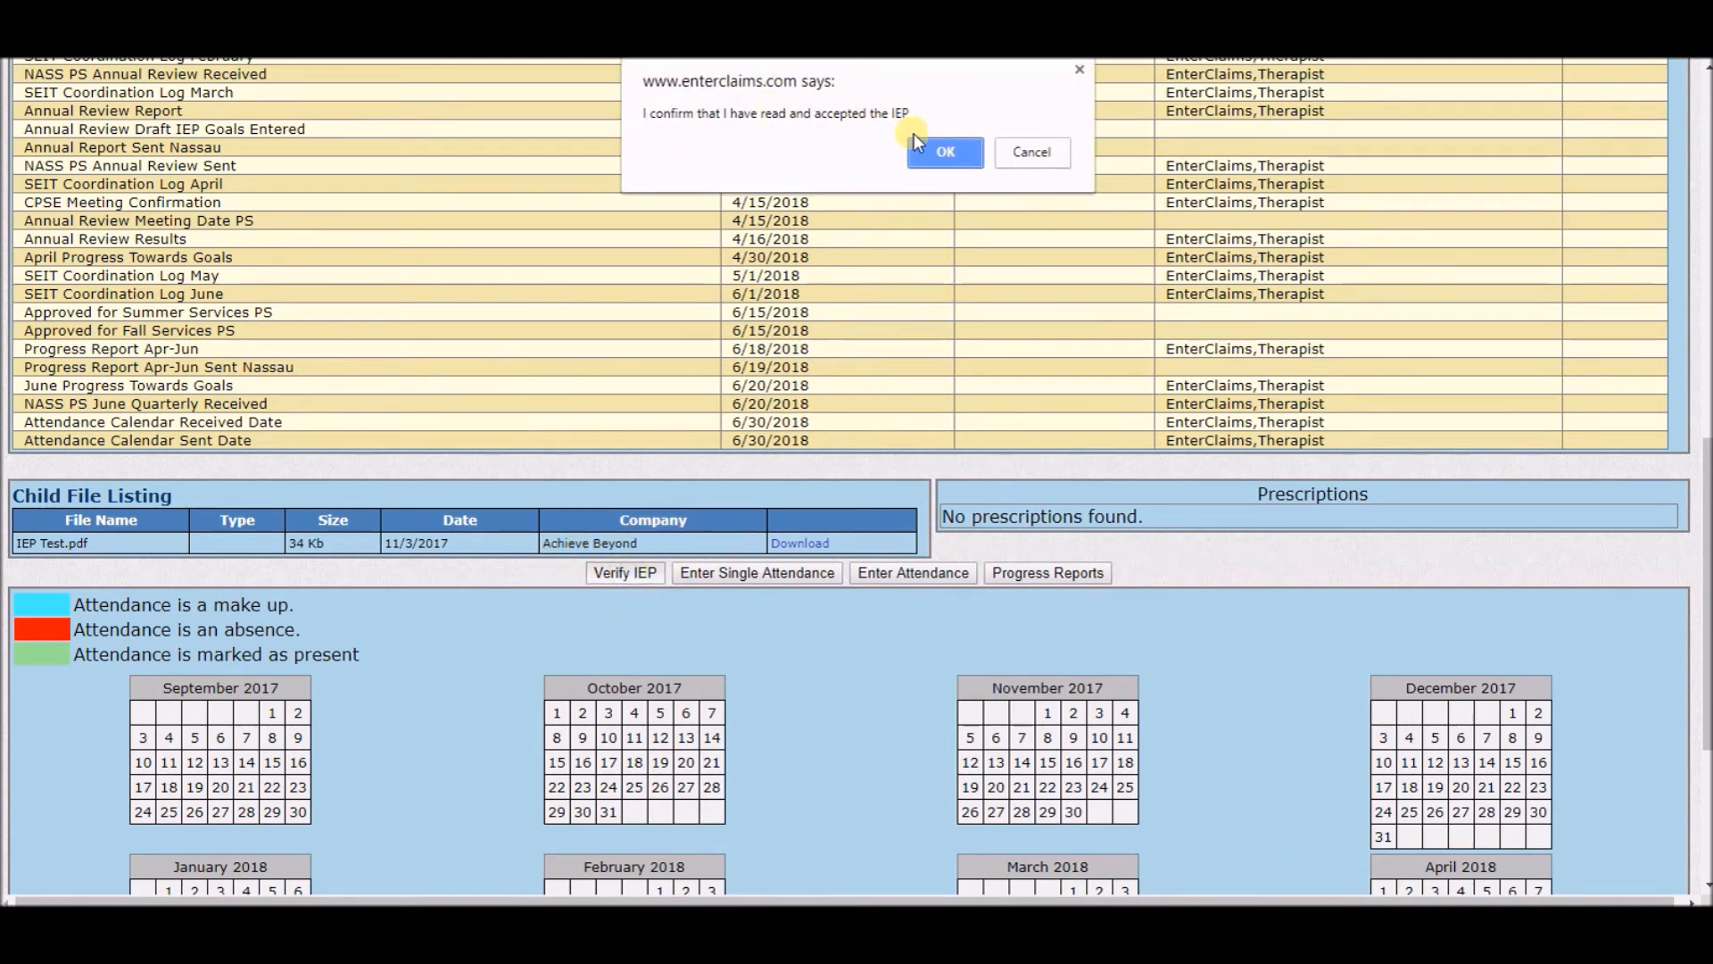
{"action": "left_click", "coordinate": [949, 153]}
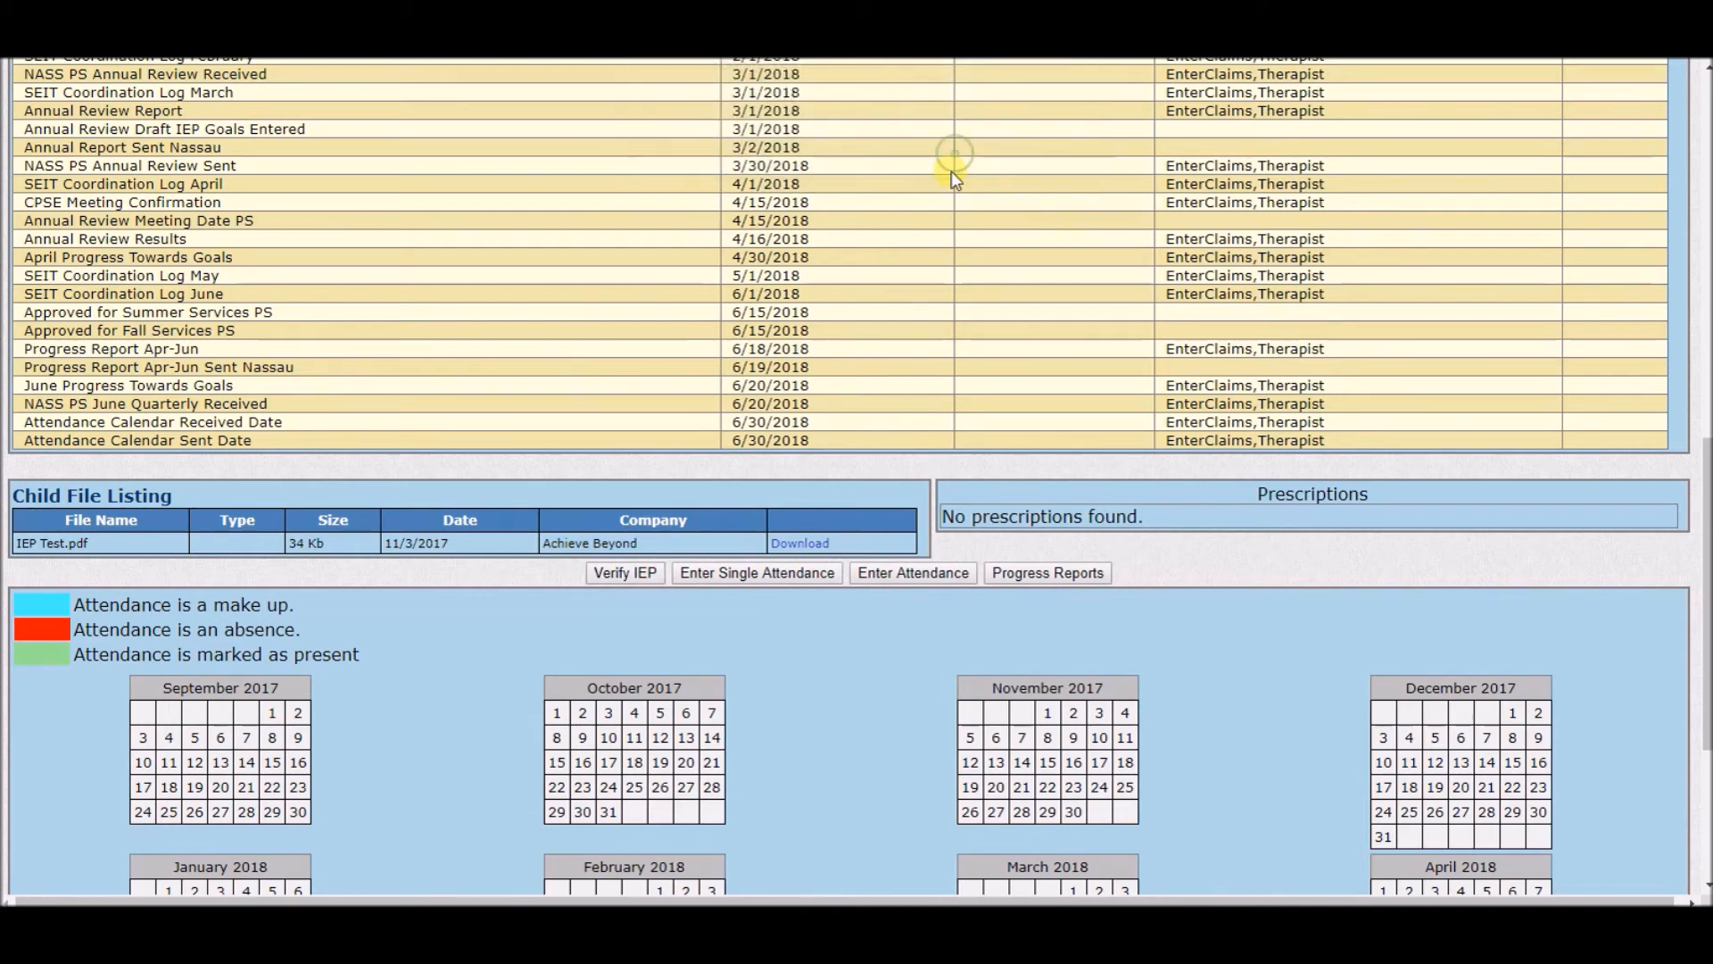
Exit the site and log back in to return to Therapist Home.
{"action": "scroll", "coordinate": [957, 148], "scroll_direction": "down", "scroll_amount": 10}
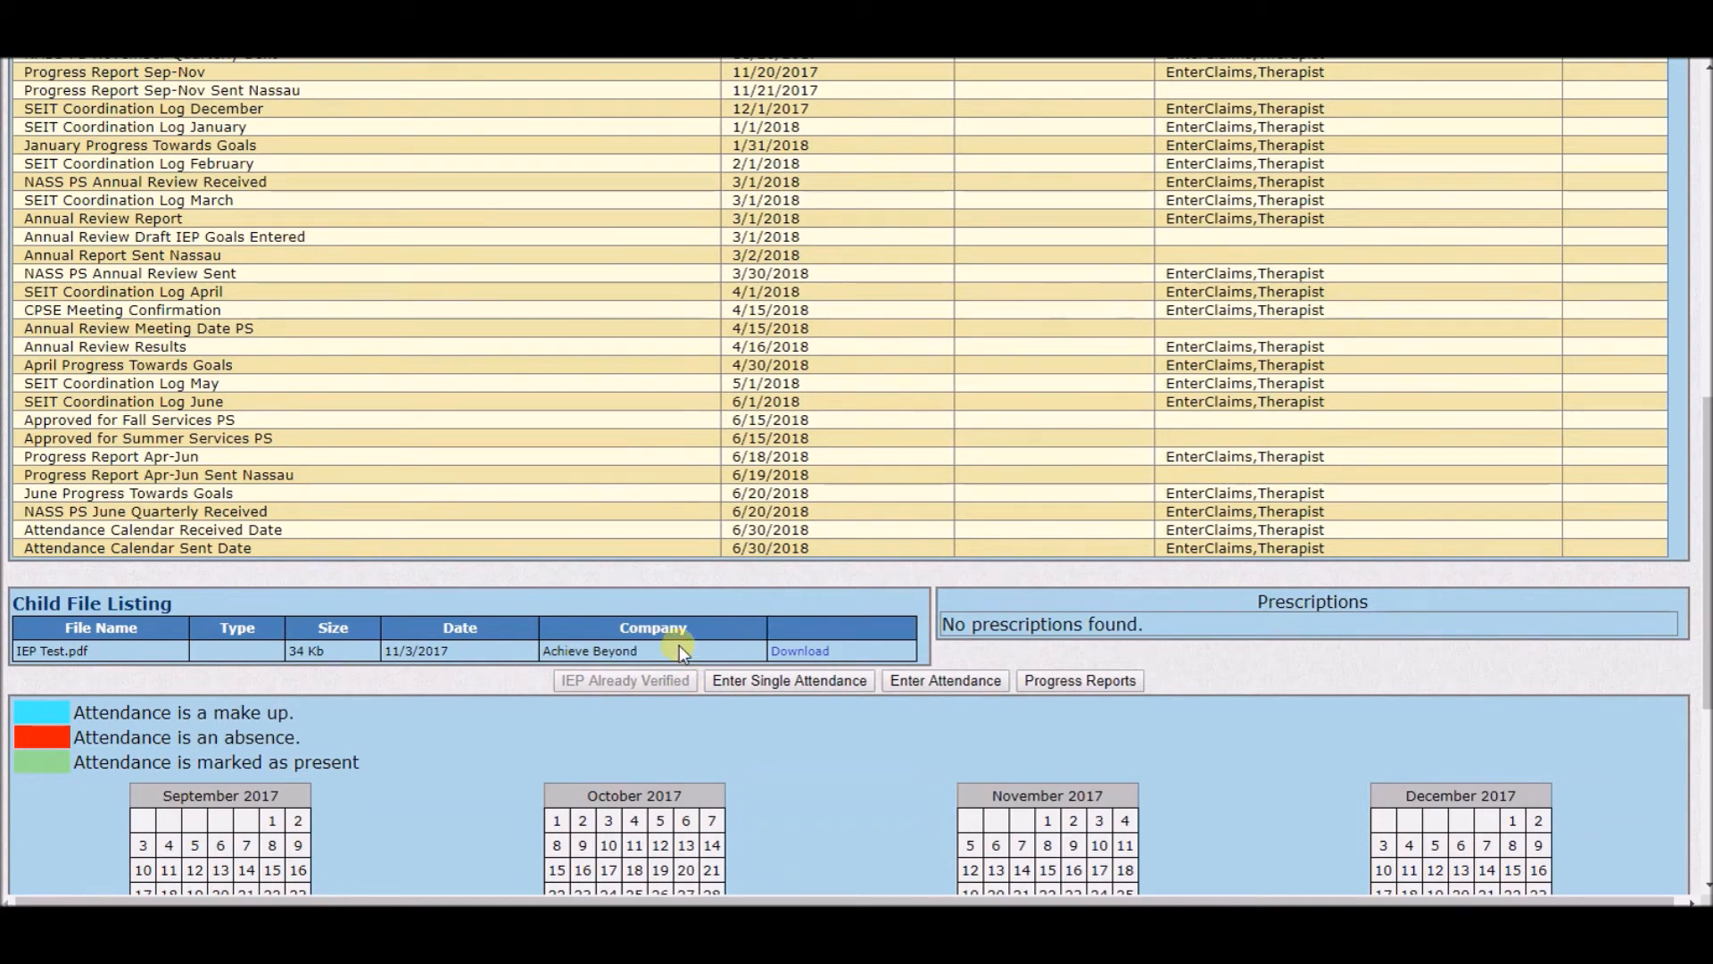
{"action": "scroll", "coordinate": [611, 703], "scroll_direction": "up", "scroll_amount": 10}
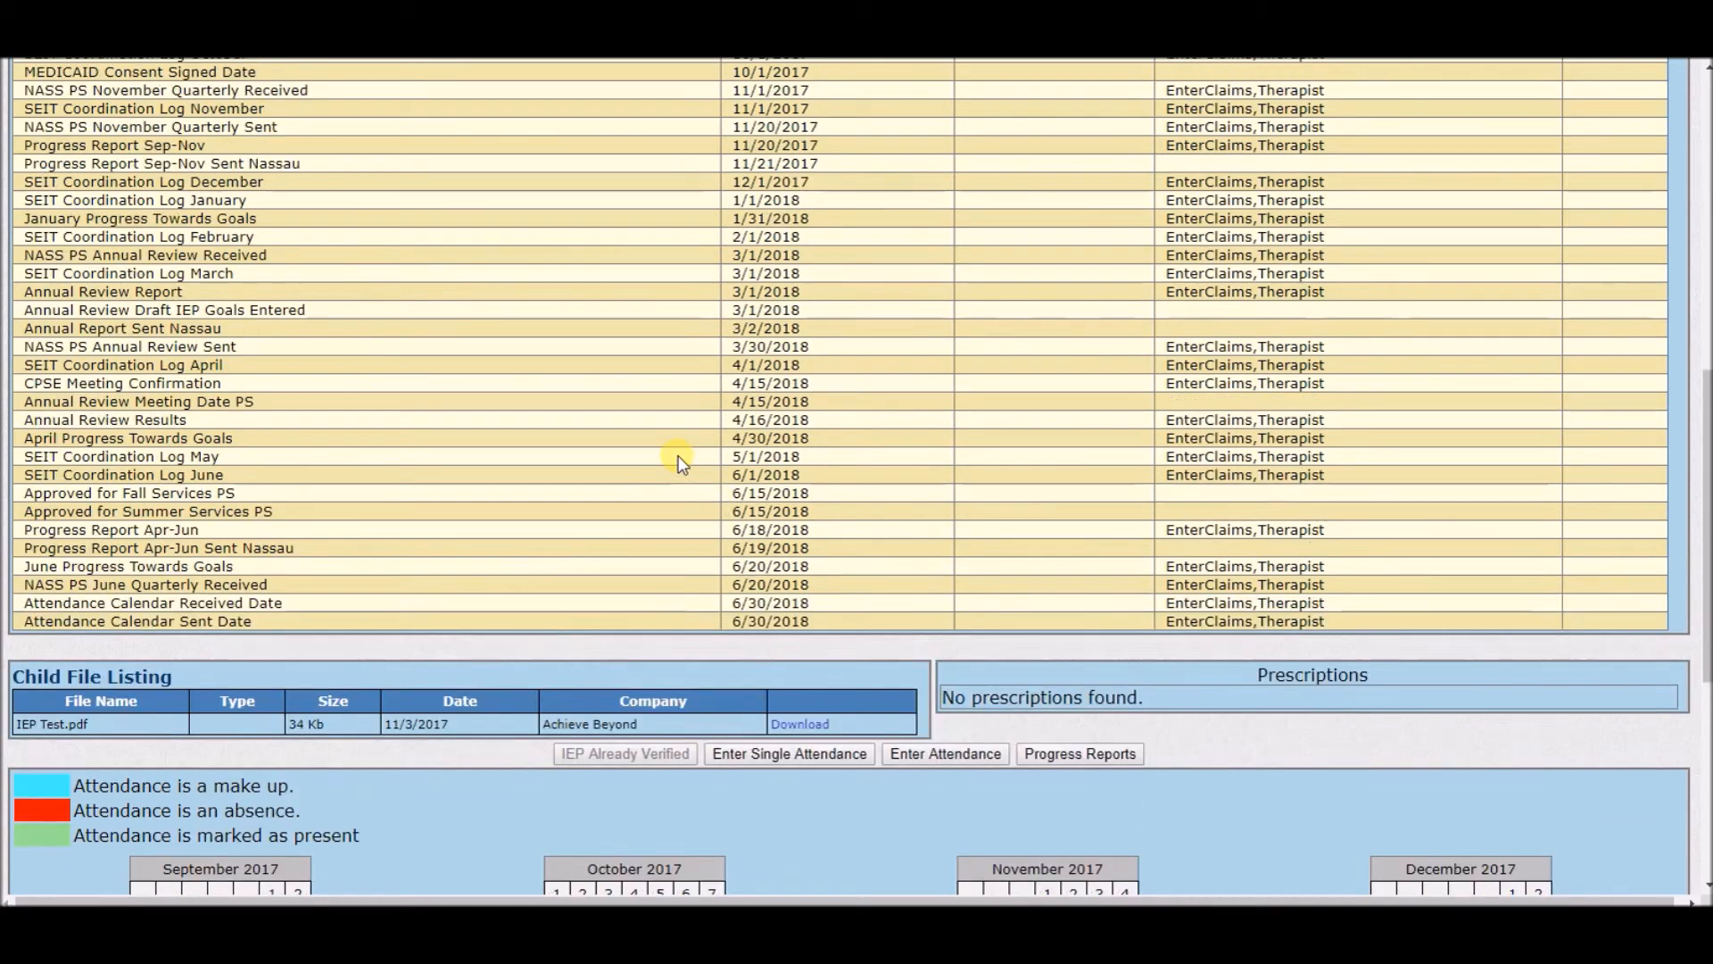
{"action": "left_click", "coordinate": [723, 139]}
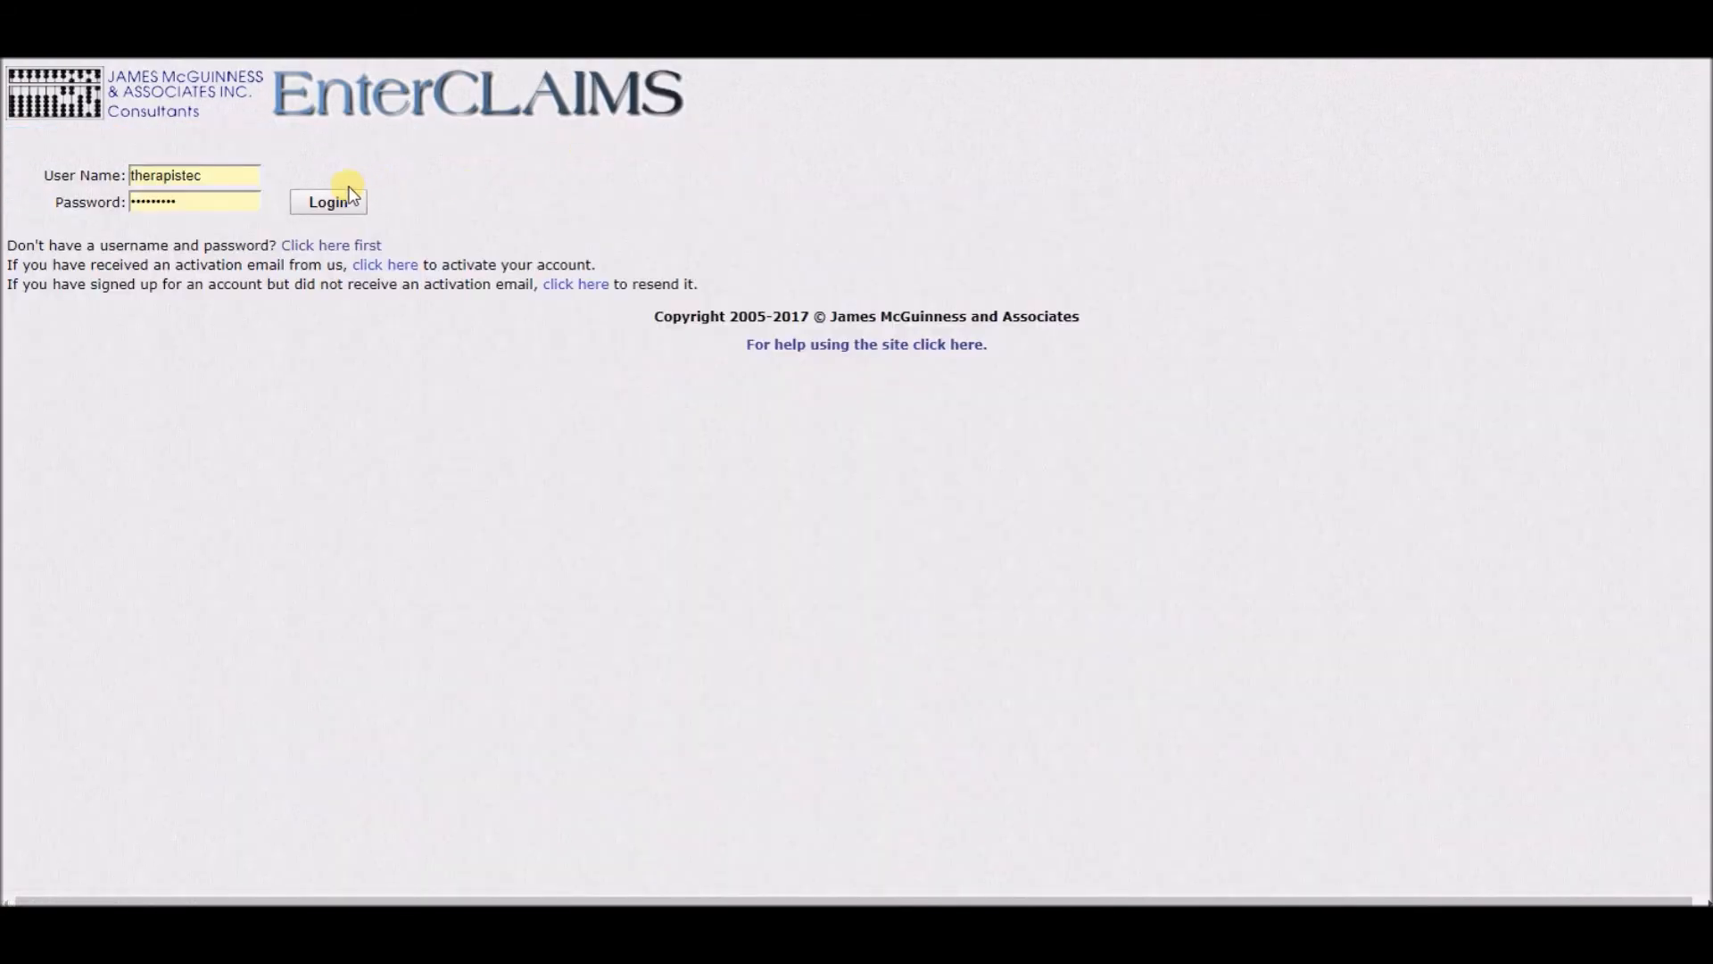
{"action": "left_click", "coordinate": [327, 203]}
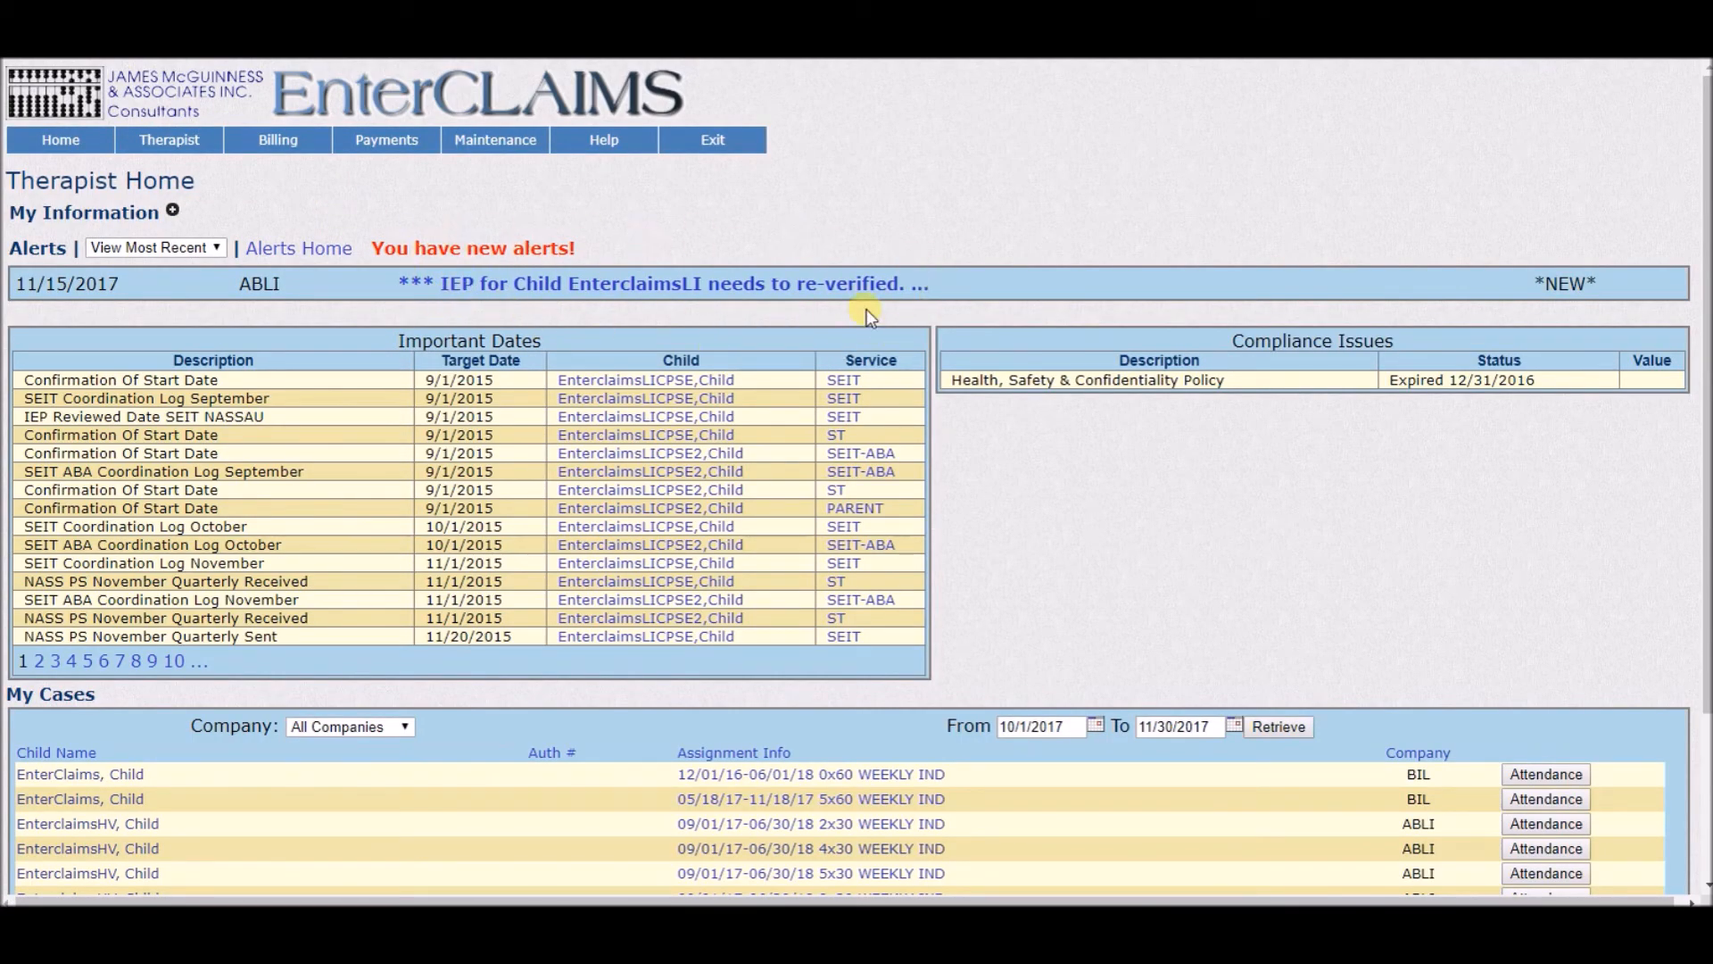
Open the IEP re-verification alert for EnterclaimsLI and read its billing and enrollment details.
{"action": "left_click", "coordinate": [787, 286]}
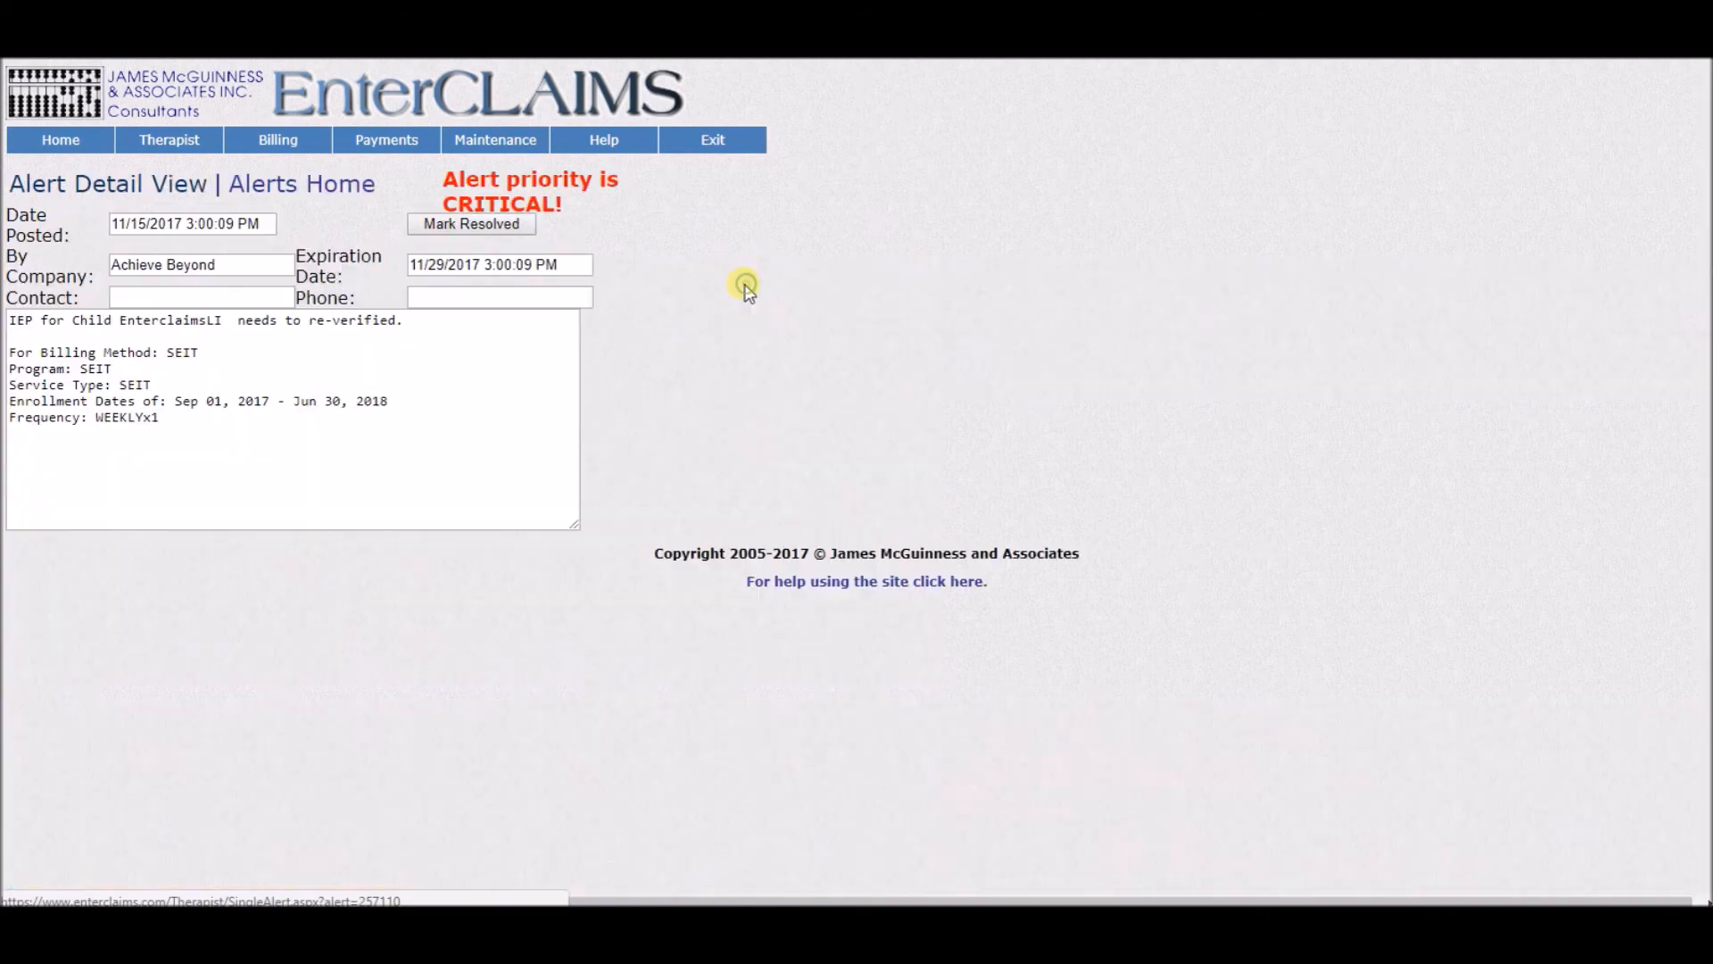
{"action": "left_click_drag", "start_coordinate": [241, 427], "coordinate": [168, 326]}
{"action": "left_click", "coordinate": [328, 351]}
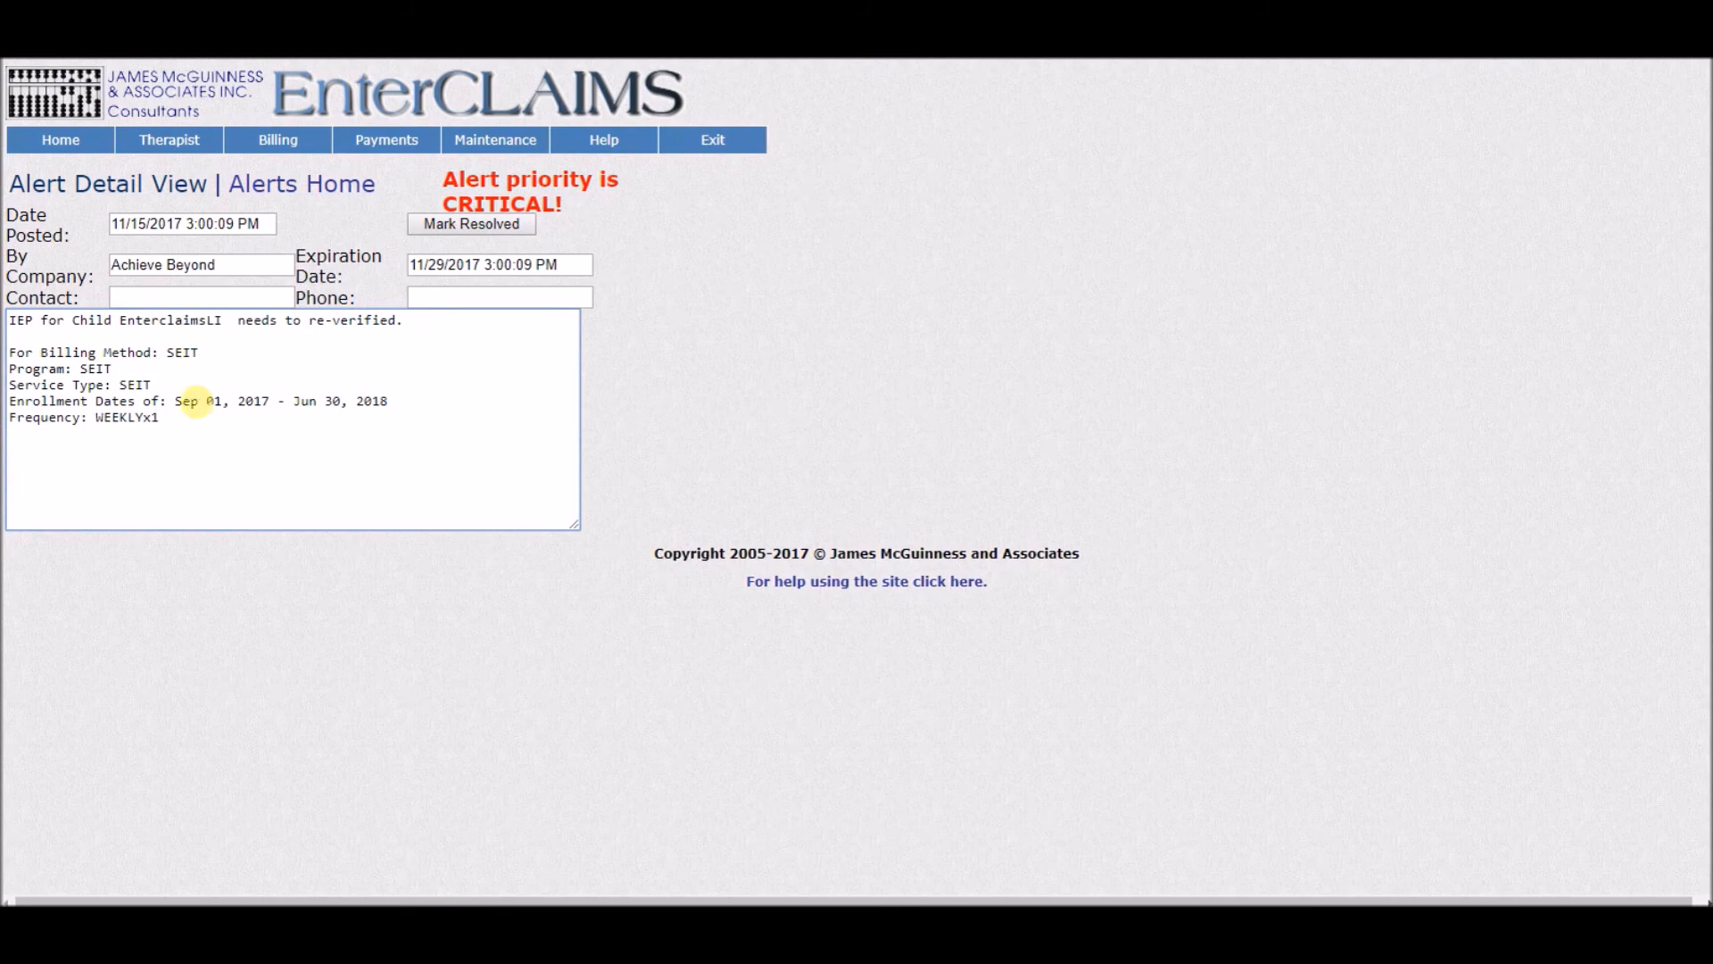